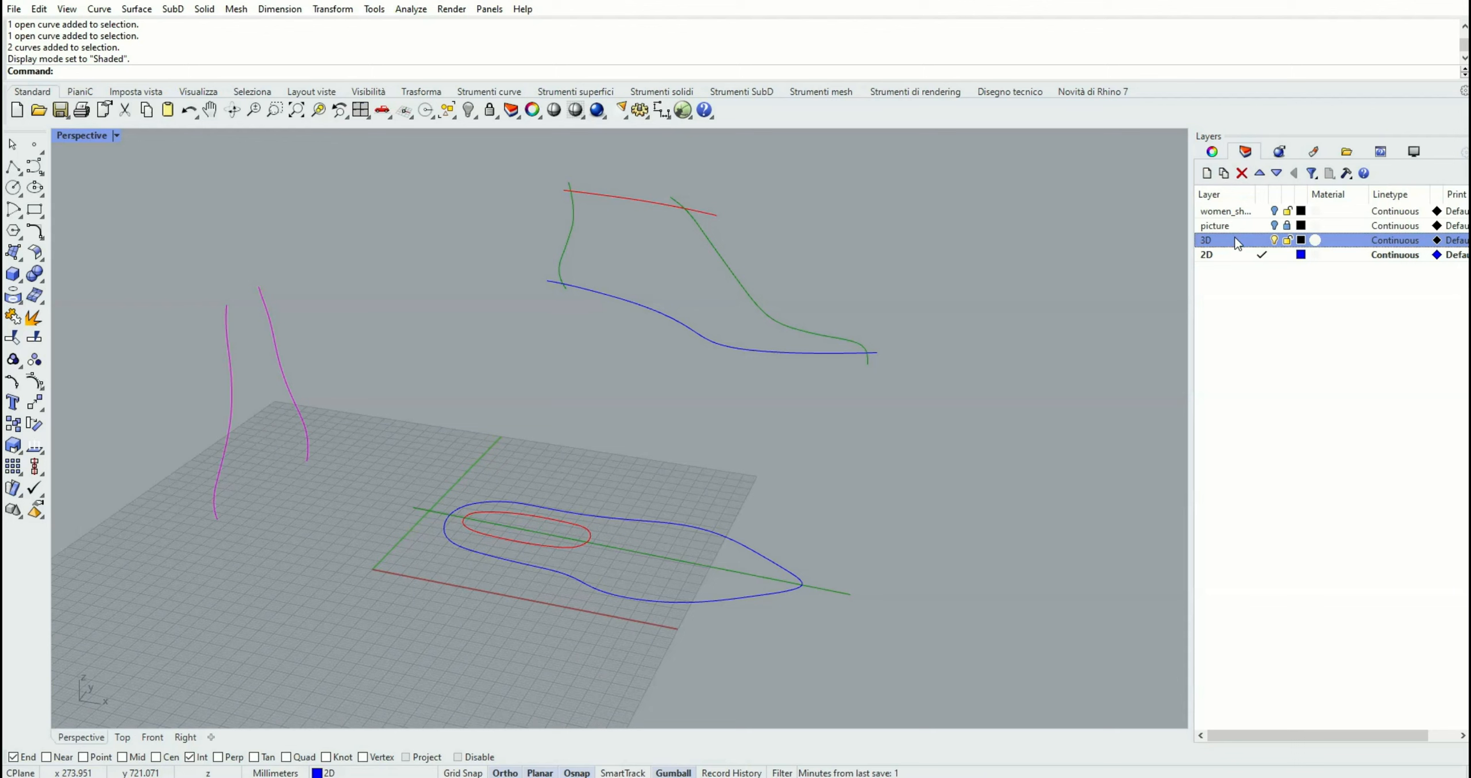
- Move the 3D layer below the 2D layer and make it the current layer
left_click(1277, 173)
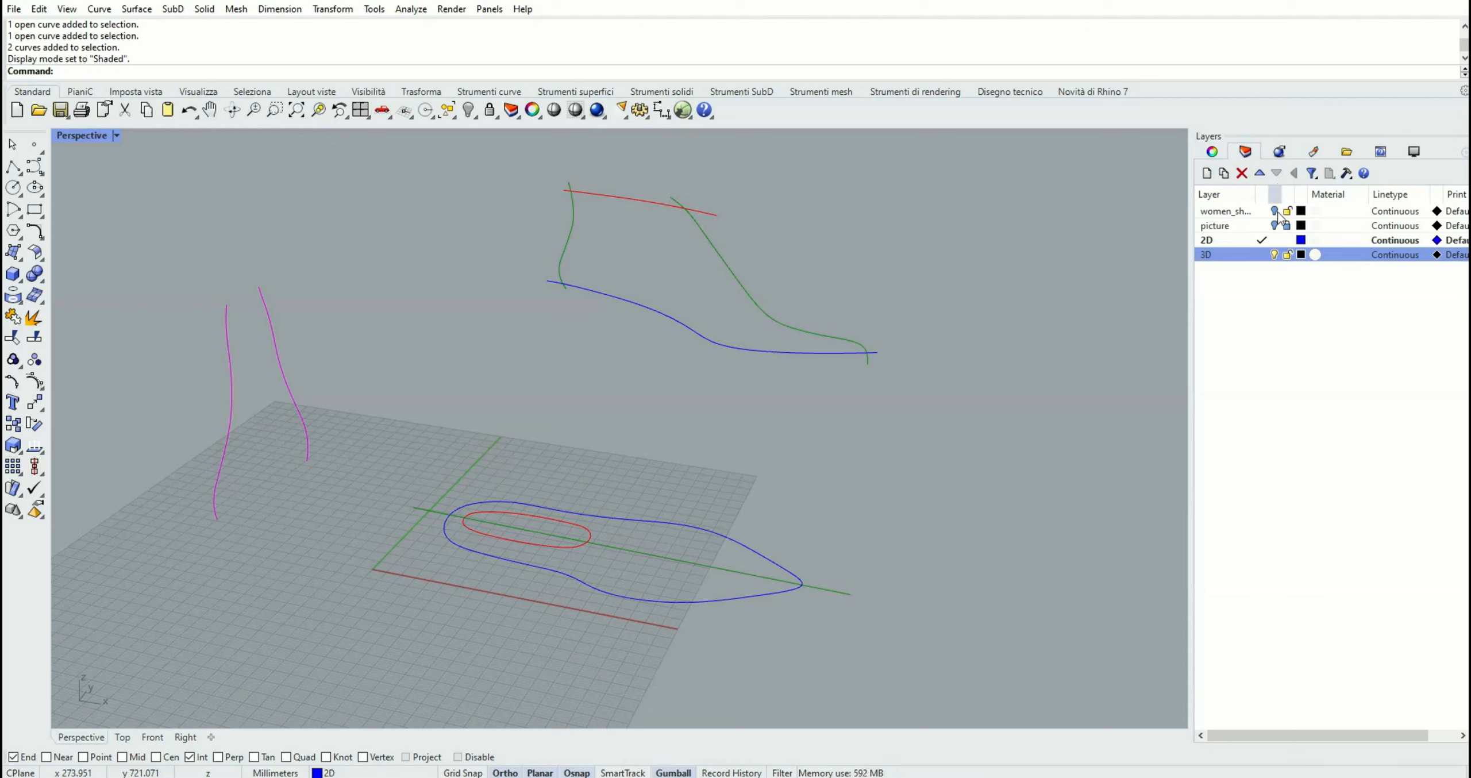
left_click(1263, 254)
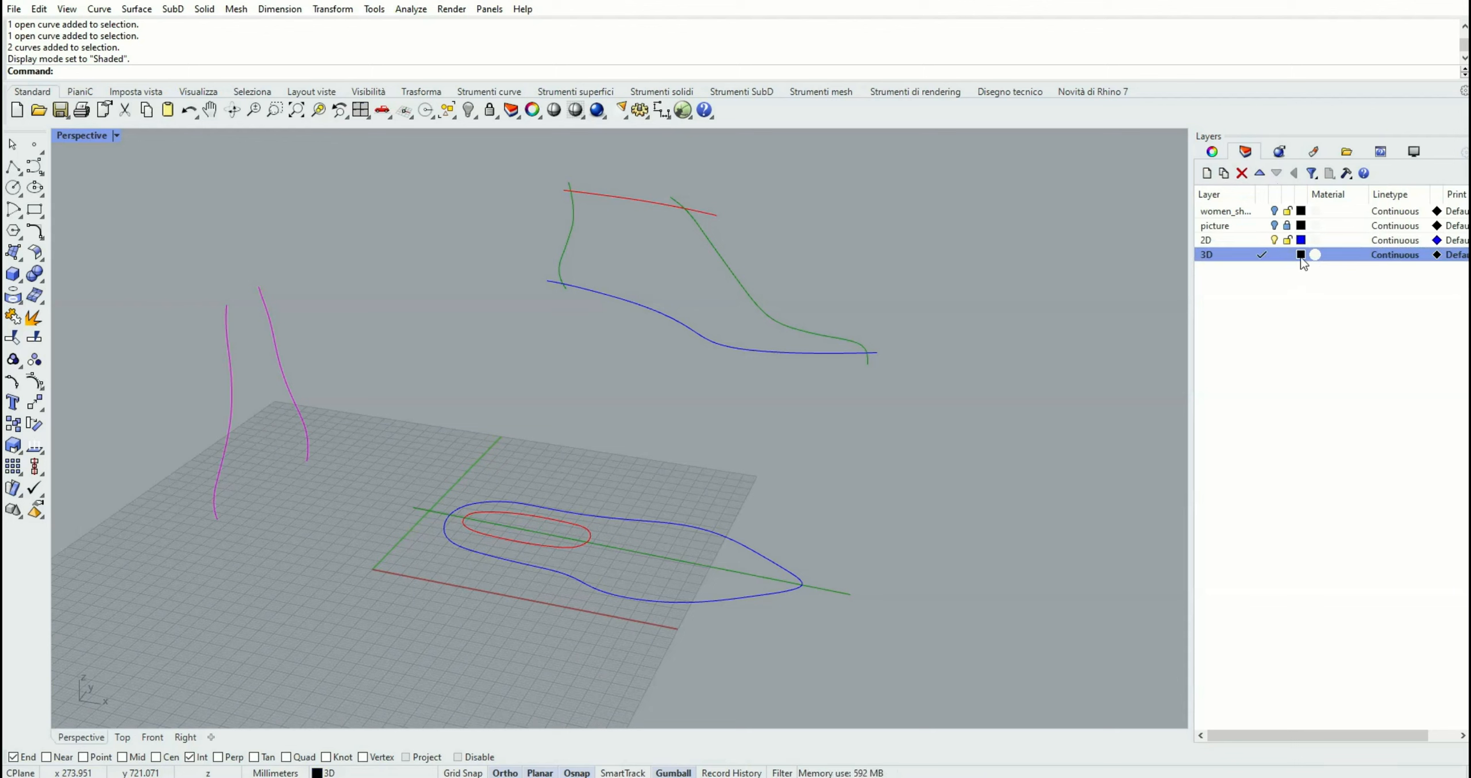
- Set the 3D layer's colour to Black
left_click(1301, 254)
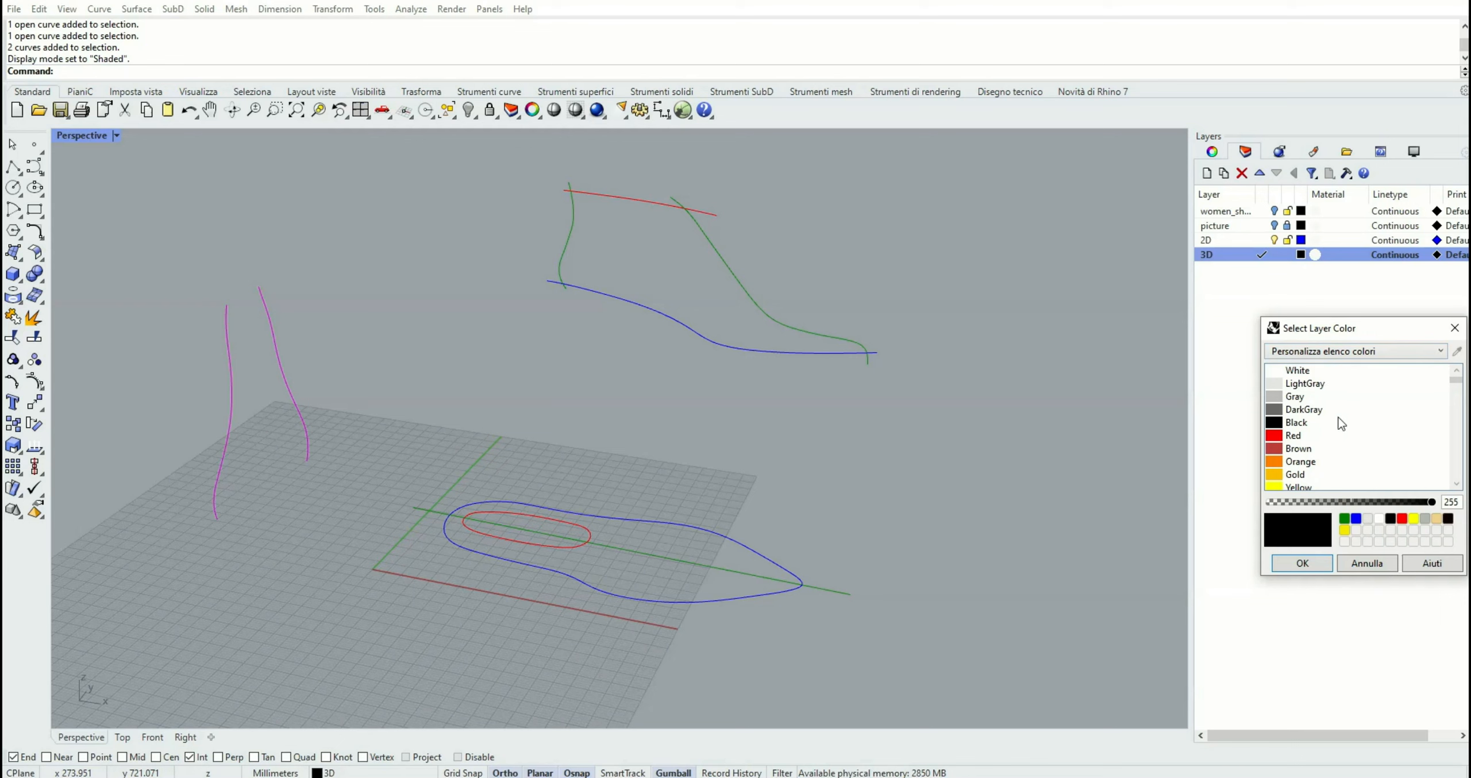
scroll(1341, 423, "down", 1)
left_click(1306, 424)
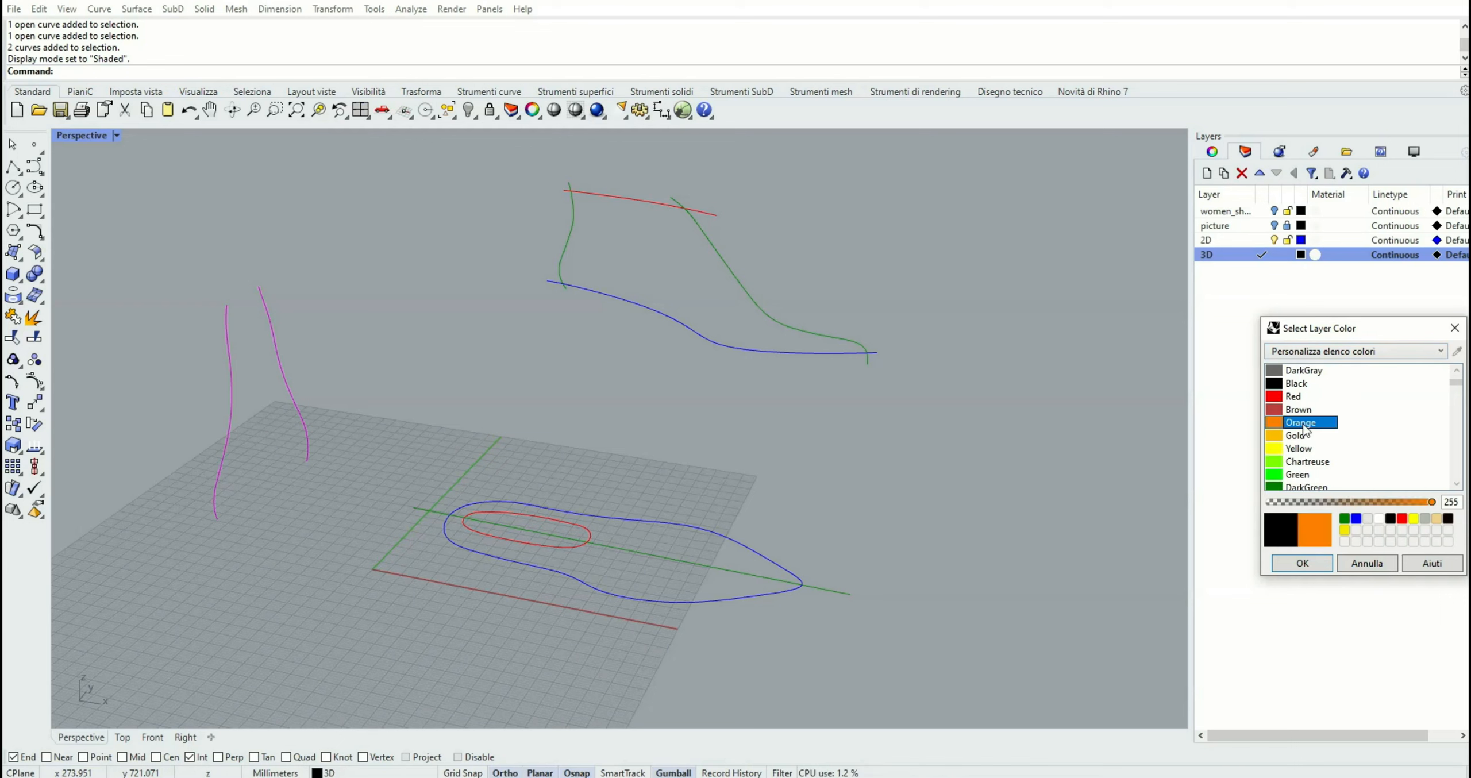
scroll(1303, 426, "down", 3)
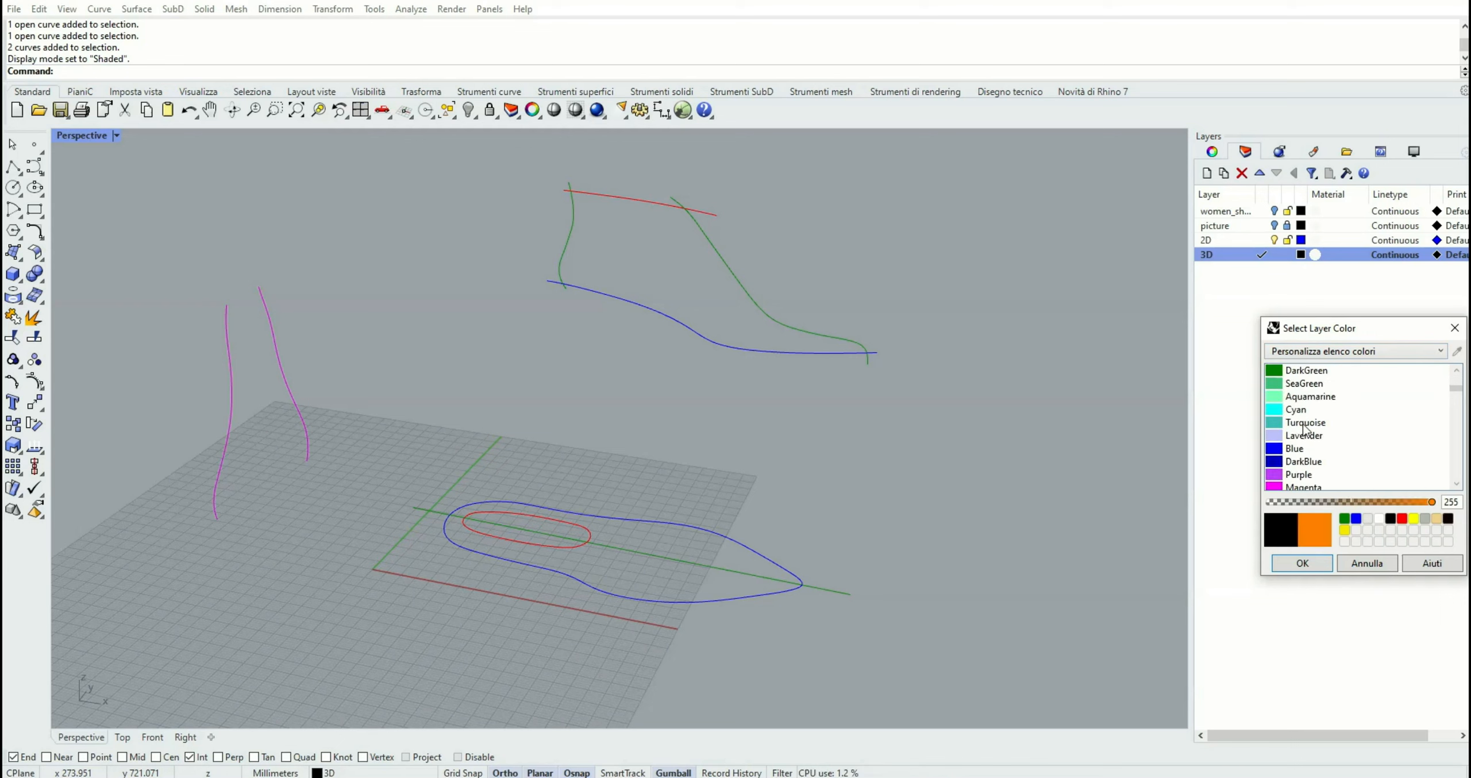
scroll(1304, 427, "down", 3)
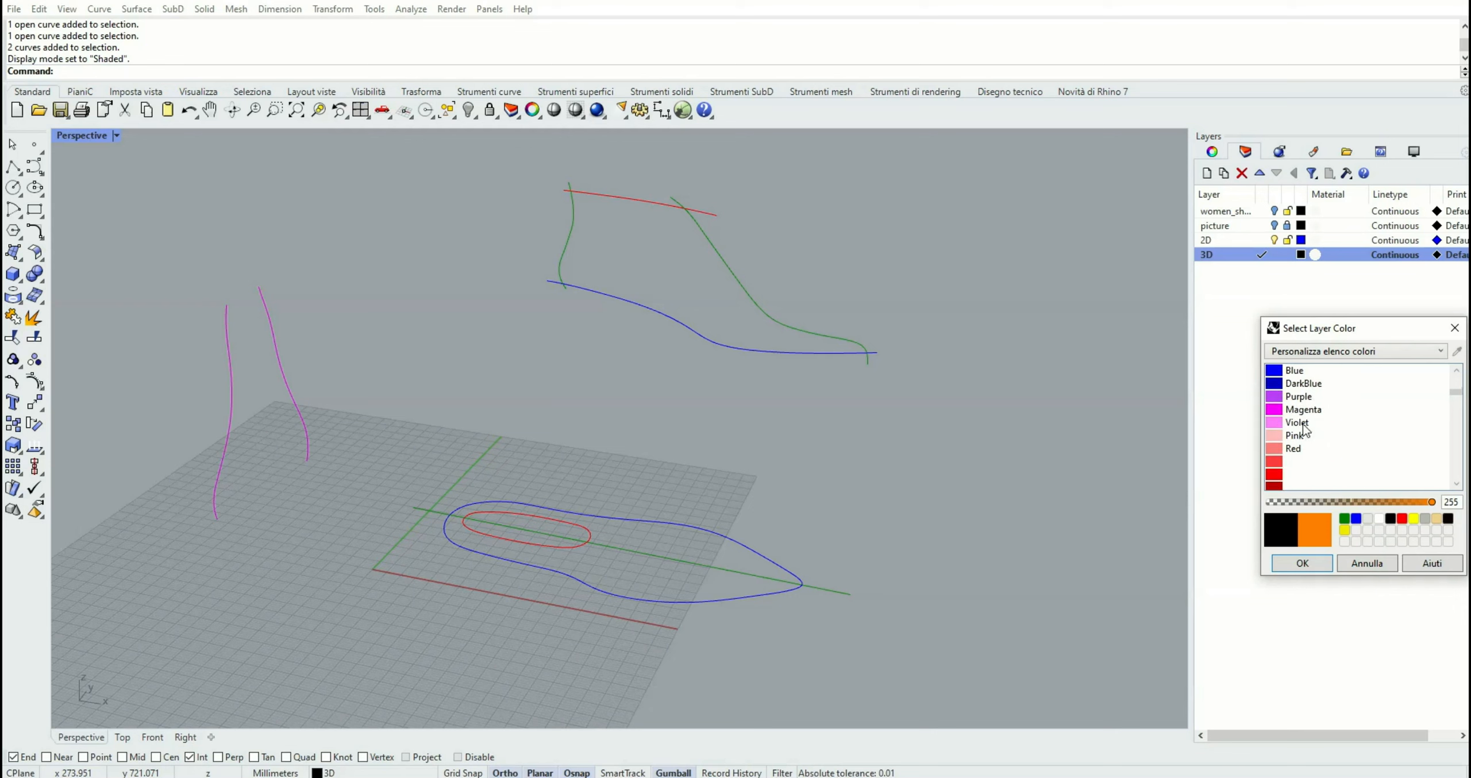
scroll(1303, 424, "down", 1)
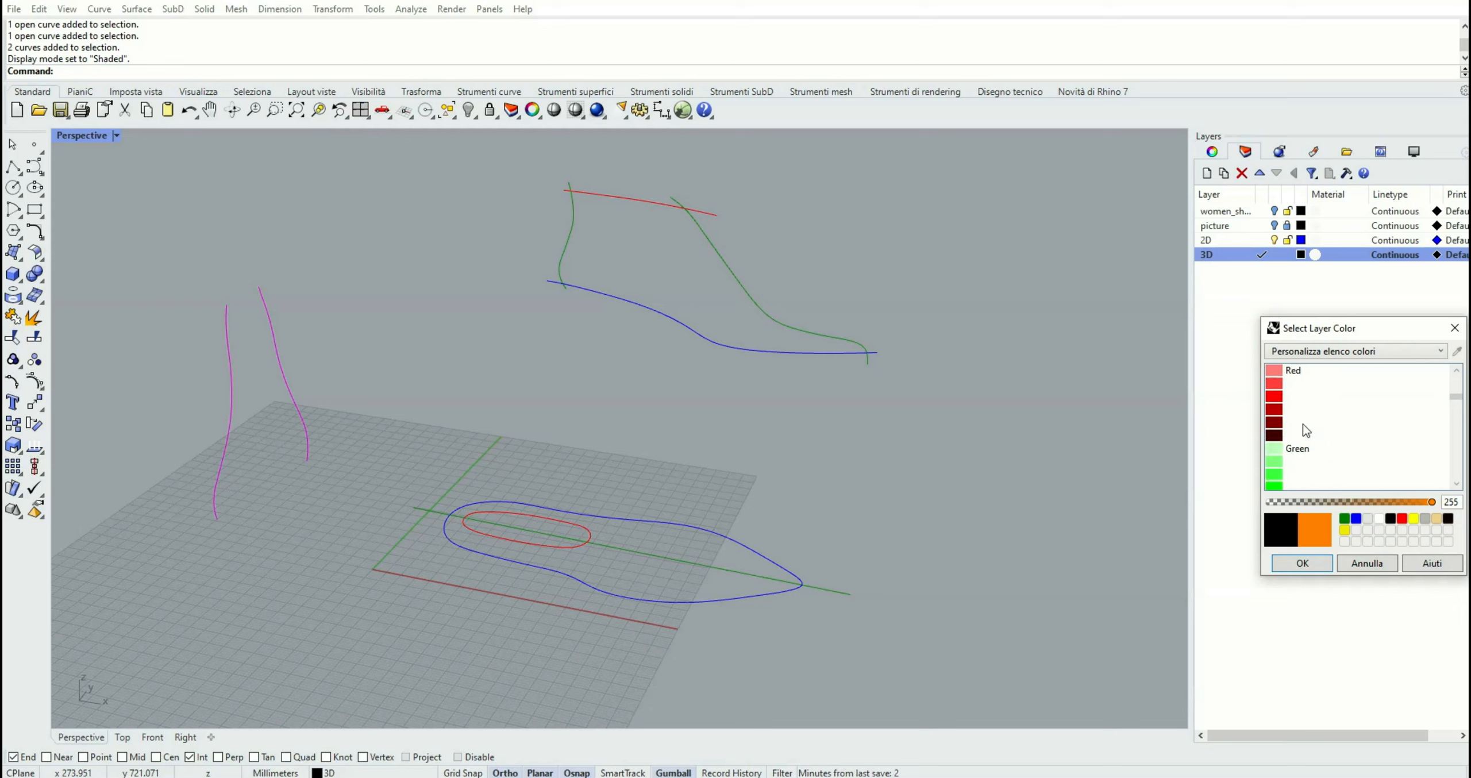
scroll(1304, 424, "up", 5)
scroll(1304, 417, "up", 3)
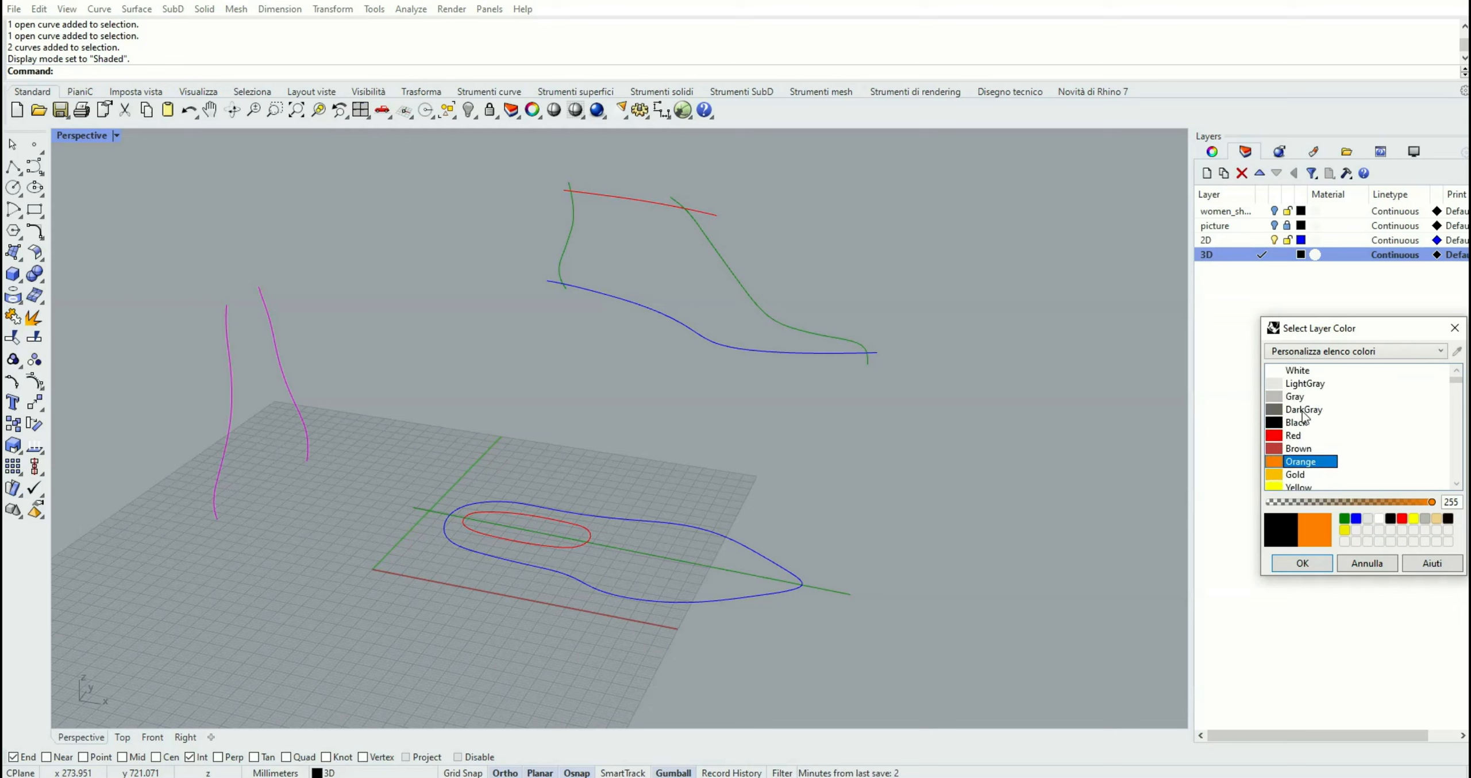
scroll(1303, 417, "down", 1)
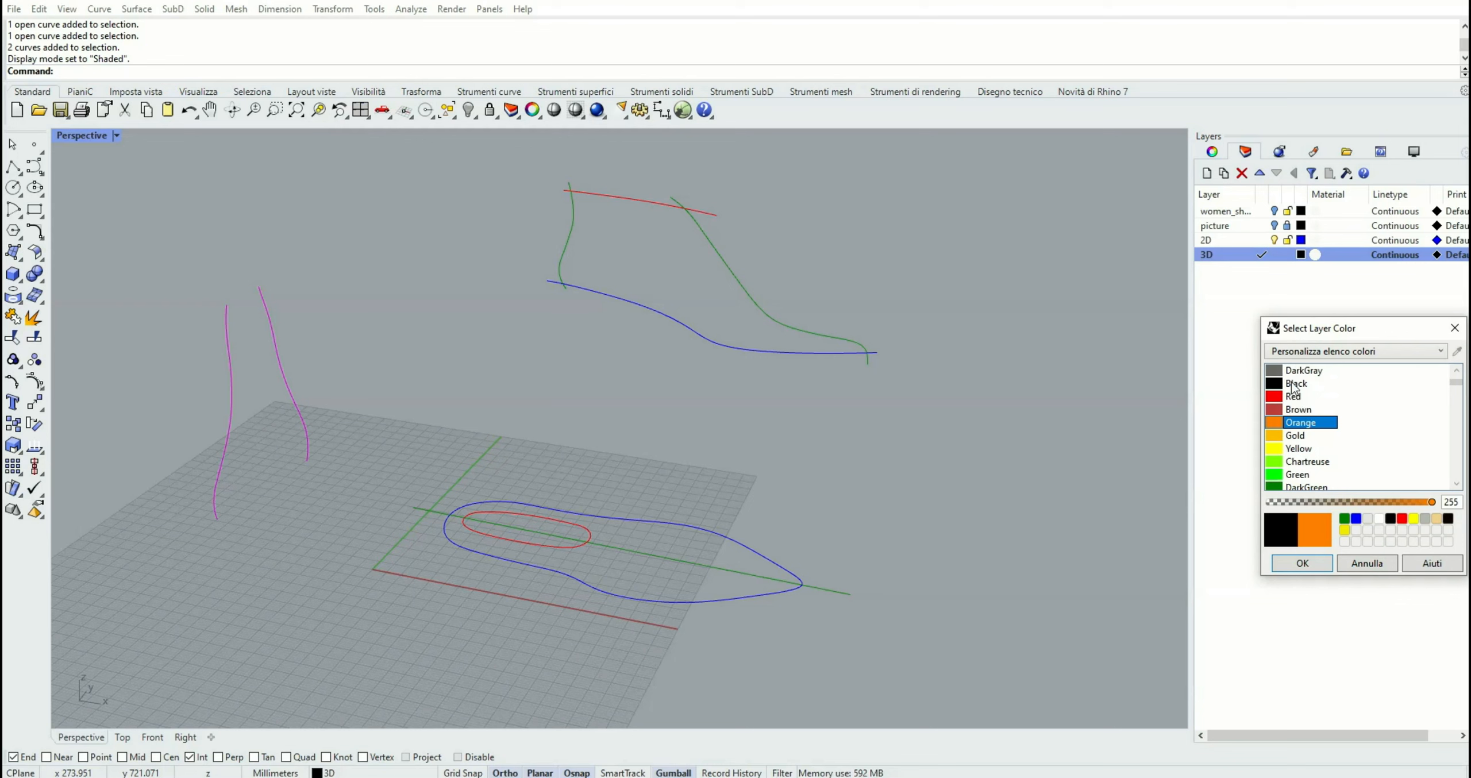
left_click(1294, 384)
left_click(1304, 562)
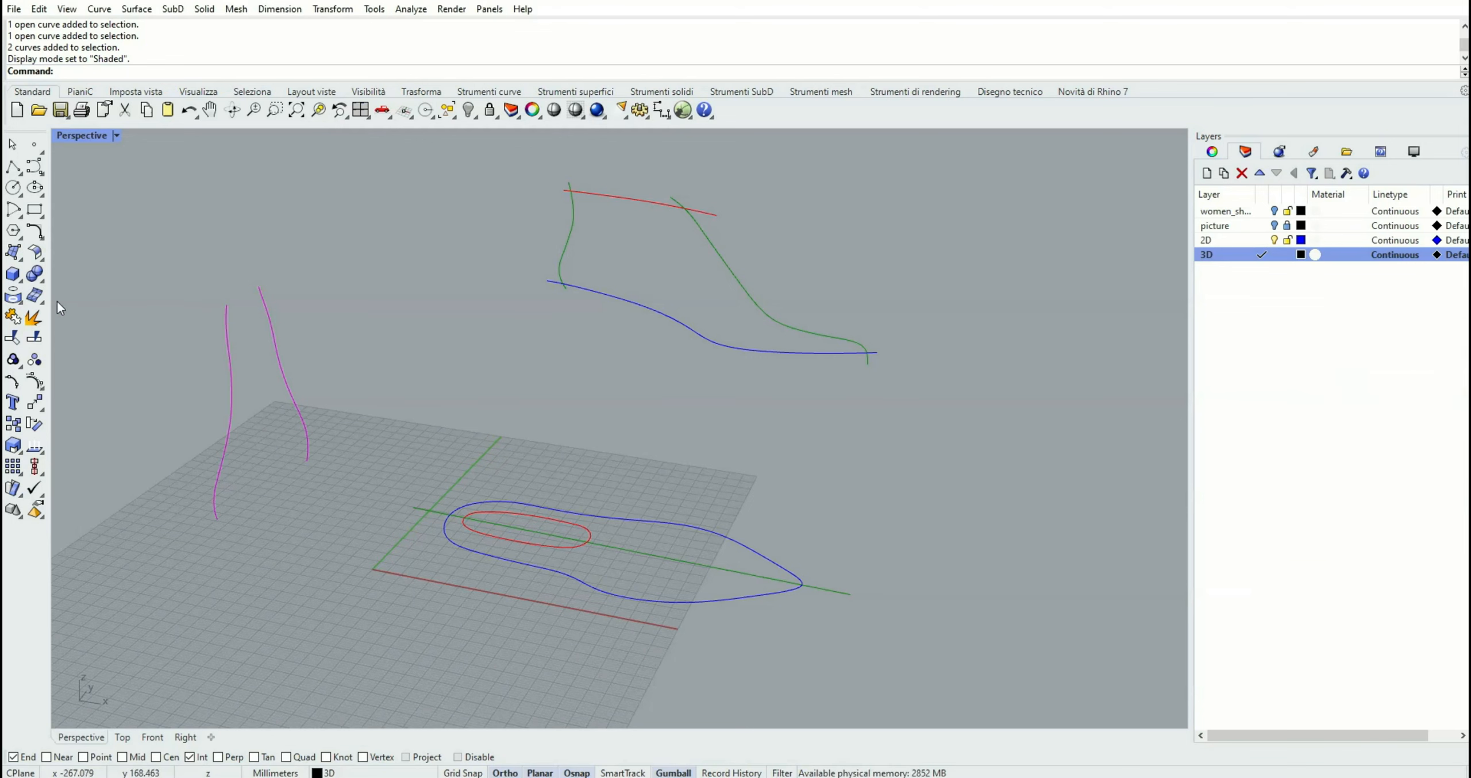
- Create the 3D sole outline with Curve from 2 Views, using the blue plan outline and the blue side profile
left_click(43, 237)
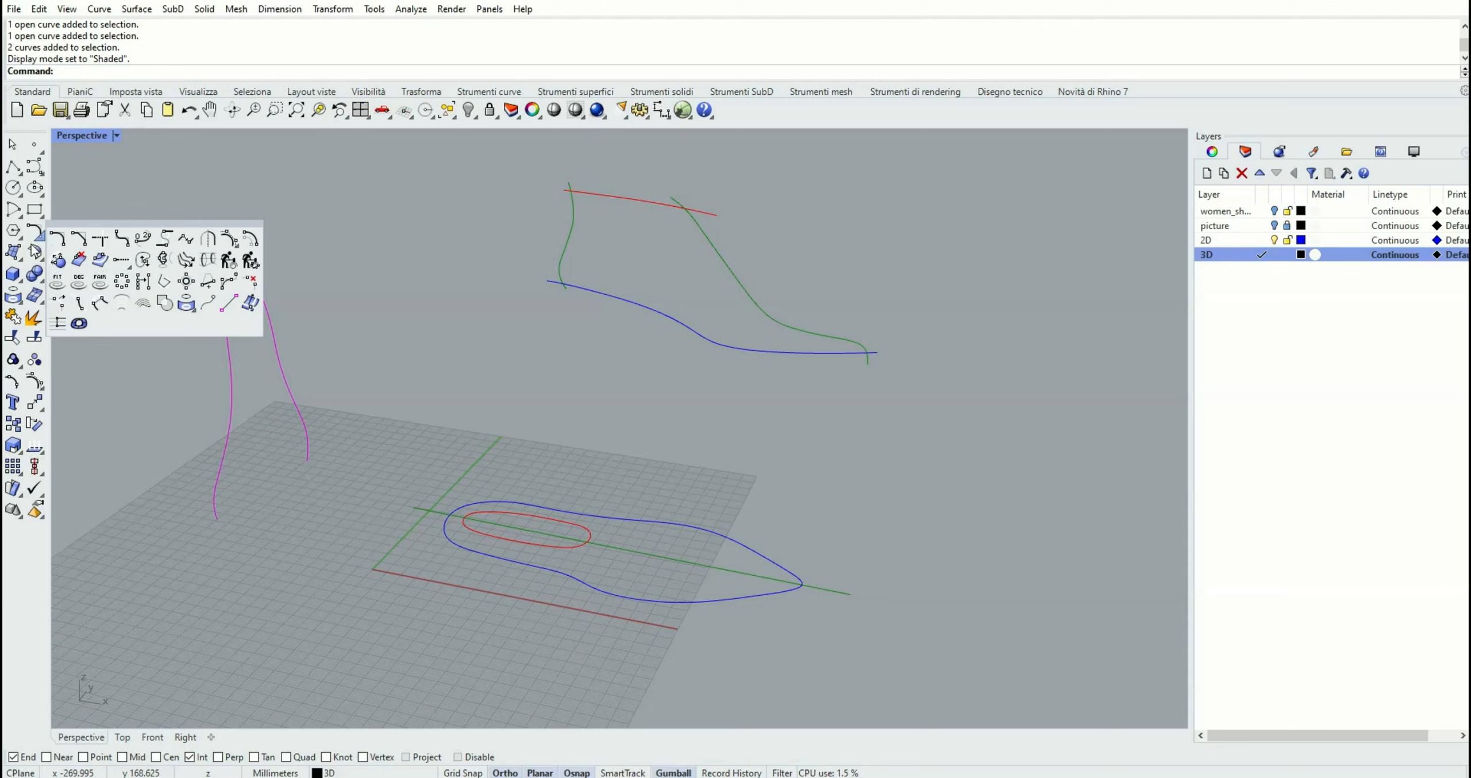
left_click(163, 260)
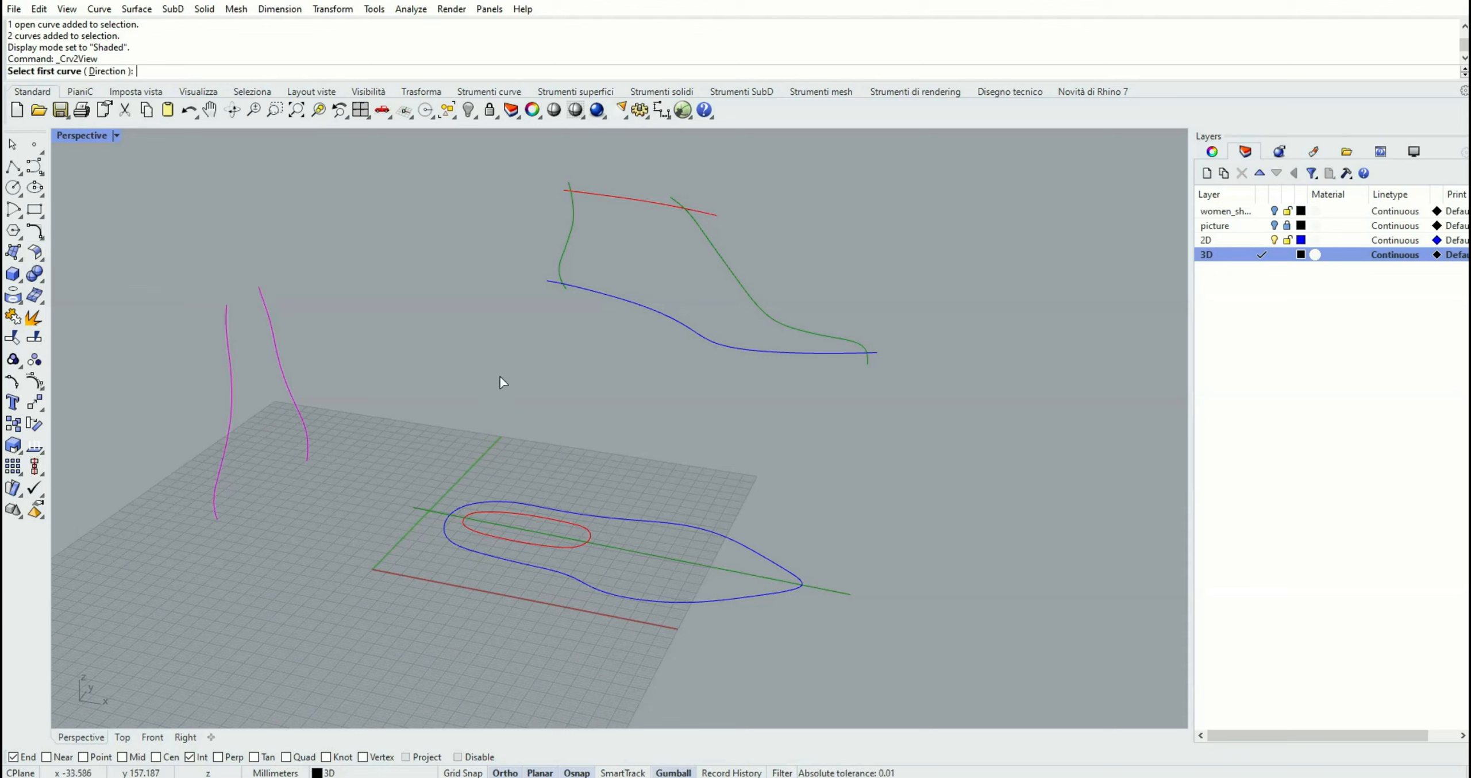
left_click(607, 517)
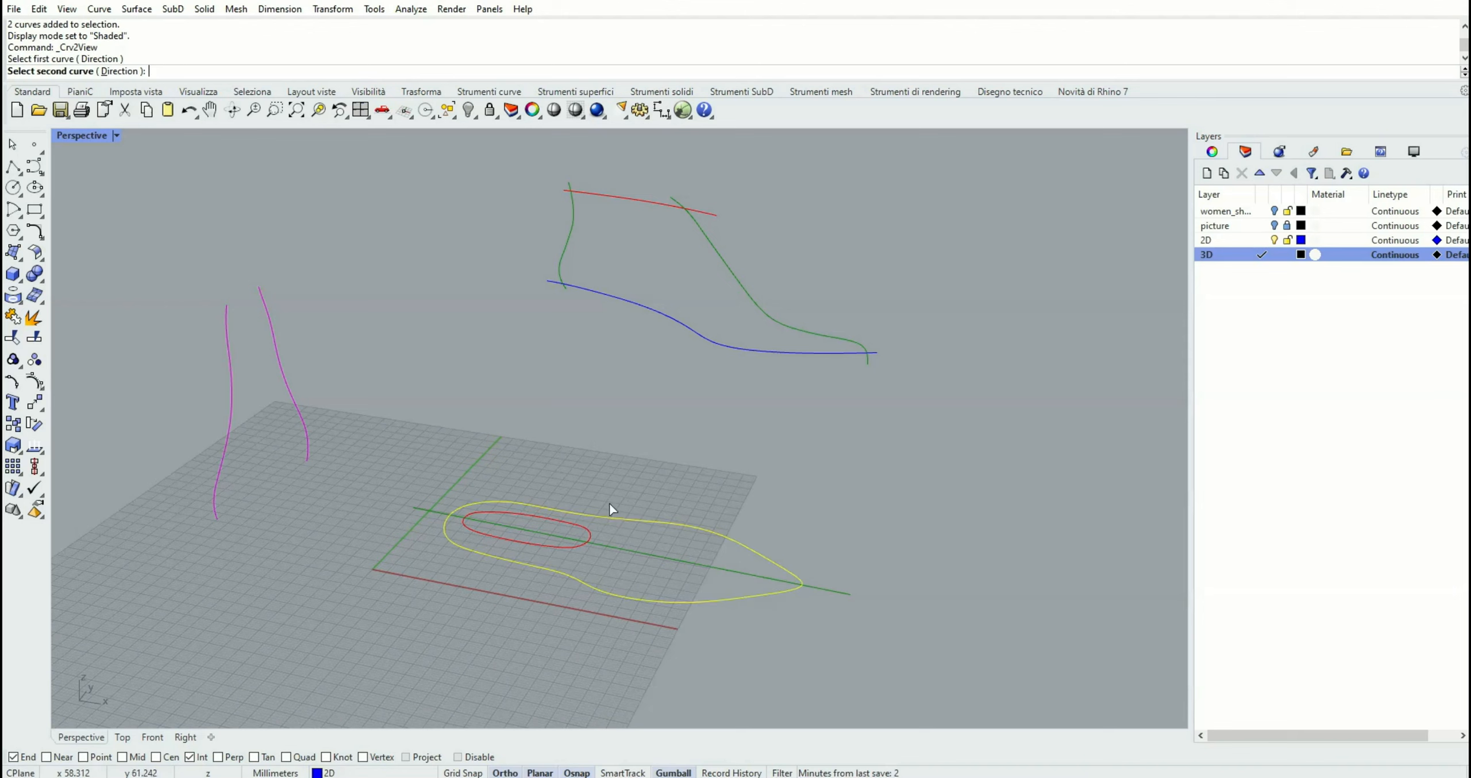
left_click(623, 301)
right_click_drag(616, 312, 615, 387)
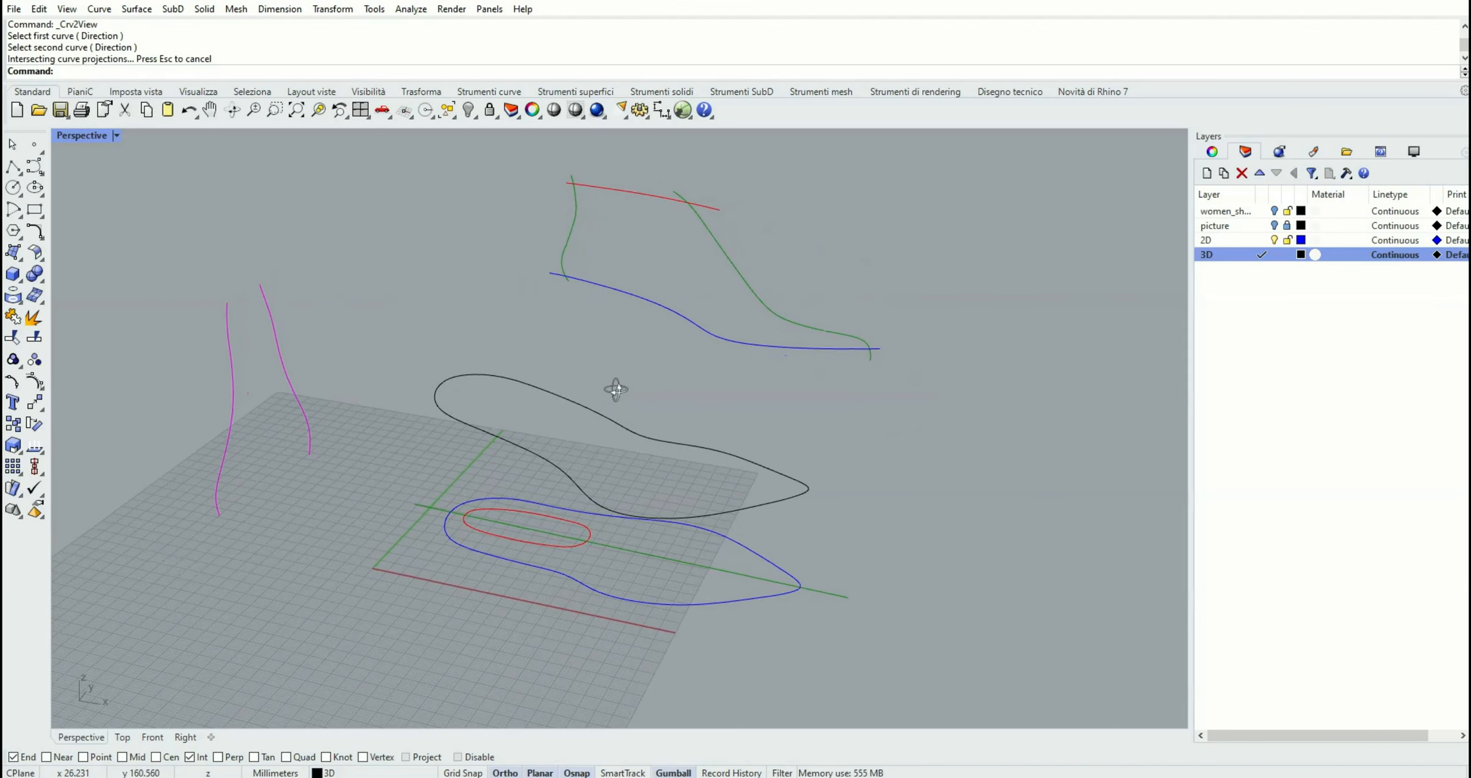
- Create the 3D collar opening with Curve from 2 Views, using the red plan oval and the red side line
left_click(43, 239)
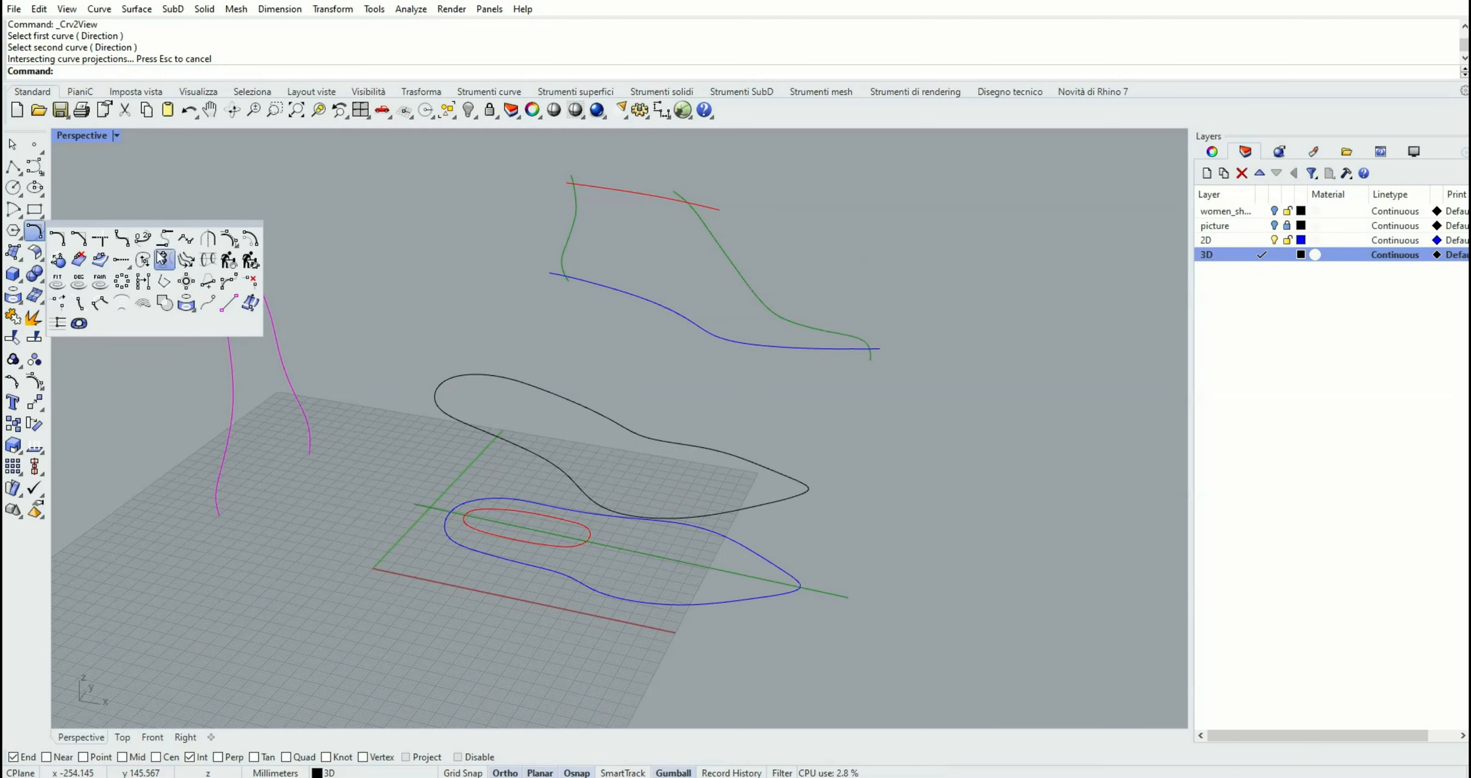
left_click(144, 263)
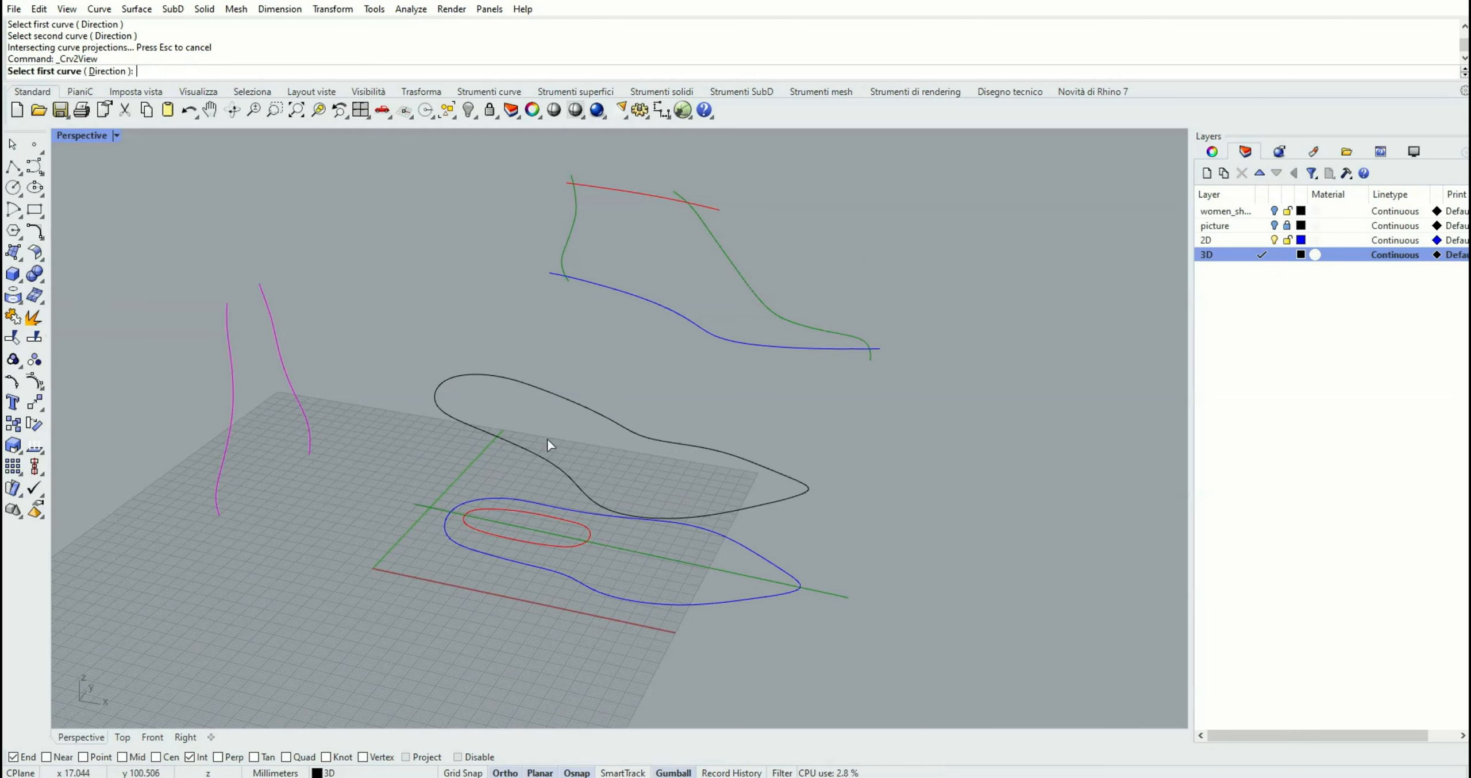
left_click(512, 541)
left_click(611, 190)
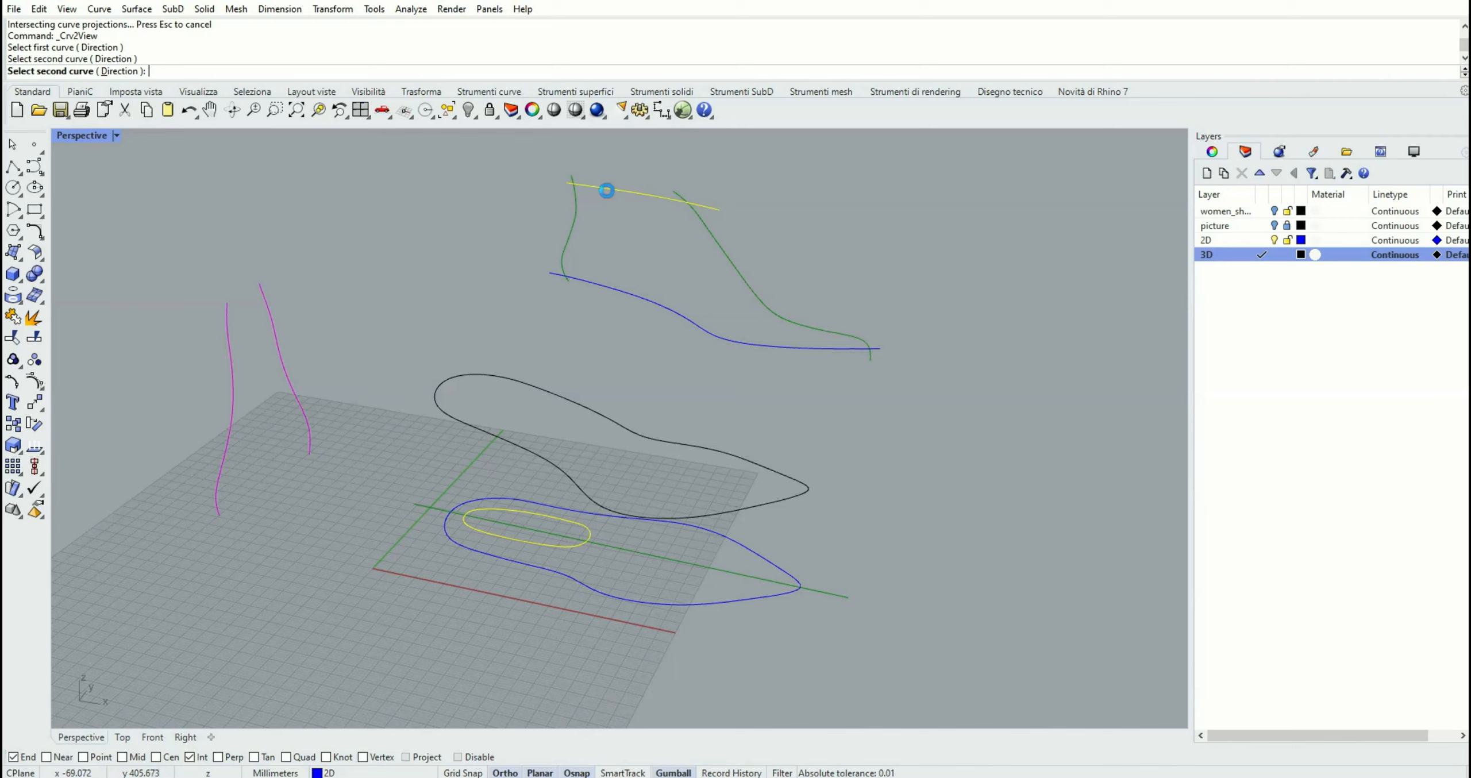
mouse_move(602, 339)
right_mouse_down()
mouse_move(500, 293)
mouse_move(493, 305)
mouse_move(516, 332)
mouse_move(574, 332)
right_mouse_up()
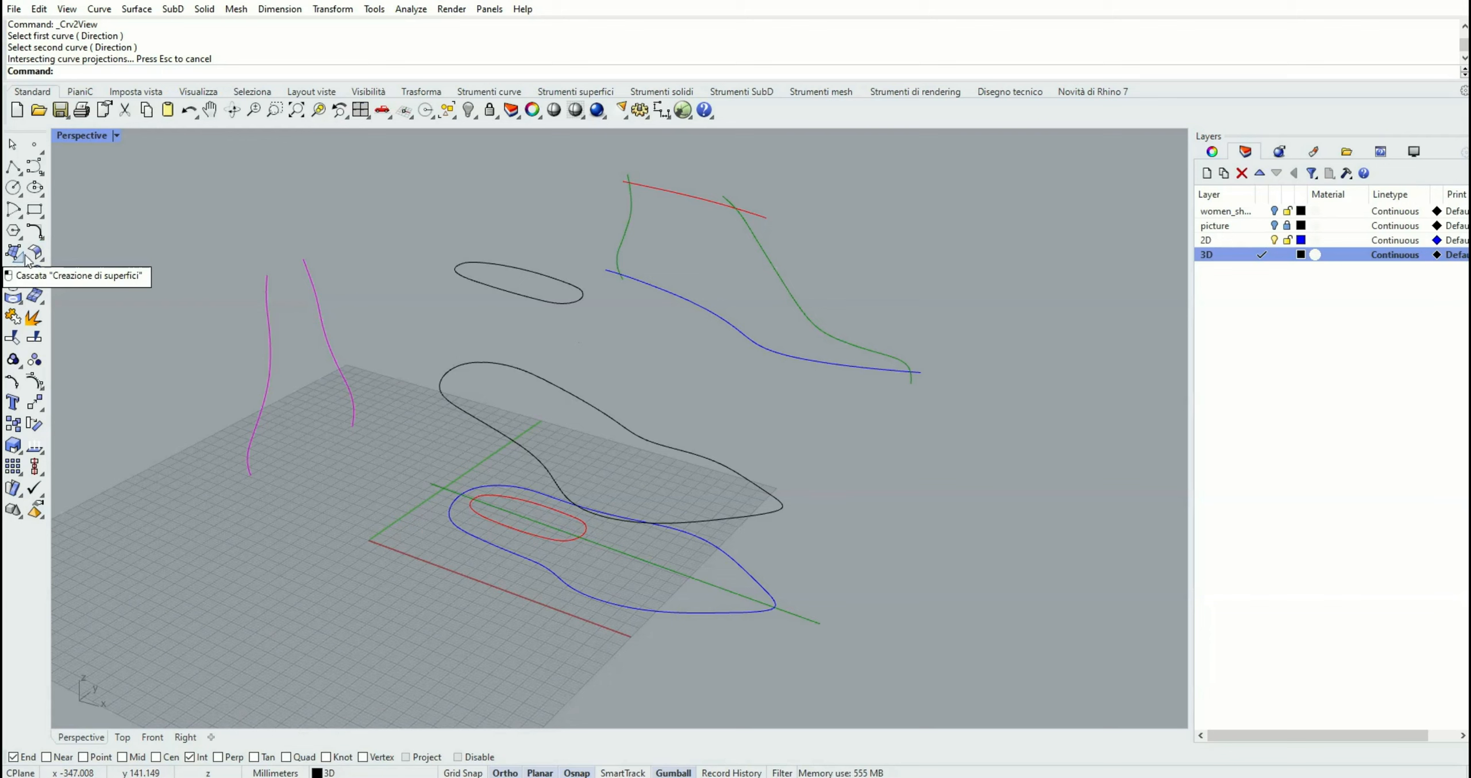
- Create the 3D heel curve with Curve from 2 Views, using the green plan centre line and the green heel profile
left_click(36, 233)
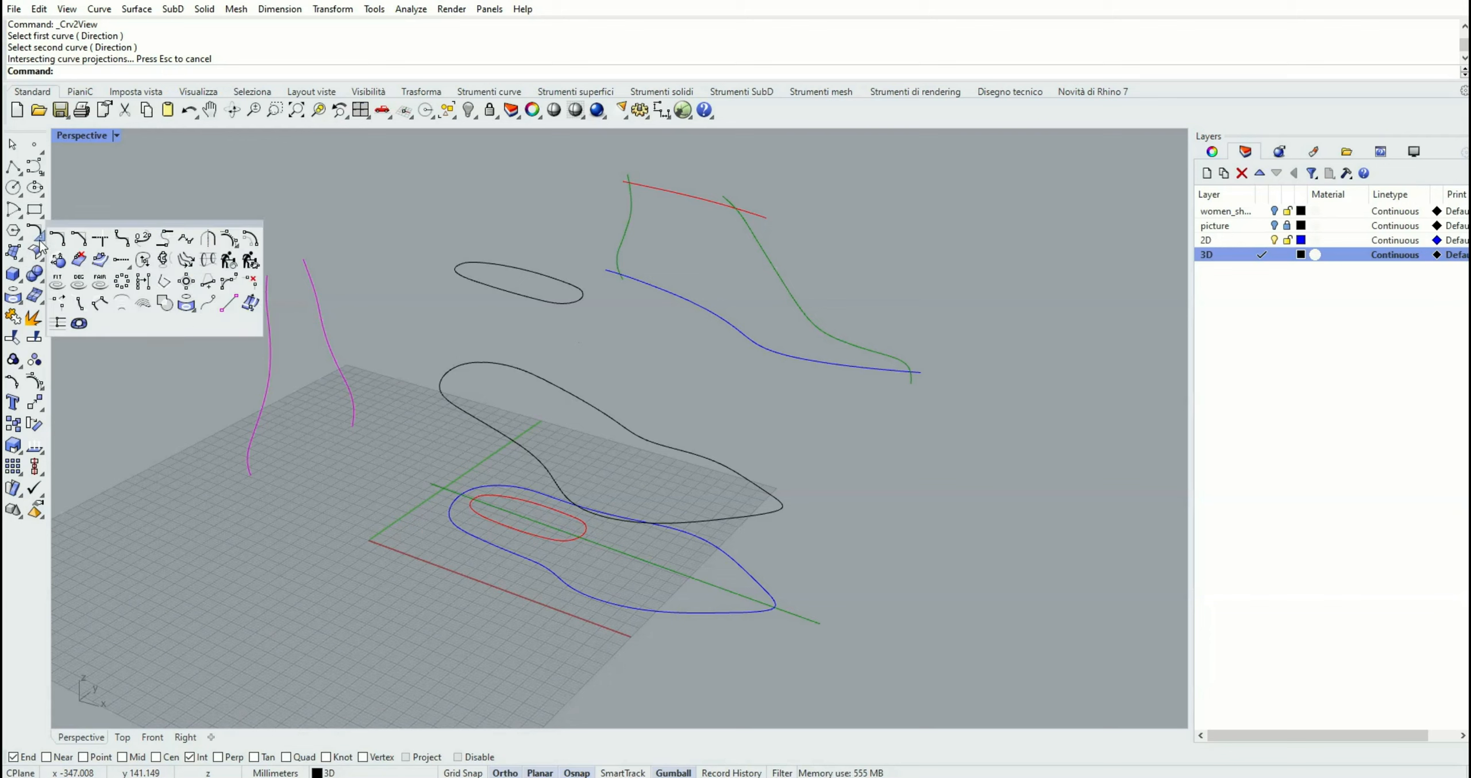
left_click(151, 265)
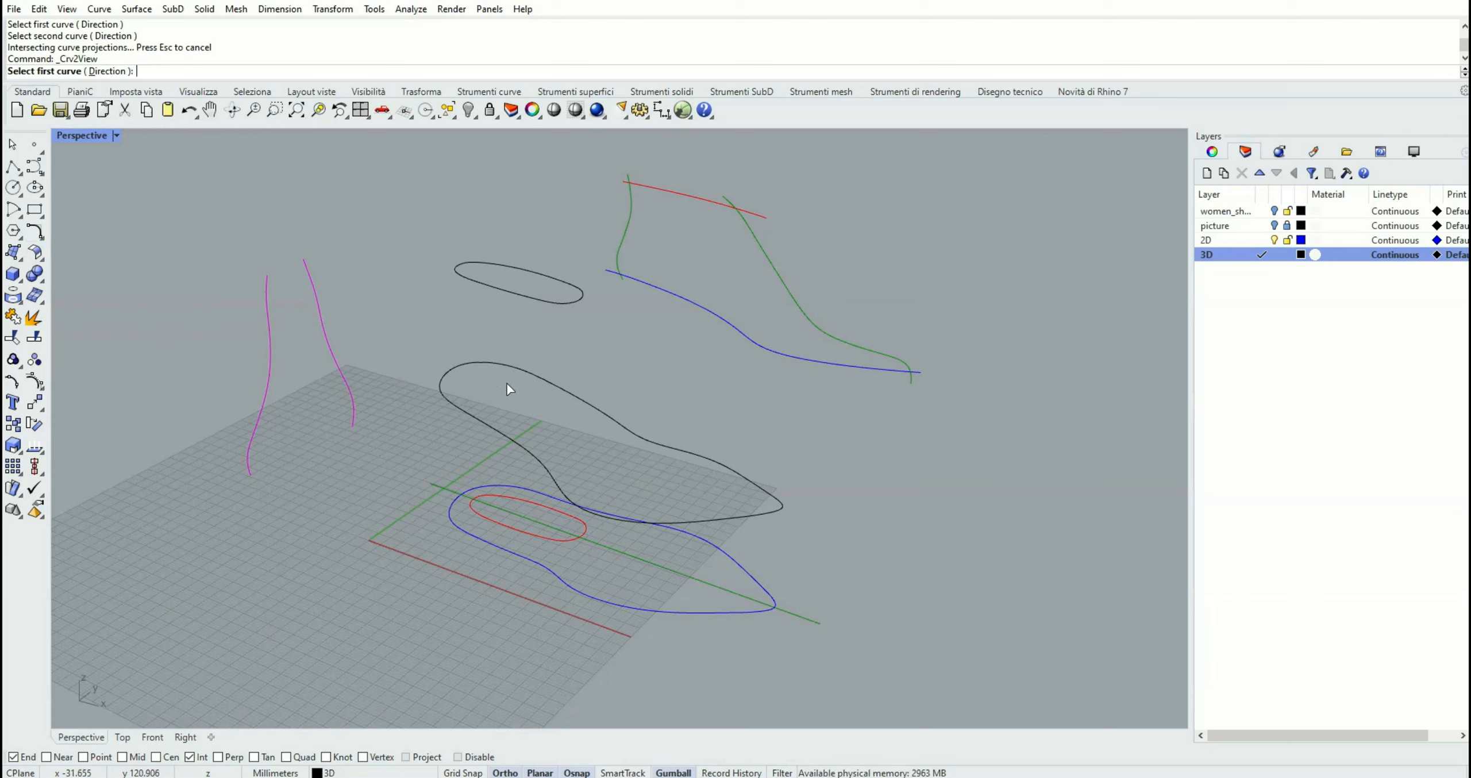
left_click(438, 491)
left_click(622, 233)
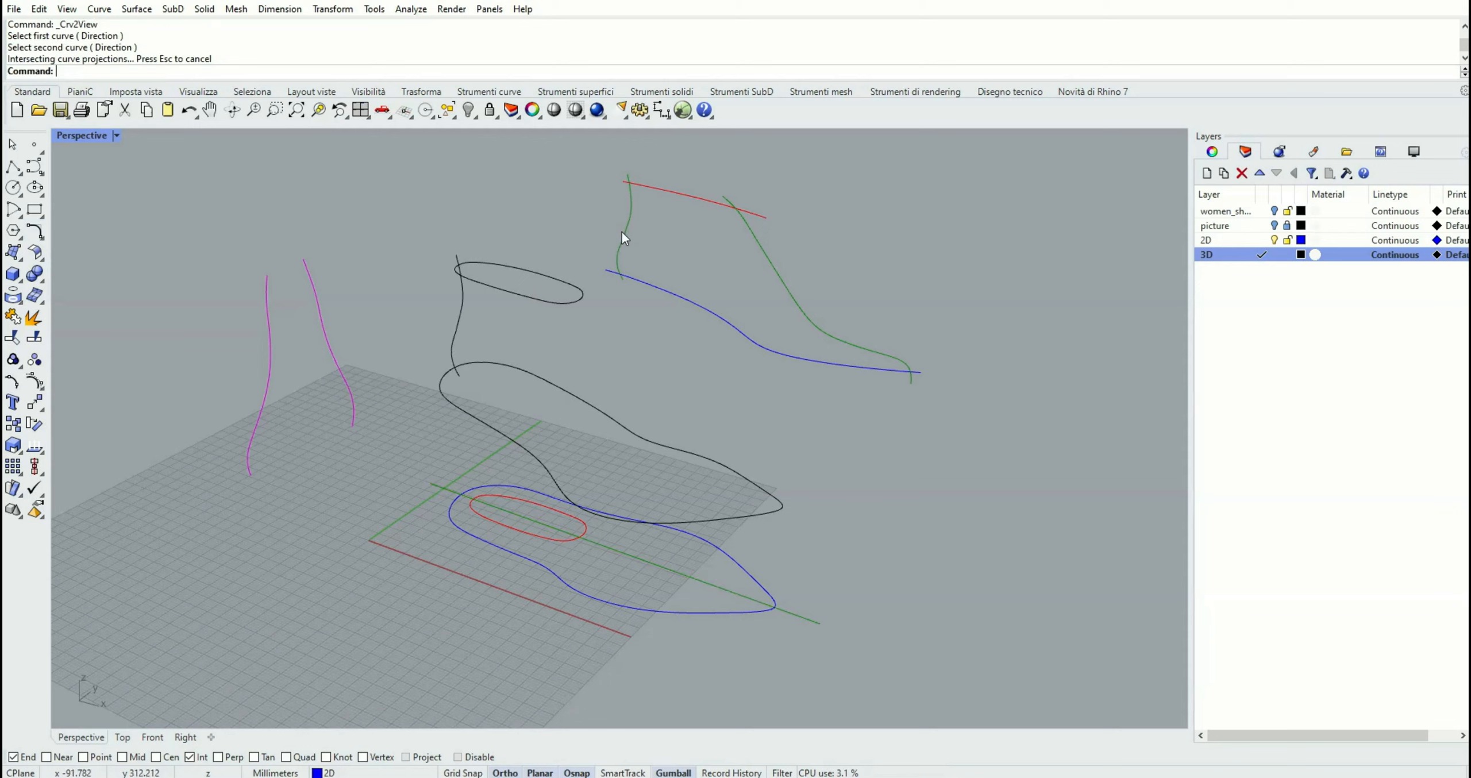
- Create the 3D instep curve with Curve from 2 Views, using the green plan centre line and the green front profile
key("Return")
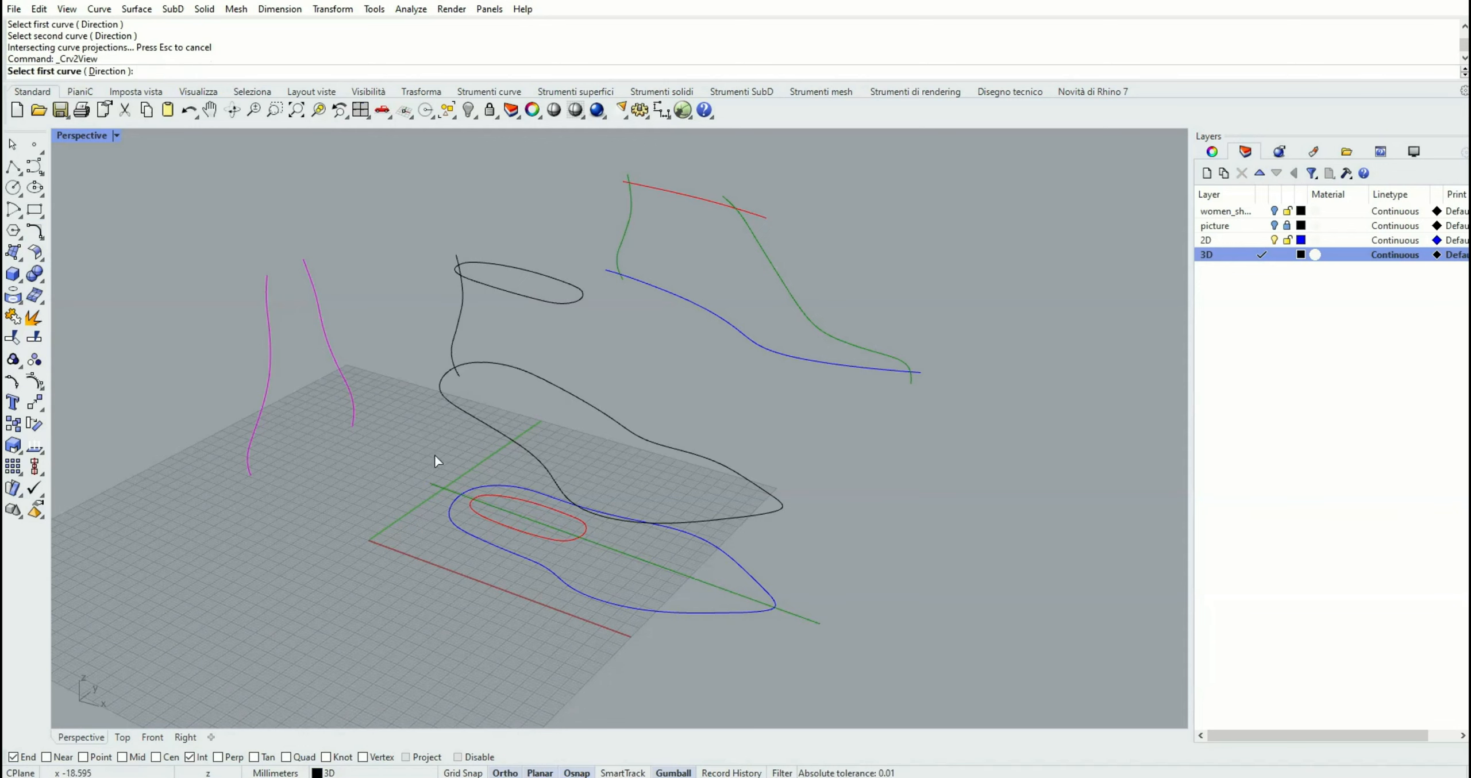
left_click(442, 488)
left_click(773, 265)
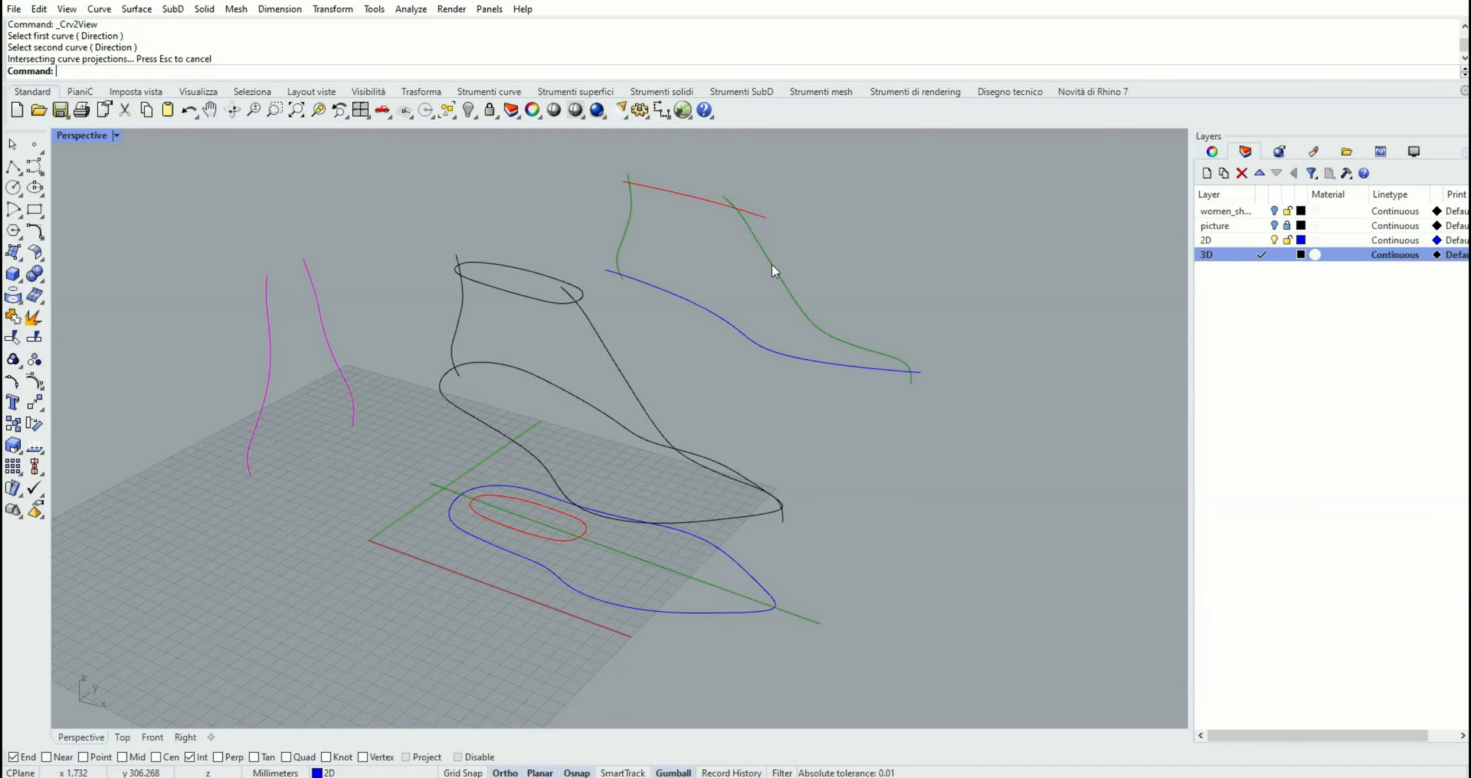
mouse_move(685, 368)
right_mouse_down()
mouse_move(519, 279)
mouse_move(299, 296)
mouse_move(602, 371)
mouse_move(696, 355)
mouse_move(712, 331)
mouse_move(676, 347)
right_mouse_up()
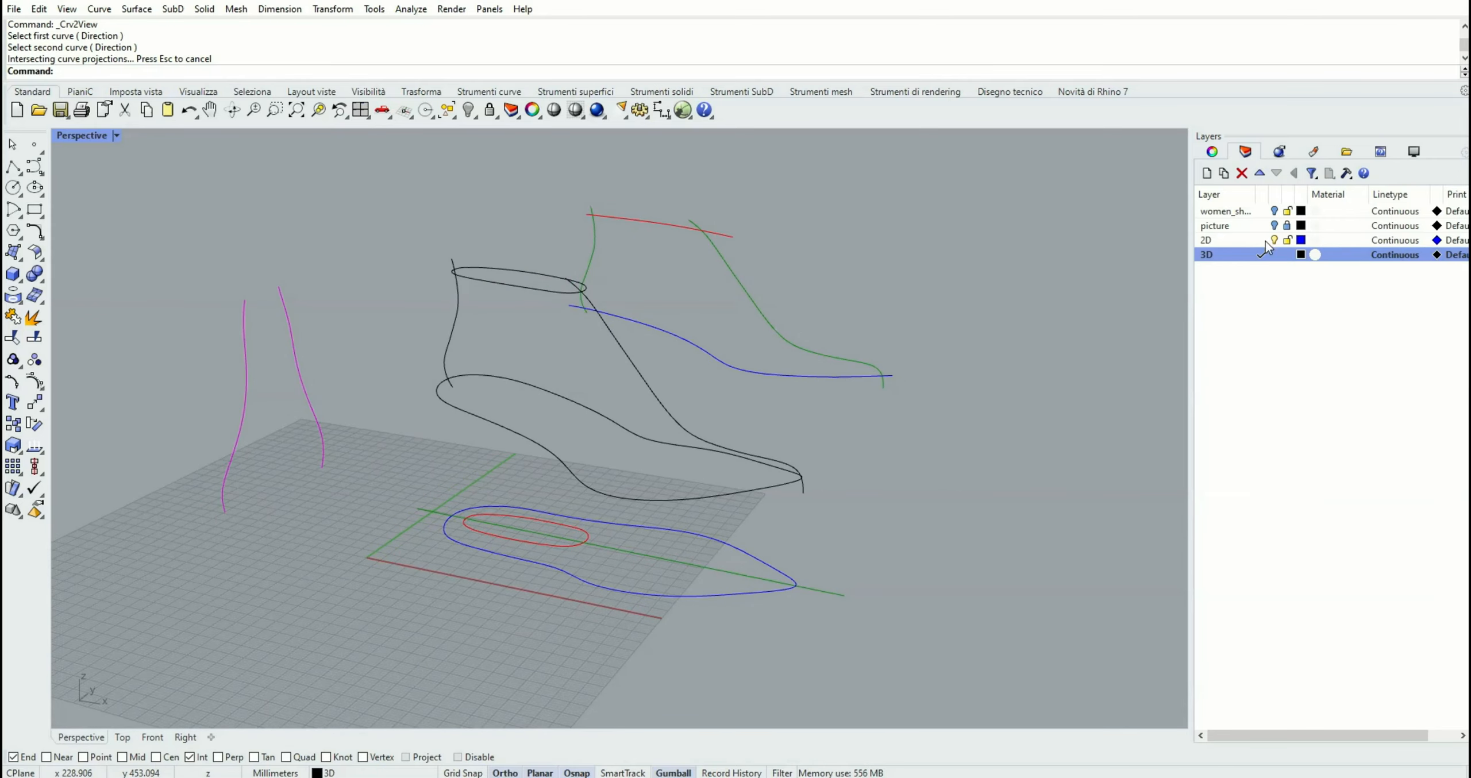
- Hide the 2D layer and trim the heel curve's ends that overhang the collar opening and the sole outline
left_click(1274, 241)
right_click_drag(1015, 309, 932, 317)
left_click_drag(318, 205, 837, 567)
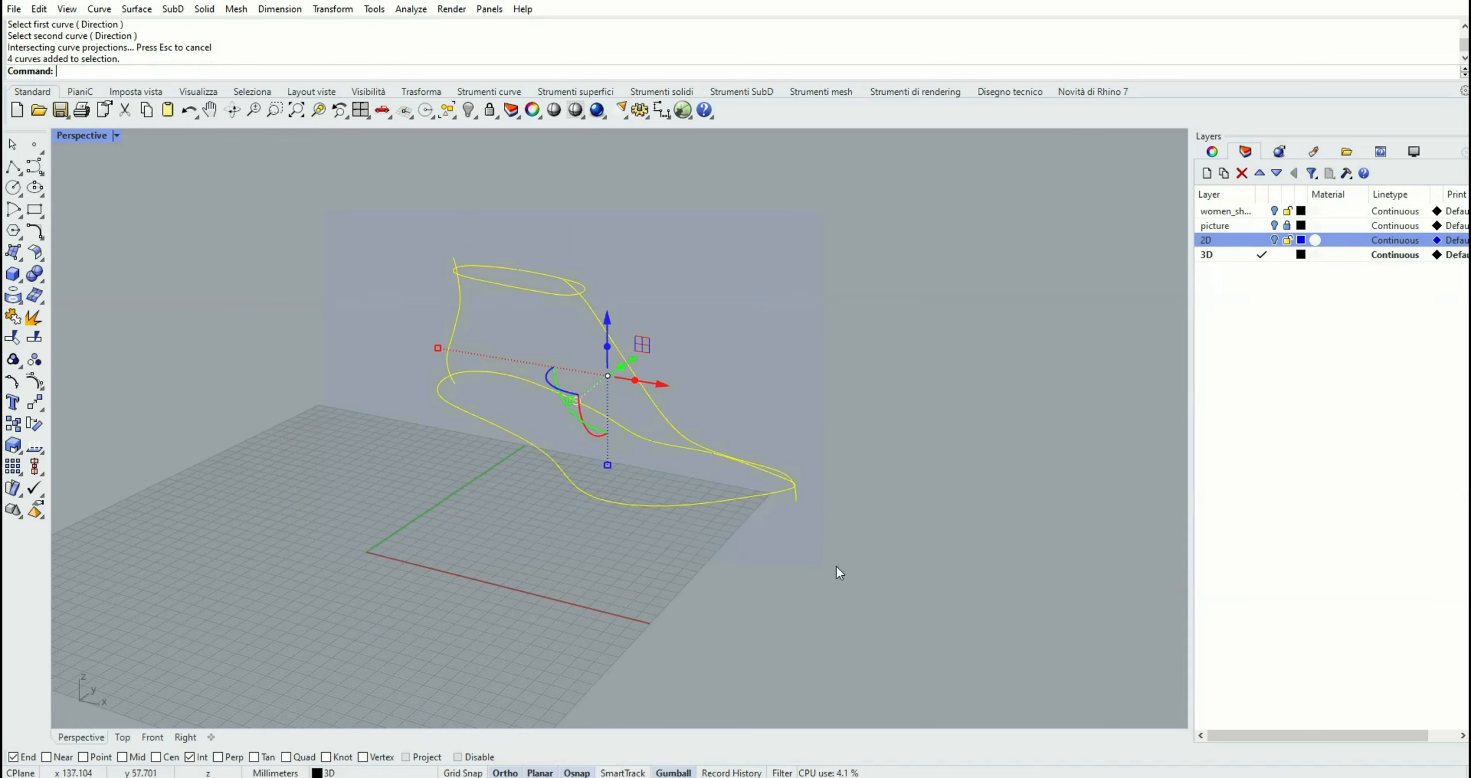
left_click(35, 340)
scroll(468, 269, "up", 3)
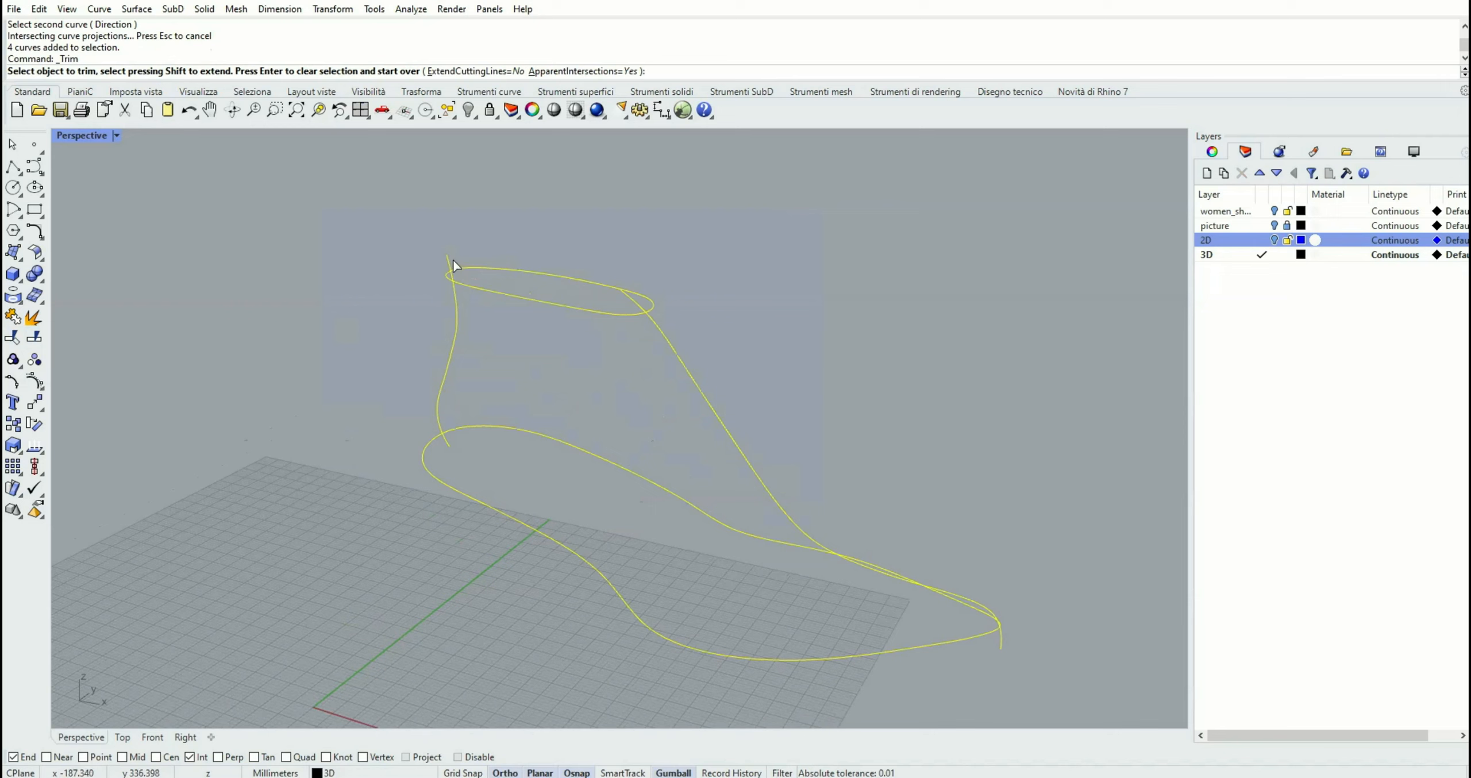
left_click(455, 266)
right_click_drag(503, 427, 450, 450)
left_click(453, 451)
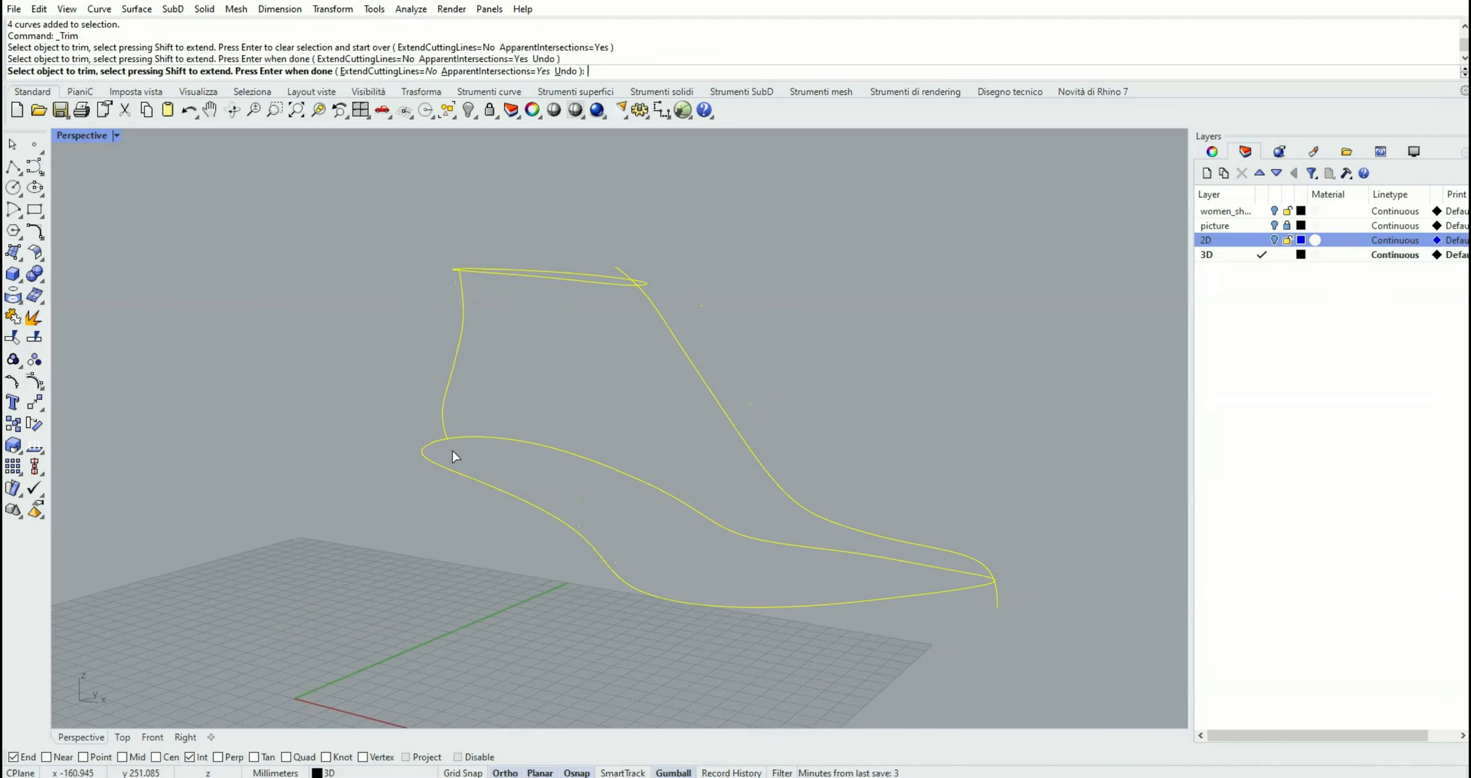
- Trim the instep curve's ends that overhang the collar opening and the toe, and clear the selection
left_click(617, 269)
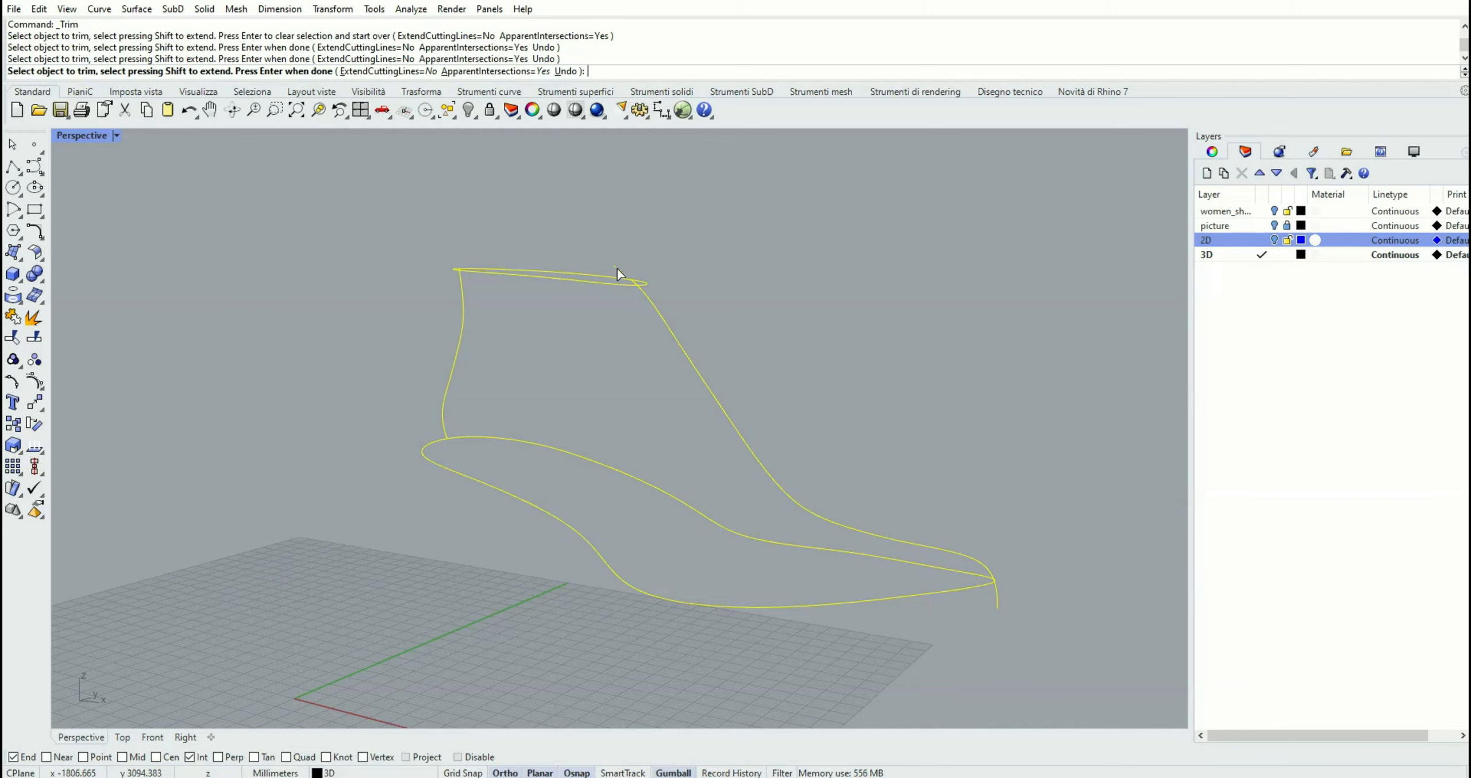
right_click_drag(617, 276, 891, 398)
left_click(1019, 530)
scroll(673, 316, "up", 9)
left_click(600, 294)
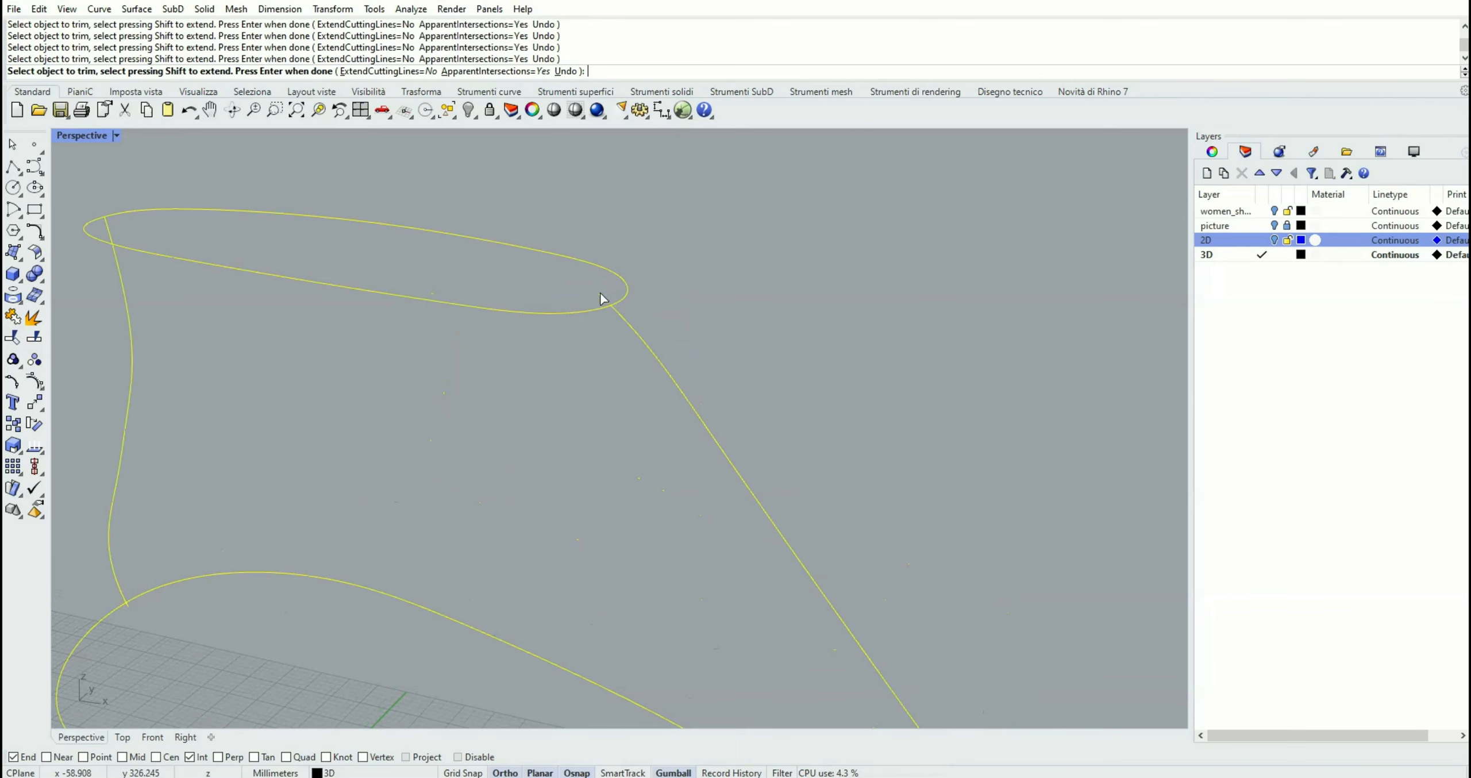
scroll(731, 293, "down", 10)
right_click(820, 303)
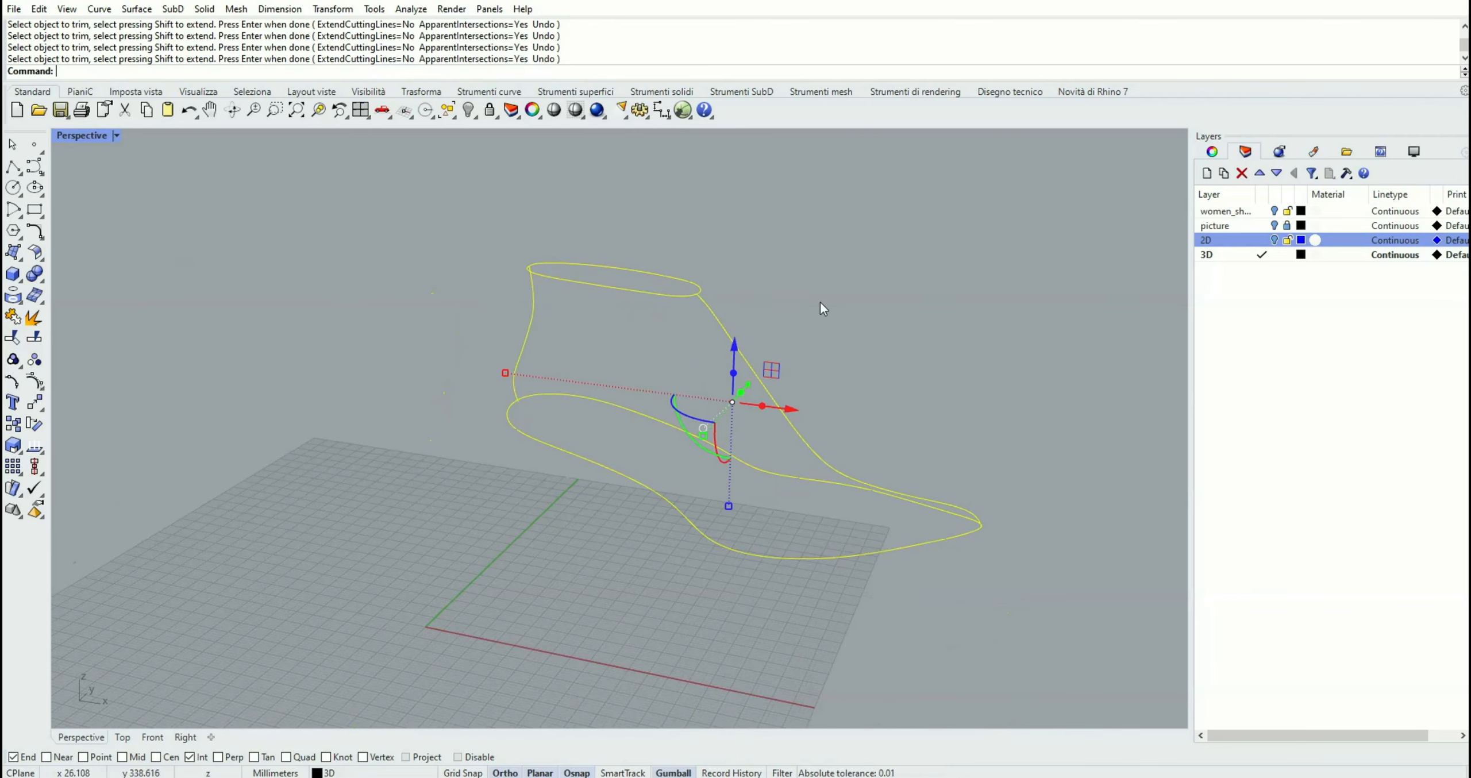
left_click(913, 338)
right_click_drag(913, 338, 744, 348)
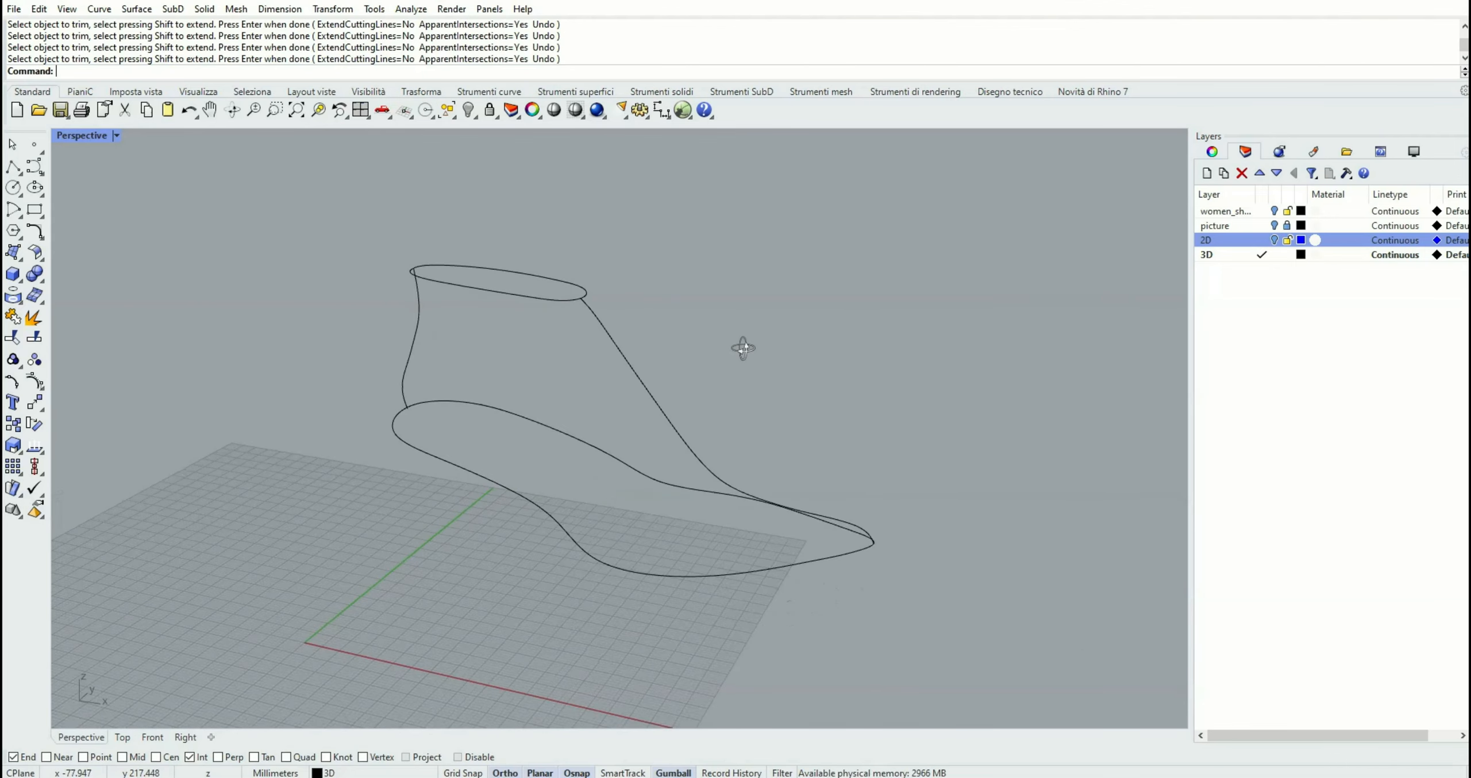
- Show the 2D layer and compare the magenta profiles with the 3D curves in the Right view, ending in the Perspective view
left_click(1275, 241)
right_click_drag(841, 269, 813, 359)
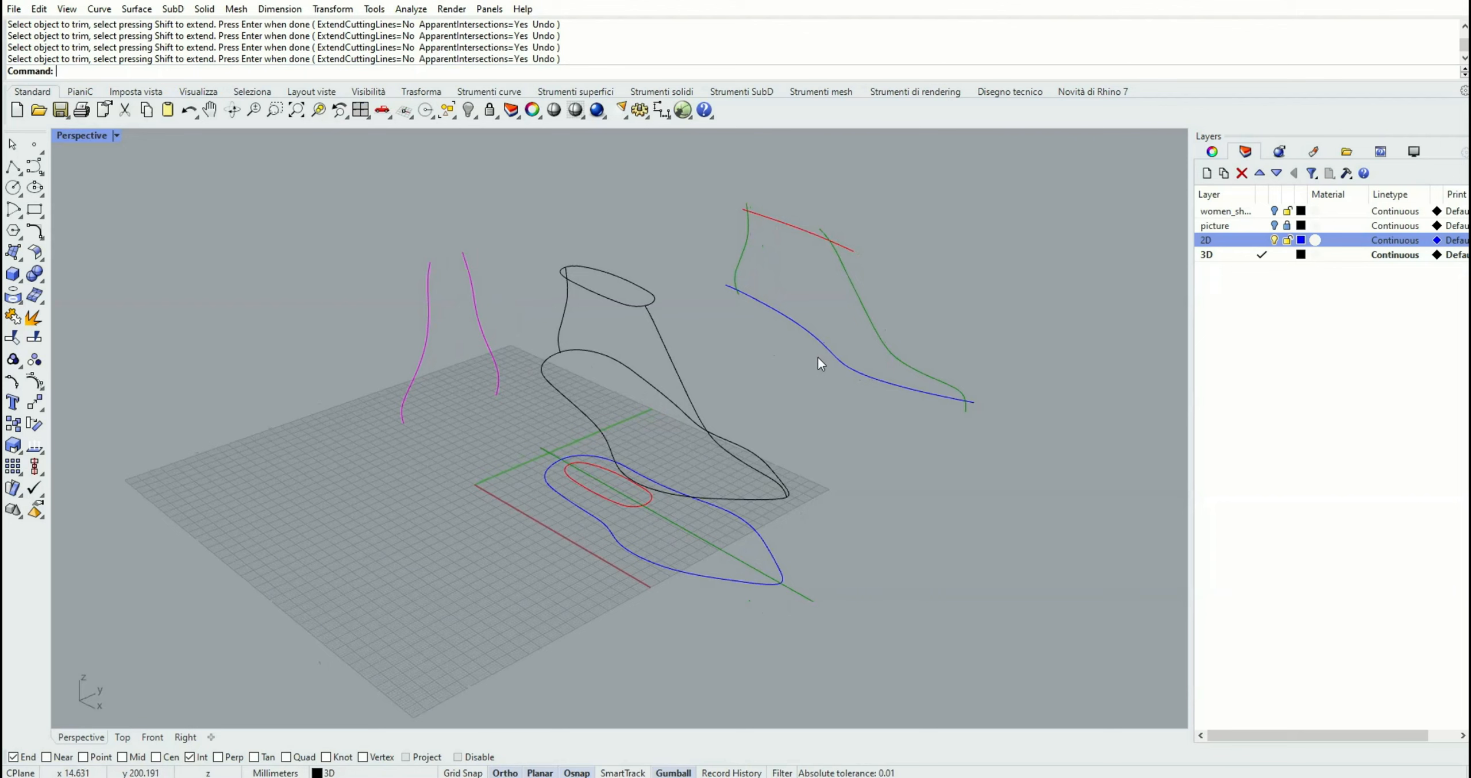
left_click(185, 737)
right_click_drag(690, 365, 630, 487)
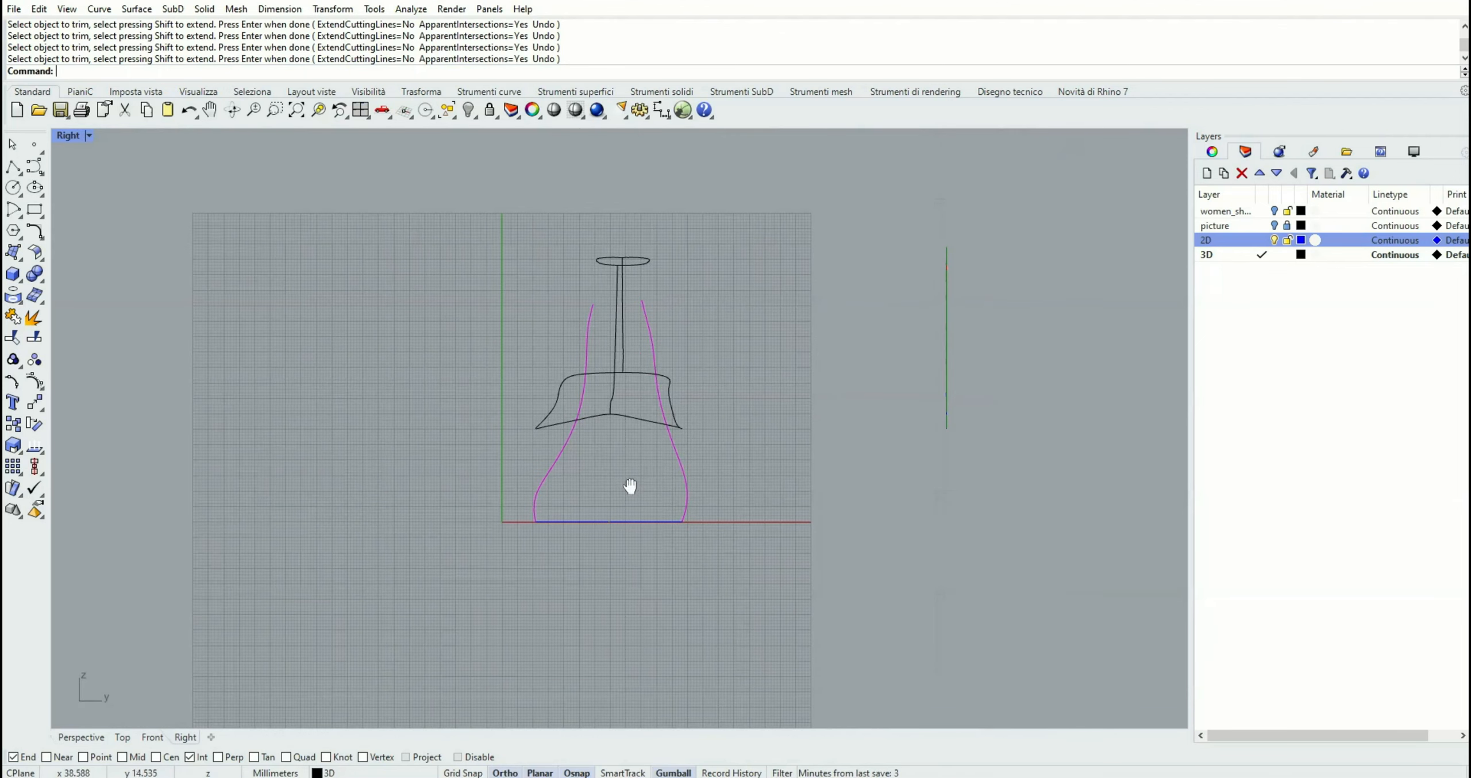
right_click_drag(660, 430, 664, 467)
scroll(678, 479, "up", 2)
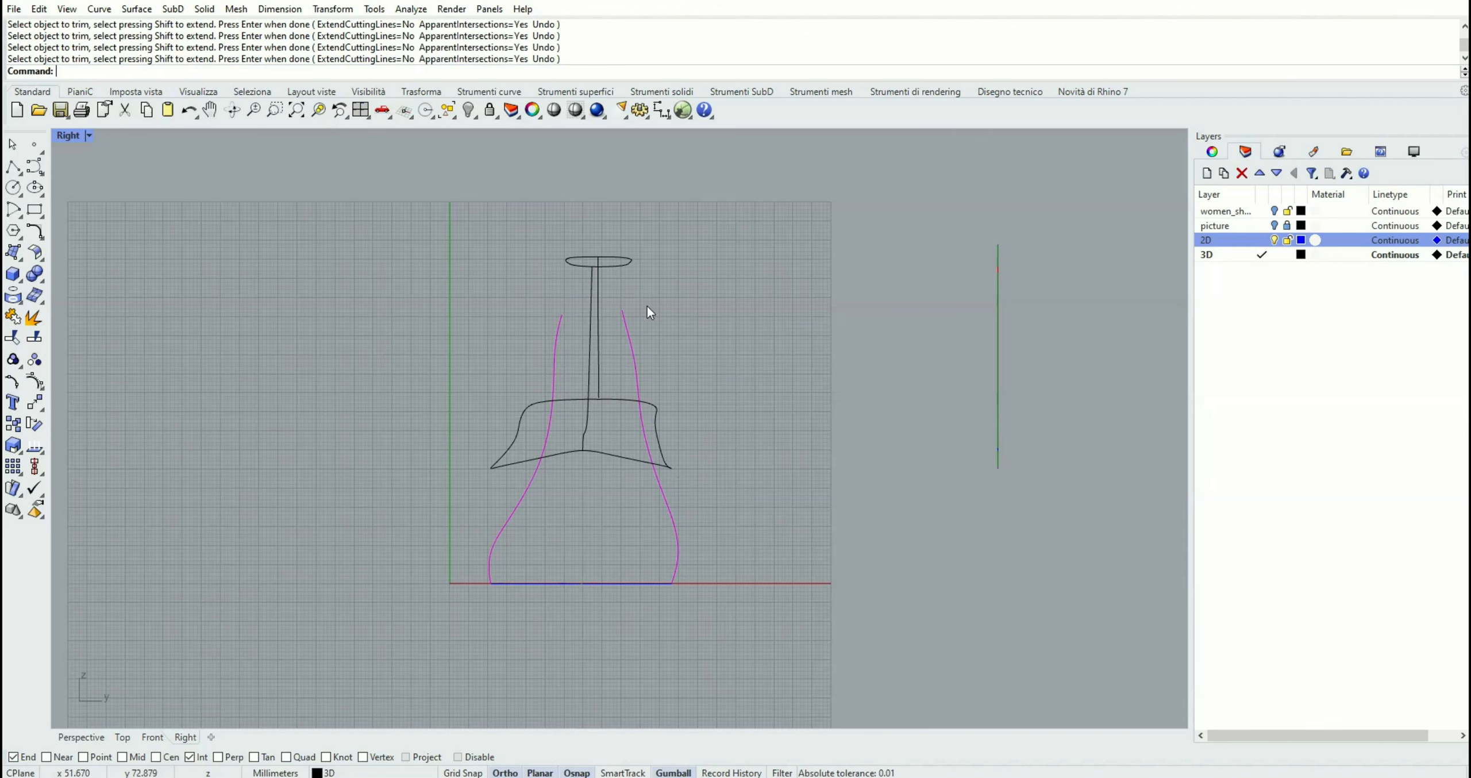
mouse_move(469, 416)
right_mouse_down()
mouse_move(519, 452)
mouse_move(598, 419)
right_mouse_up()
left_click(94, 736)
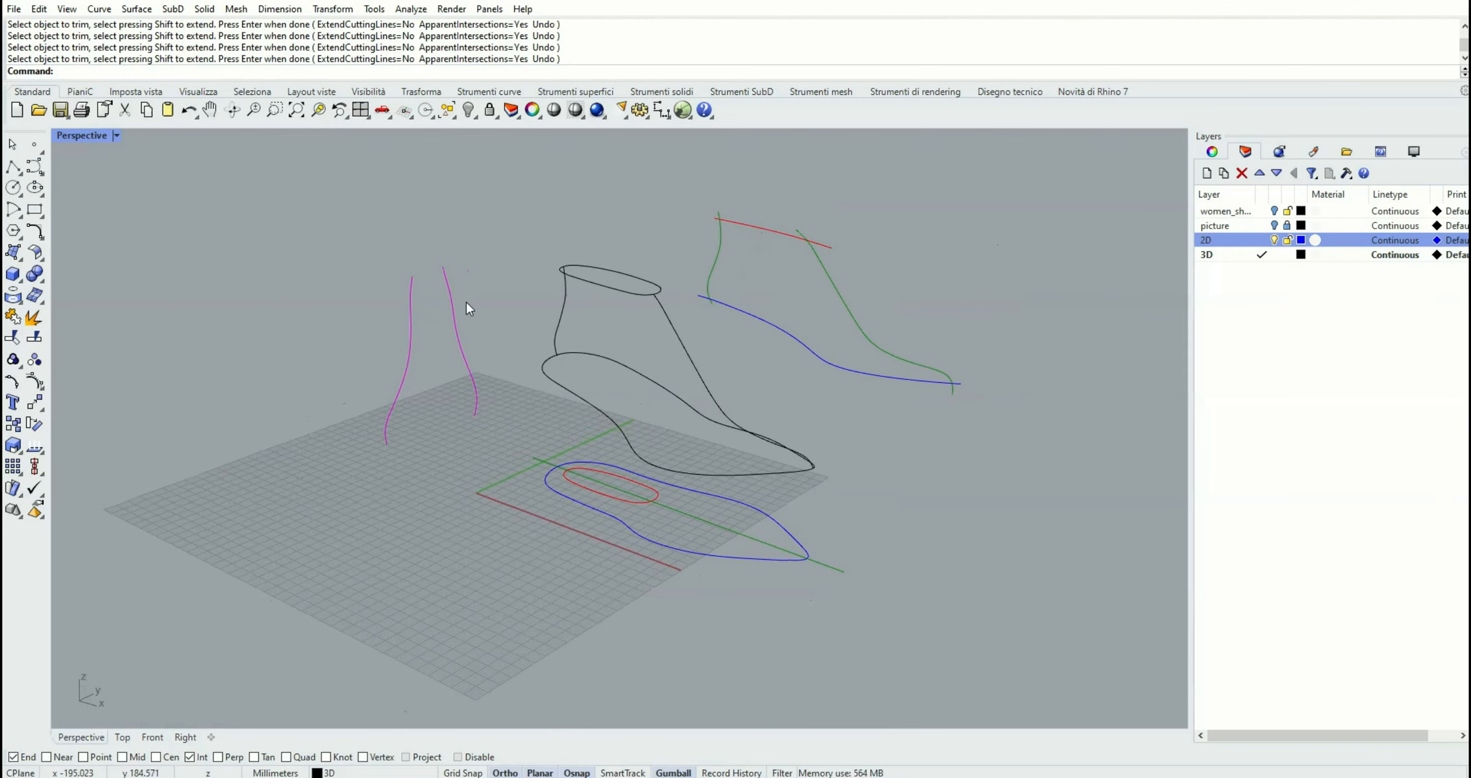
- Select the two magenta profiles and paste a copy of them in place
right_click_drag(479, 317, 551, 369)
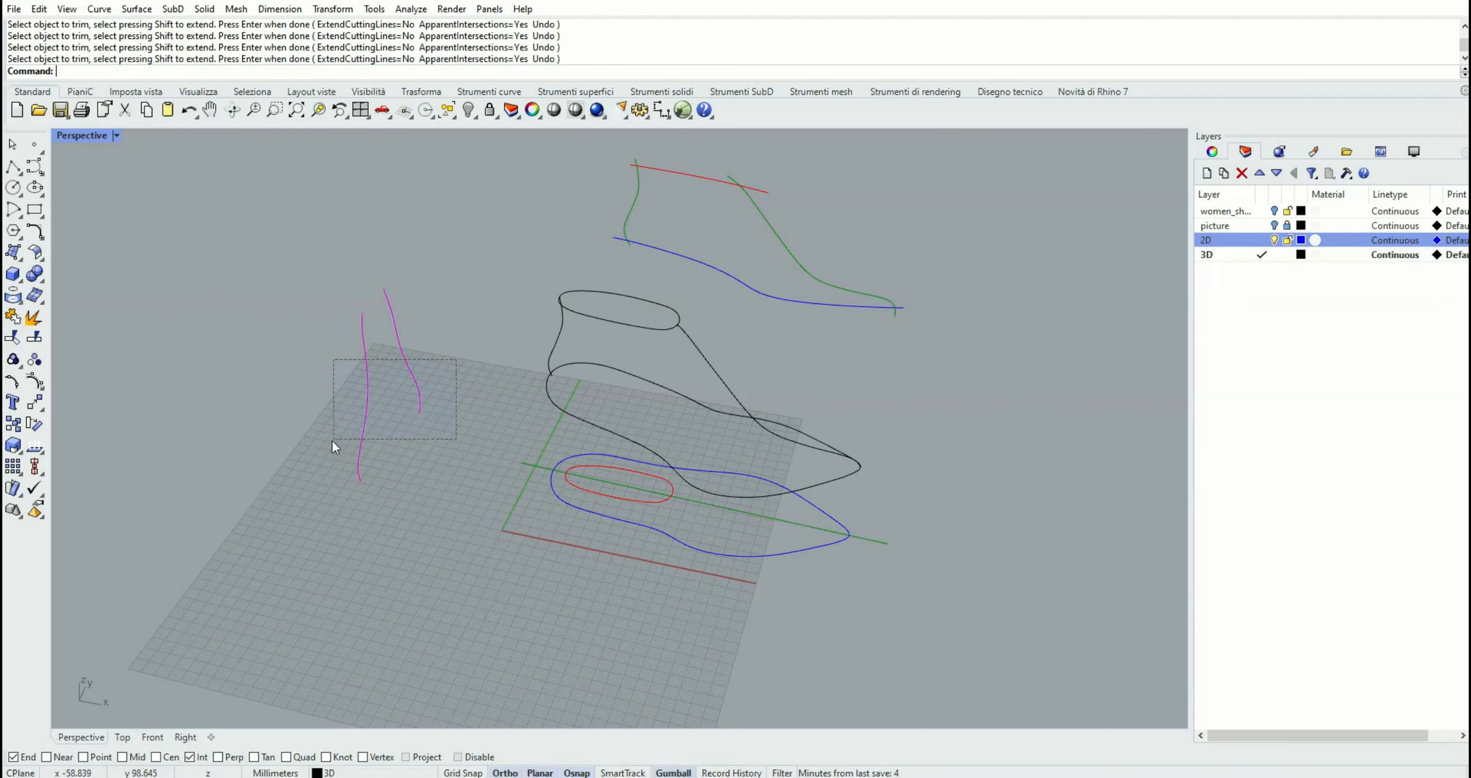
left_click_drag(320, 449, 318, 451)
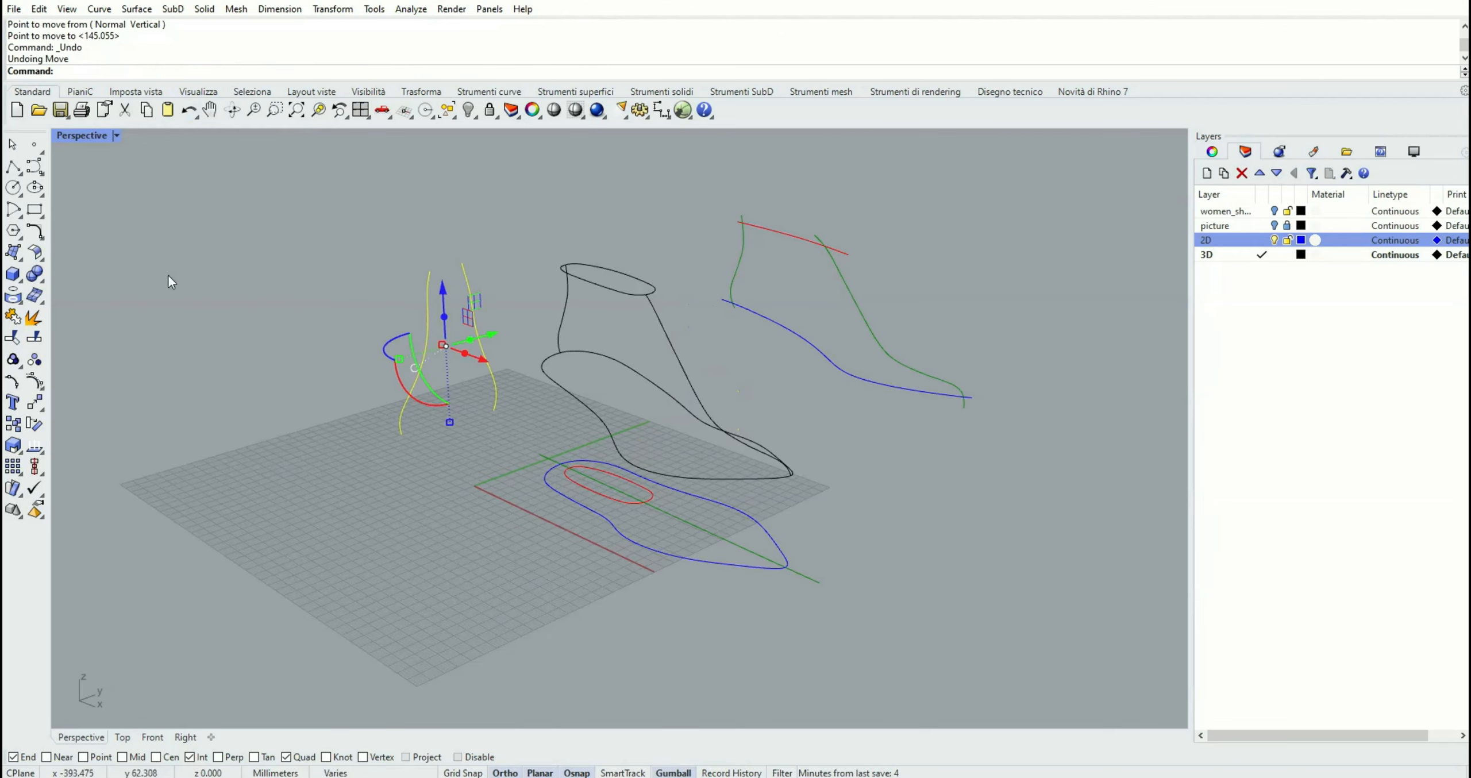
left_click(39, 8)
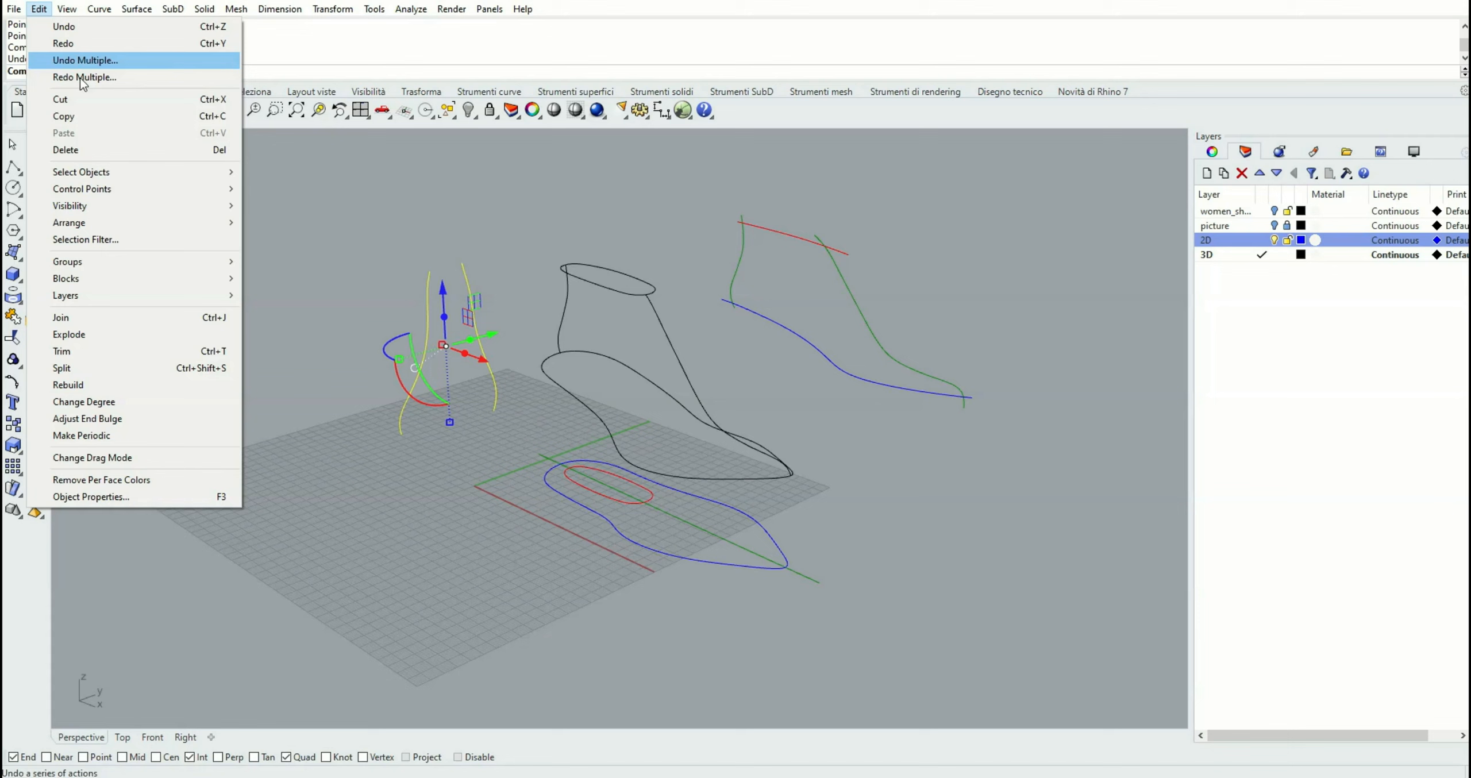
left_click(89, 114)
left_click(39, 9)
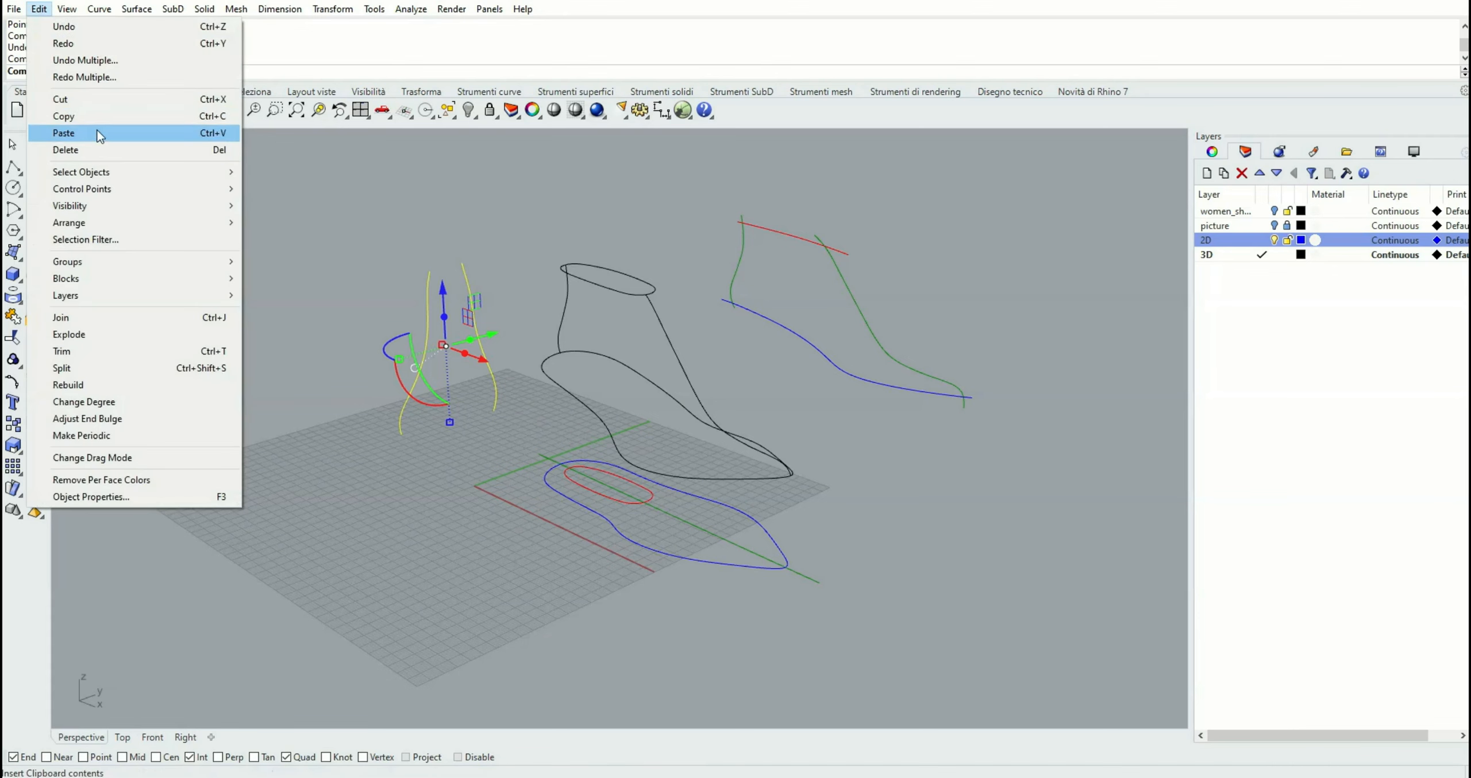
left_click(96, 133)
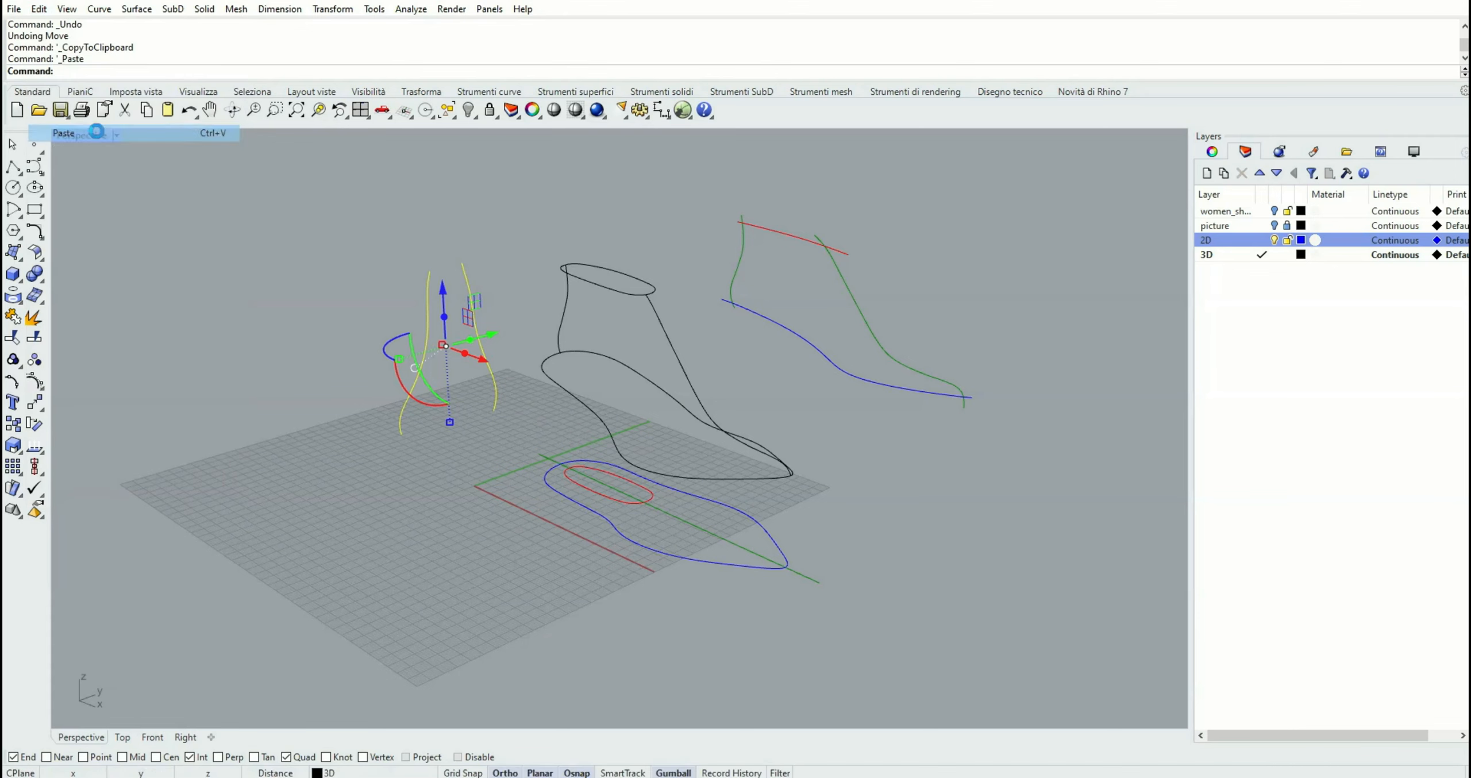
- Move the copied magenta profiles from the lower end of one curve onto the 3D sole outline at the ball of the foot
left_click(35, 404)
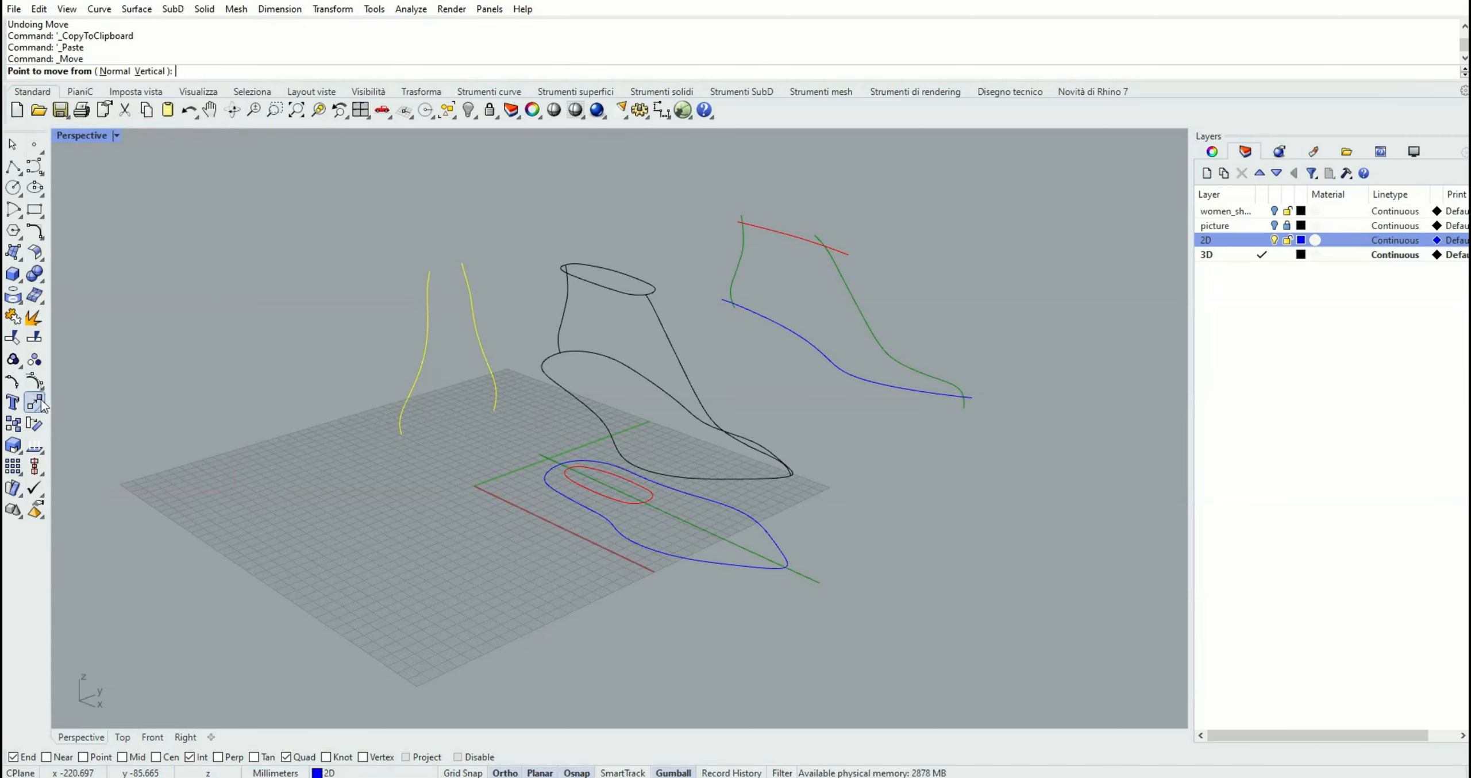
left_click(401, 435)
left_click(637, 464)
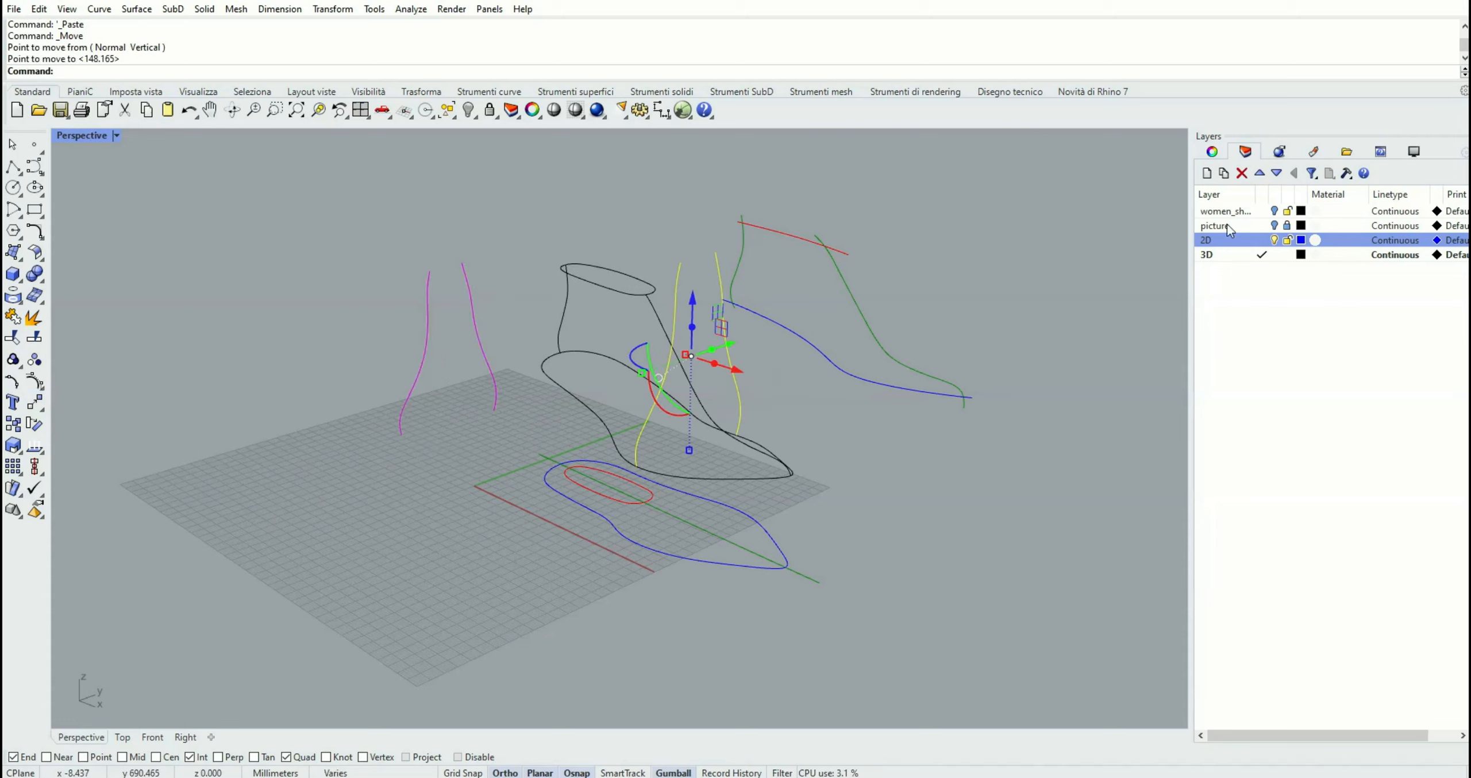
- Change the moved profile copies to the 3D layer, hide the 2D layer and clear the selection
right_click(1233, 259)
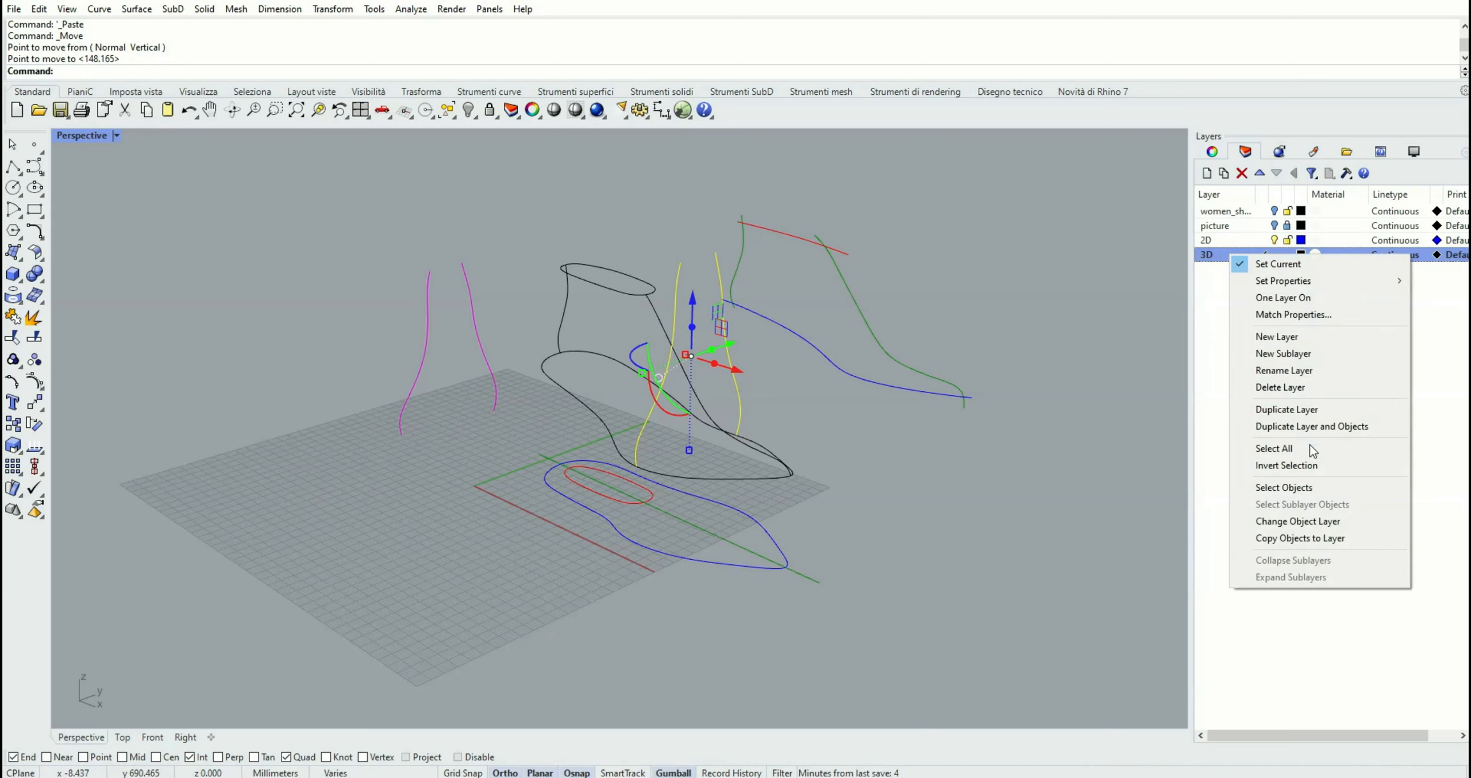
left_click(1315, 523)
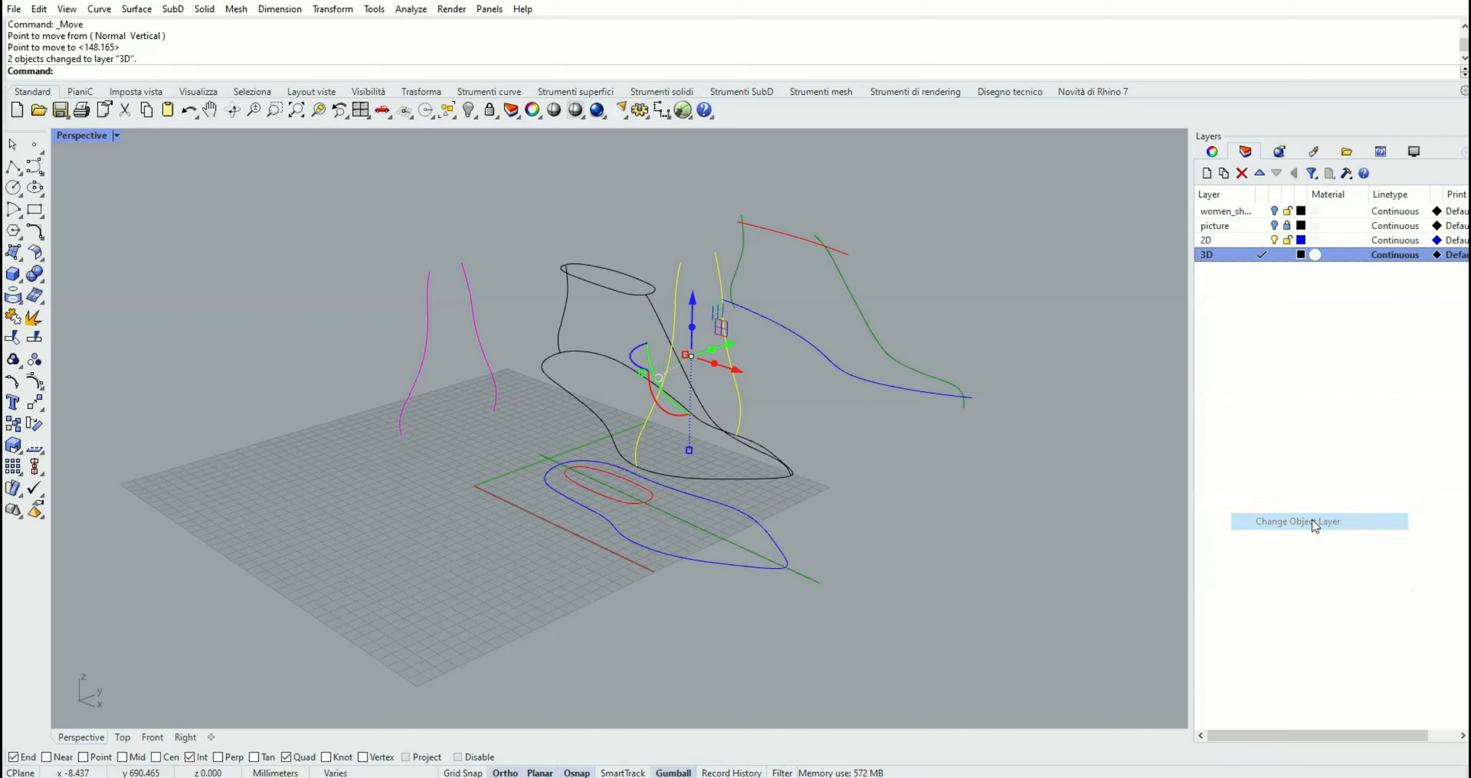
left_click(1274, 241)
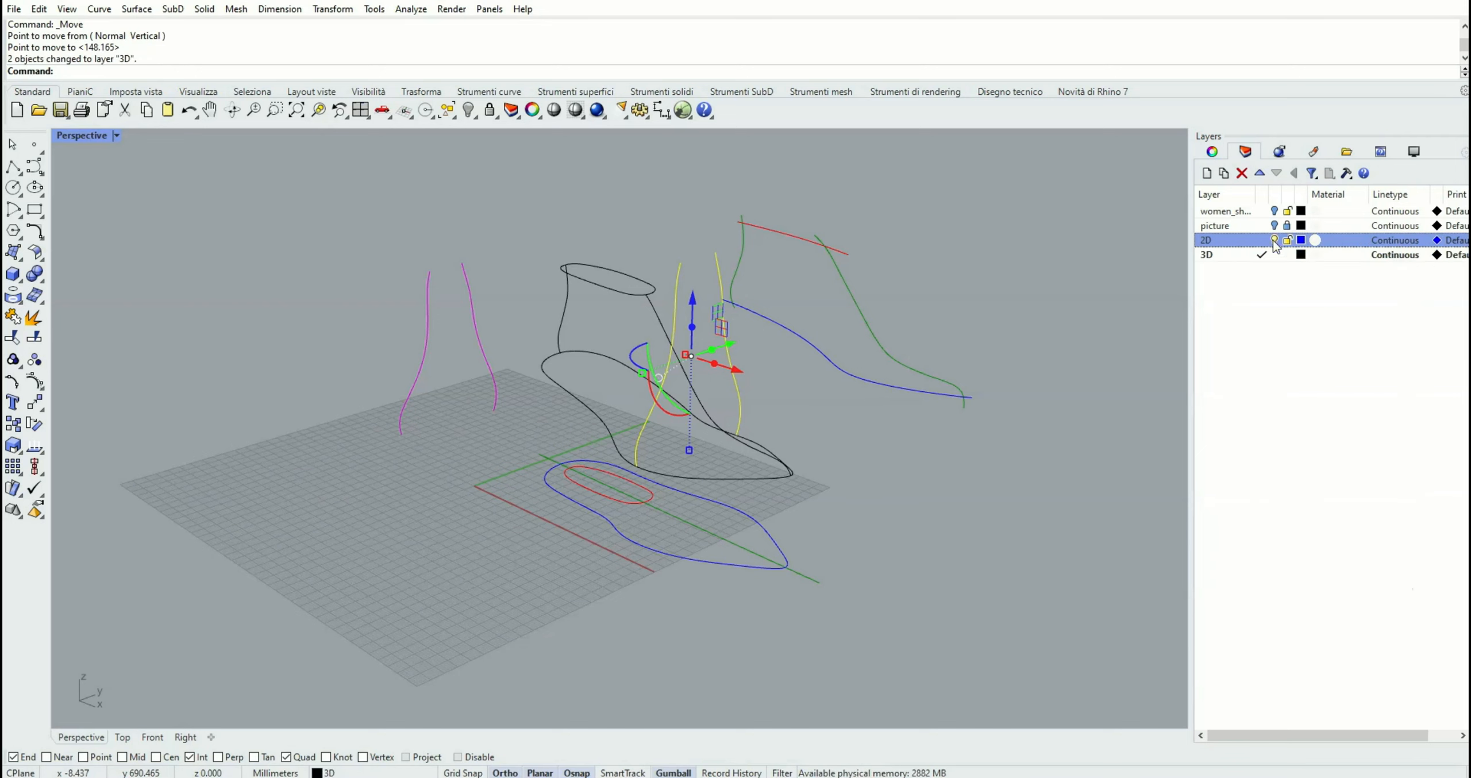
left_click(862, 309)
- Examine how the copied magenta profiles sit against the 3D sole, collar and instep curves in the Perspective and Front views
right_click_drag(798, 329, 441, 391)
right_click_drag(442, 391, 563, 405)
scroll(443, 432, "up", 3)
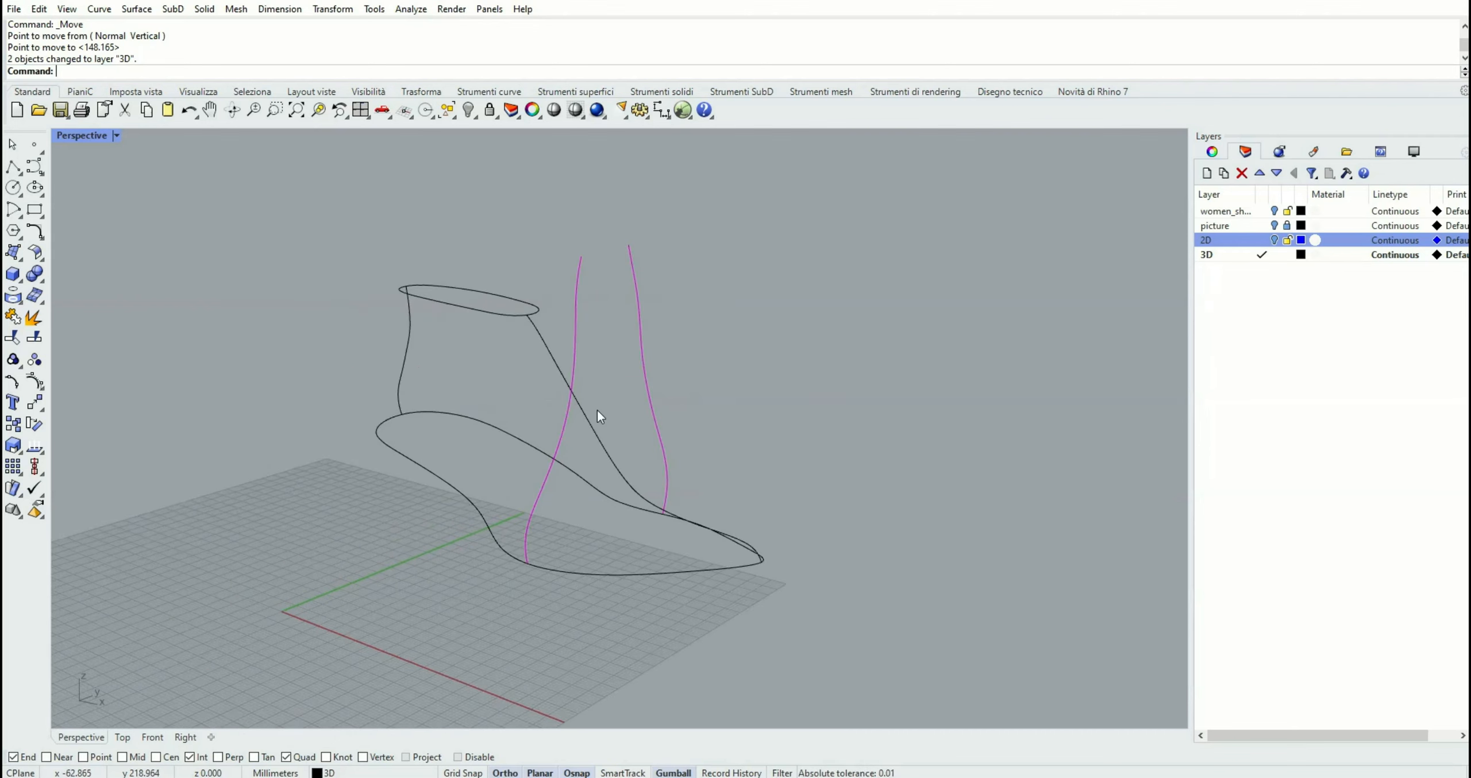
right_click_drag(595, 409, 634, 423)
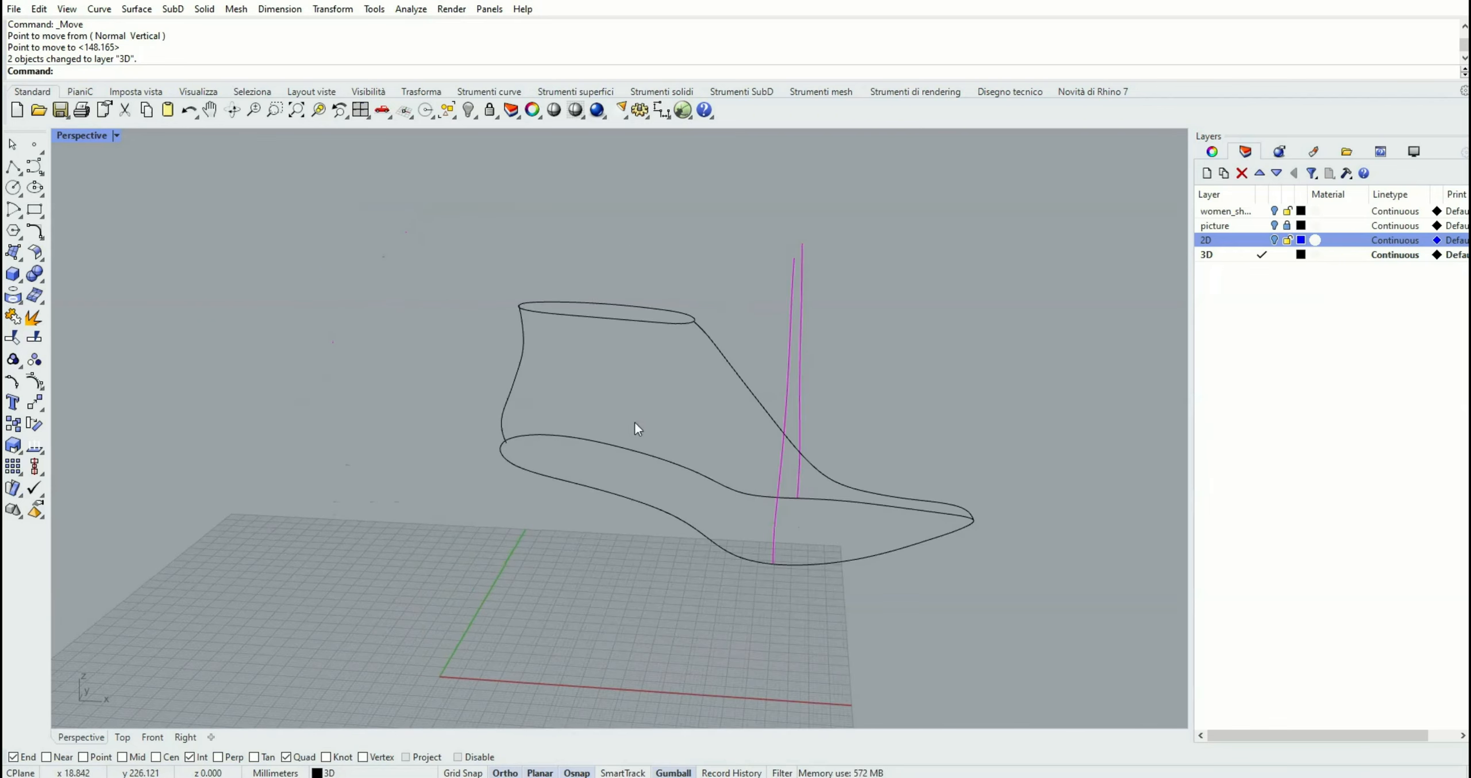
left_click(152, 737)
scroll(716, 385, "down", 3)
right_click_drag(716, 385, 511, 500)
scroll(552, 416, "up", 1)
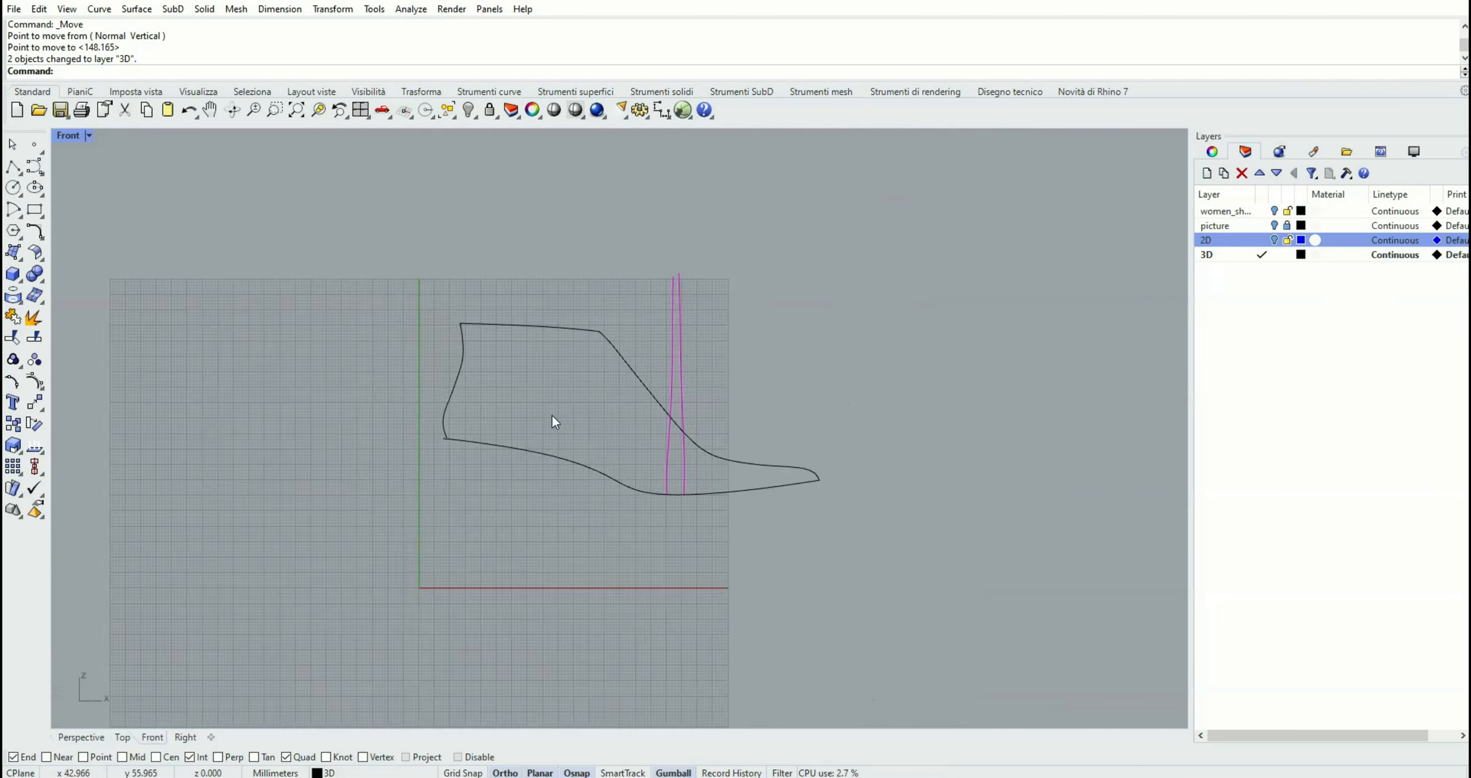
scroll(552, 416, "up", 2)
right_click_drag(561, 413, 503, 450)
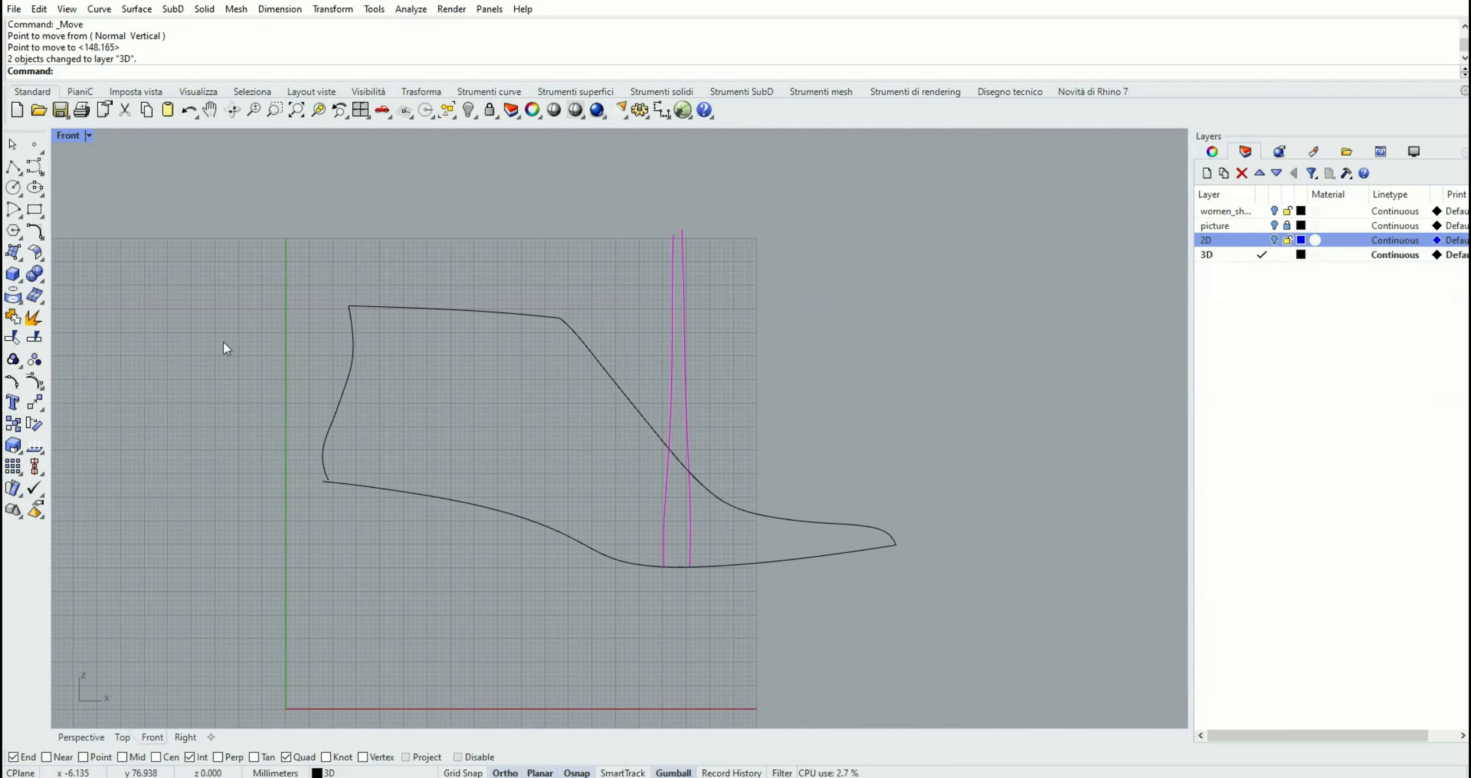
- Draw a slanted line in the Front view through the rear part of the last, from above the collar to below the sole outline
left_click(21, 174)
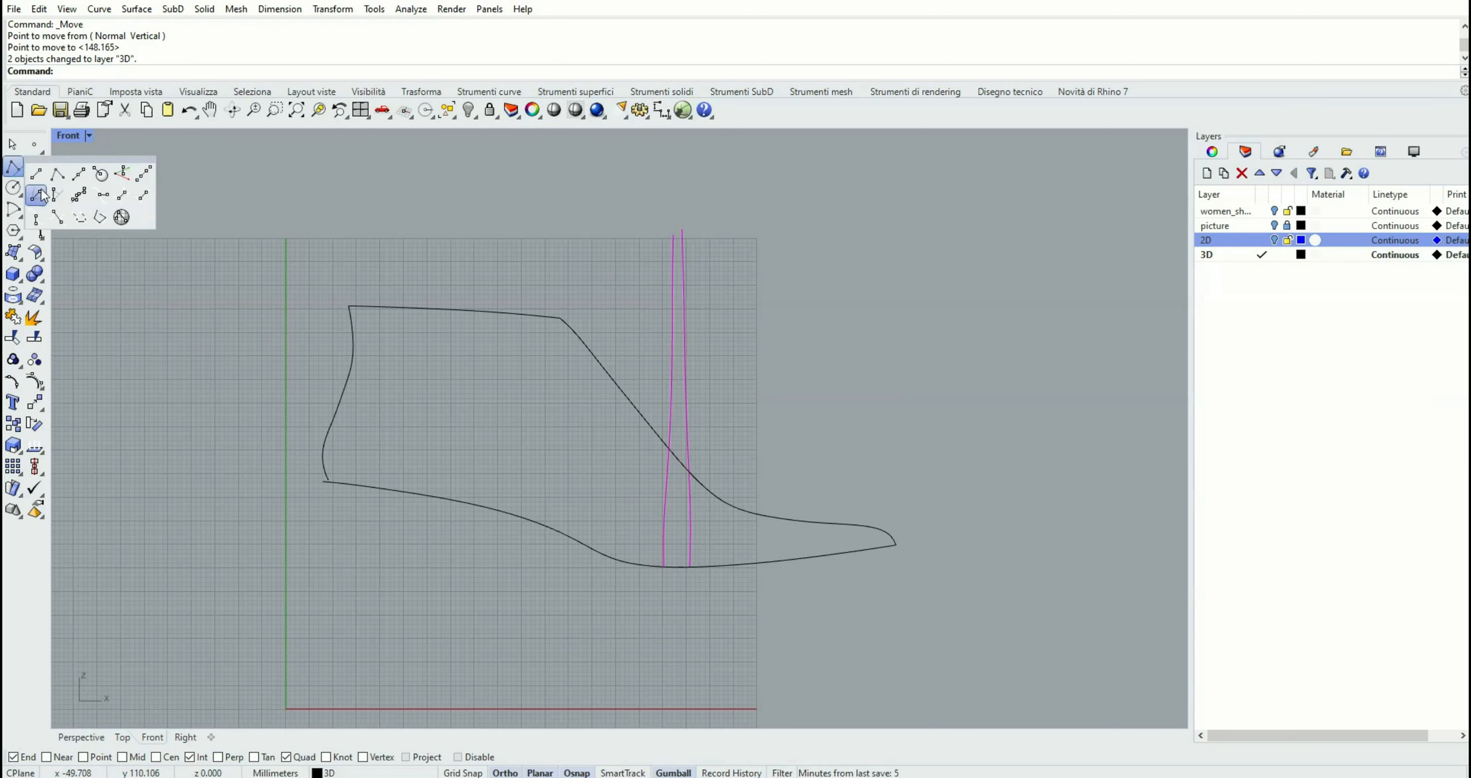
left_click(59, 174)
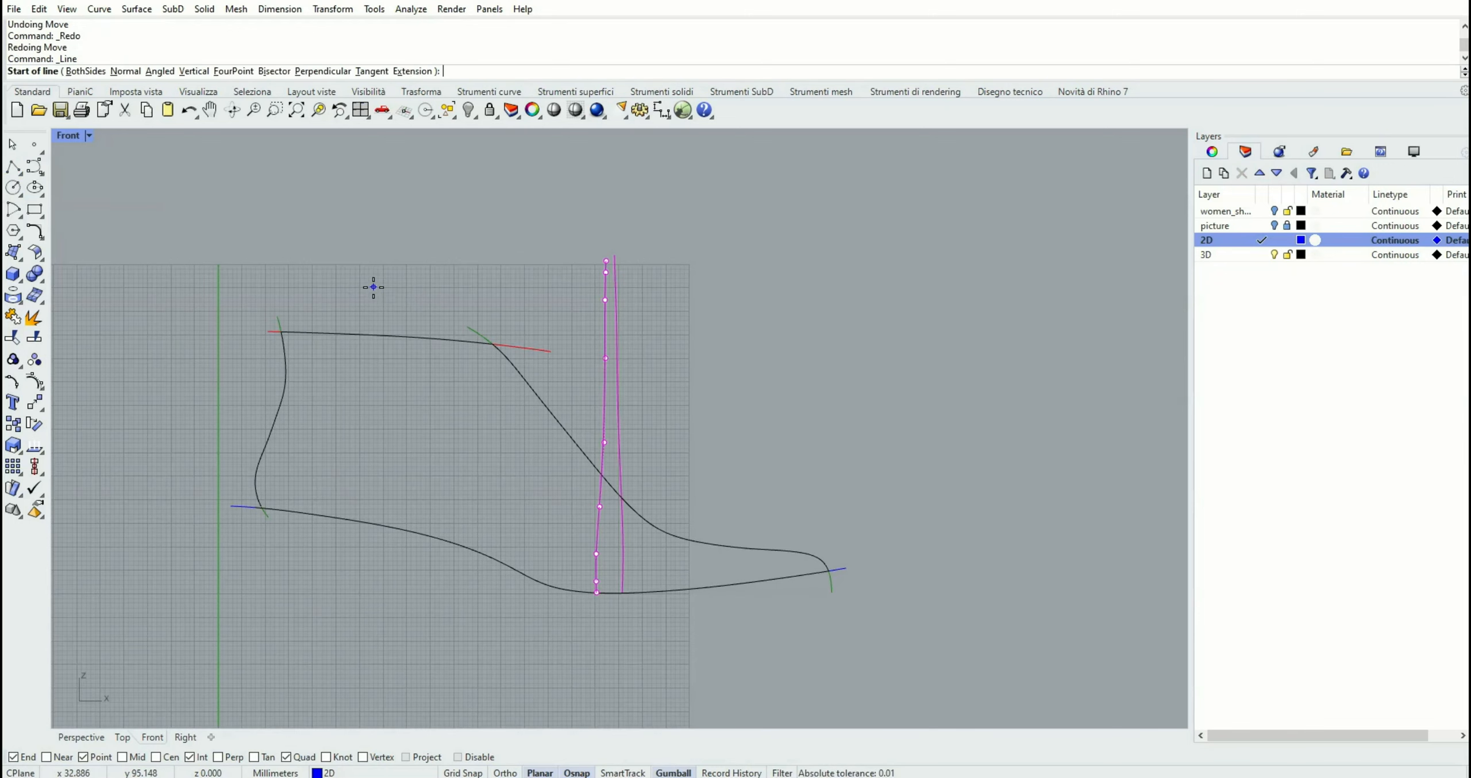
left_click(371, 278)
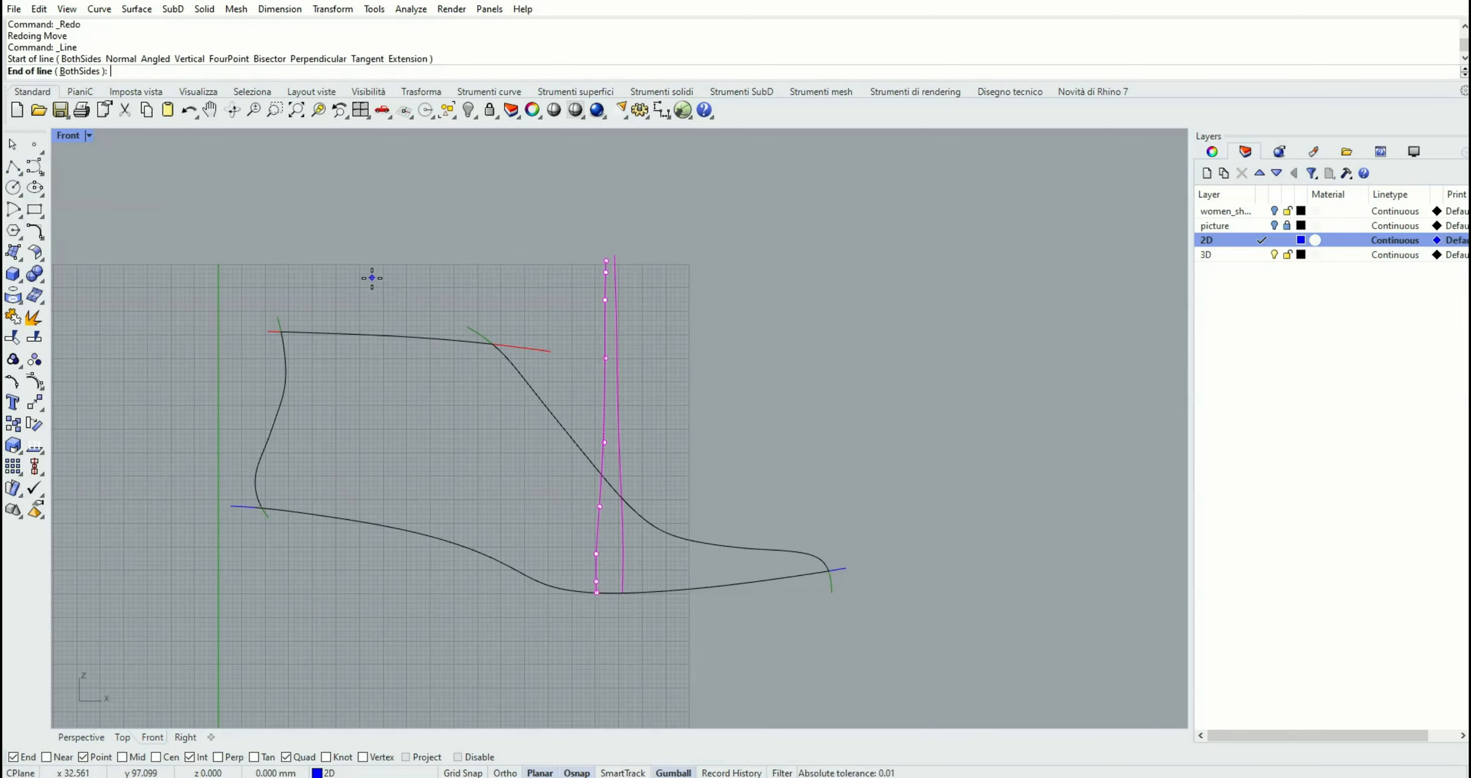
left_click(427, 638)
- Extrude the slanted line along the Y direction in the Perspective view into a cutting plane spanning the full width of the last
left_click(88, 738)
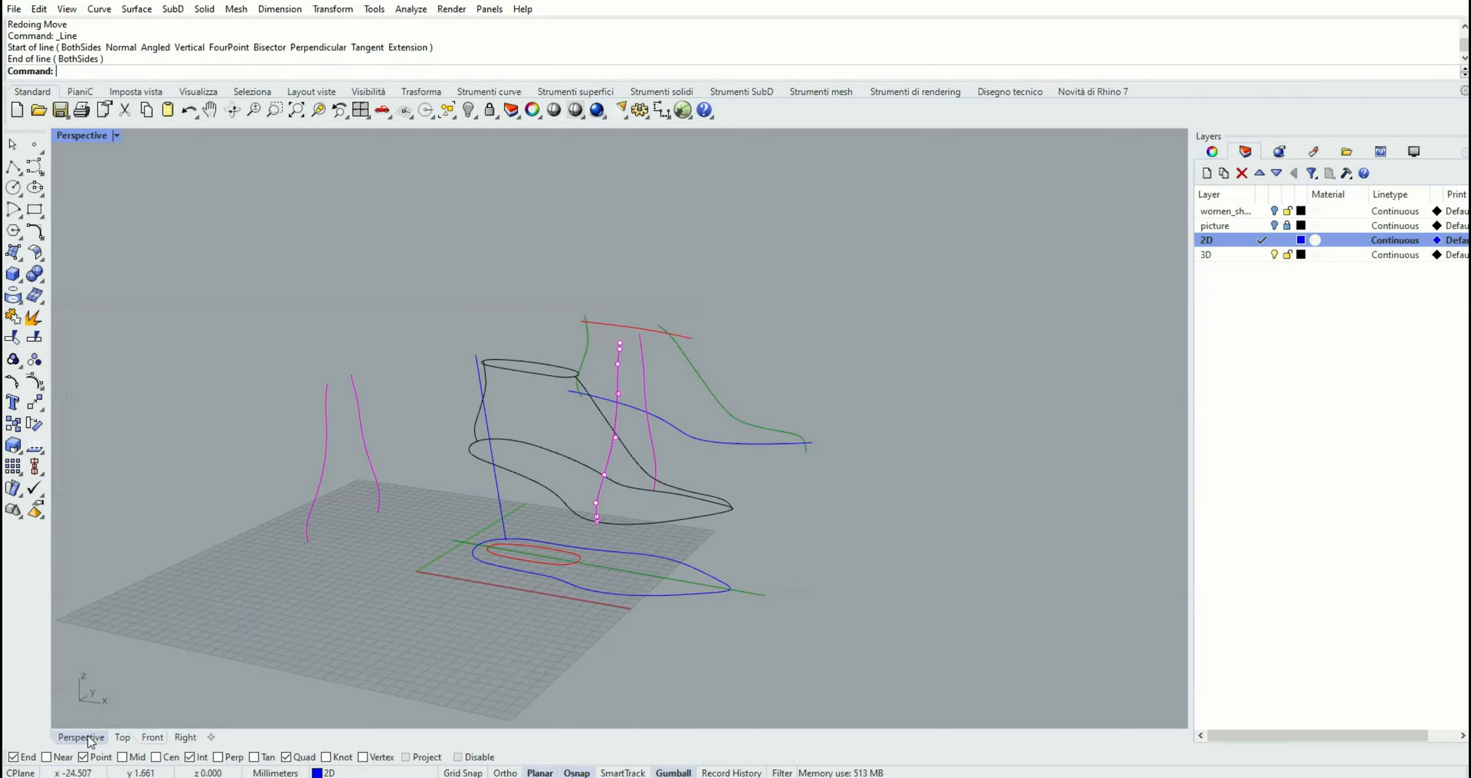
right_click_drag(578, 508, 516, 488)
scroll(478, 415, "up", 2)
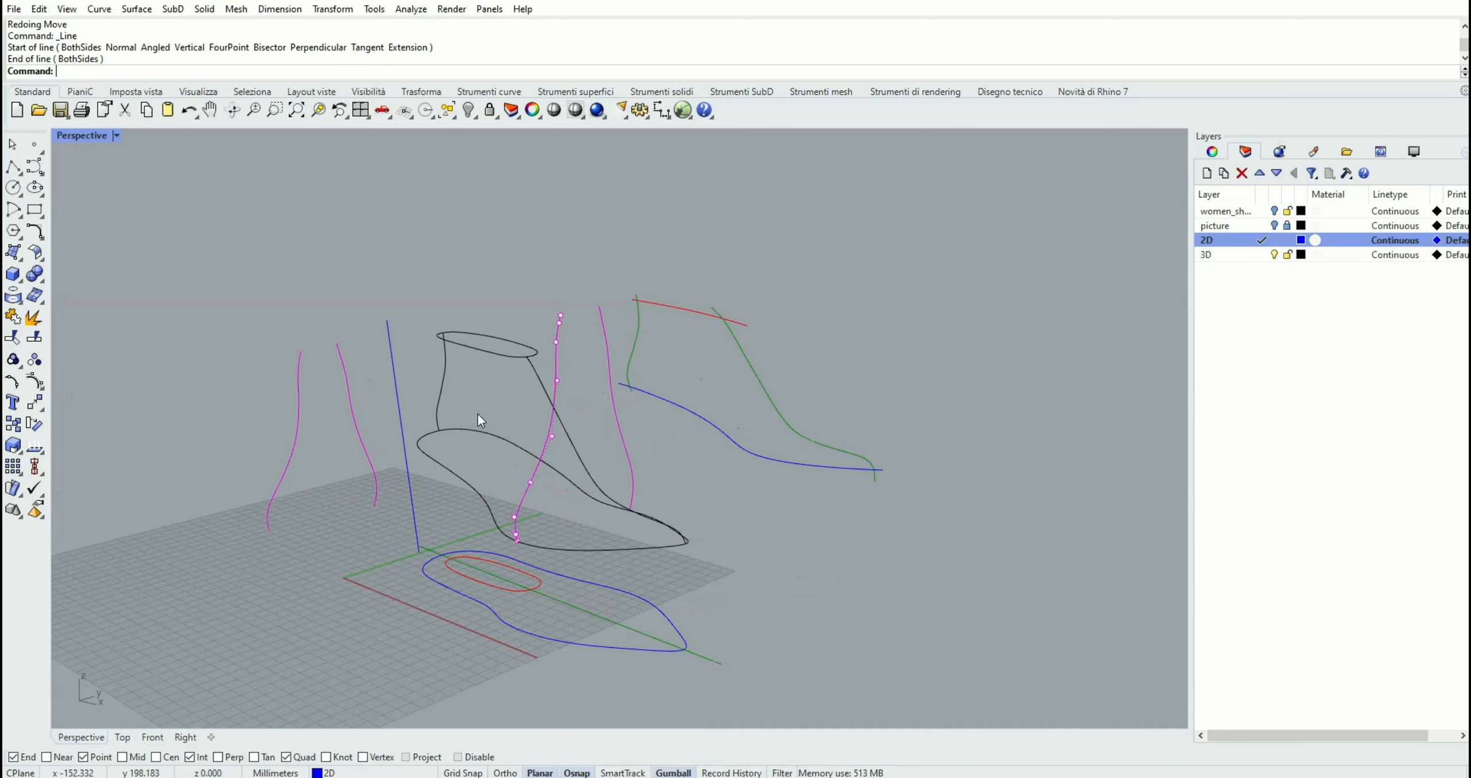
left_click(401, 416)
right_click_drag(401, 416, 419, 431)
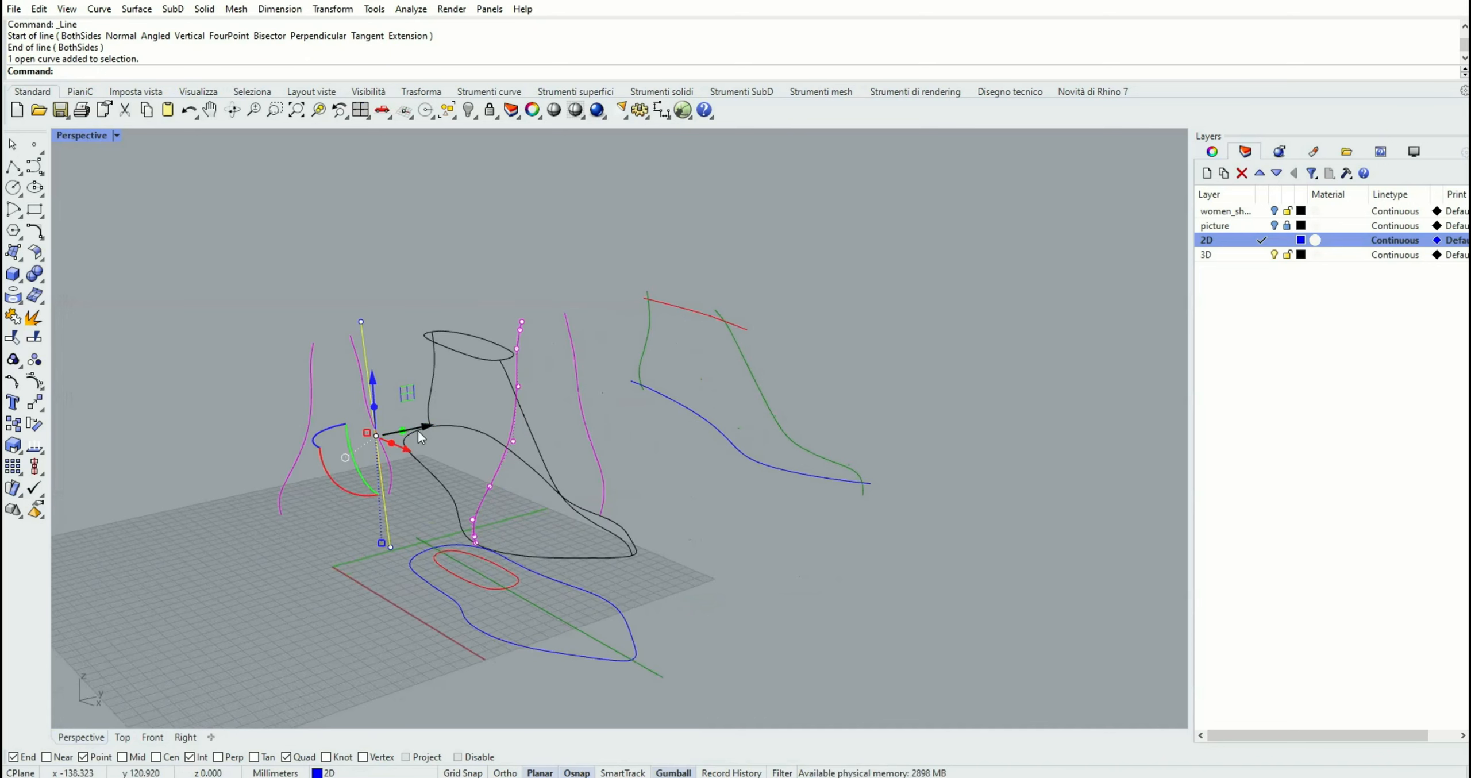
scroll(418, 431, "up", 1)
left_click_drag(391, 432, 672, 352)
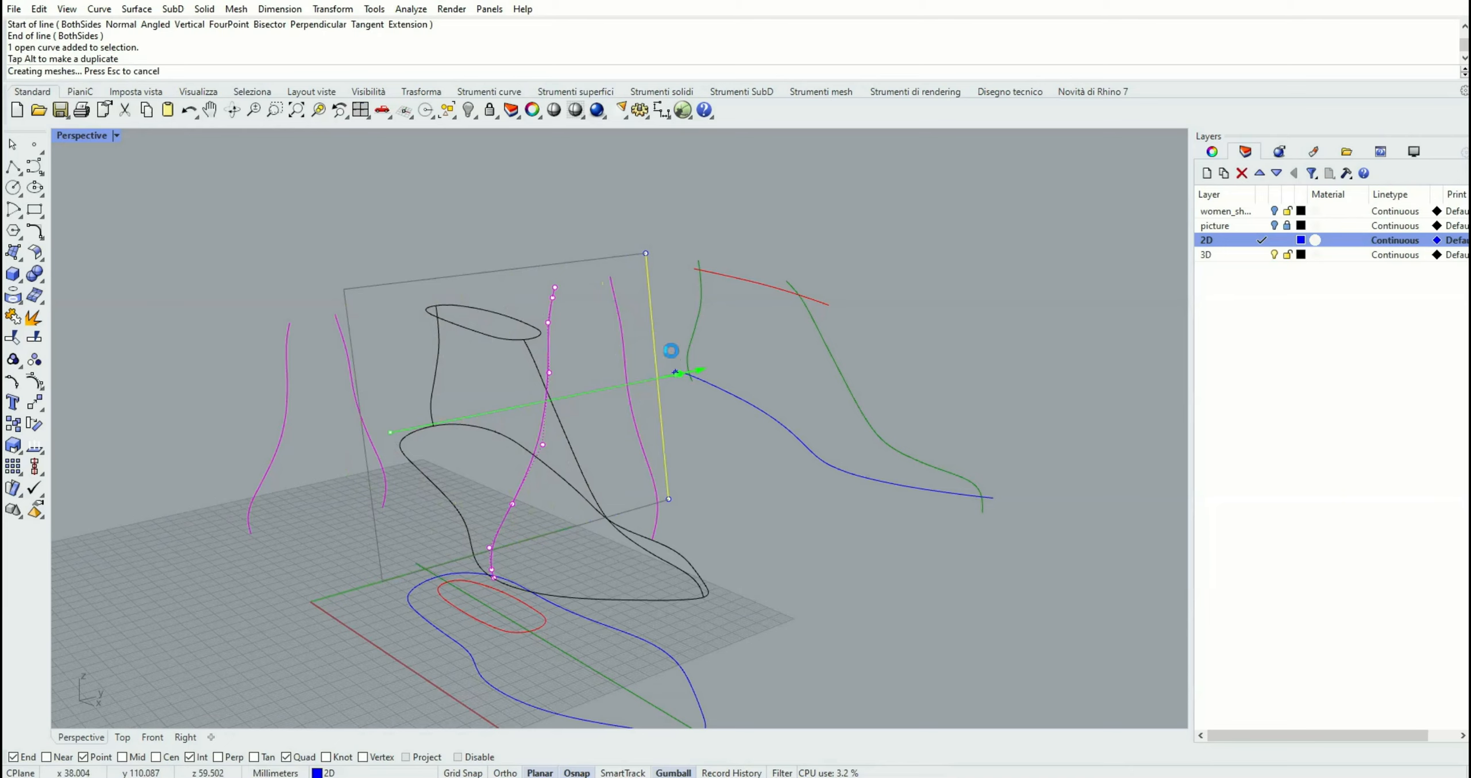
right_click_drag(423, 321, 443, 384)
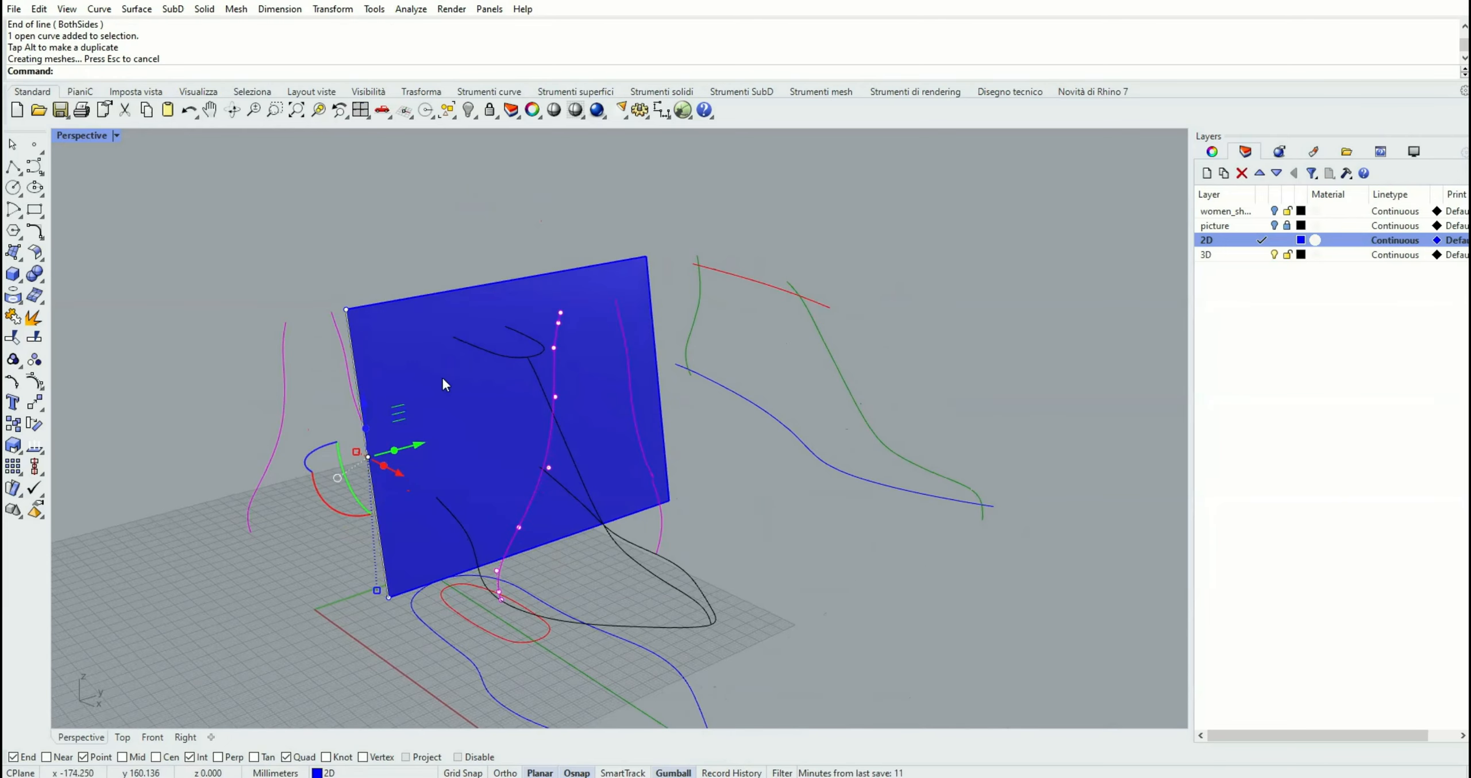
- Intersect the cutting plane with the 3D sole outline and the collar curve, and clear the selection
left_click(21, 307)
left_click(14, 315)
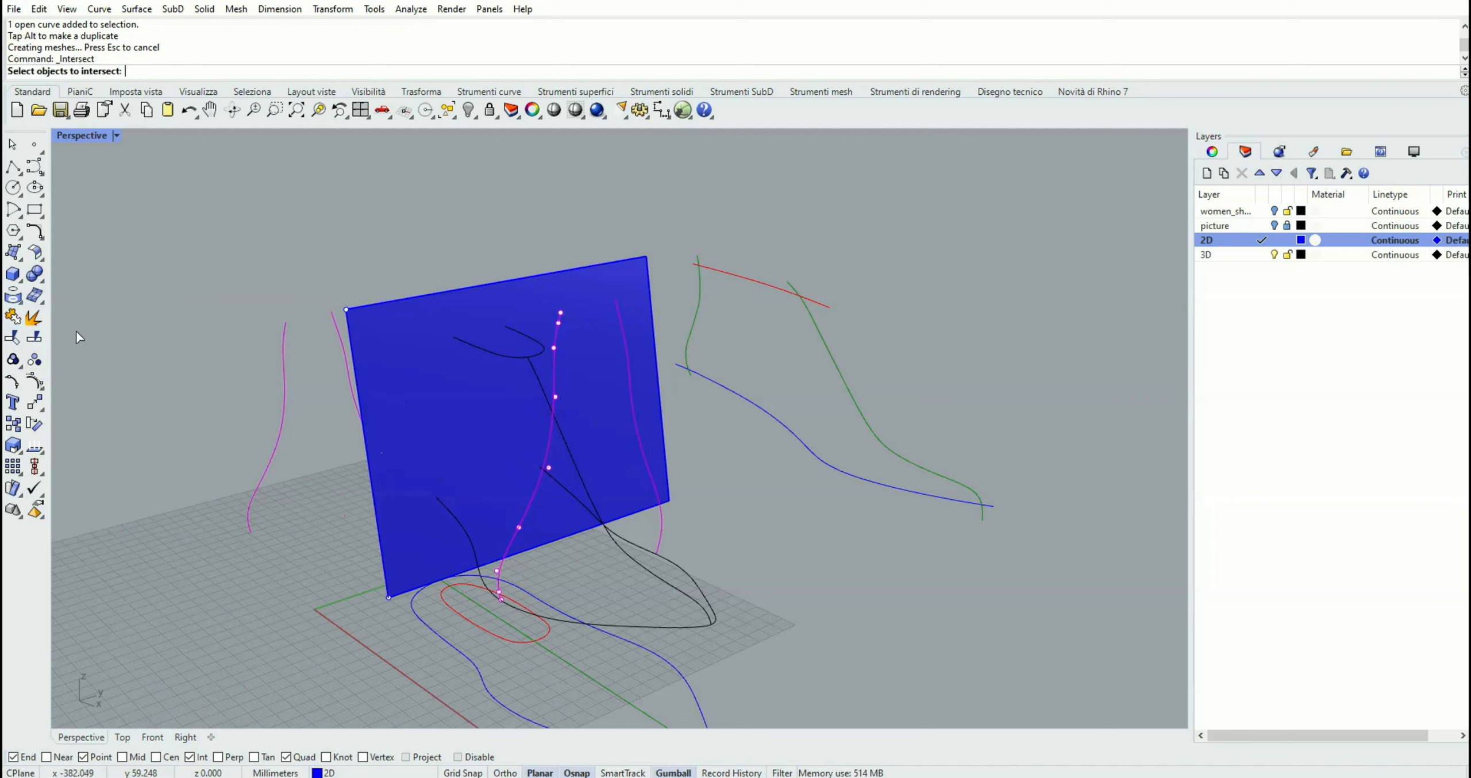
left_click(389, 326)
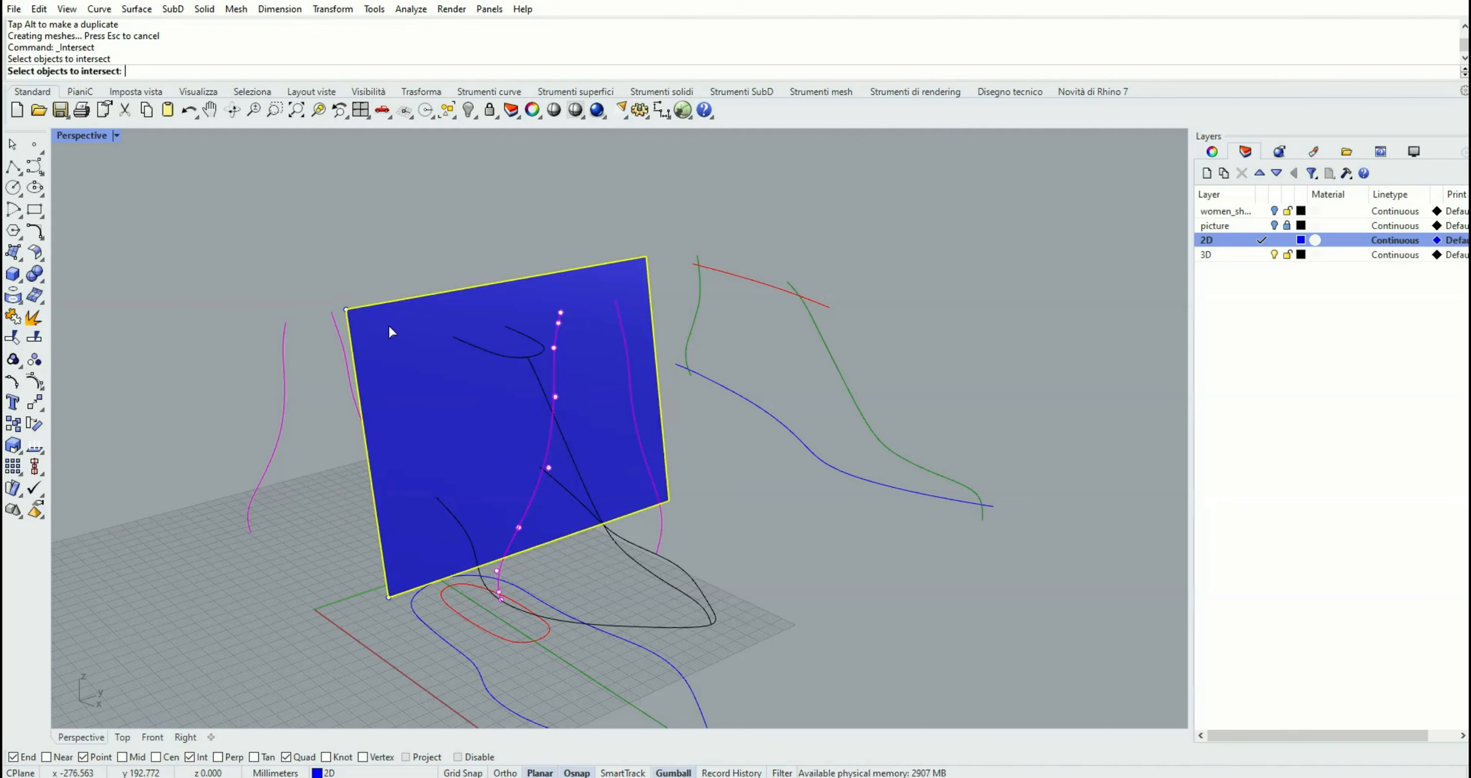
left_click(640, 626)
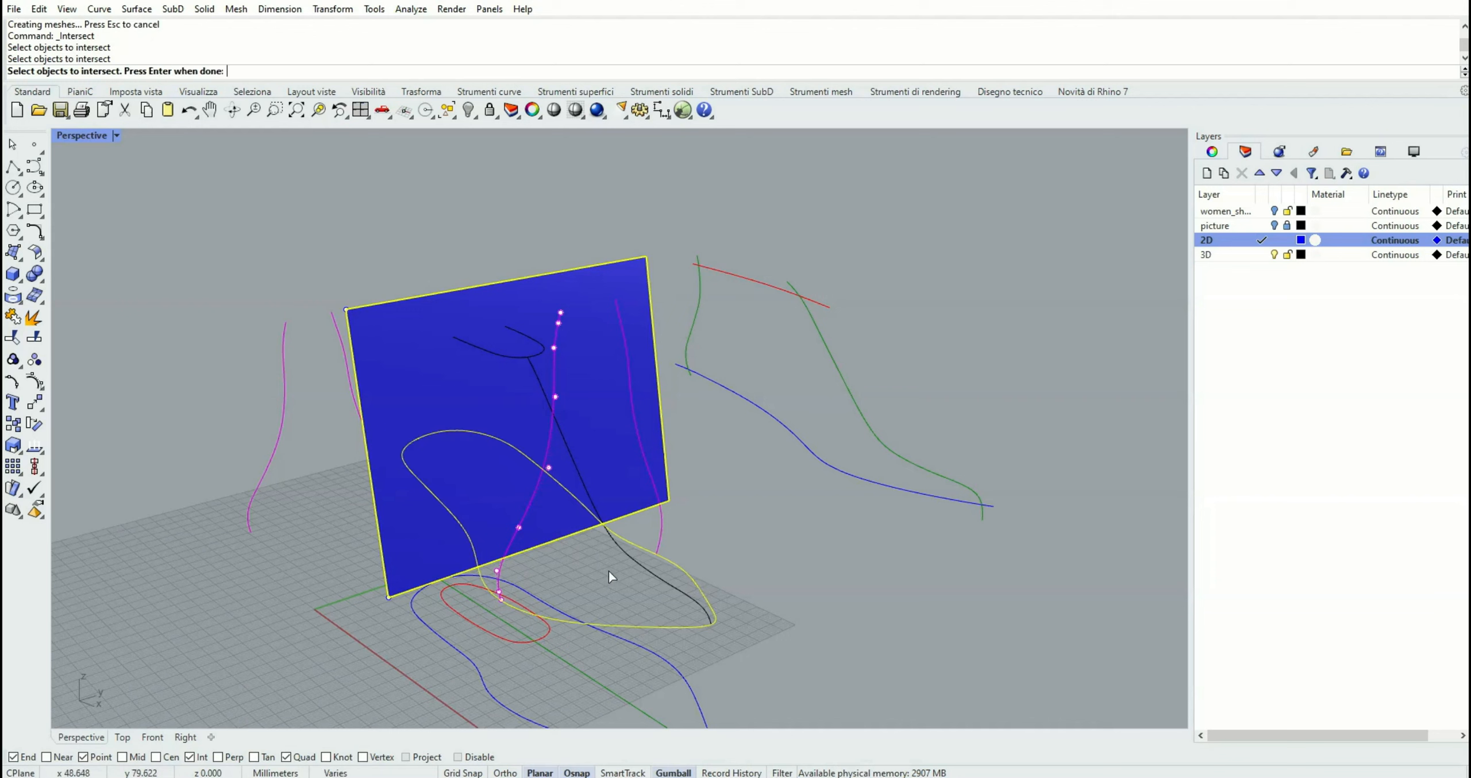
left_click(507, 354)
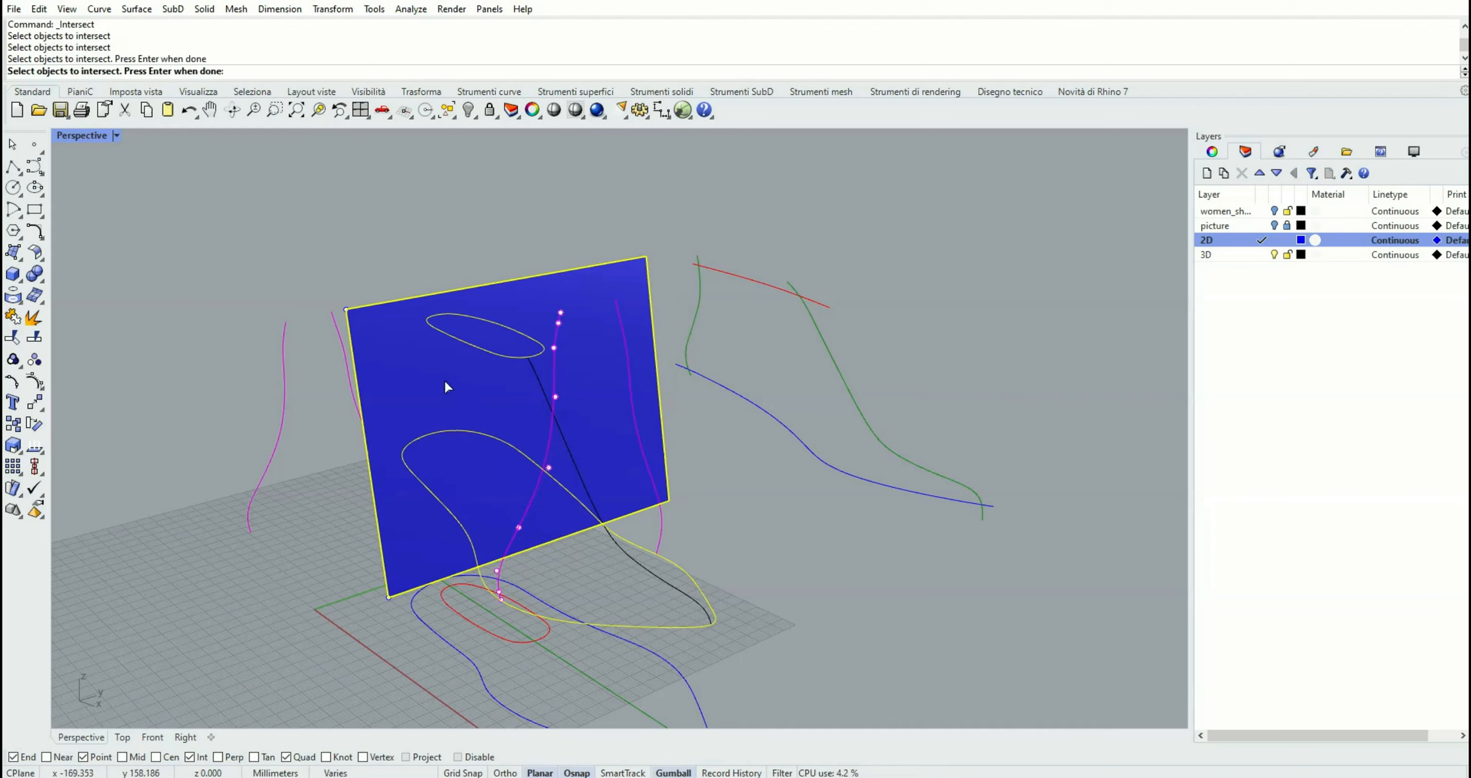
key("Return")
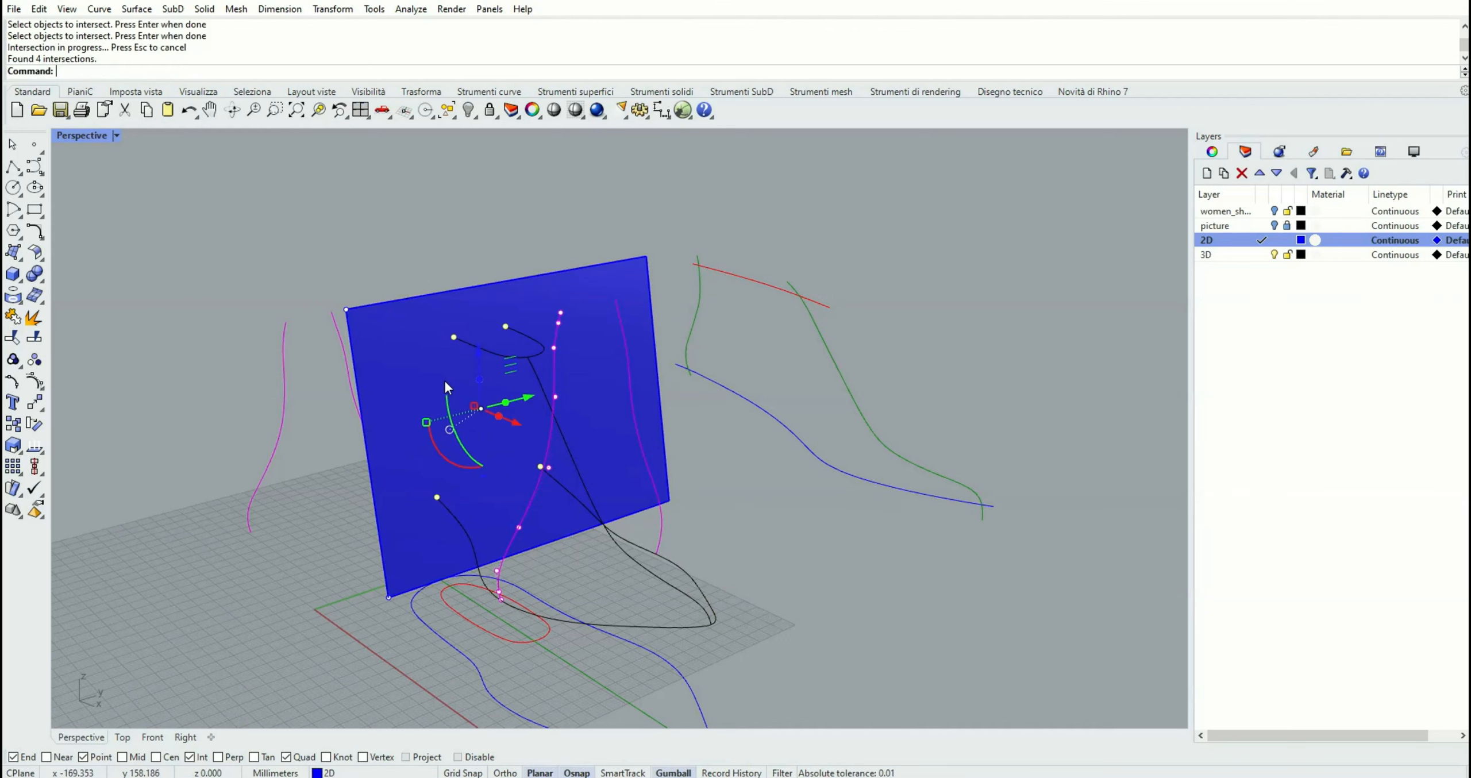
key("Escape")
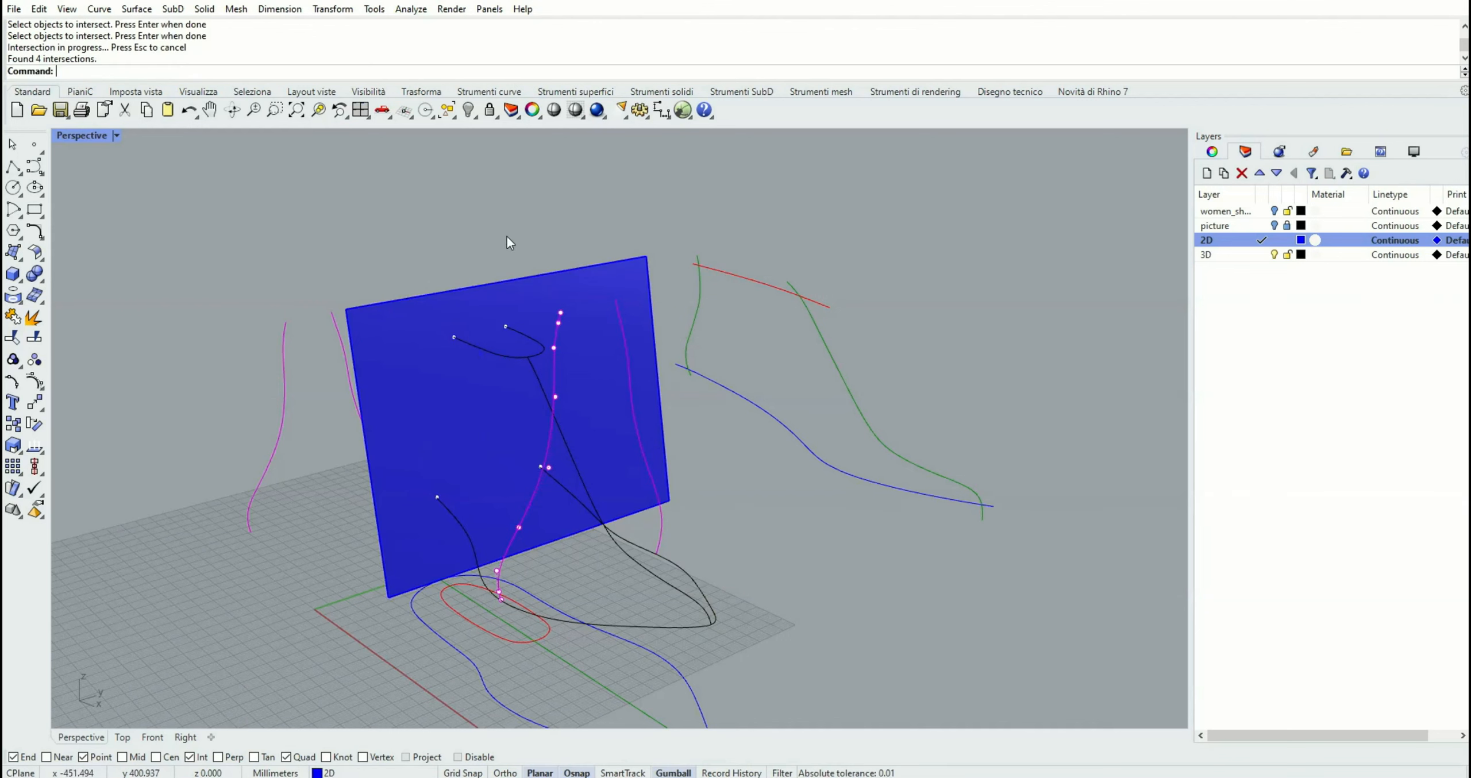
- Delete the cutting plane and check each intersection point on the sole outline and the collar curve
left_click(605, 286)
key("Delete")
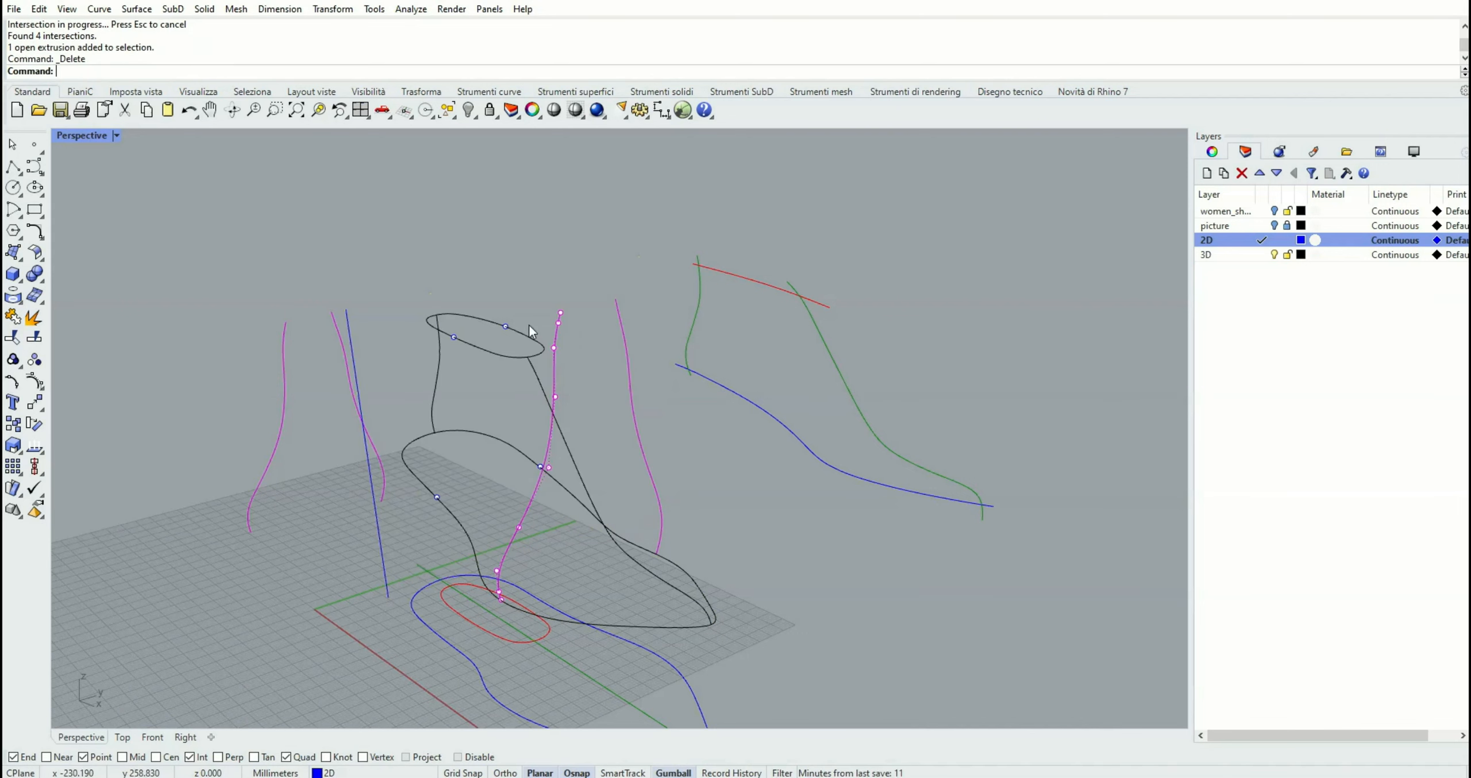
right_click_drag(528, 327, 500, 372)
left_click_drag(454, 532, 493, 499)
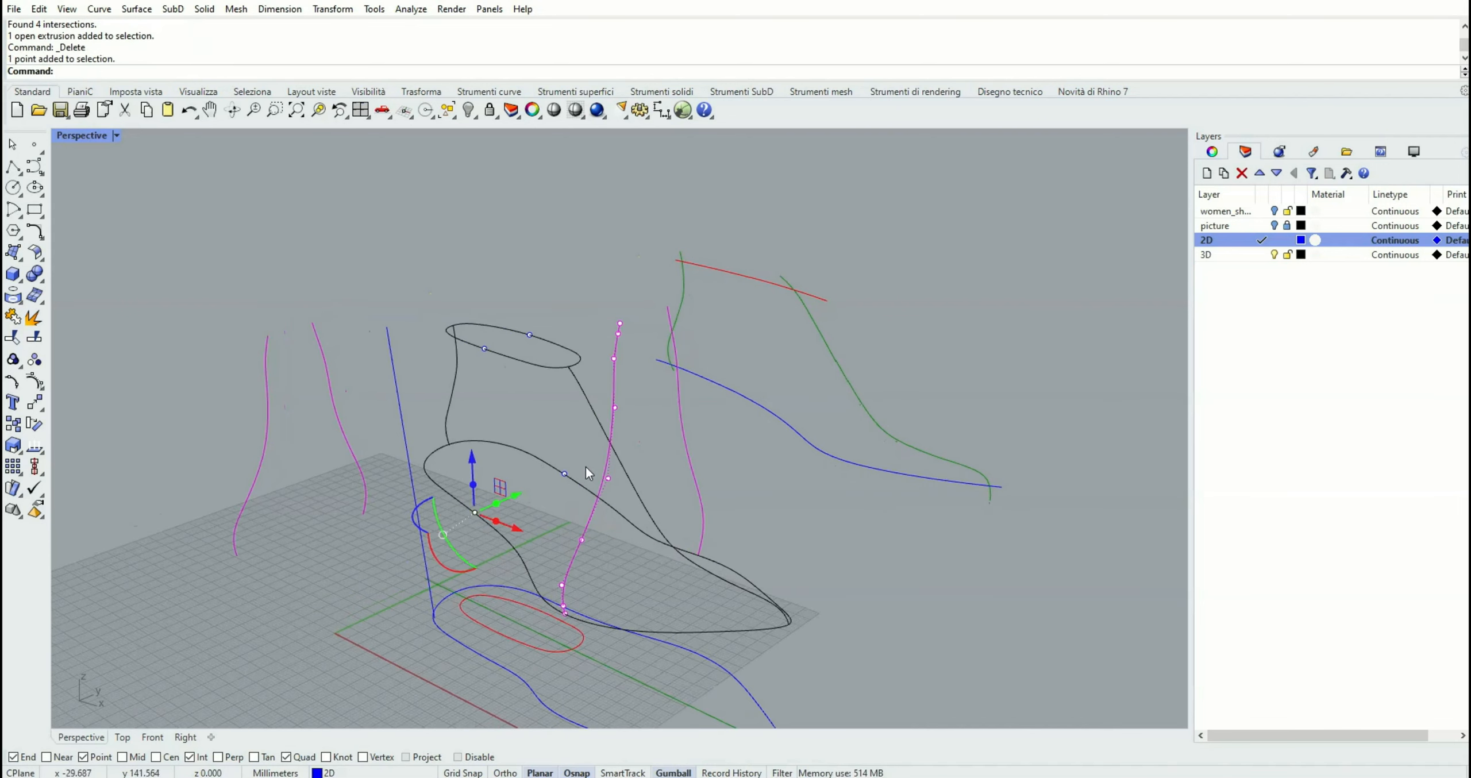
left_click_drag(543, 441, 586, 499)
left_click_drag(471, 367, 503, 330)
left_click_drag(511, 272, 508, 275)
left_click_drag(552, 352, 553, 351)
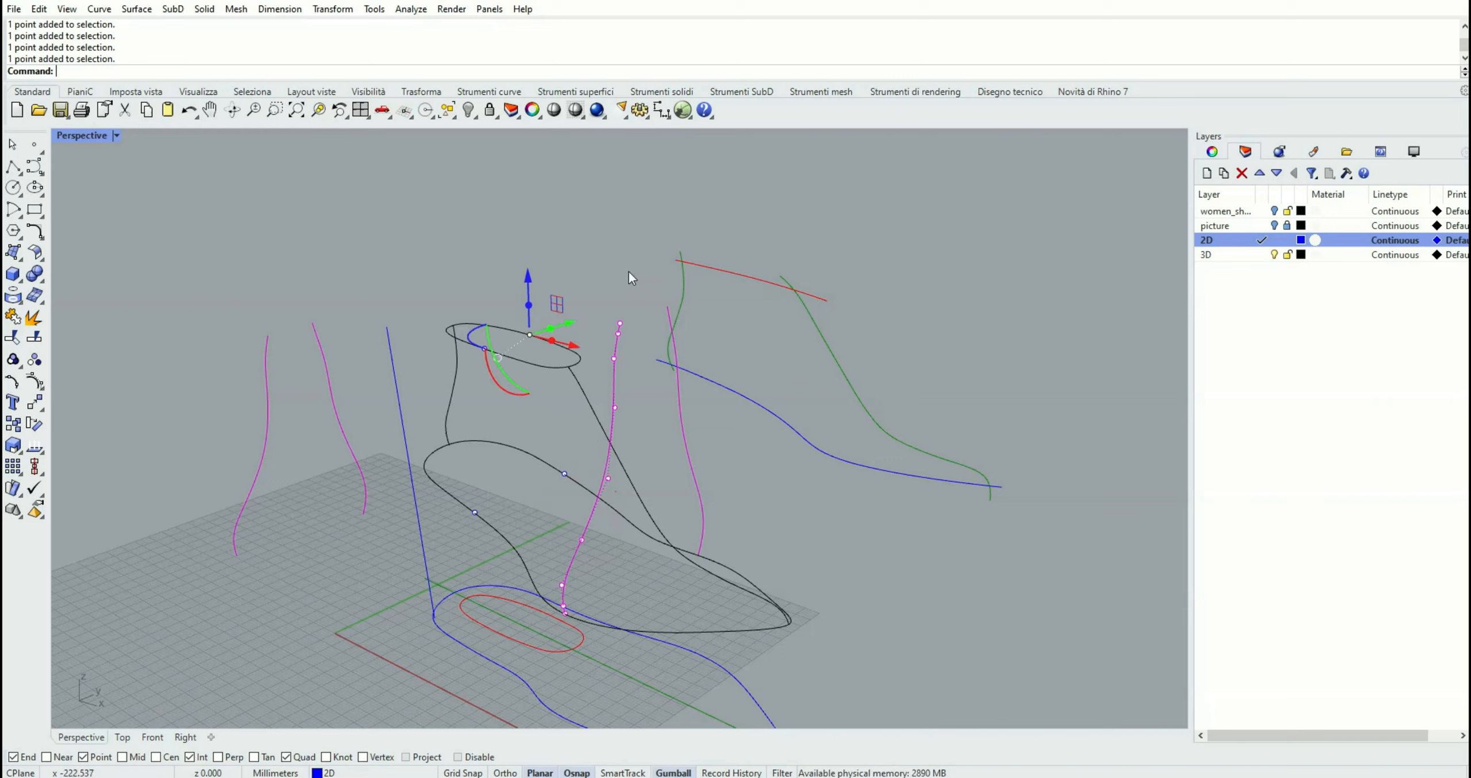
left_click(634, 257)
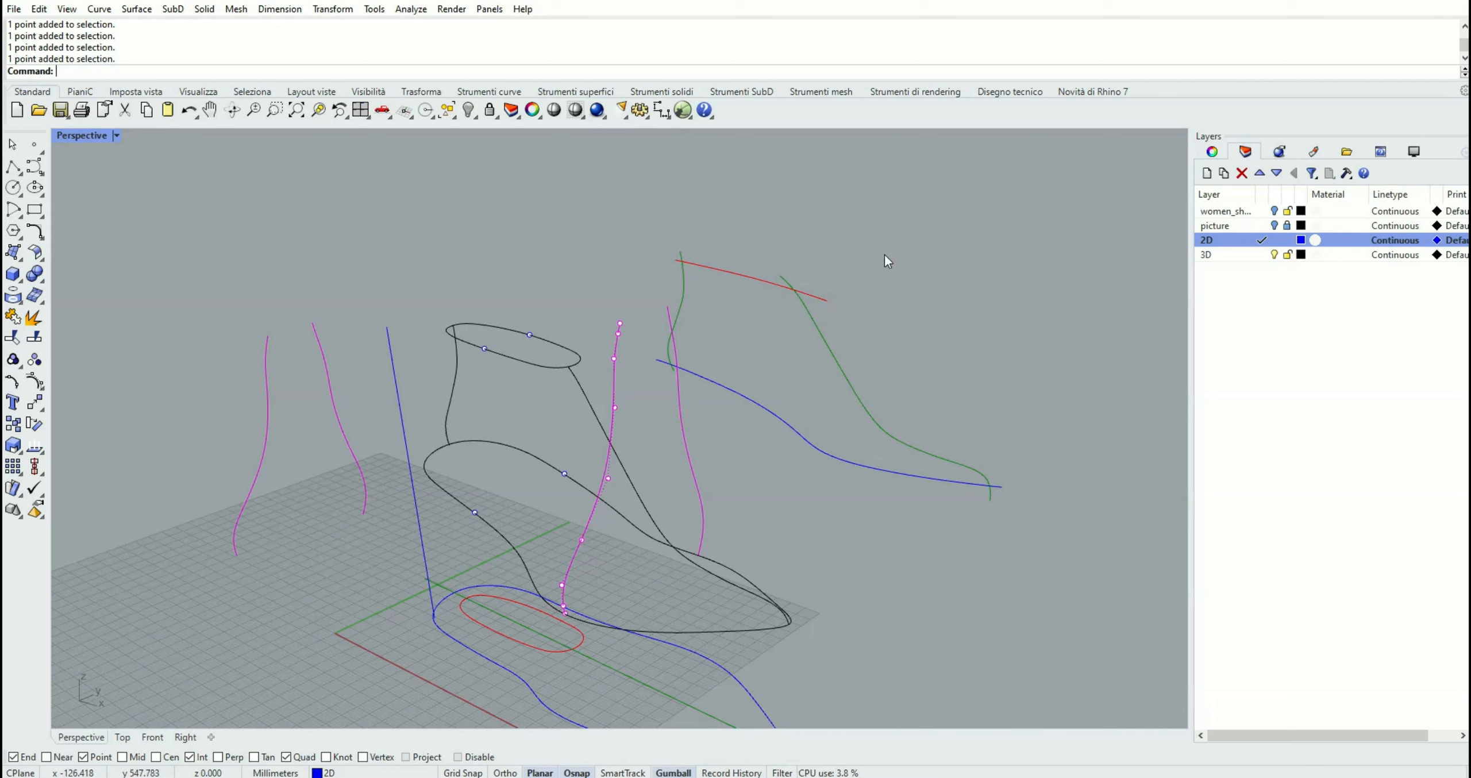
- Move the four intersection points on the sole outline and collar curve to the 3D layer
left_click(1202, 269)
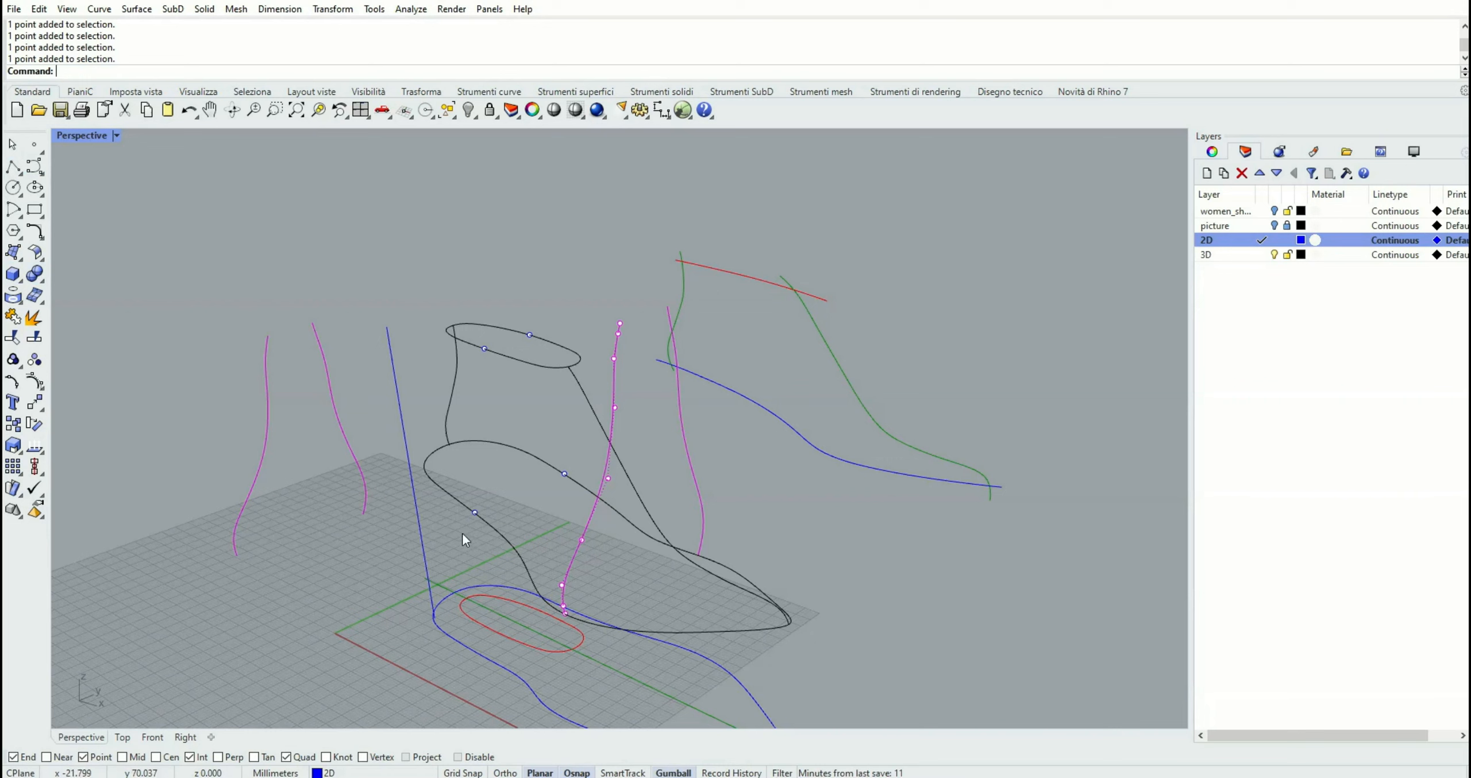
left_click_drag(463, 535, 573, 308)
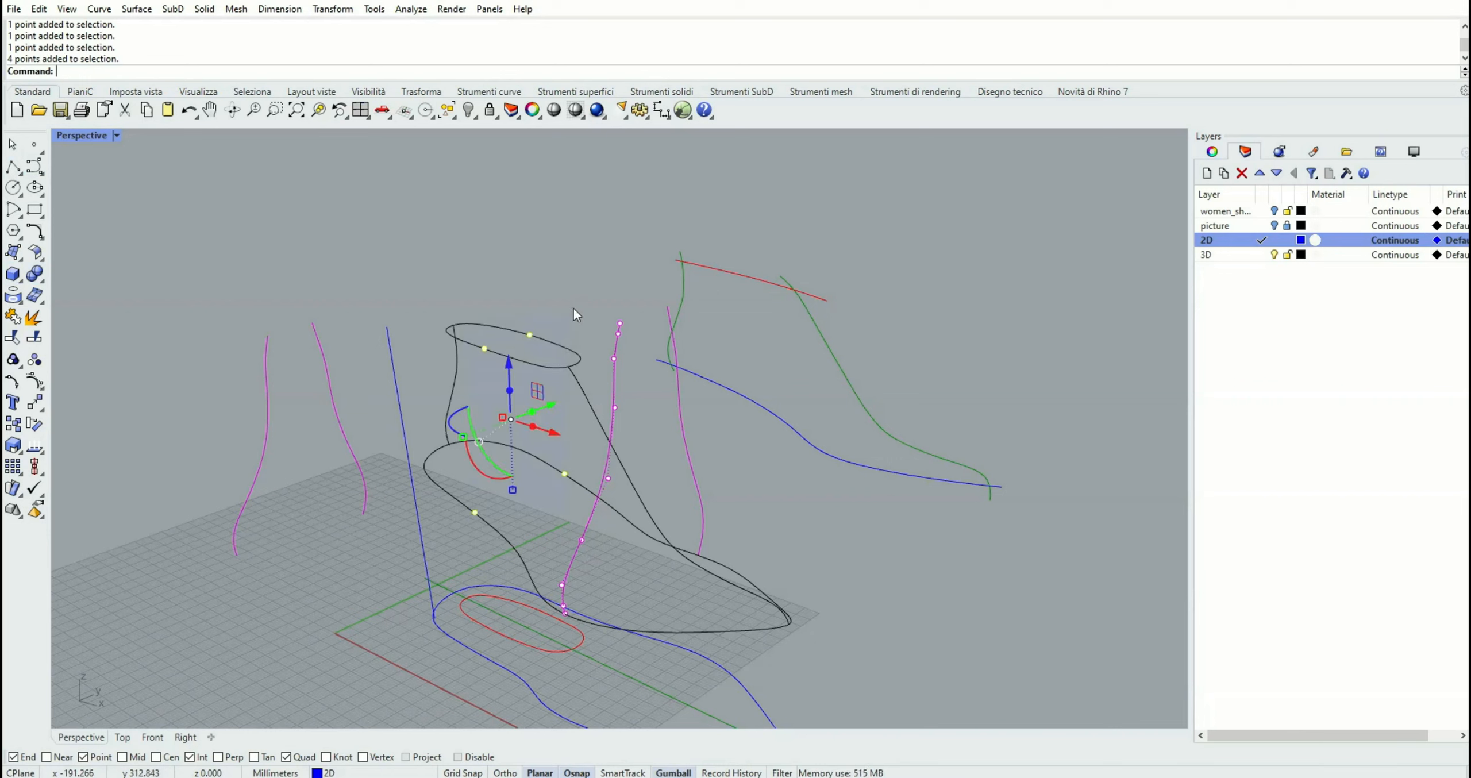
right_click(1221, 247)
left_click(1211, 256)
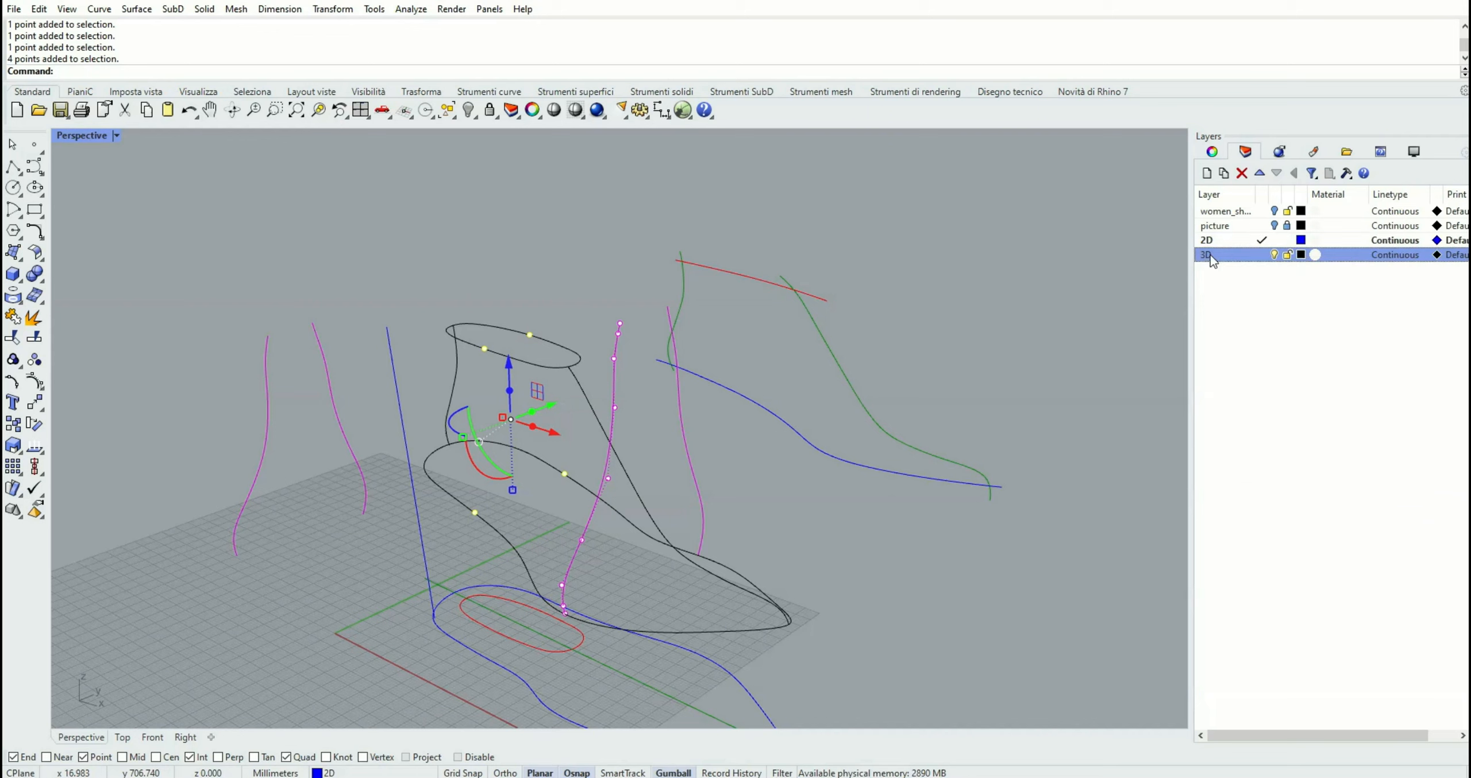
right_click(1212, 257)
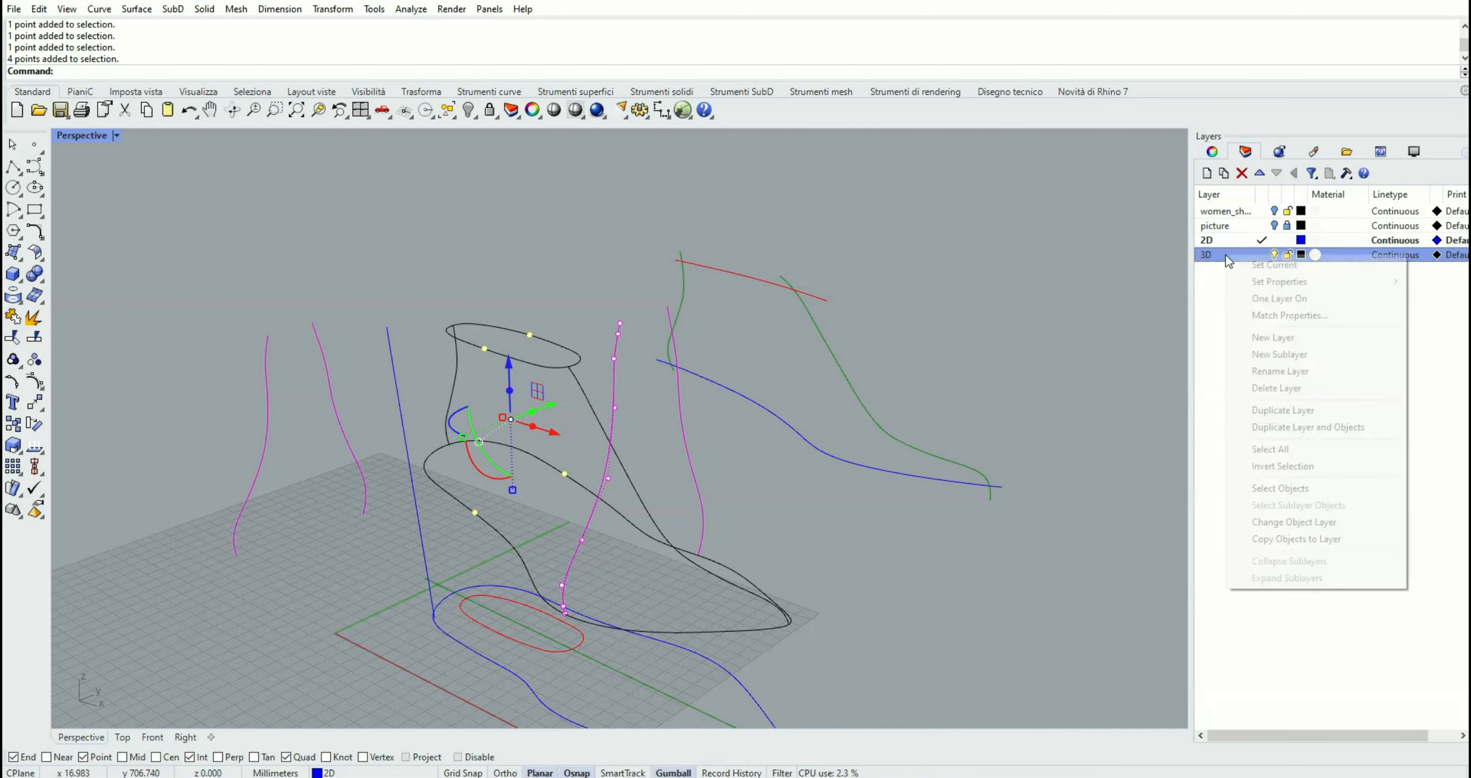
left_click(1317, 523)
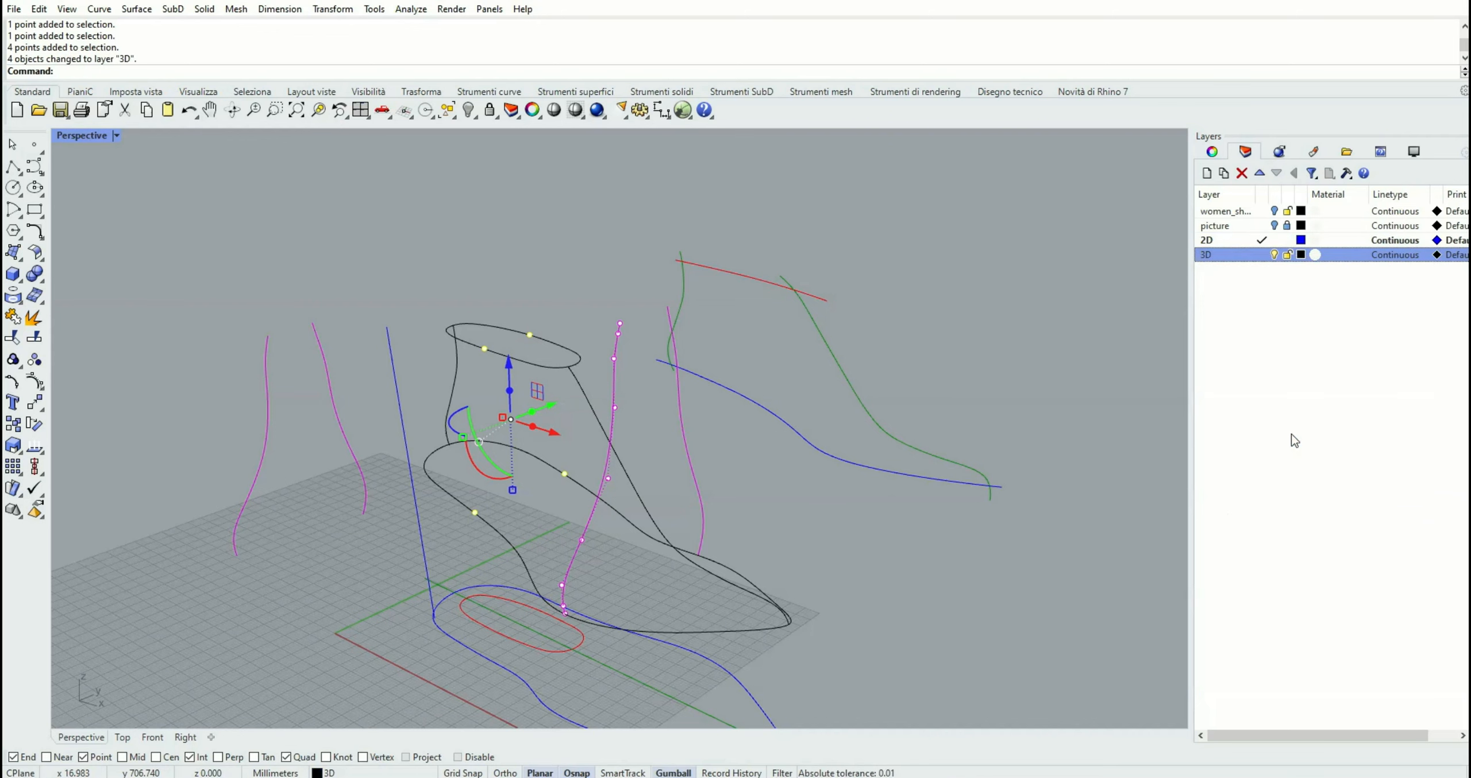
- Make the 3D layer current, hide the 2D layer, and clear the point selection
left_click(1263, 256)
left_click(1274, 241)
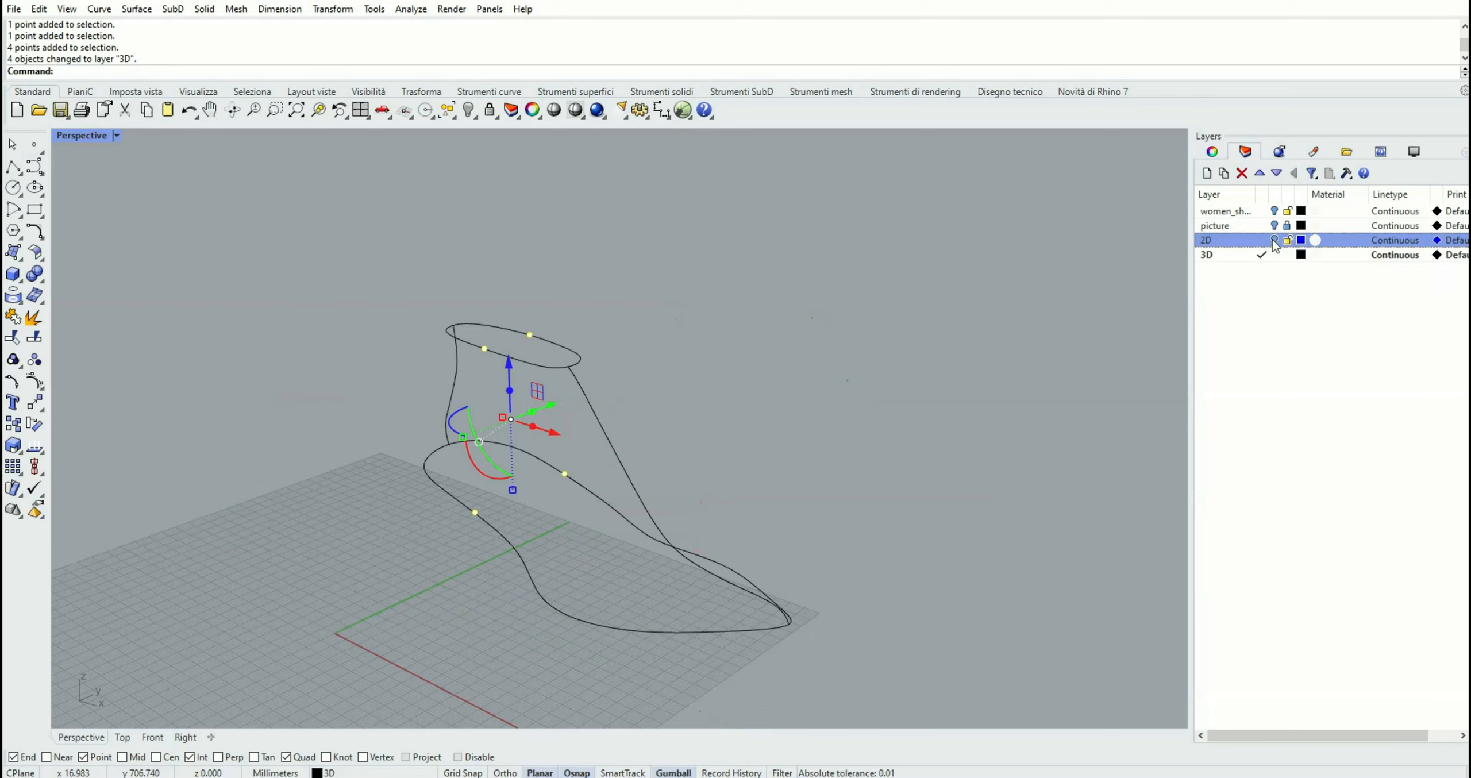
left_click(699, 371)
right_click_drag(699, 372, 684, 369)
- Draw an interpolated curve on each side of the last, joining the sole intersection point to the collar point above it
left_click(88, 758)
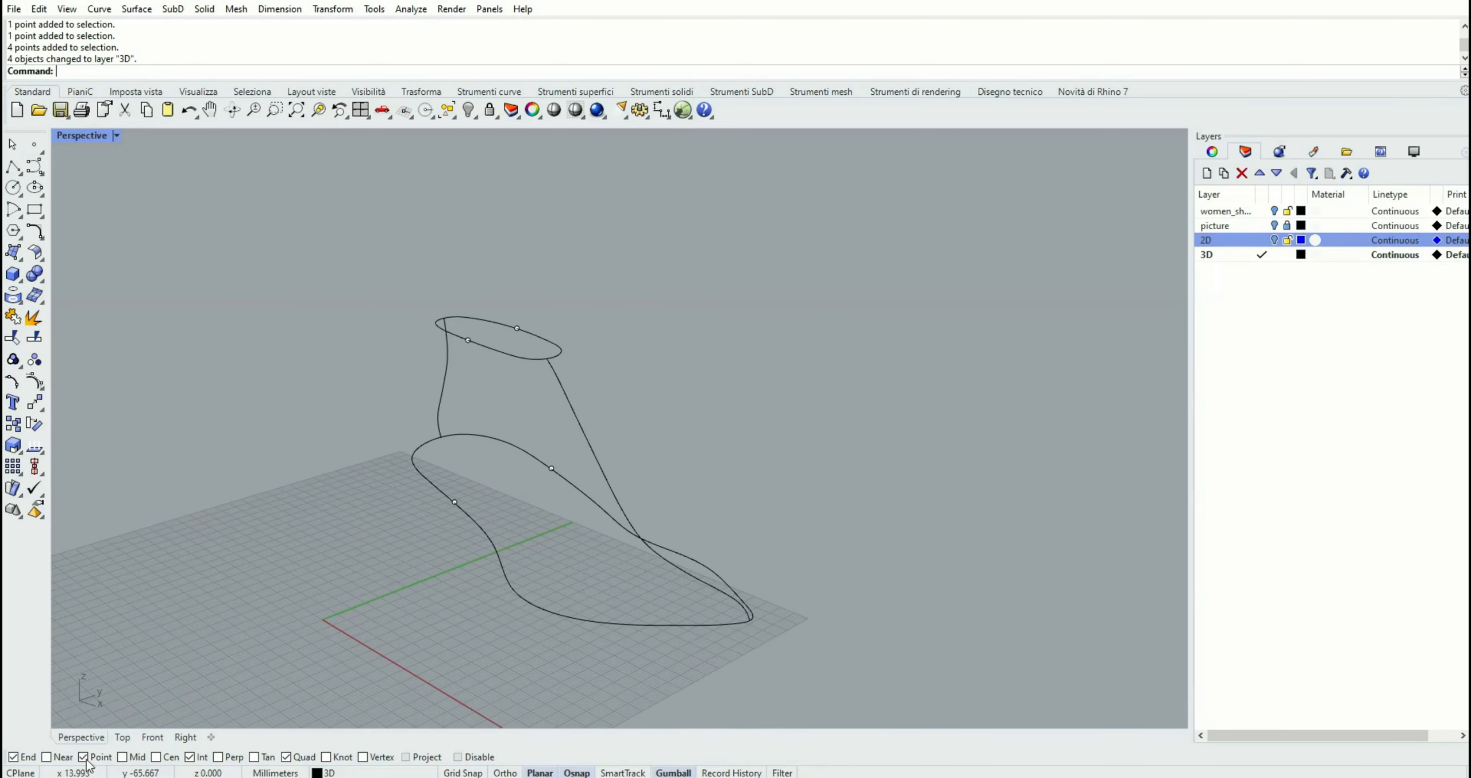
left_click(40, 173)
left_click(80, 177)
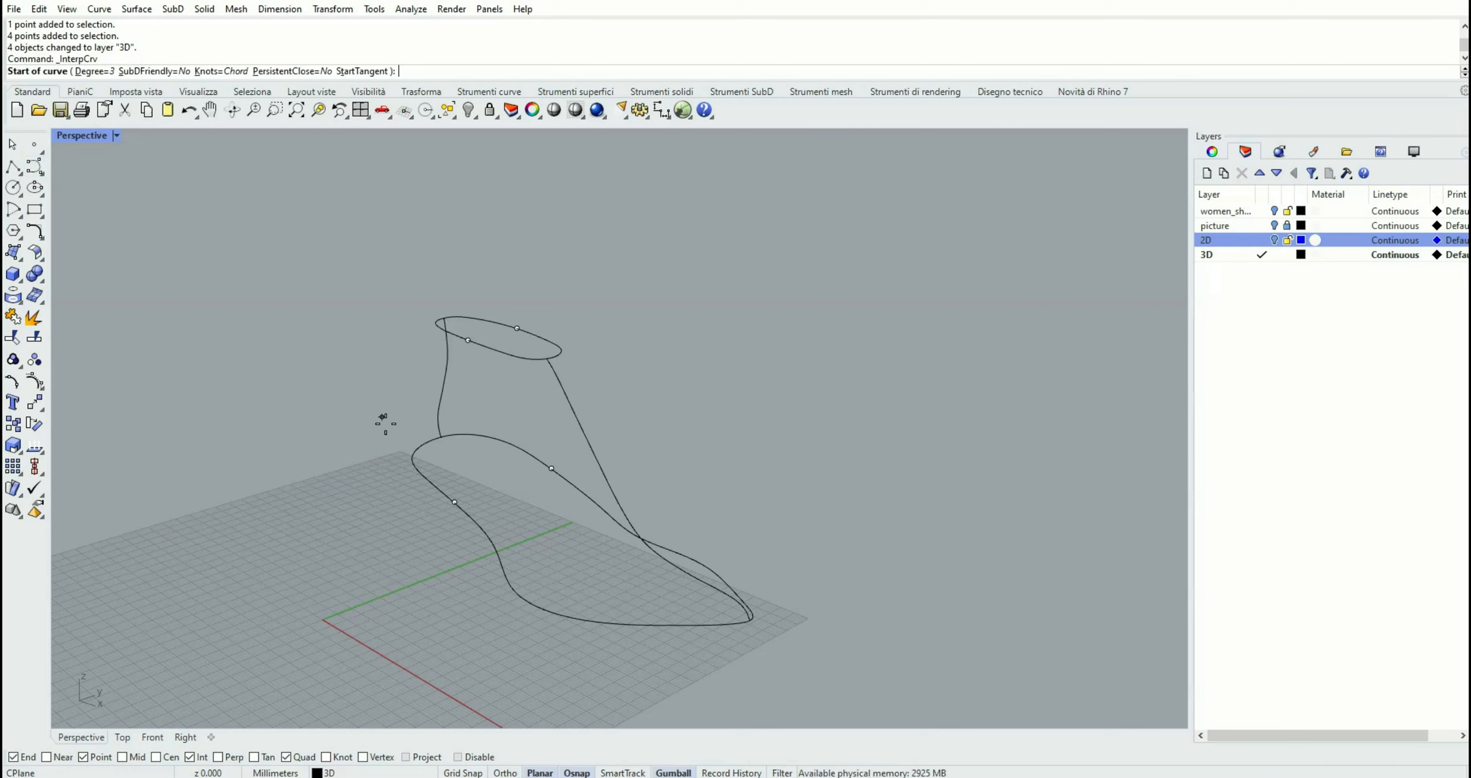
left_click(455, 501)
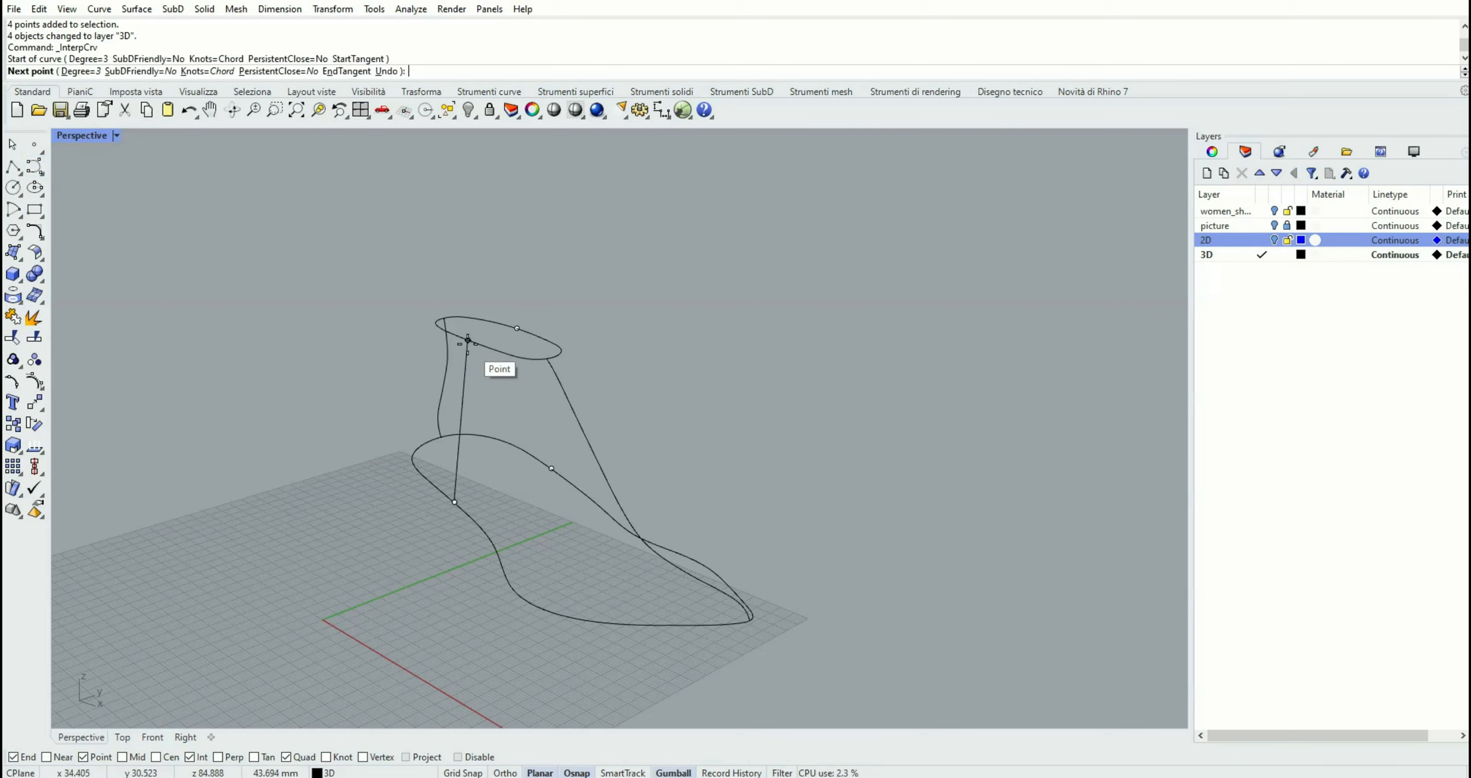
left_click(468, 340)
key("Return")
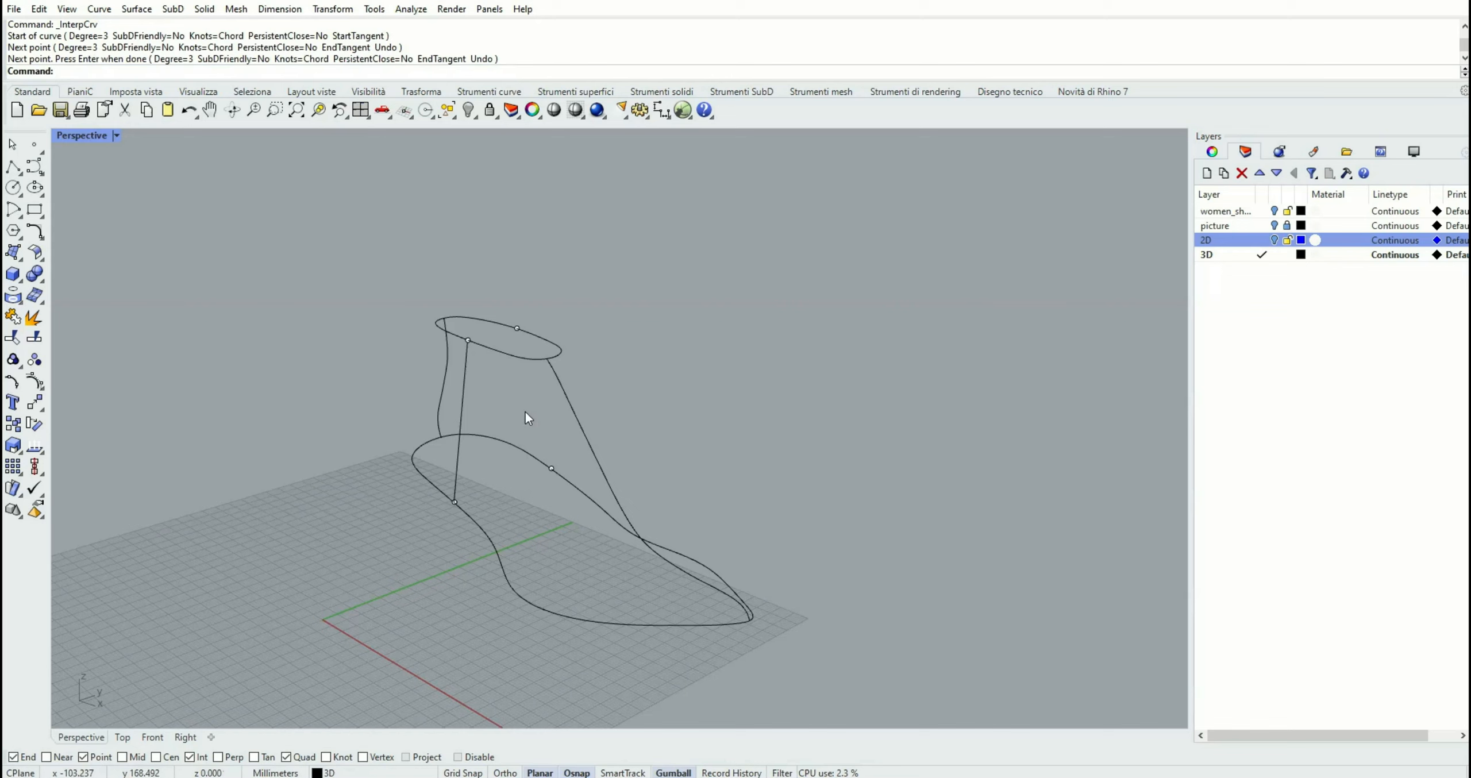
key("Return")
left_click(552, 469)
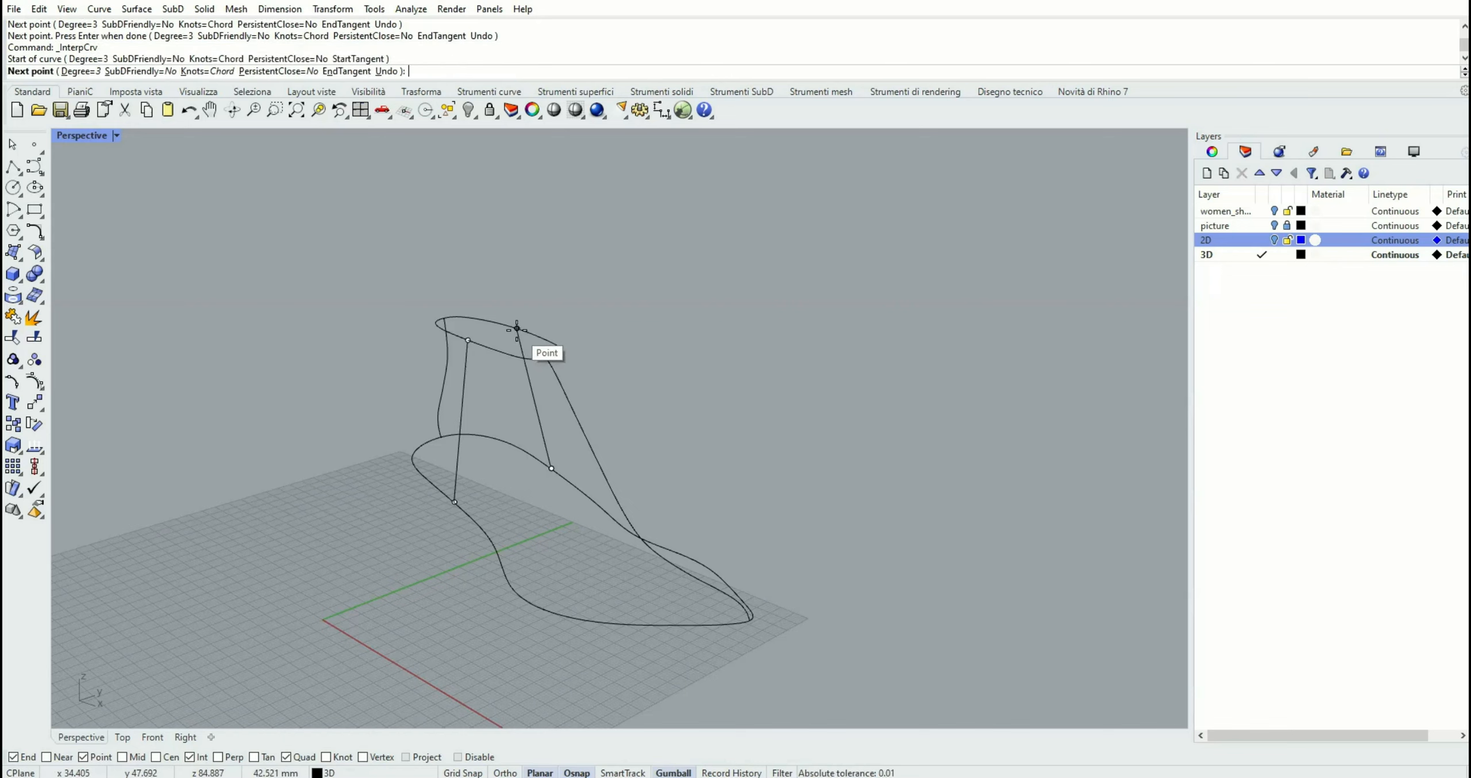
left_click(517, 329)
key("Return")
- Shape the side curve on the lower-Y side by shifting its two interior control points along Y, the lower one outward and the upper one slightly inward
right_click_drag(519, 352, 548, 382)
left_click(397, 366)
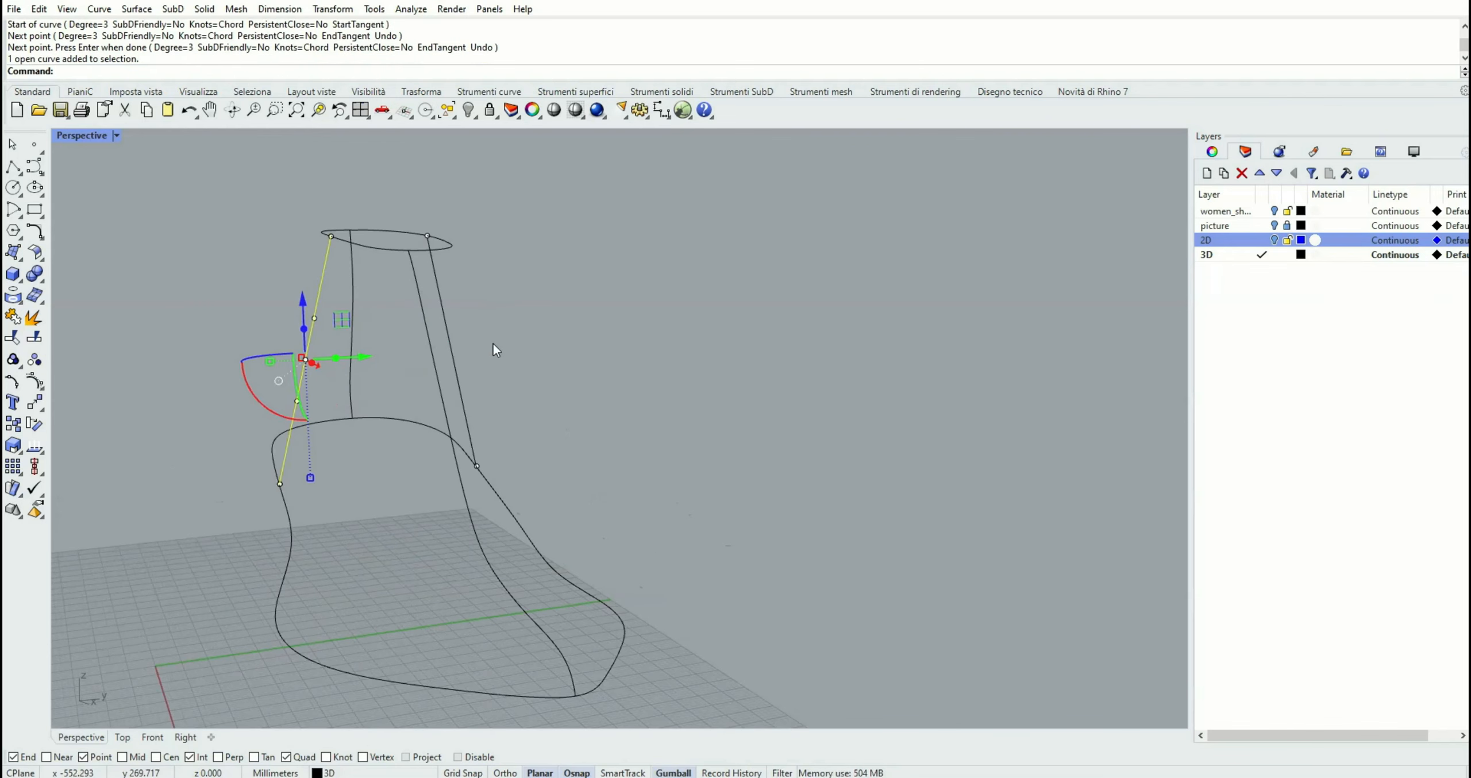
scroll(493, 343, "up", 3)
scroll(646, 340, "up", 3)
left_click_drag(258, 276, 428, 476)
left_click_drag(422, 368, 407, 370)
left_click_drag(308, 270, 426, 303)
right_click_drag(425, 303, 402, 372)
left_click(260, 444)
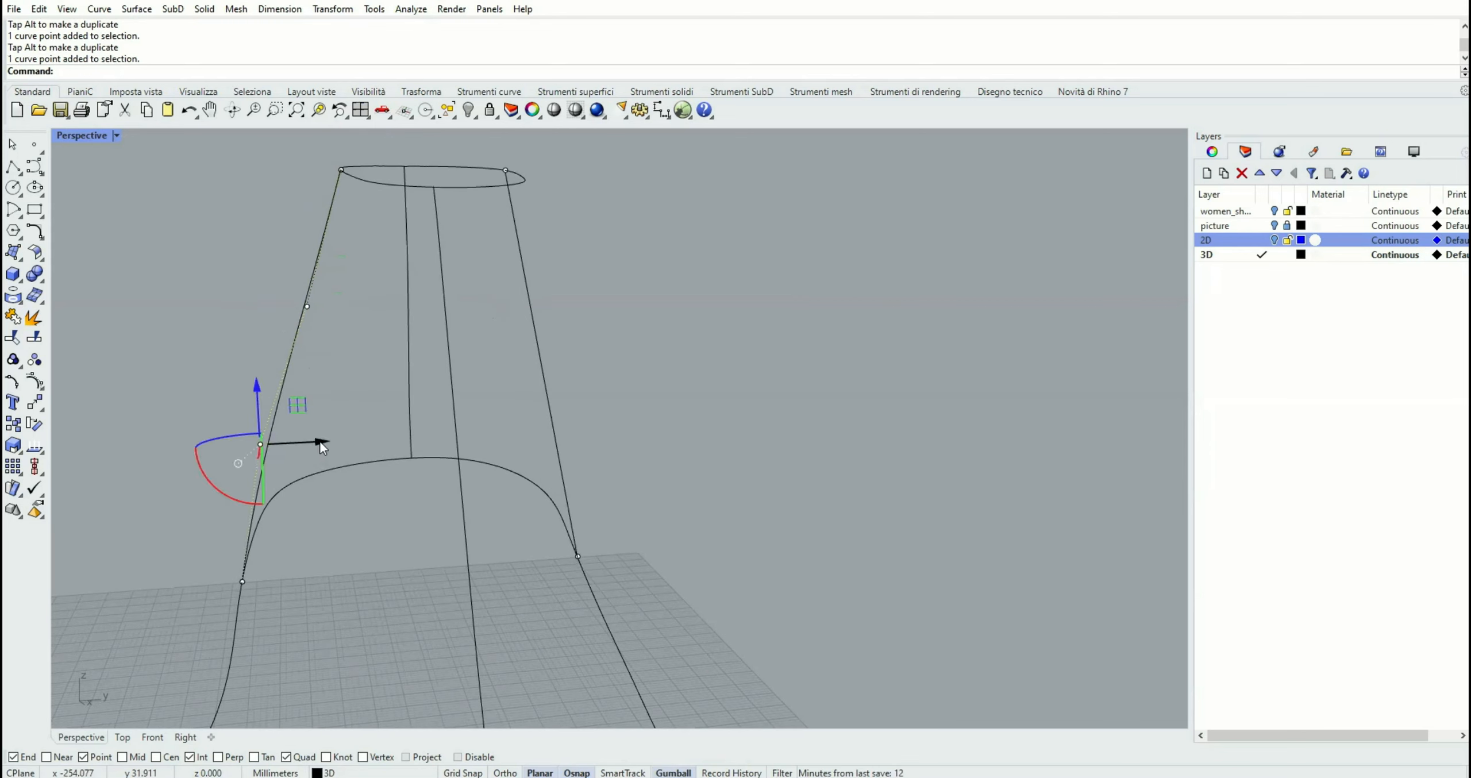
left_click_drag(320, 442, 311, 439)
left_click(307, 306)
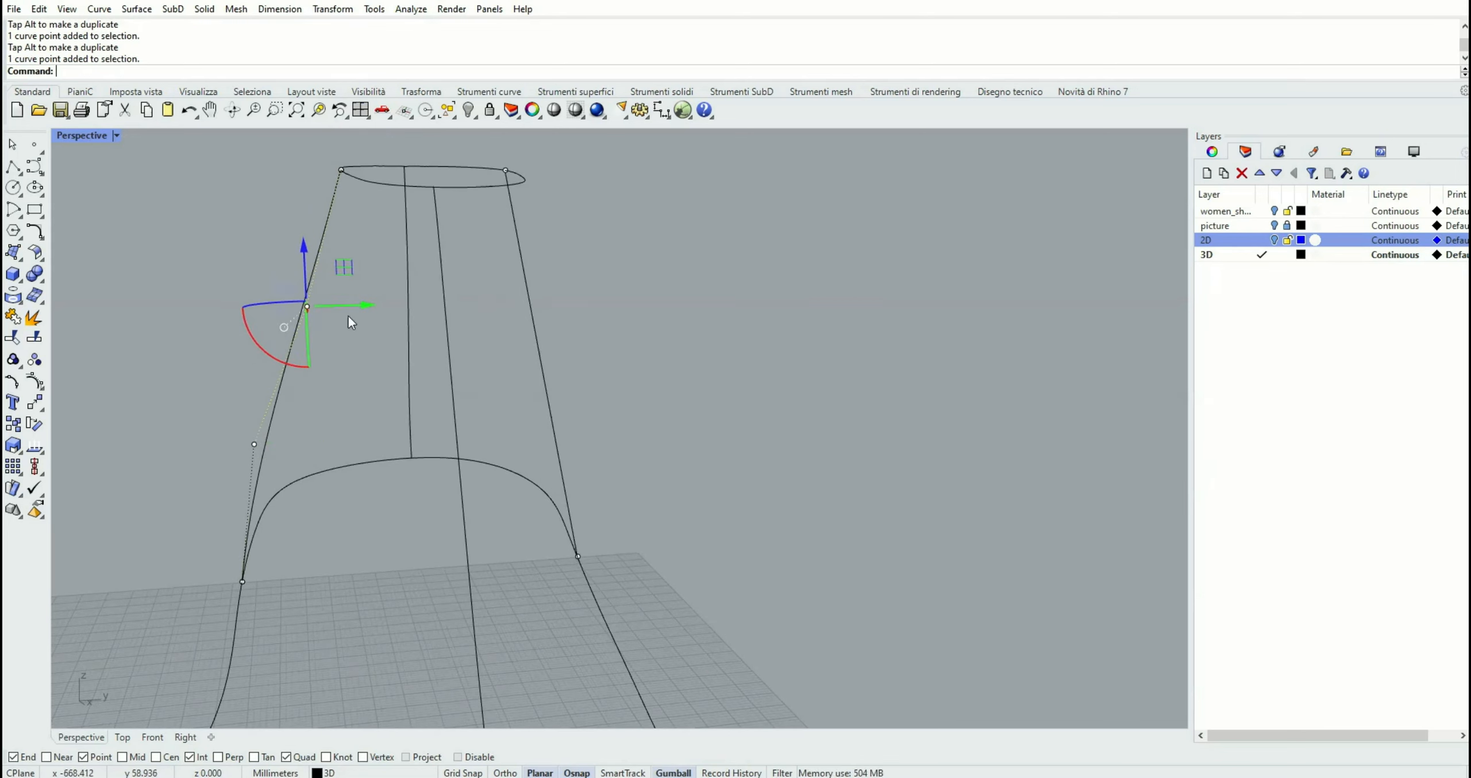
left_click_drag(369, 304, 379, 318)
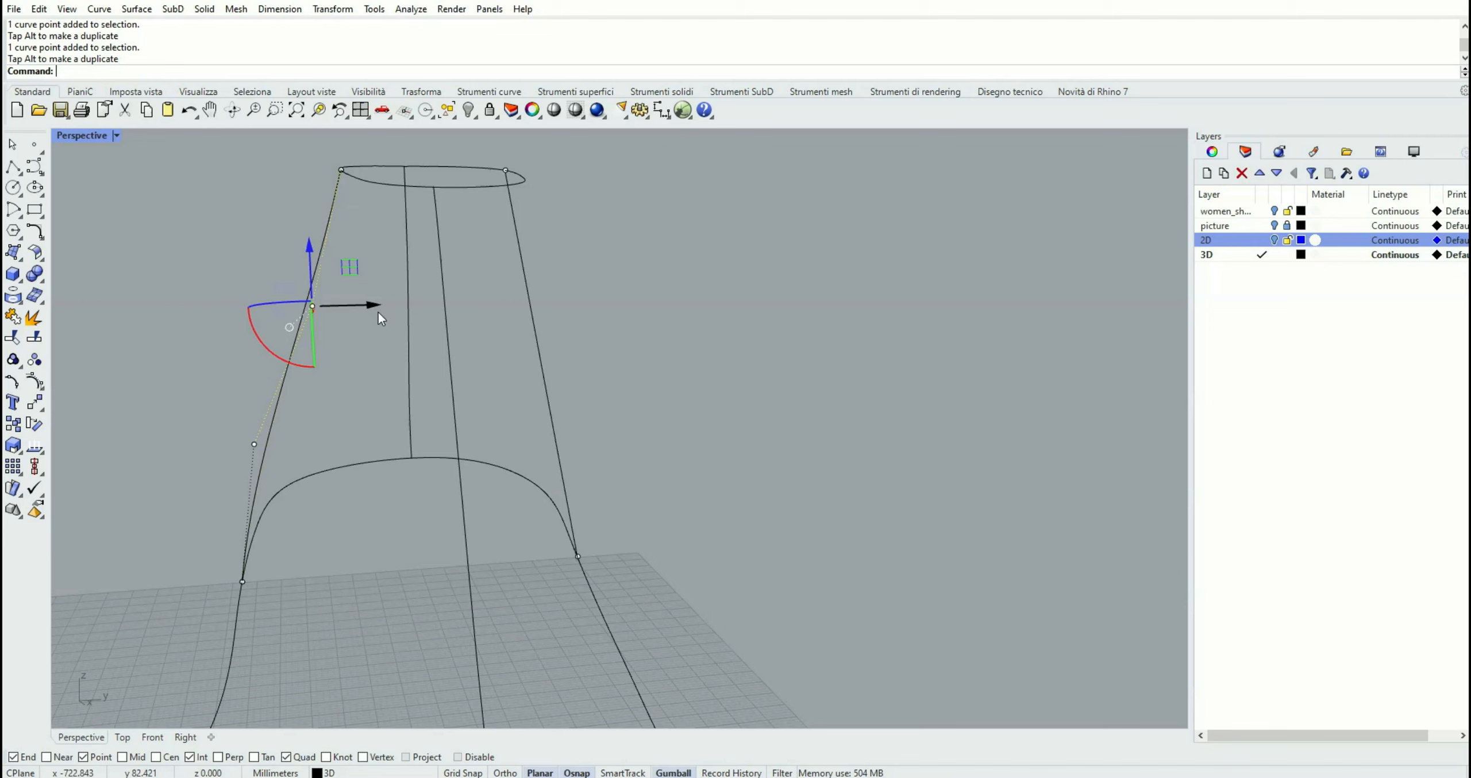
- Shape the opposite side curve by adjusting its two interior control points along Y, bulging the lower part outward, and clear the selection
left_click(530, 305)
left_click_drag(500, 275, 580, 332)
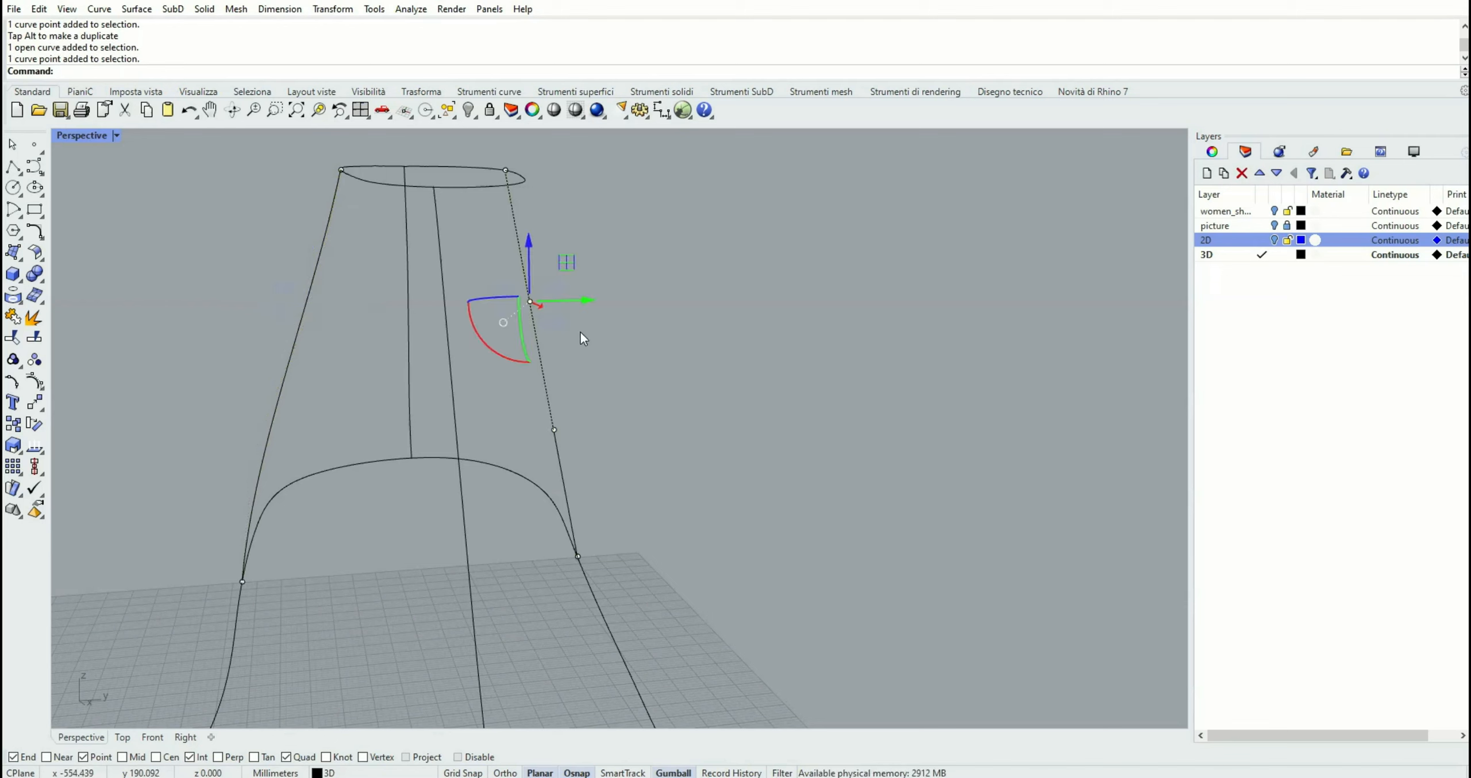
right_click_drag(581, 332, 662, 315)
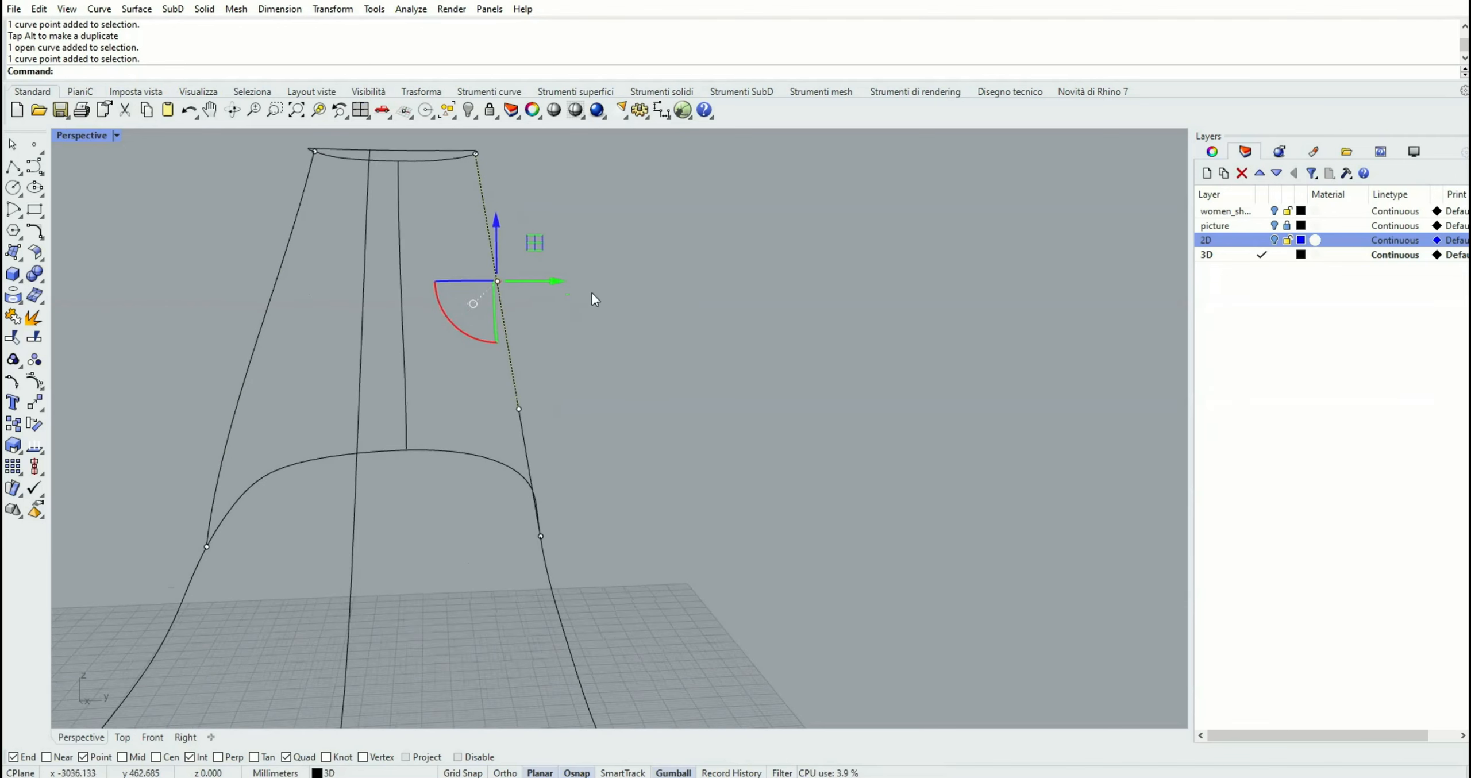
left_click_drag(441, 392, 596, 405)
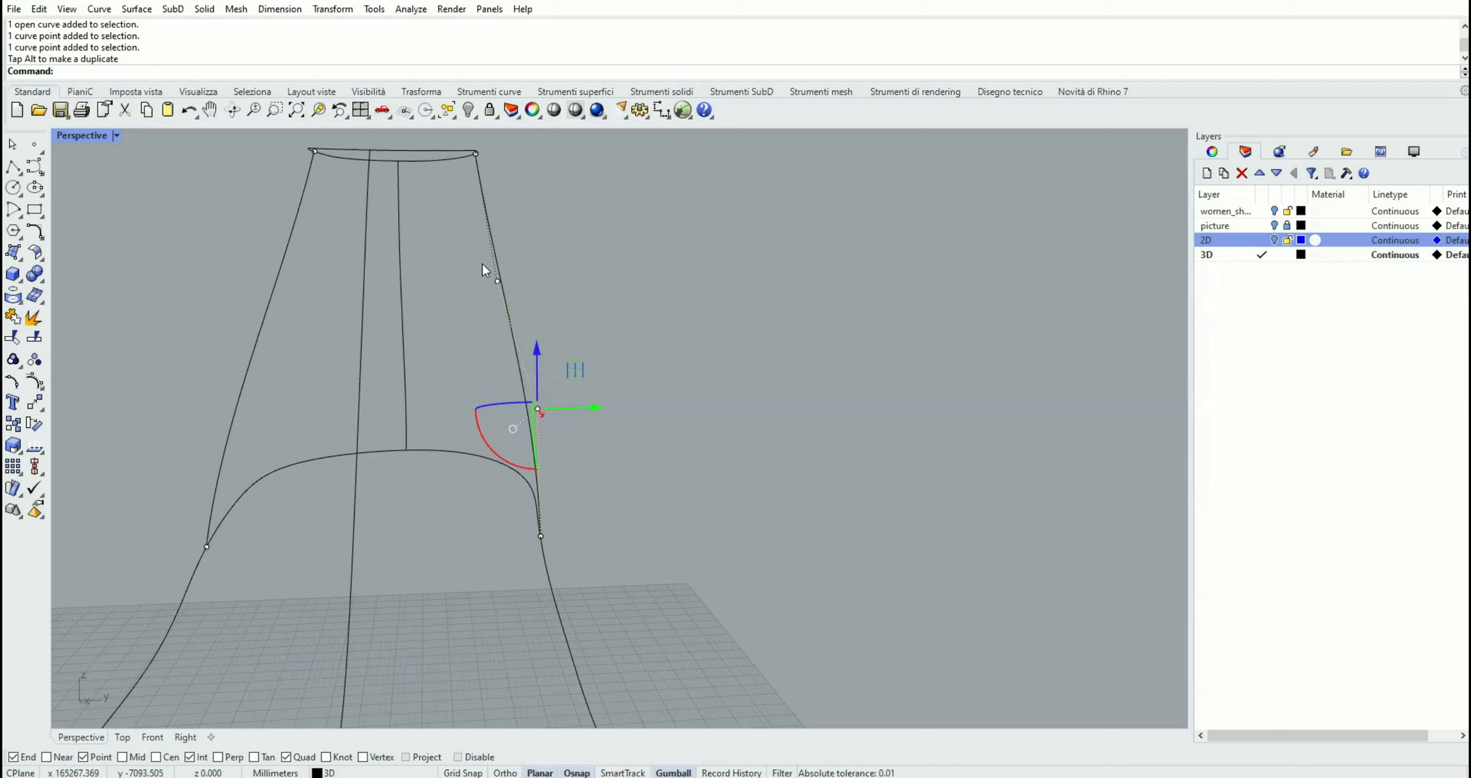
left_click_drag(483, 265, 565, 286)
left_click(673, 280)
scroll(551, 352, "down", 8)
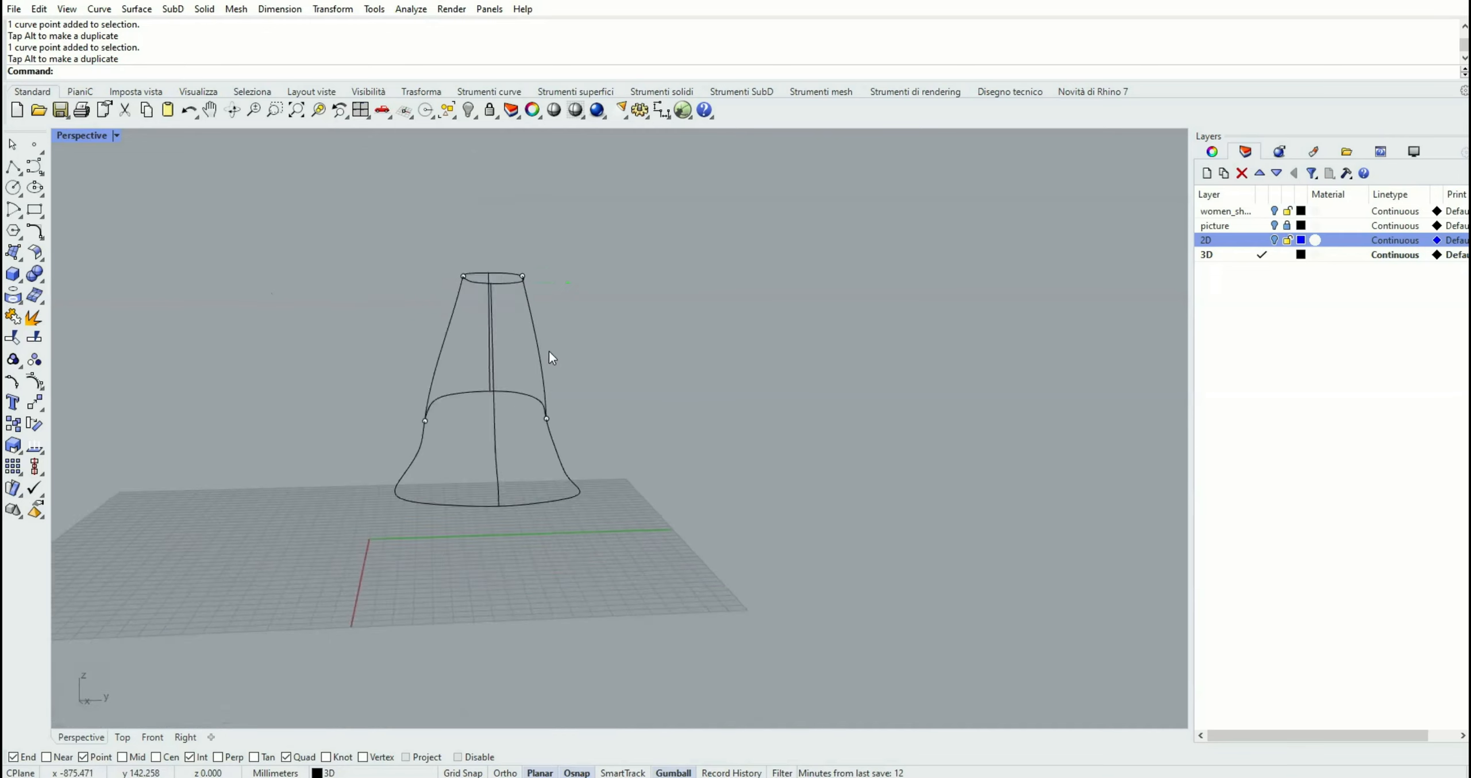
- Select all point objects with SelPt and delete them
right_click_drag(549, 353, 574, 446)
scroll(563, 438, "up", 4)
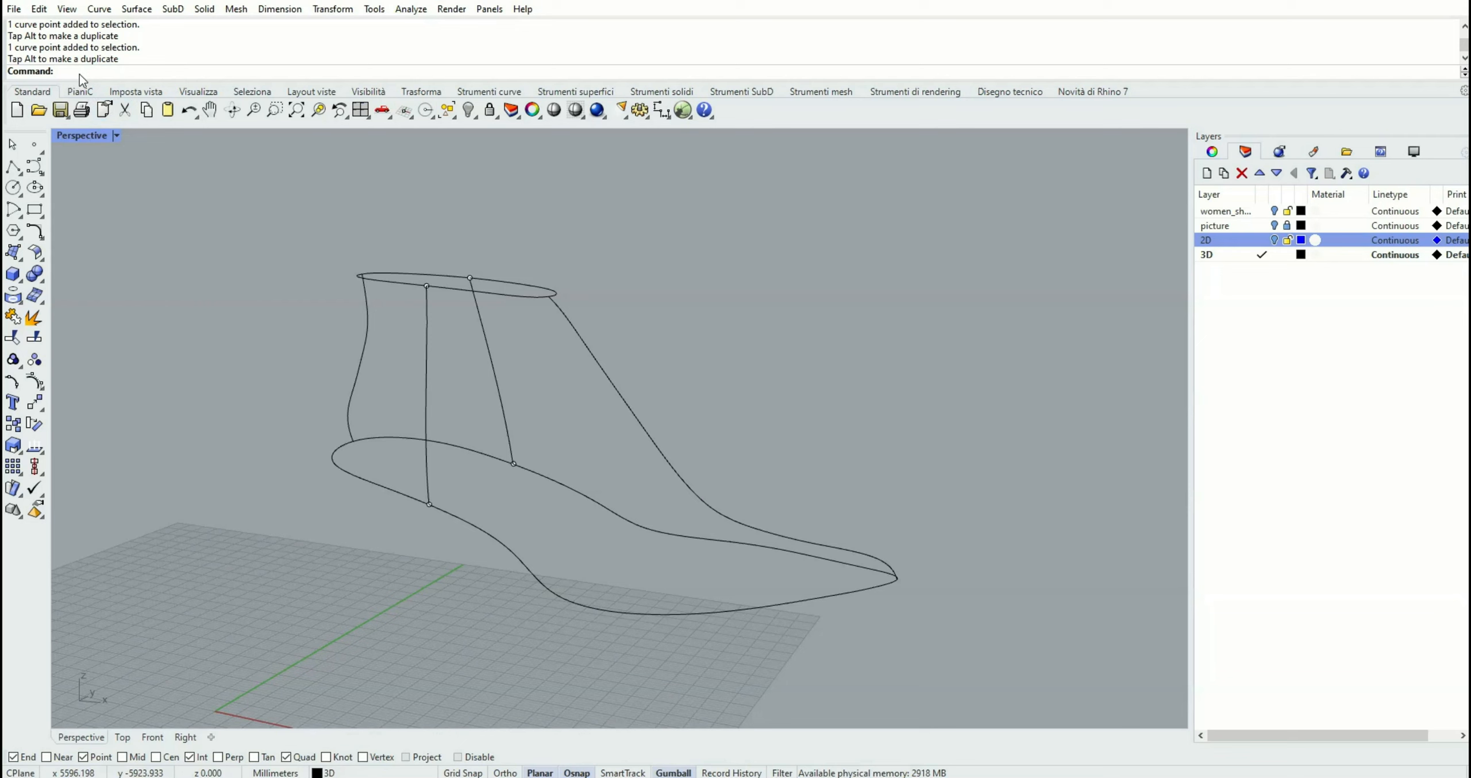
type("Sel")
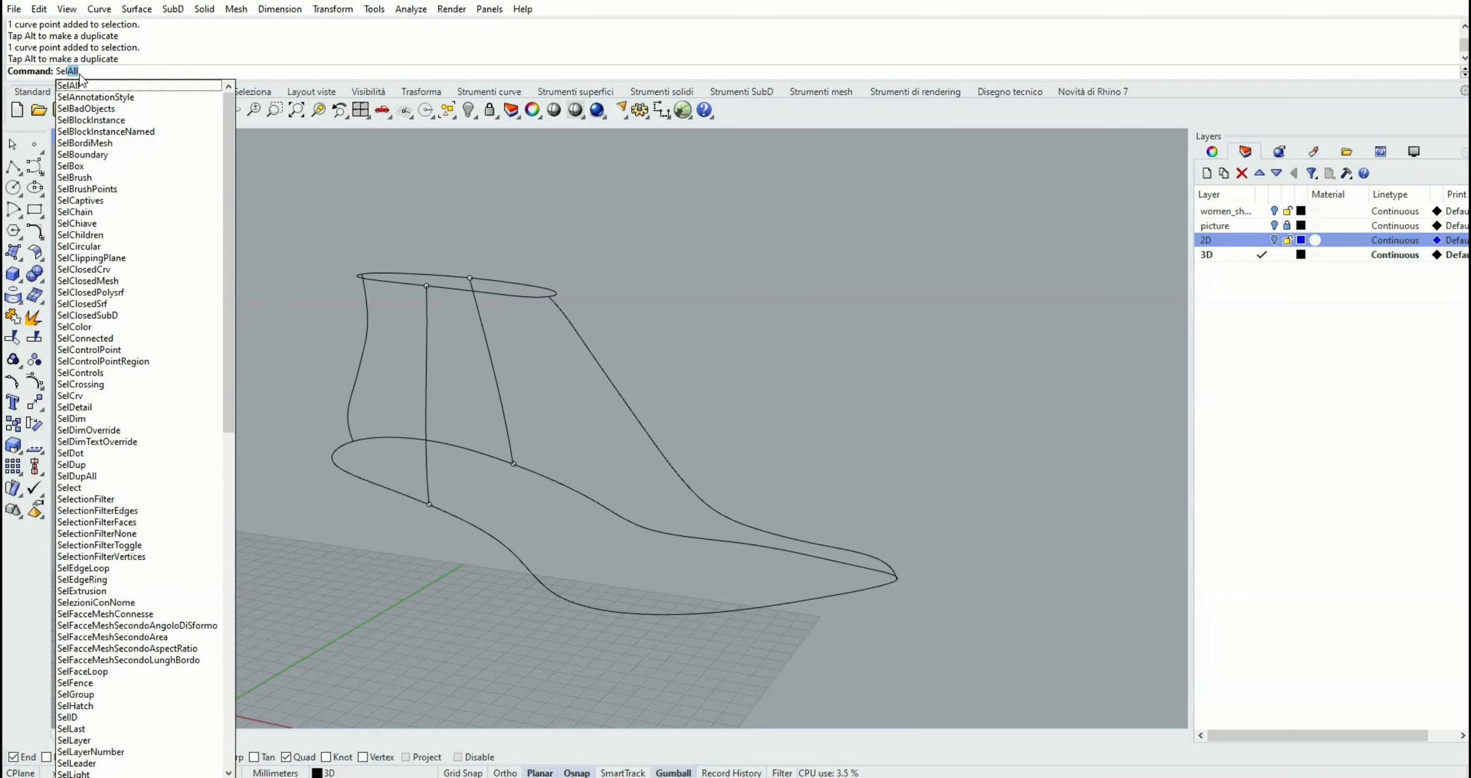
type("Pt")
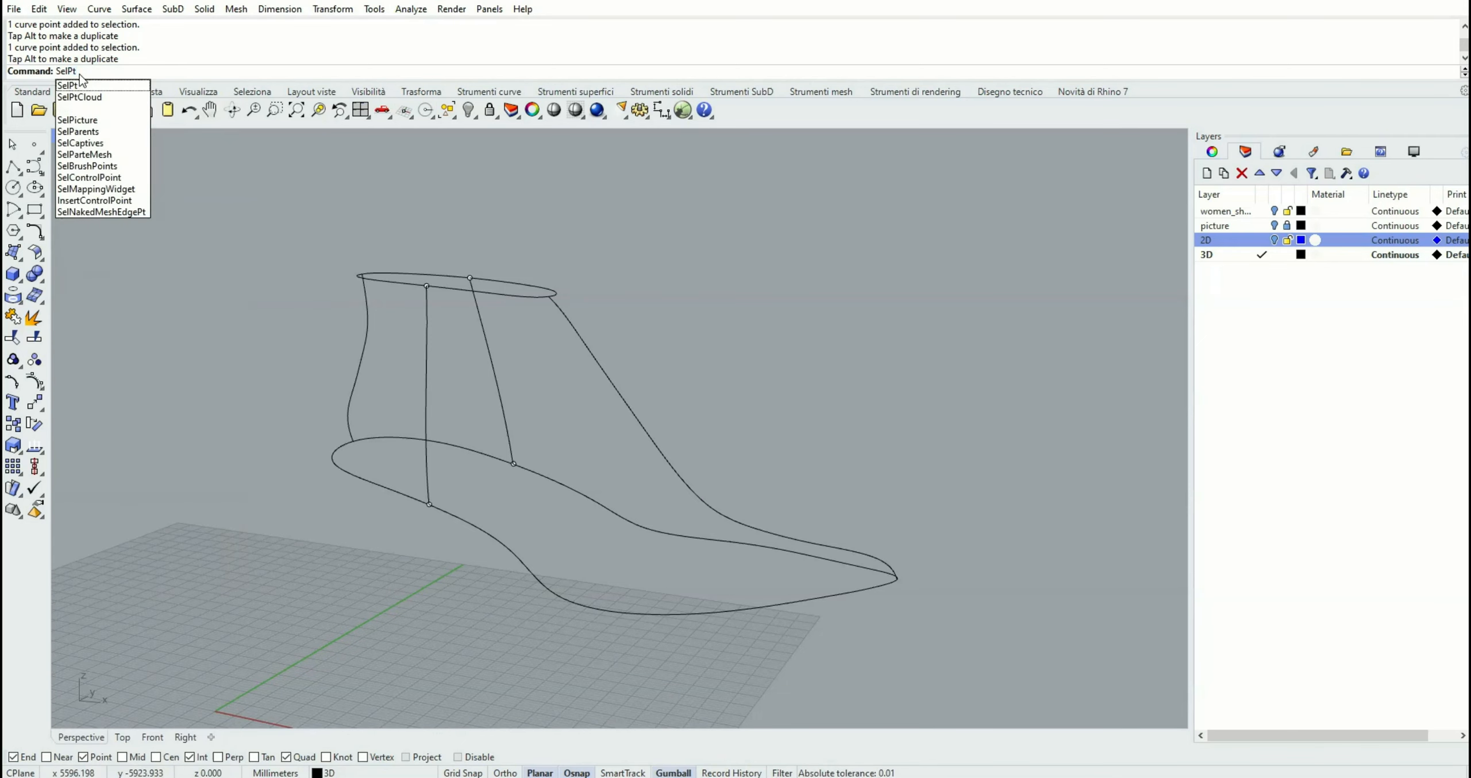
key("Return")
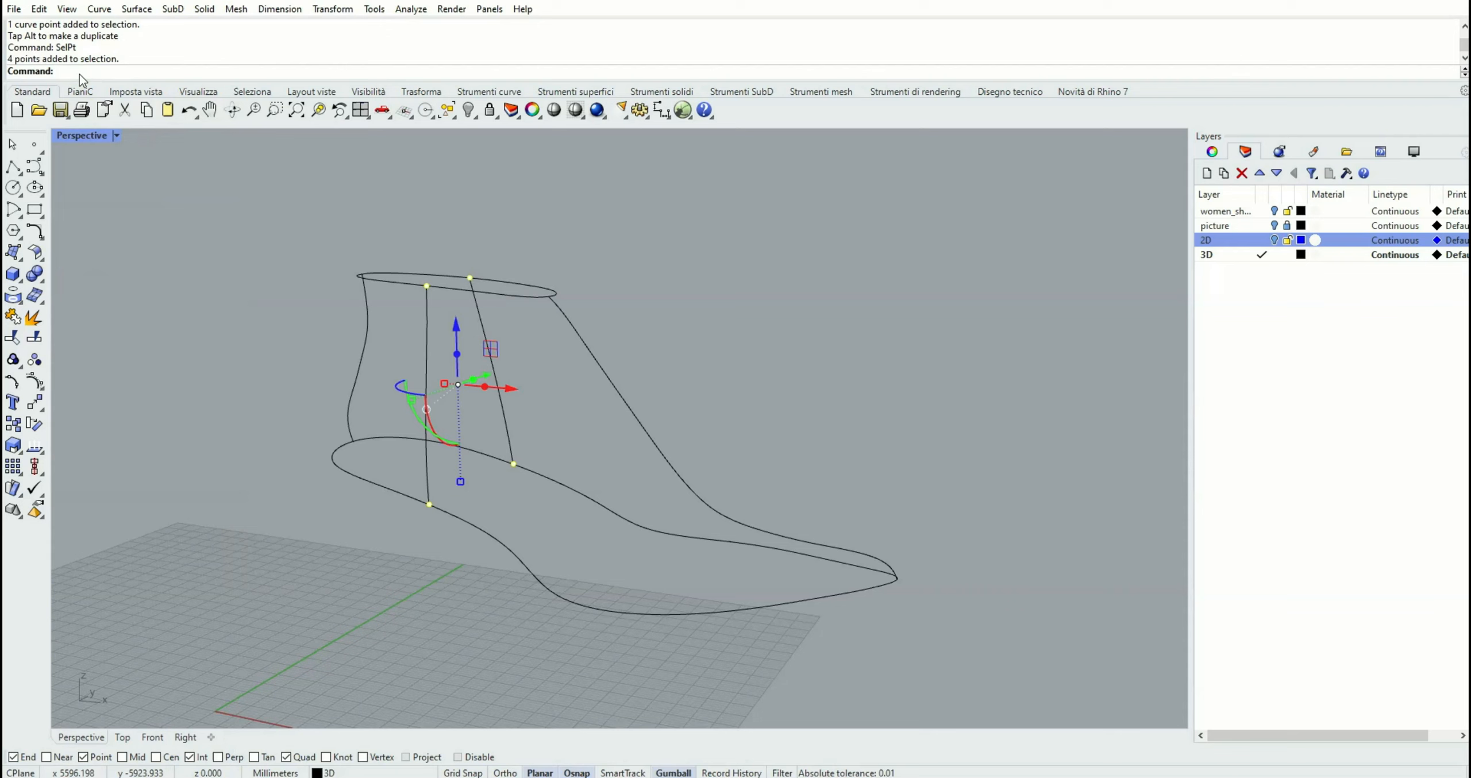
key("Delete")
- Build a network surface from all six last curves with Position edge matching, and undo it
right_click_drag(474, 398, 425, 393)
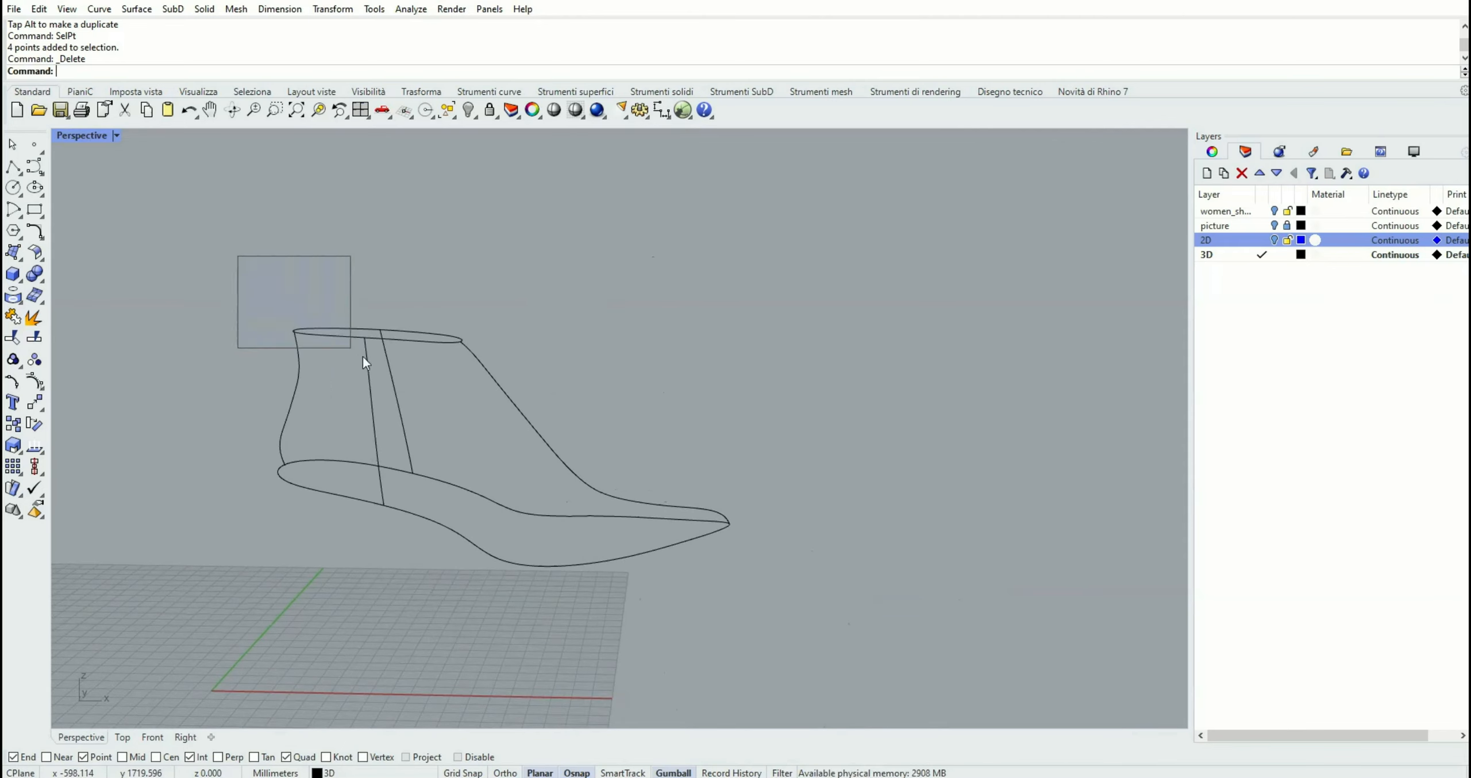
left_click_drag(363, 356, 771, 630)
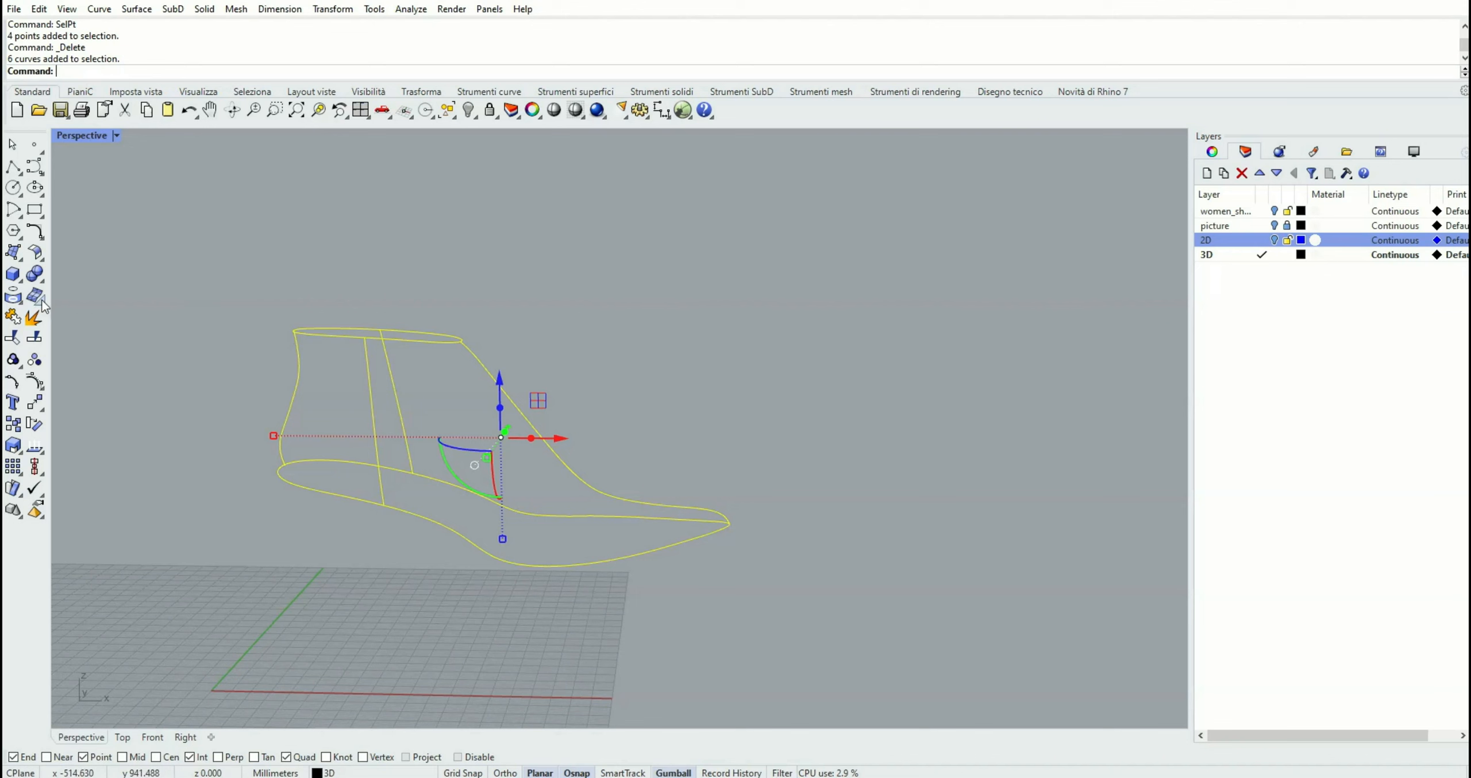
left_click(20, 265)
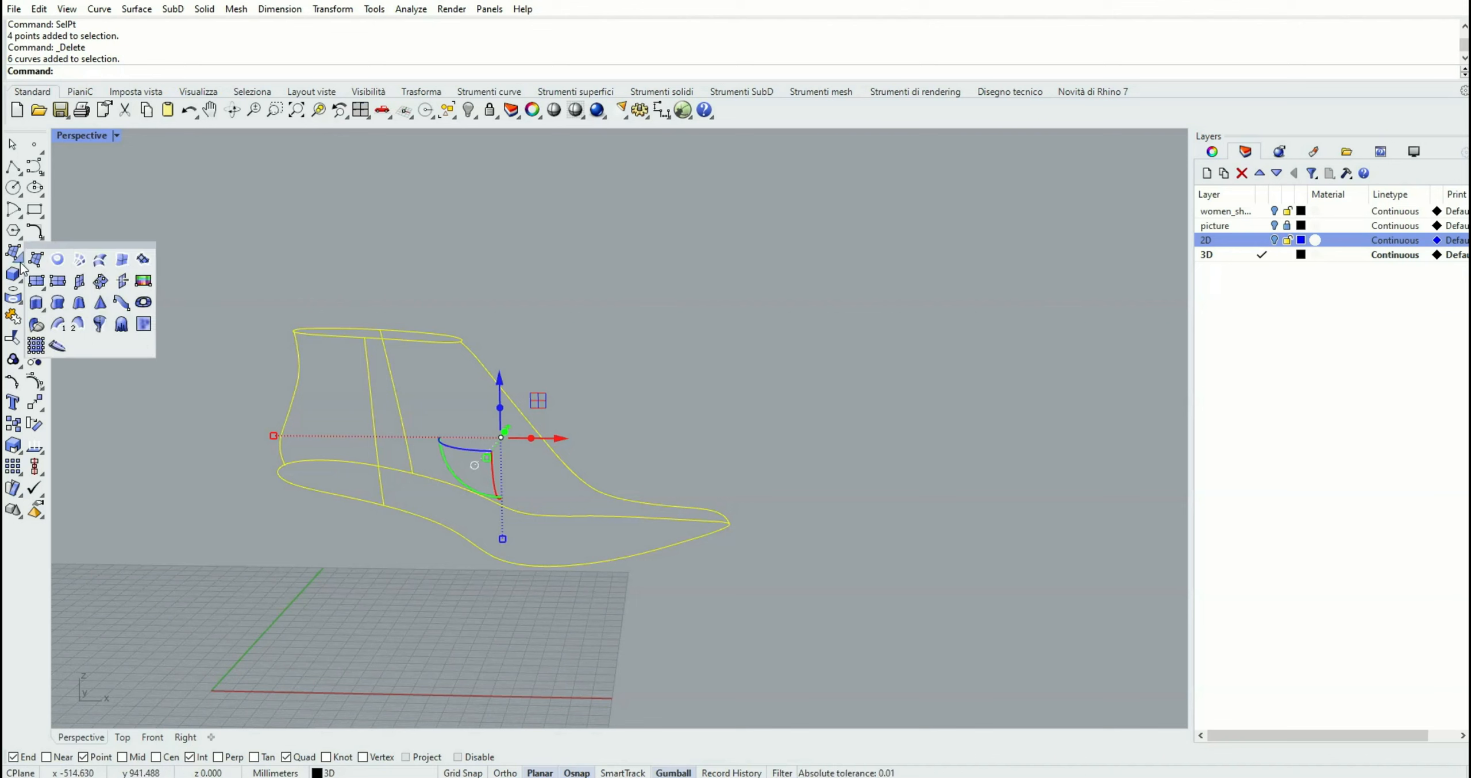
left_click(78, 260)
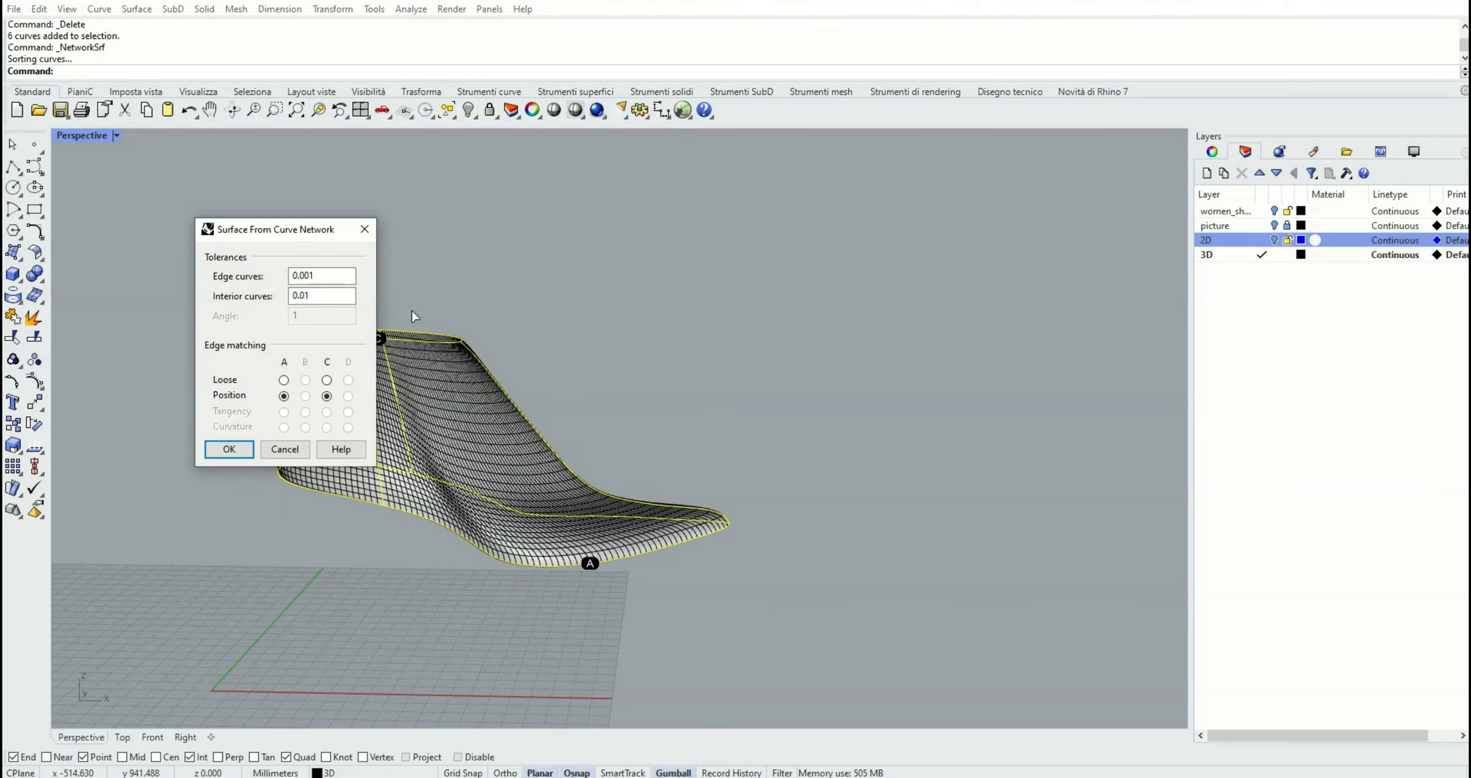
left_click(236, 448)
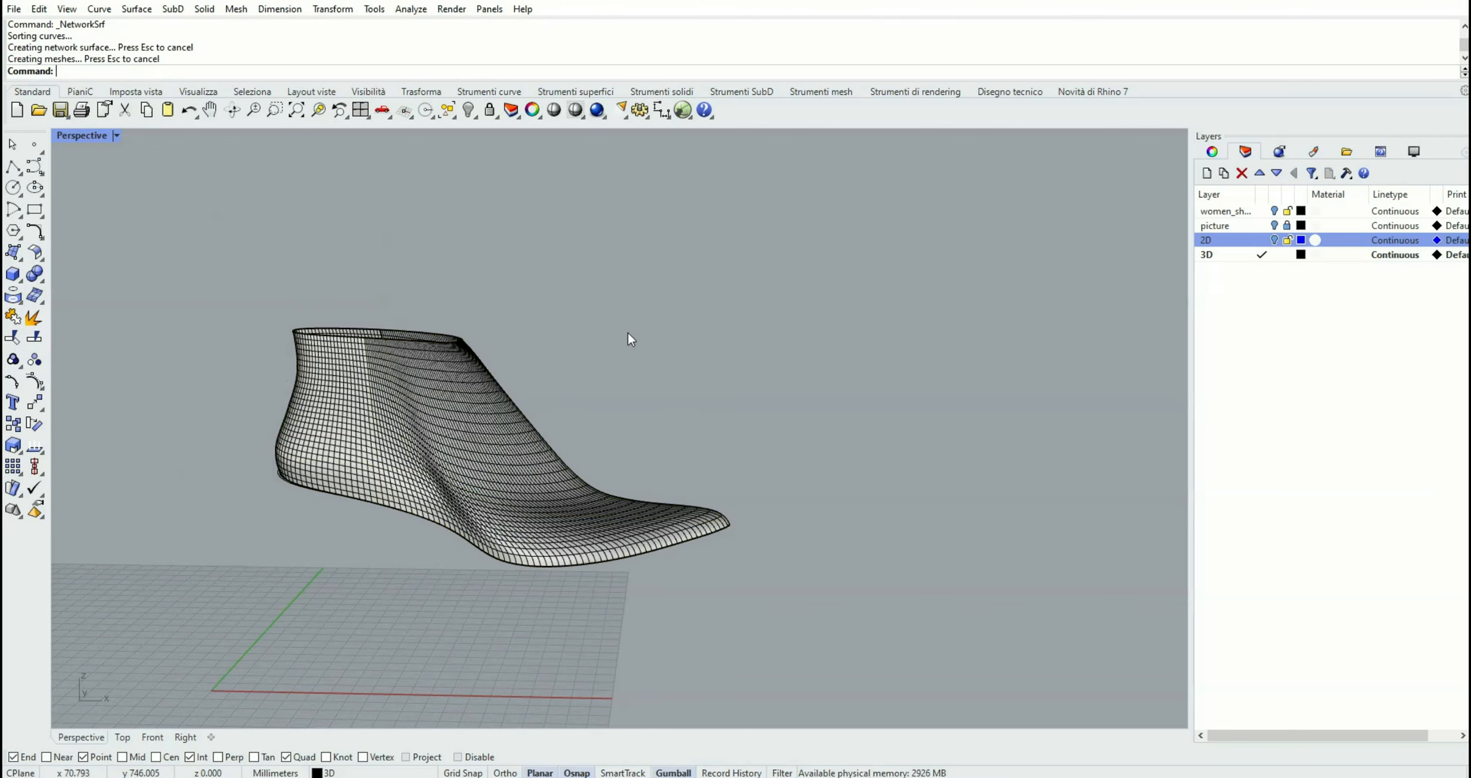
right_click_drag(661, 352, 556, 386)
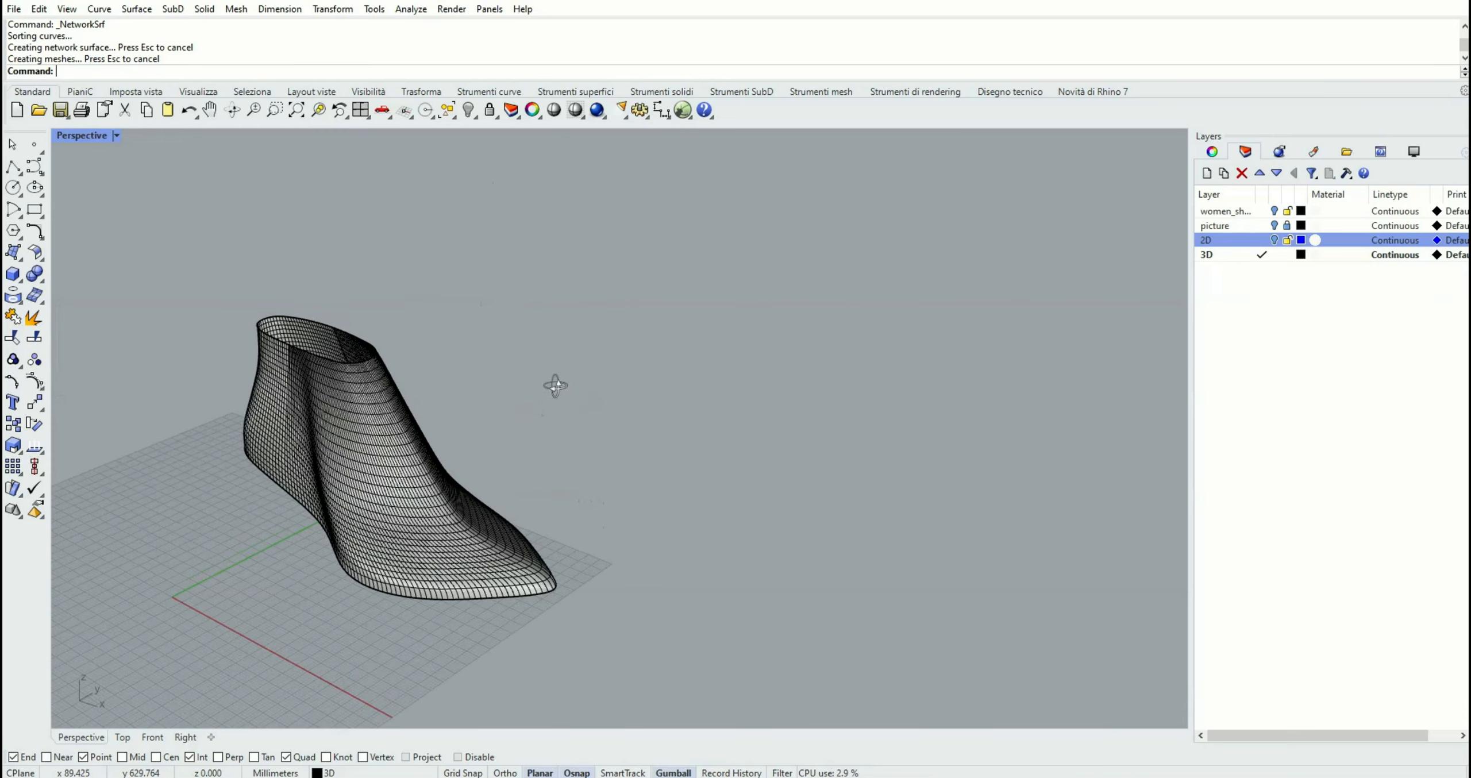
left_click(189, 111)
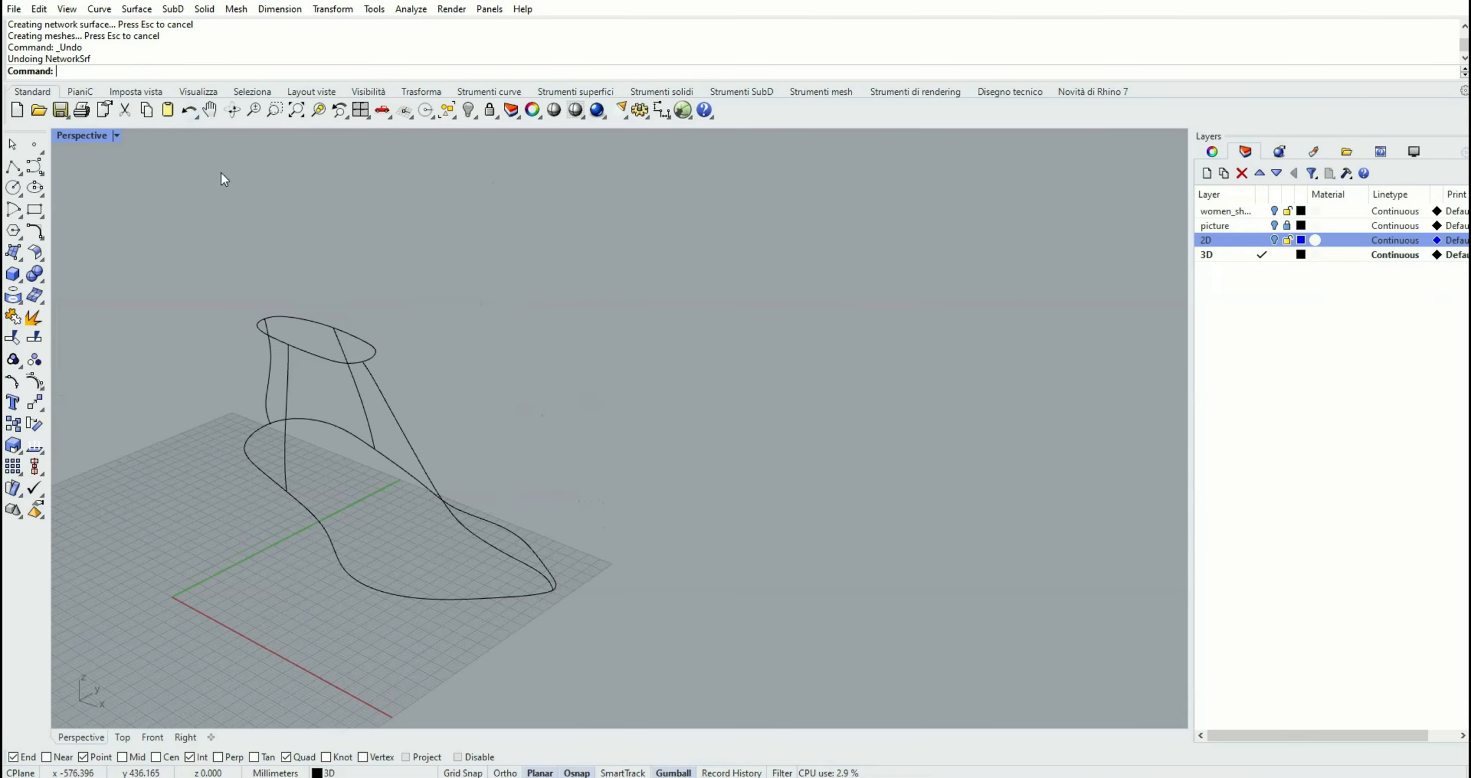
- Turn on Always Record History and enable the history Update option
right_click(735, 769)
left_click(782, 709)
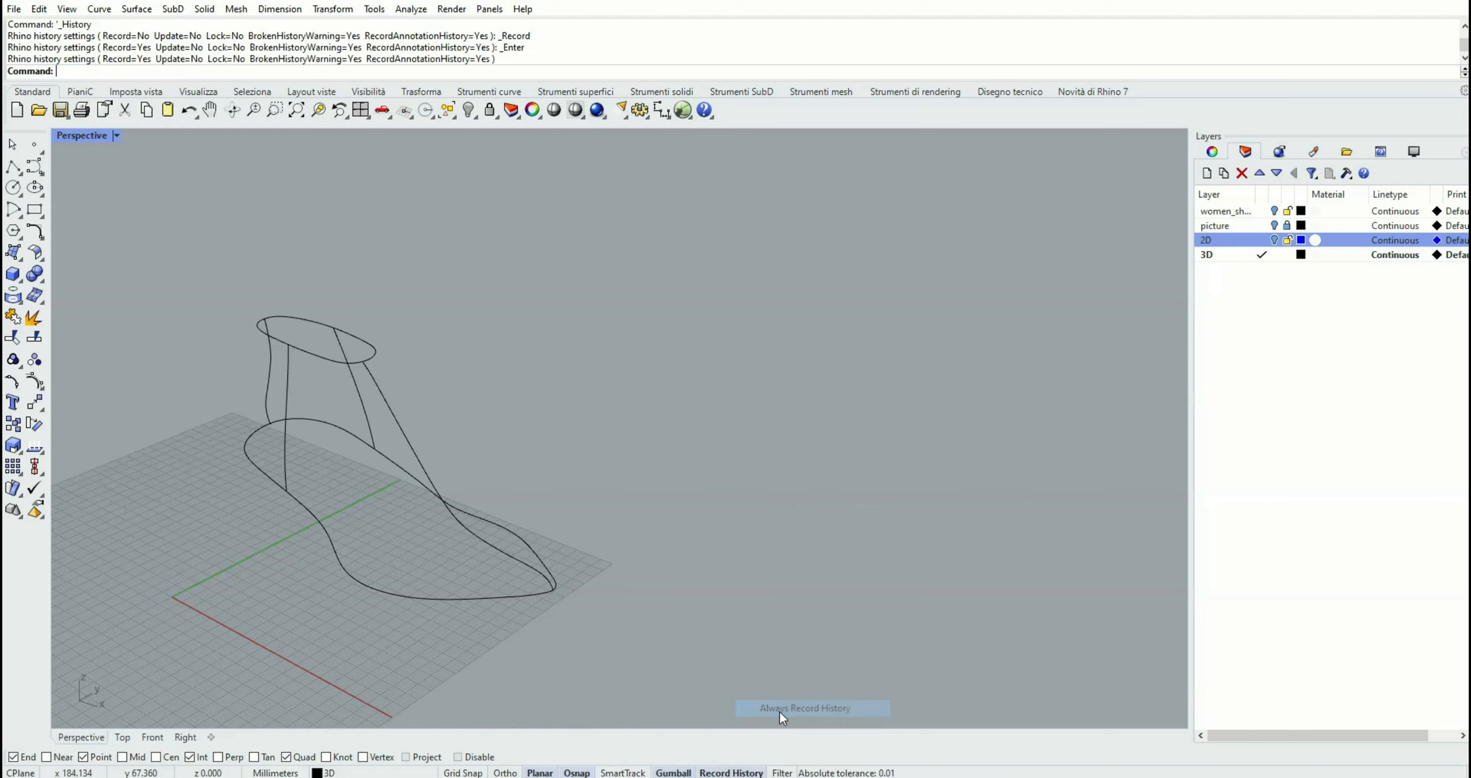
right_click(731, 773)
left_click(780, 727)
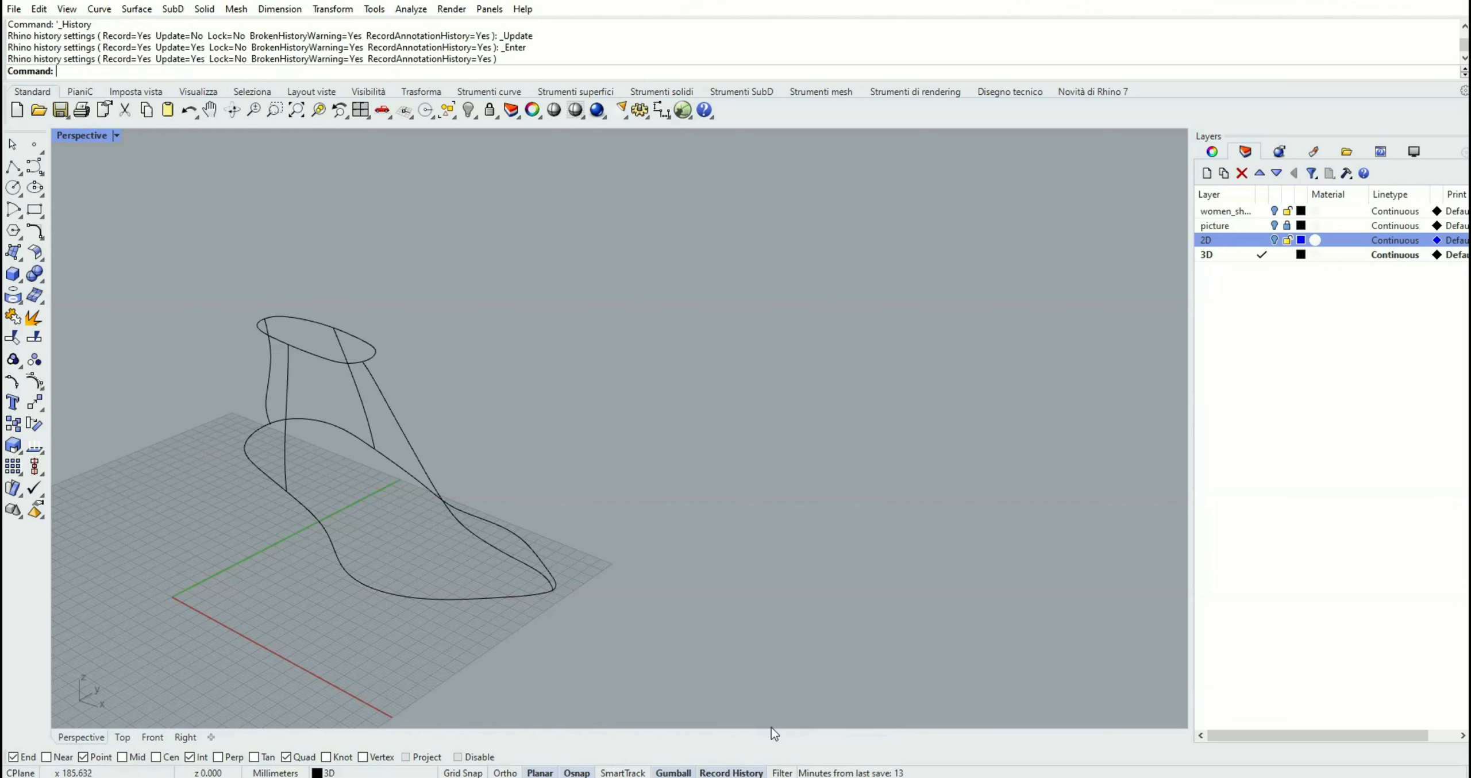
- Build a network surface from all six last curves, using Position matching on edges A and C, and clear the selection
left_click_drag(181, 240, 630, 650)
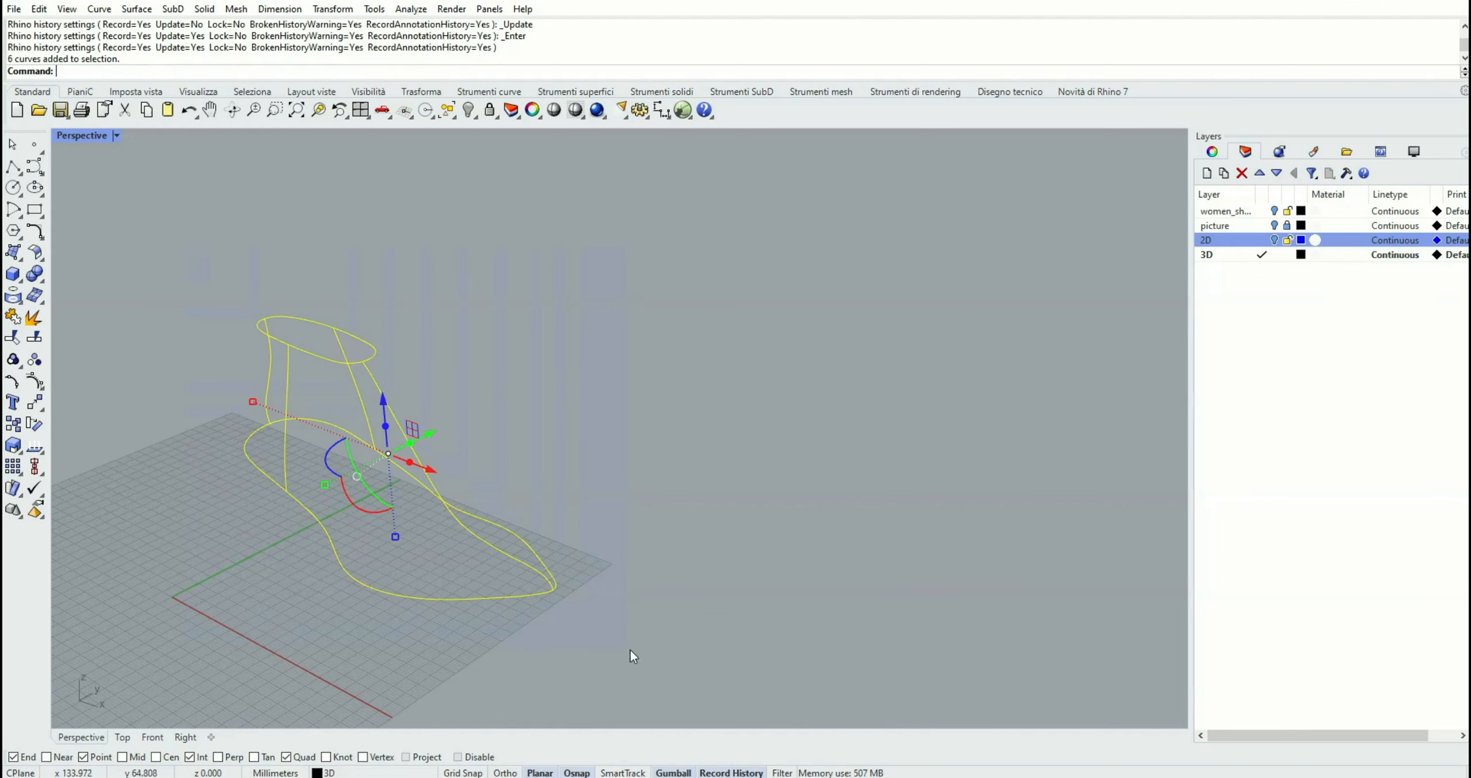
left_click(17, 256)
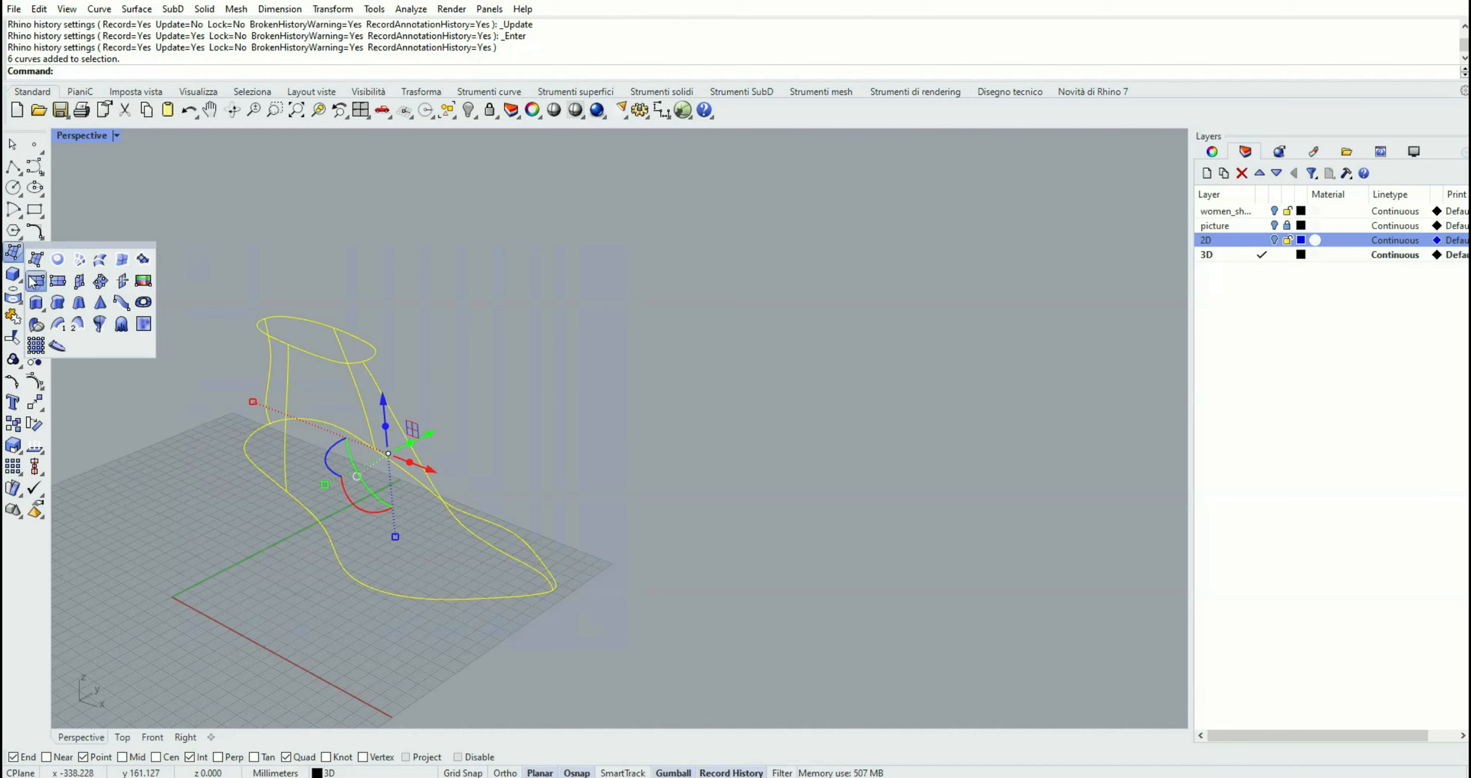
left_click(79, 261)
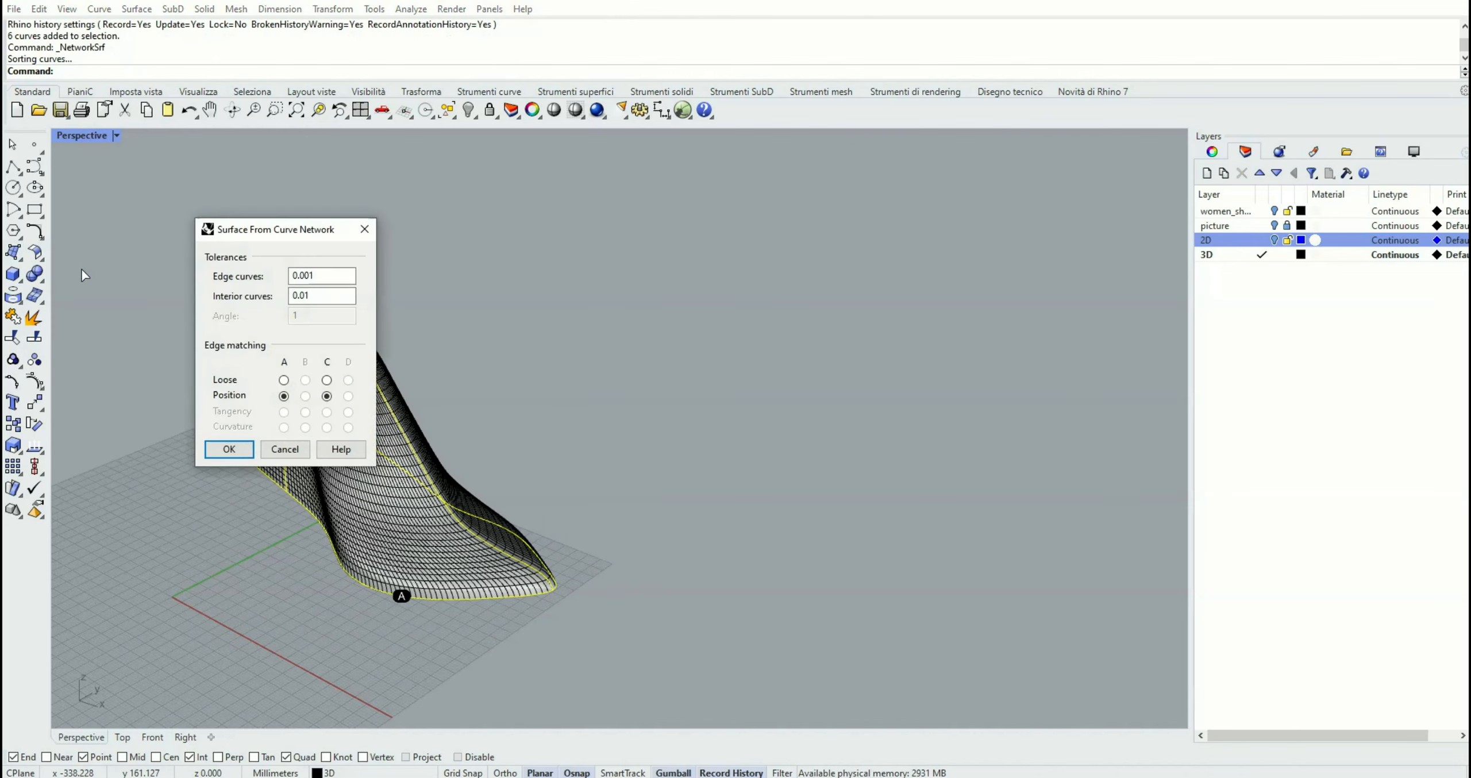
left_click(225, 448)
right_click_drag(428, 384, 626, 302)
scroll(603, 317, "up", 3)
left_click(628, 299)
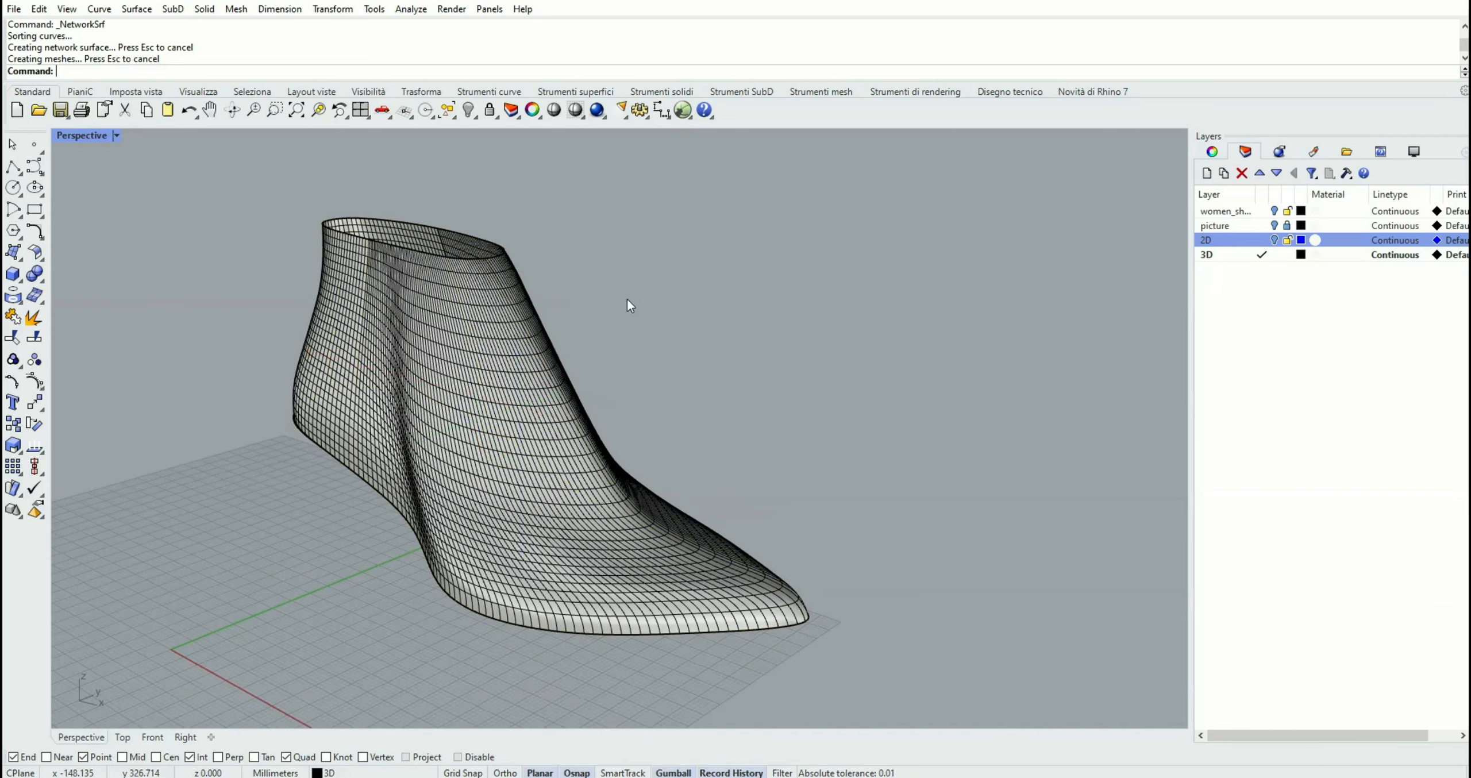
- Select the network surface and set the Perspective viewport's display mode to Rendered
left_click(508, 354)
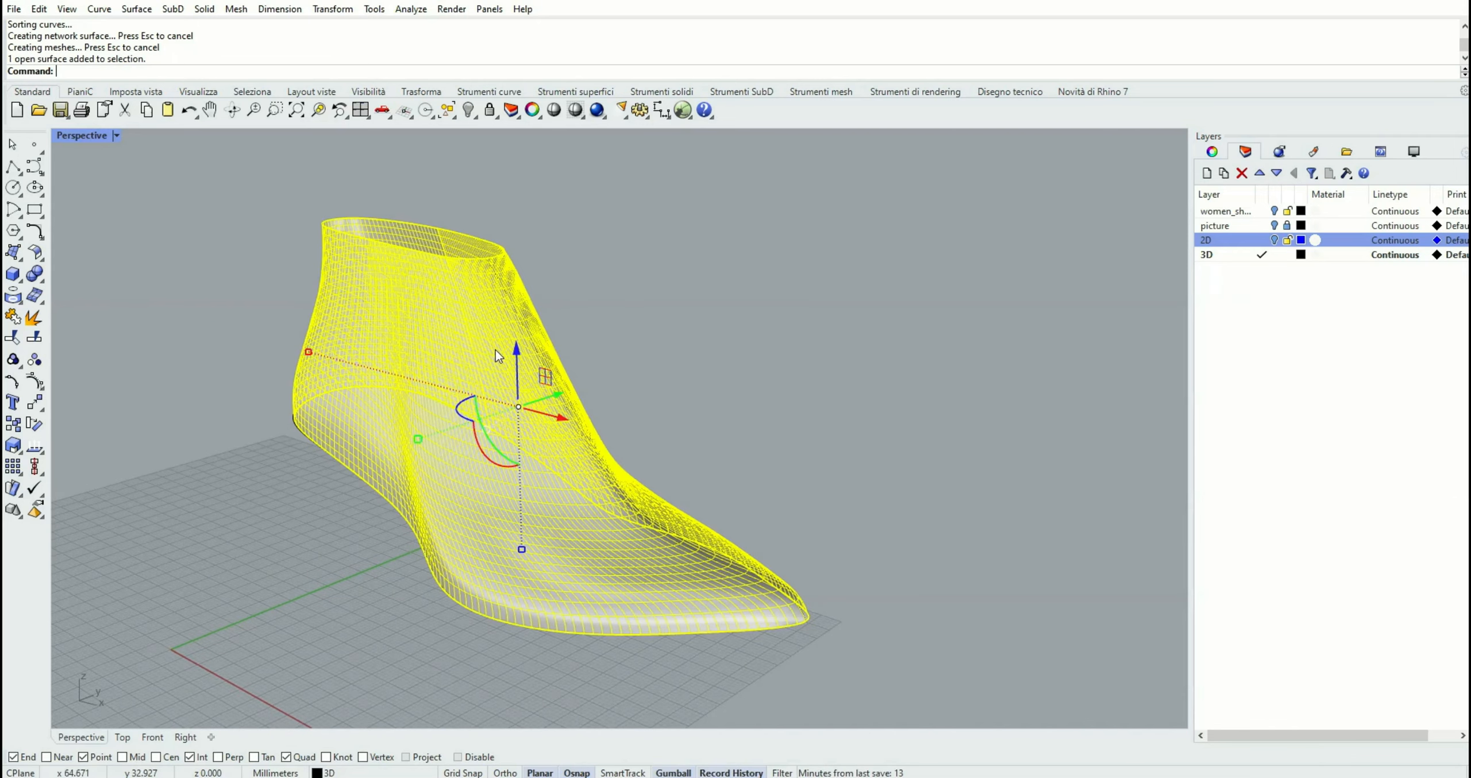
left_click(116, 135)
left_click(116, 224)
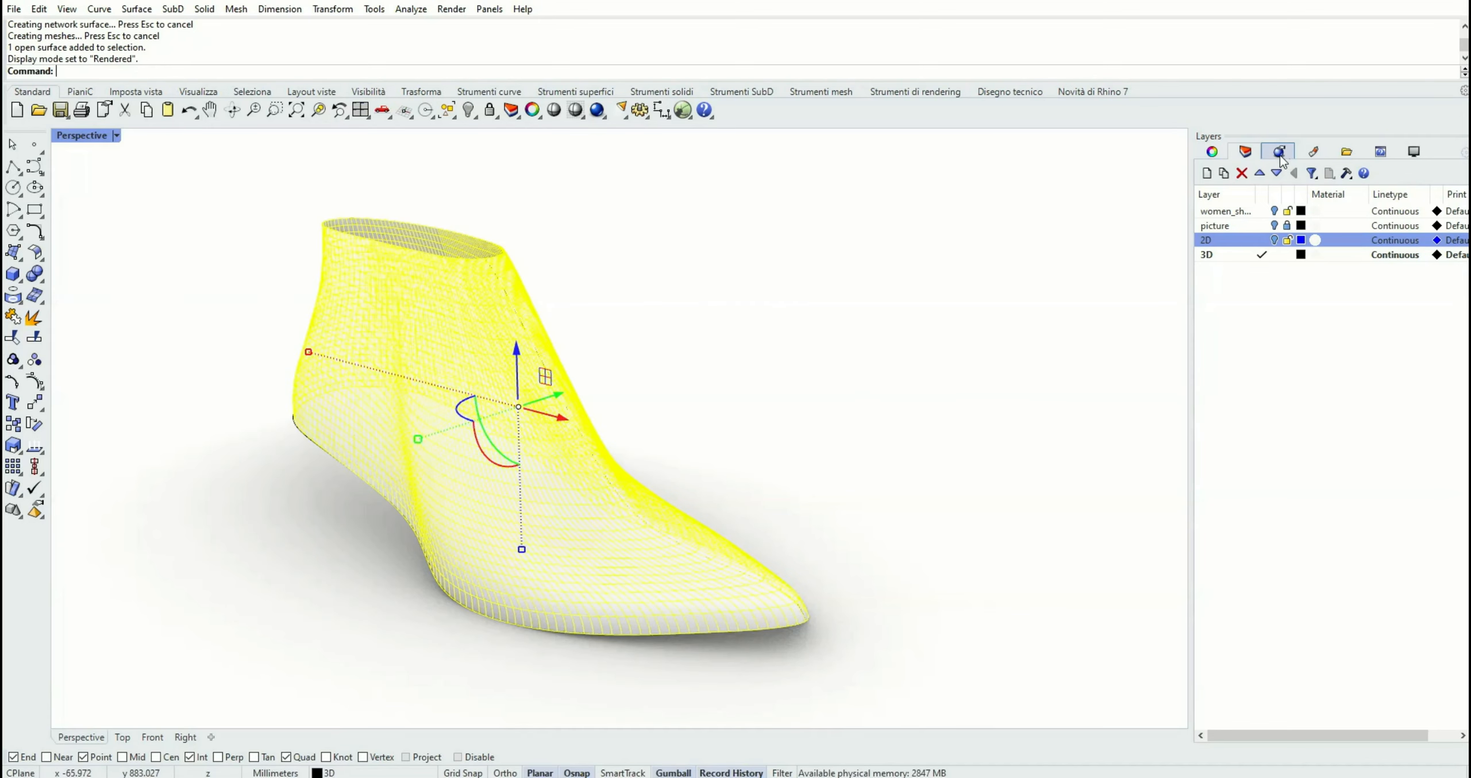
- Create a new Paint material and set its color to Red
left_click(1280, 154)
left_click(1321, 153)
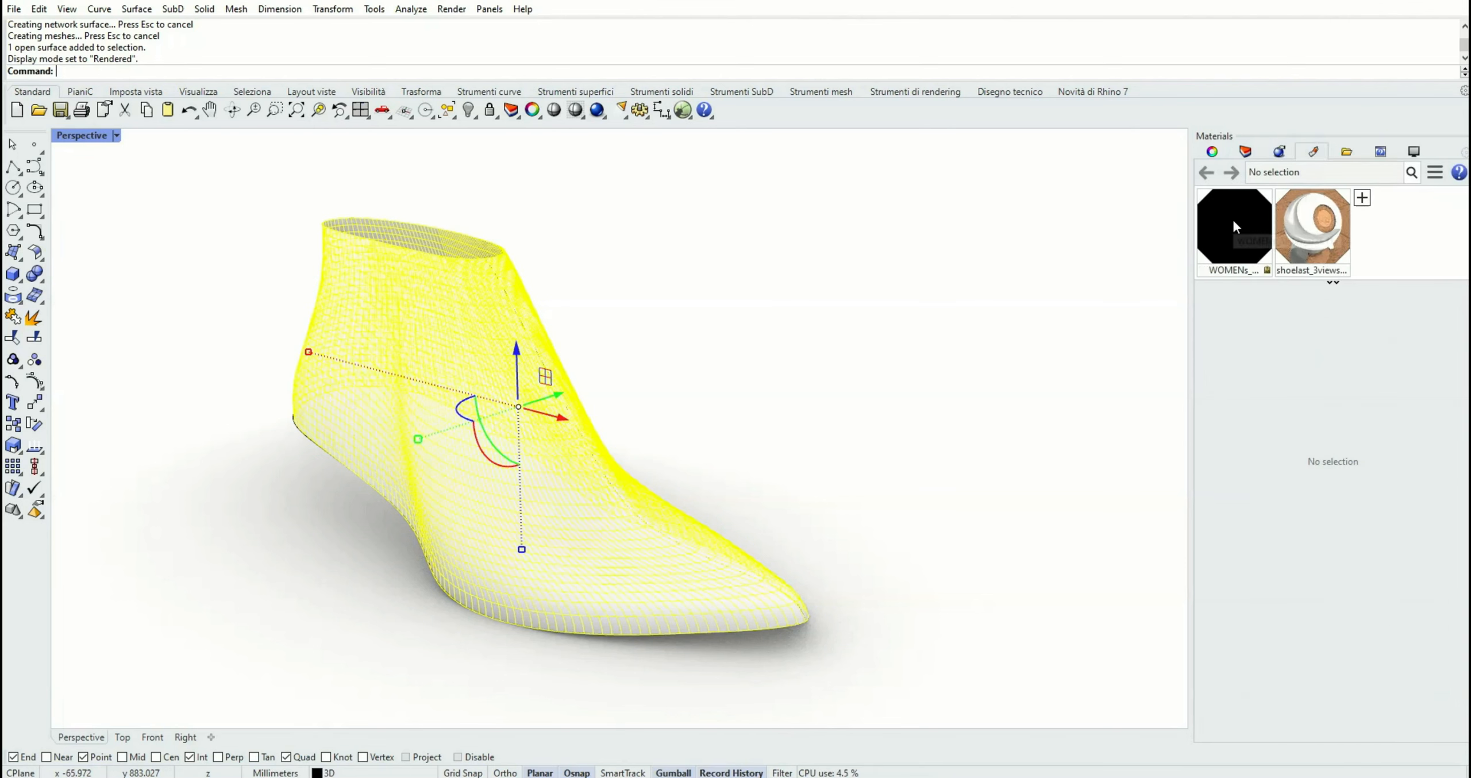
left_click(1363, 198)
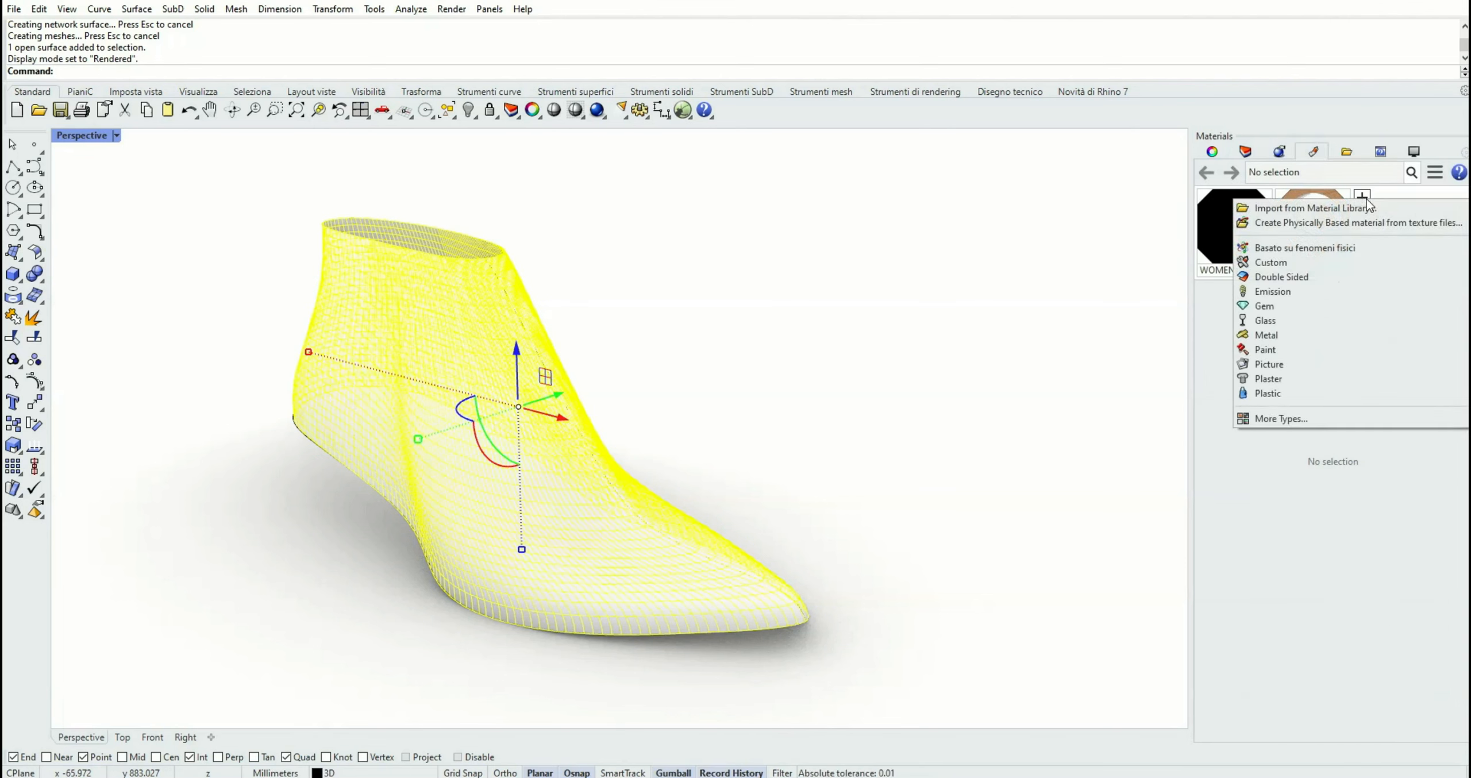
left_click(1268, 350)
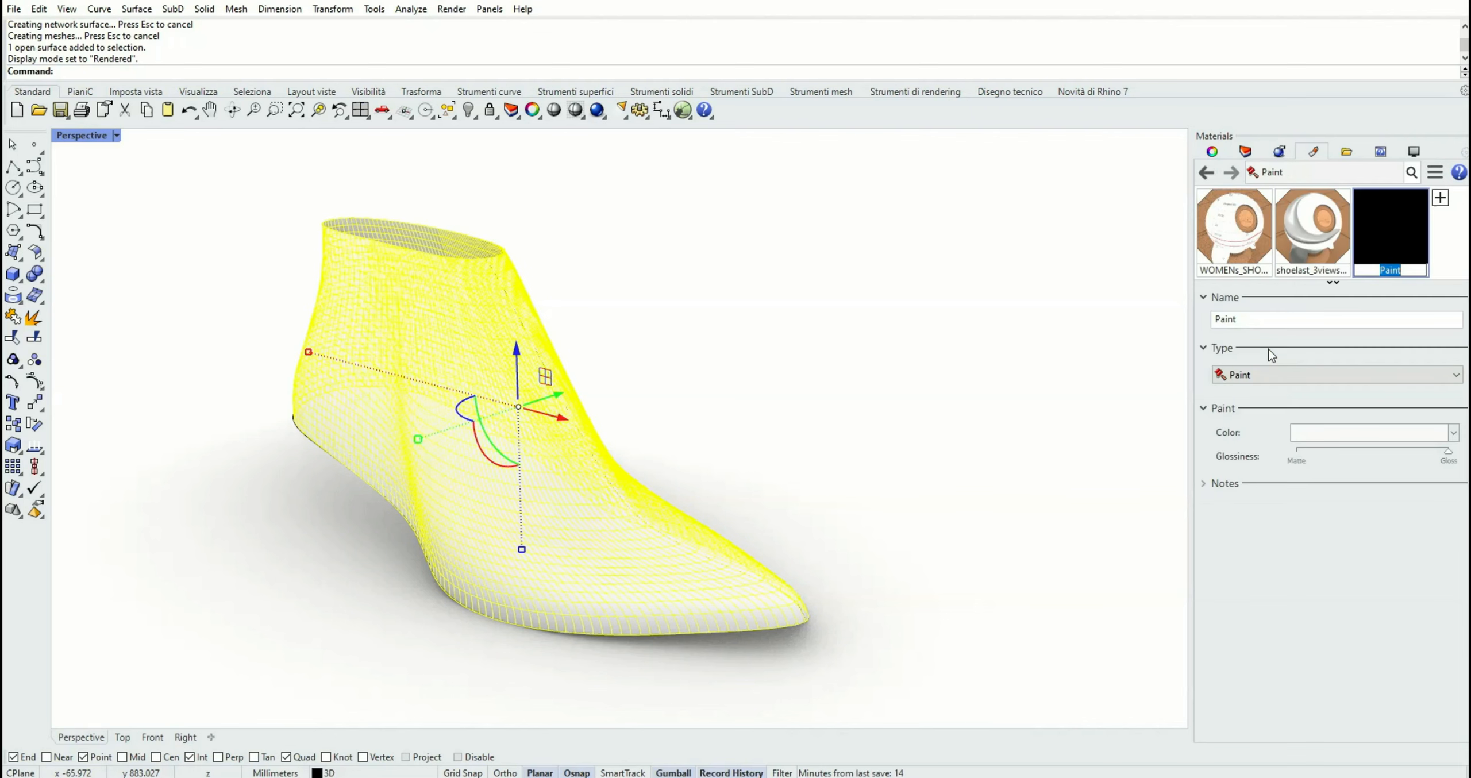
left_click(1309, 435)
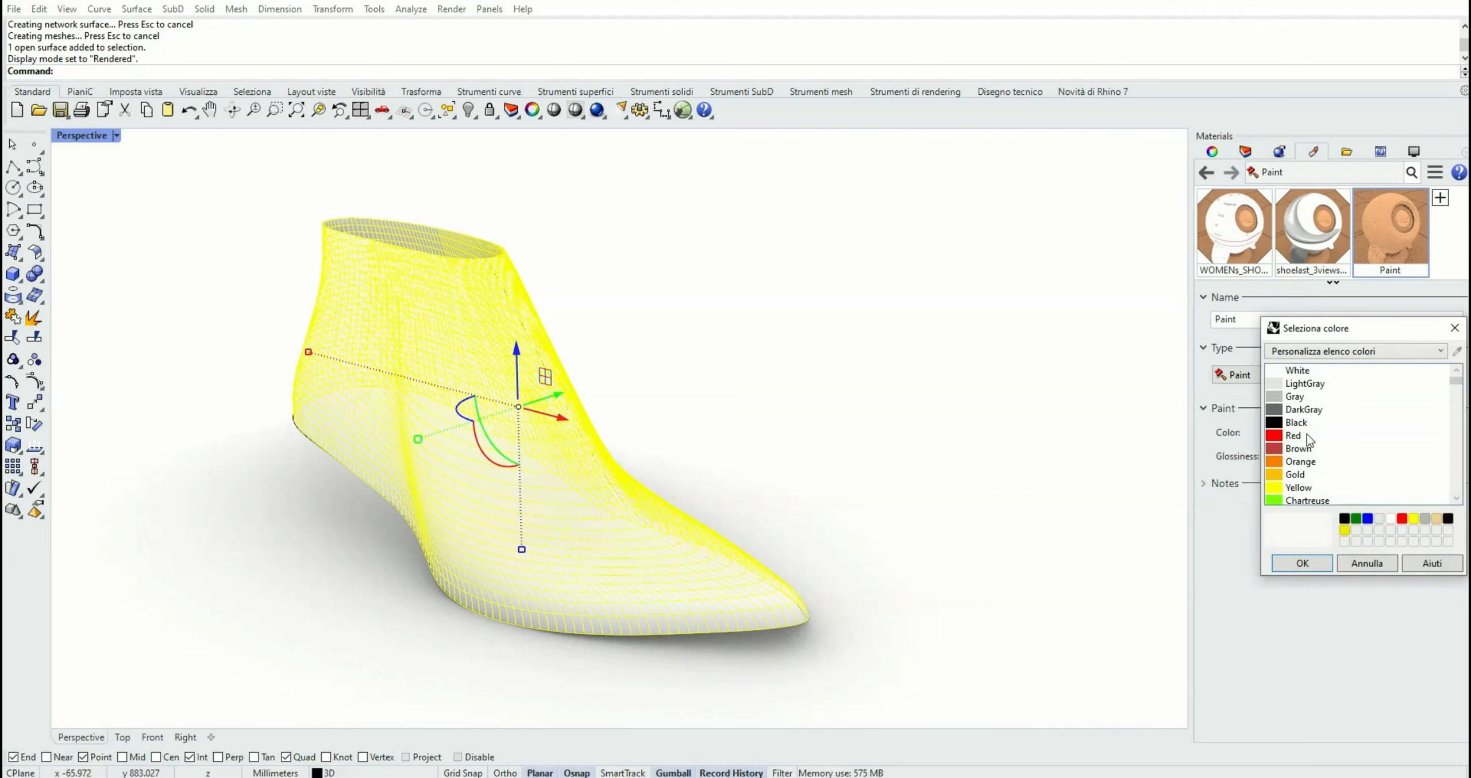
left_click(1293, 435)
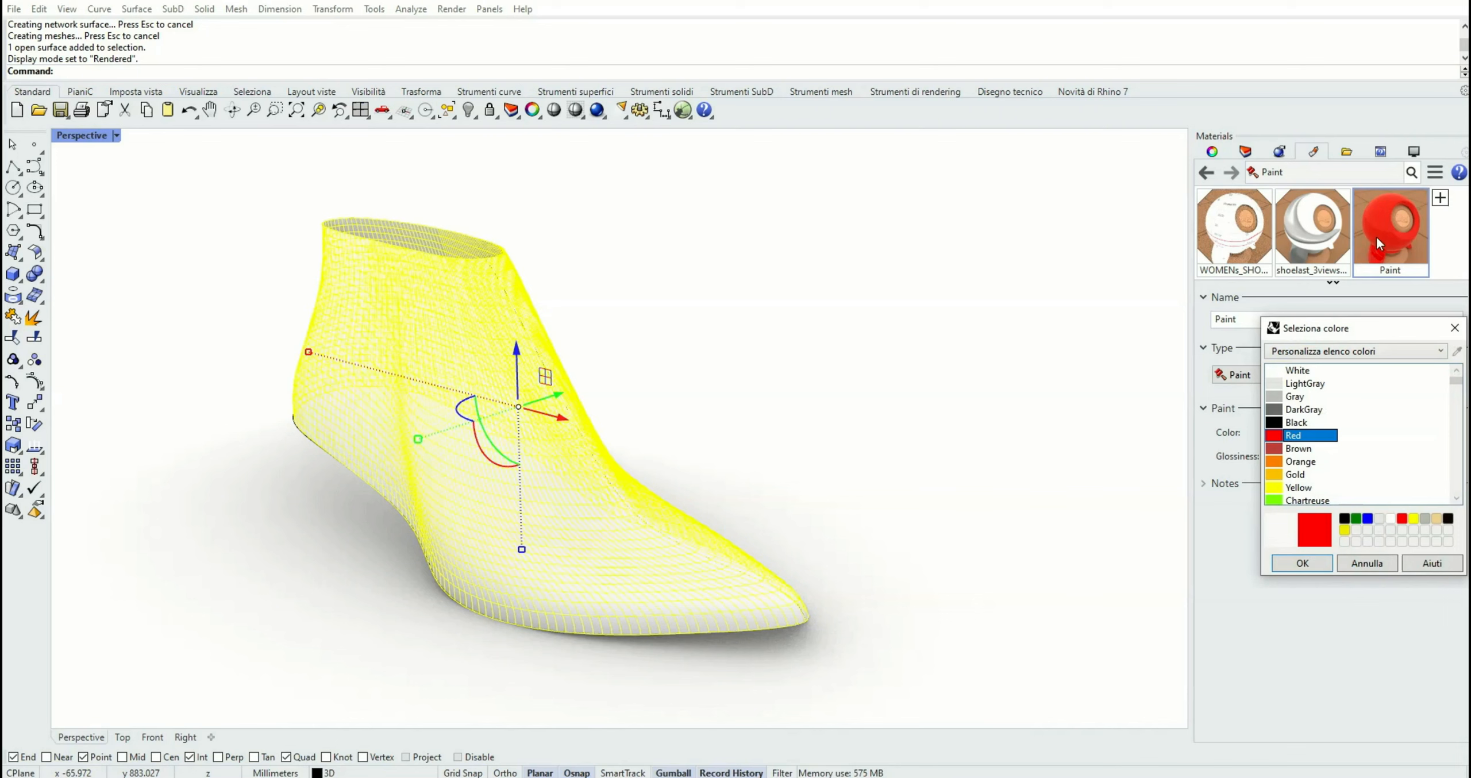
left_click(1304, 564)
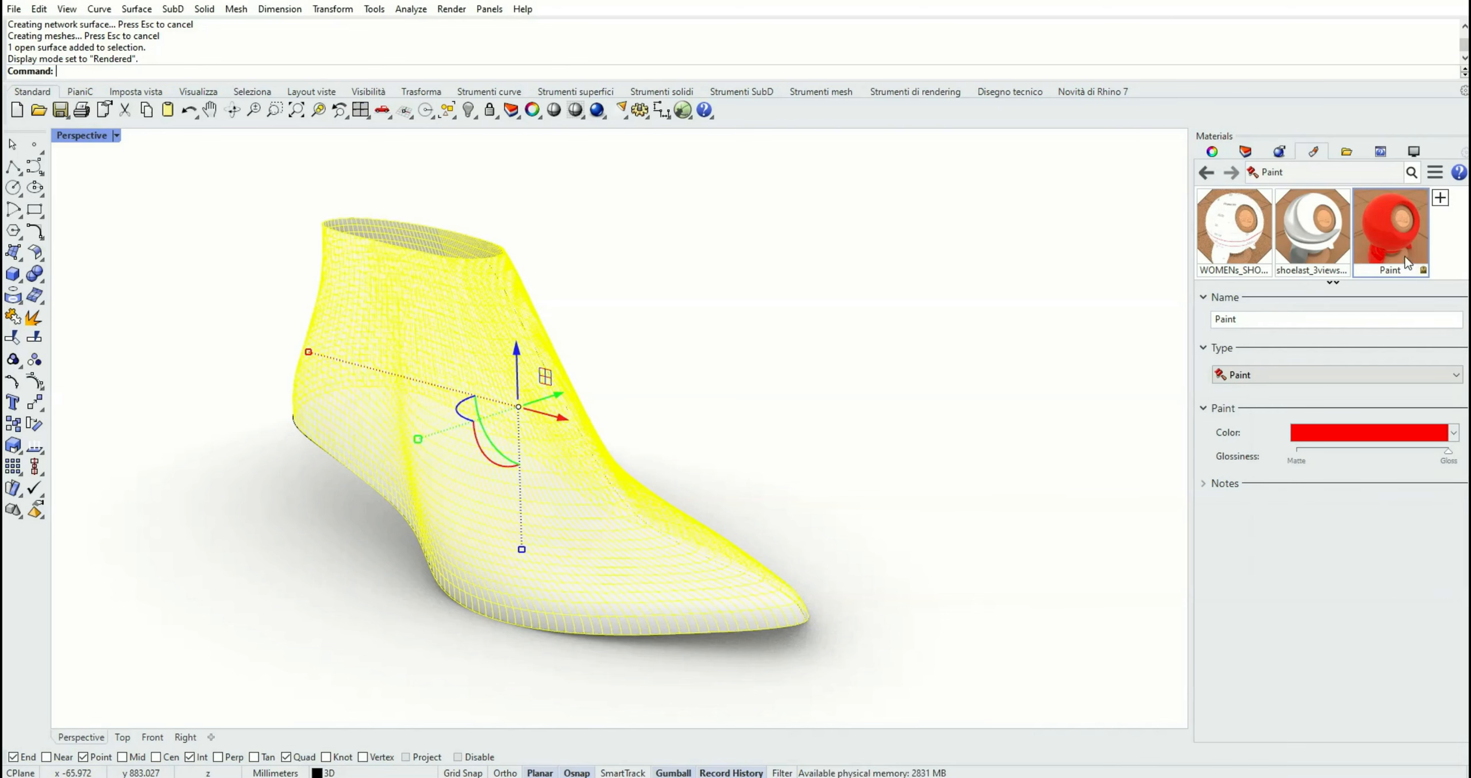
- Assign the red Paint material to the selected last surface and clear the selection
right_click(1388, 227)
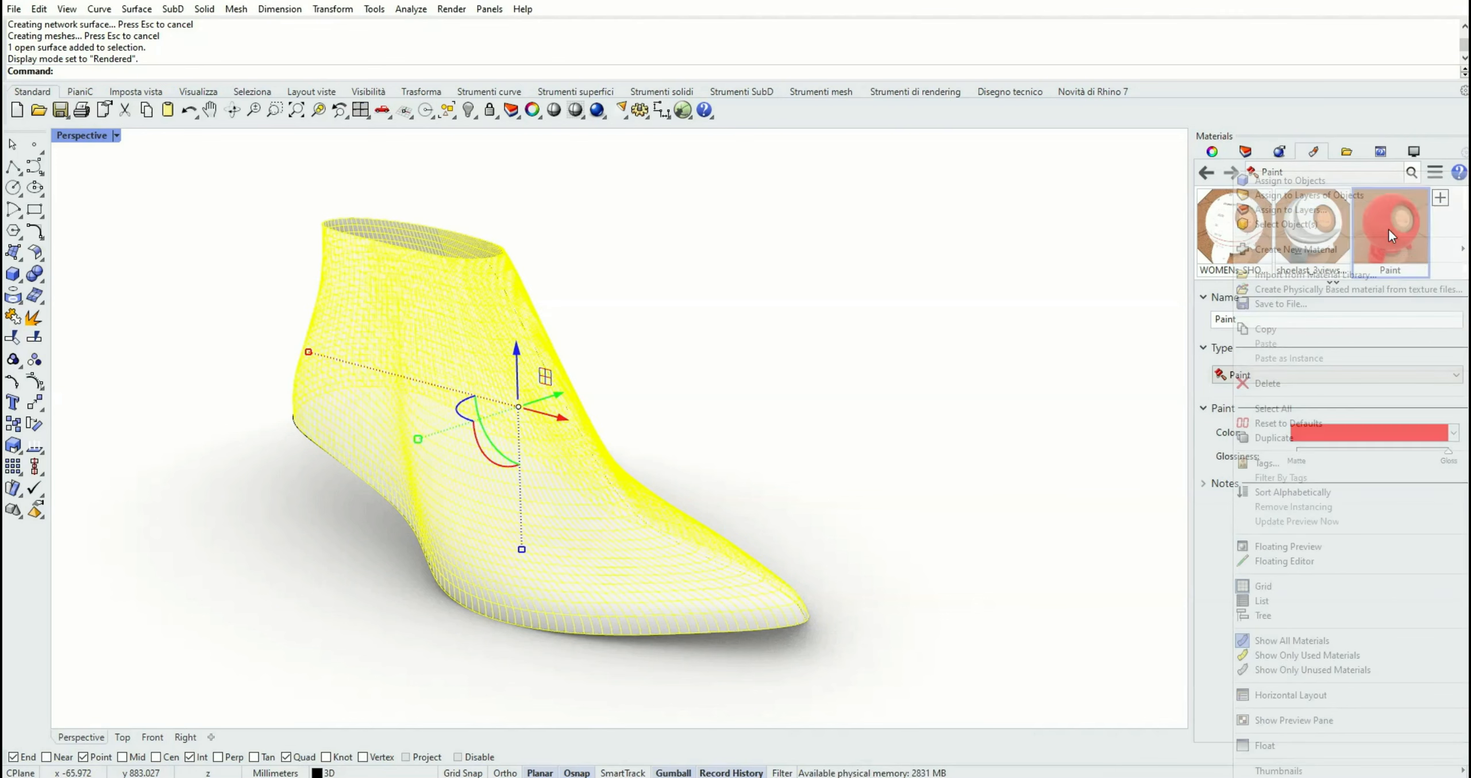
left_click(1327, 182)
left_click(872, 345)
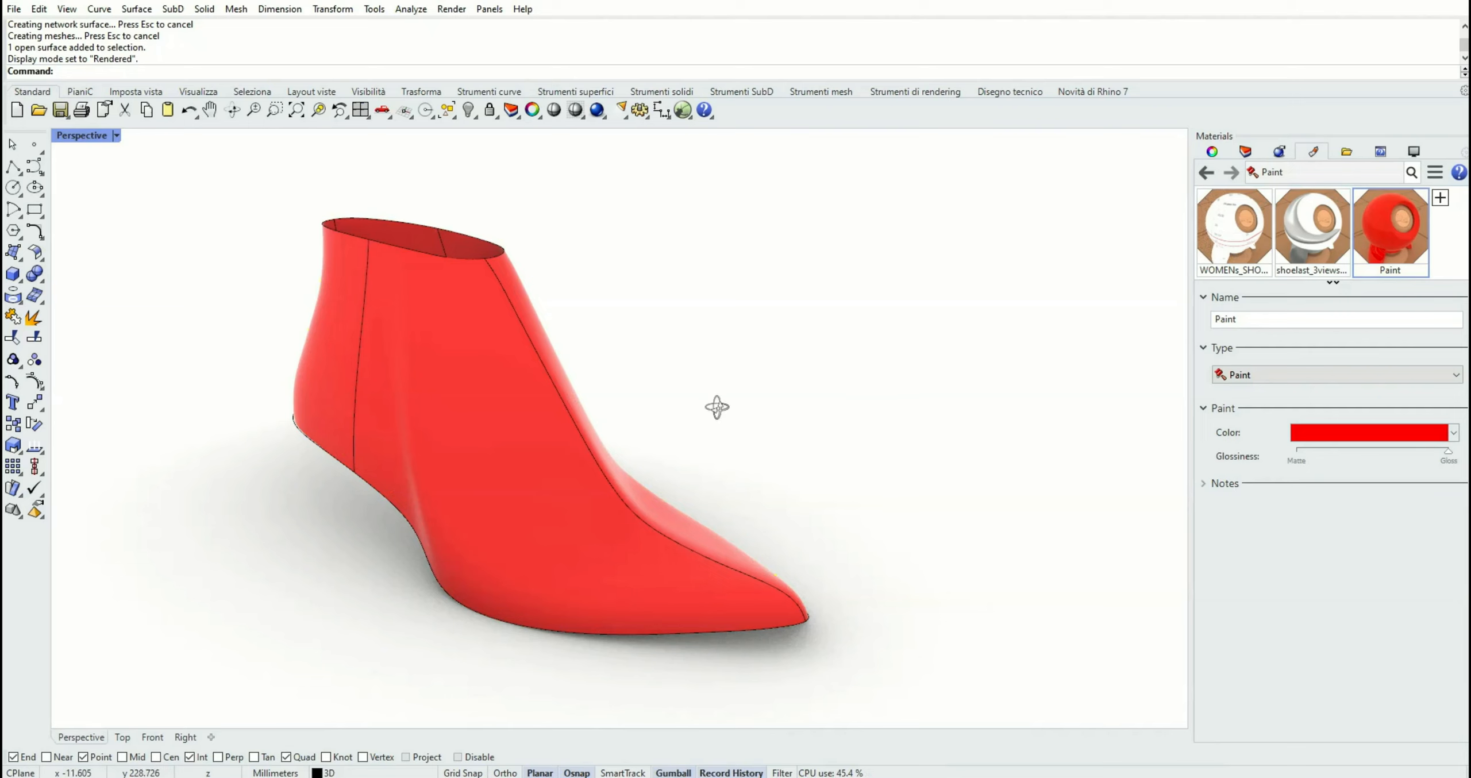
- Inspect the rendered last from several angles, show the 2D layer, and compare the surface with the profile curves in the Right view
right_click_drag(716, 407, 798, 440)
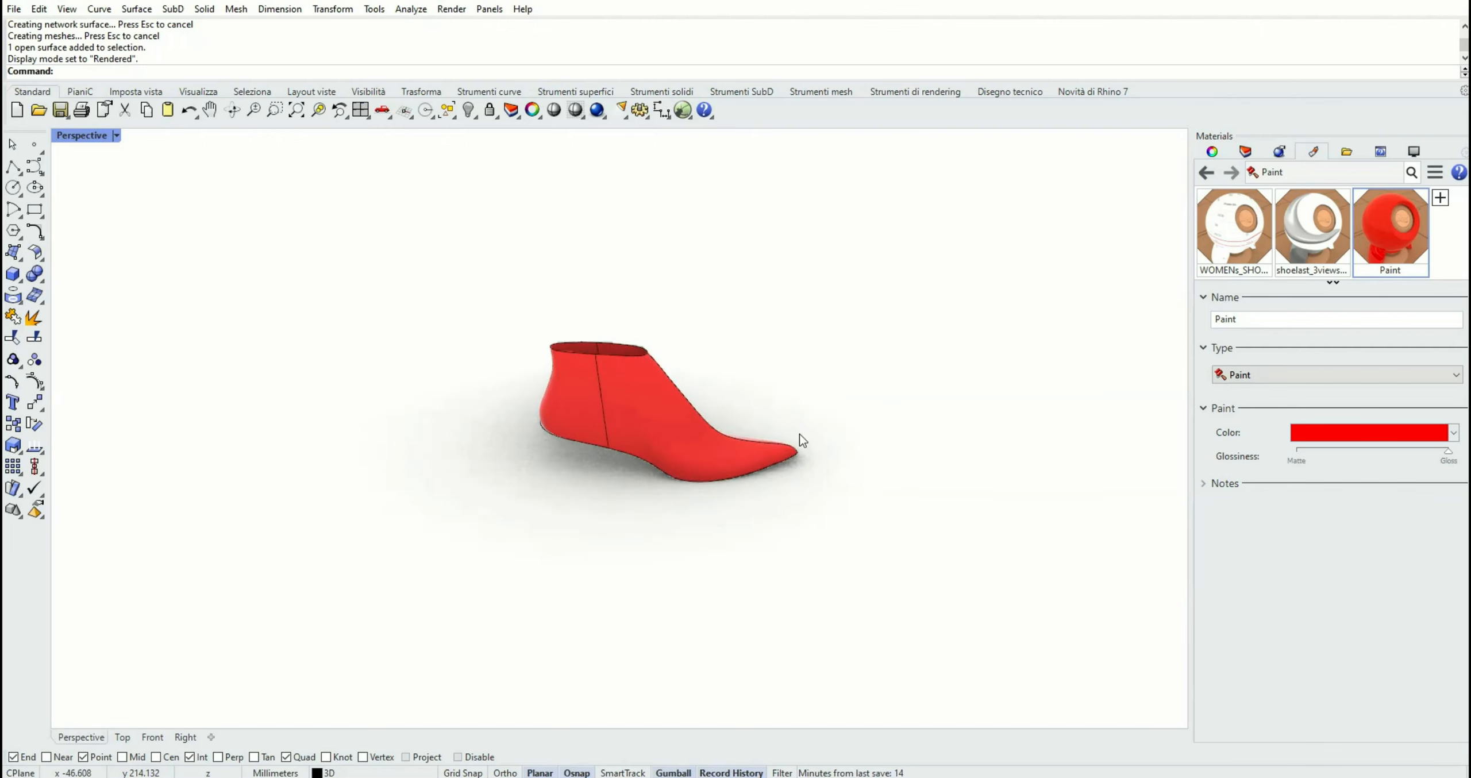
right_click_drag(579, 424, 586, 371)
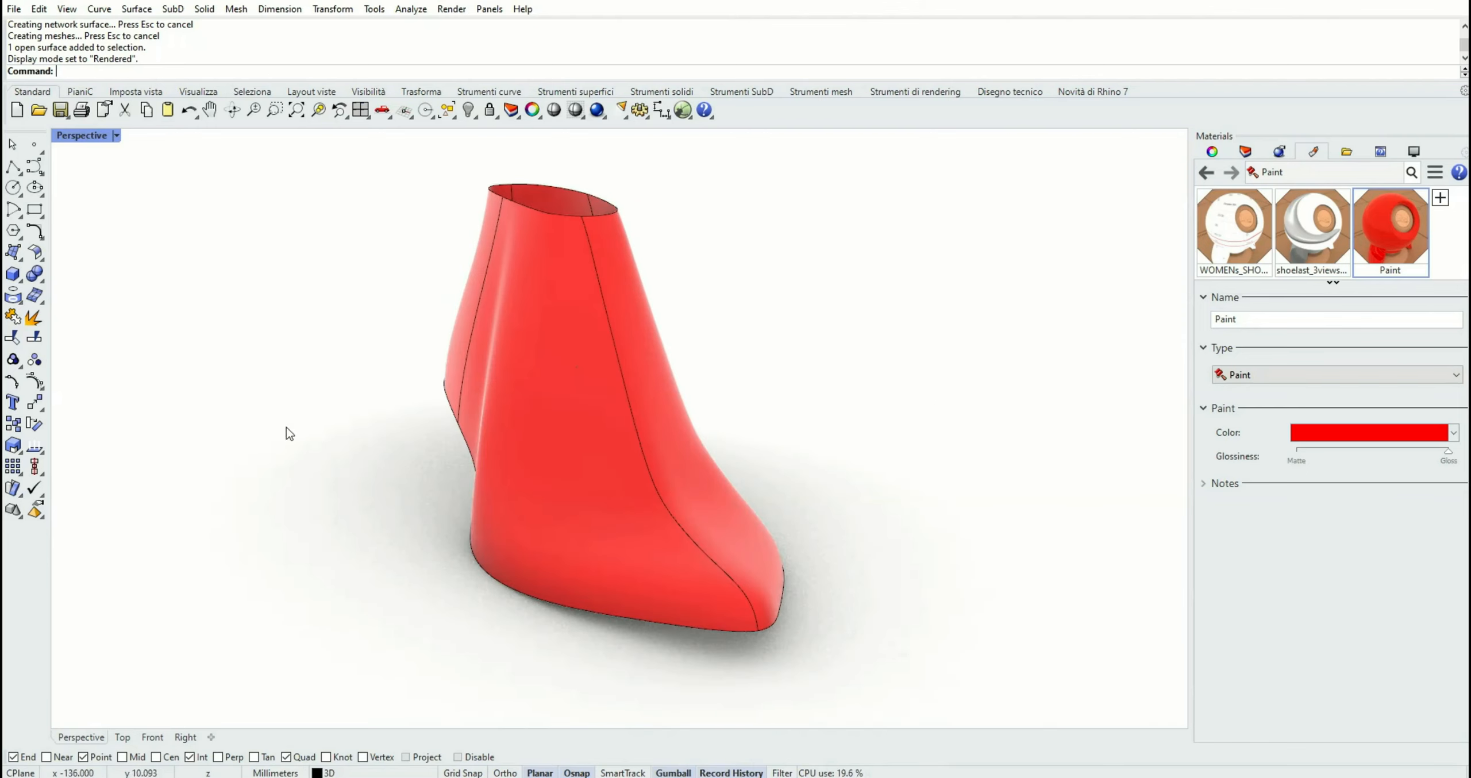
left_click(117, 136)
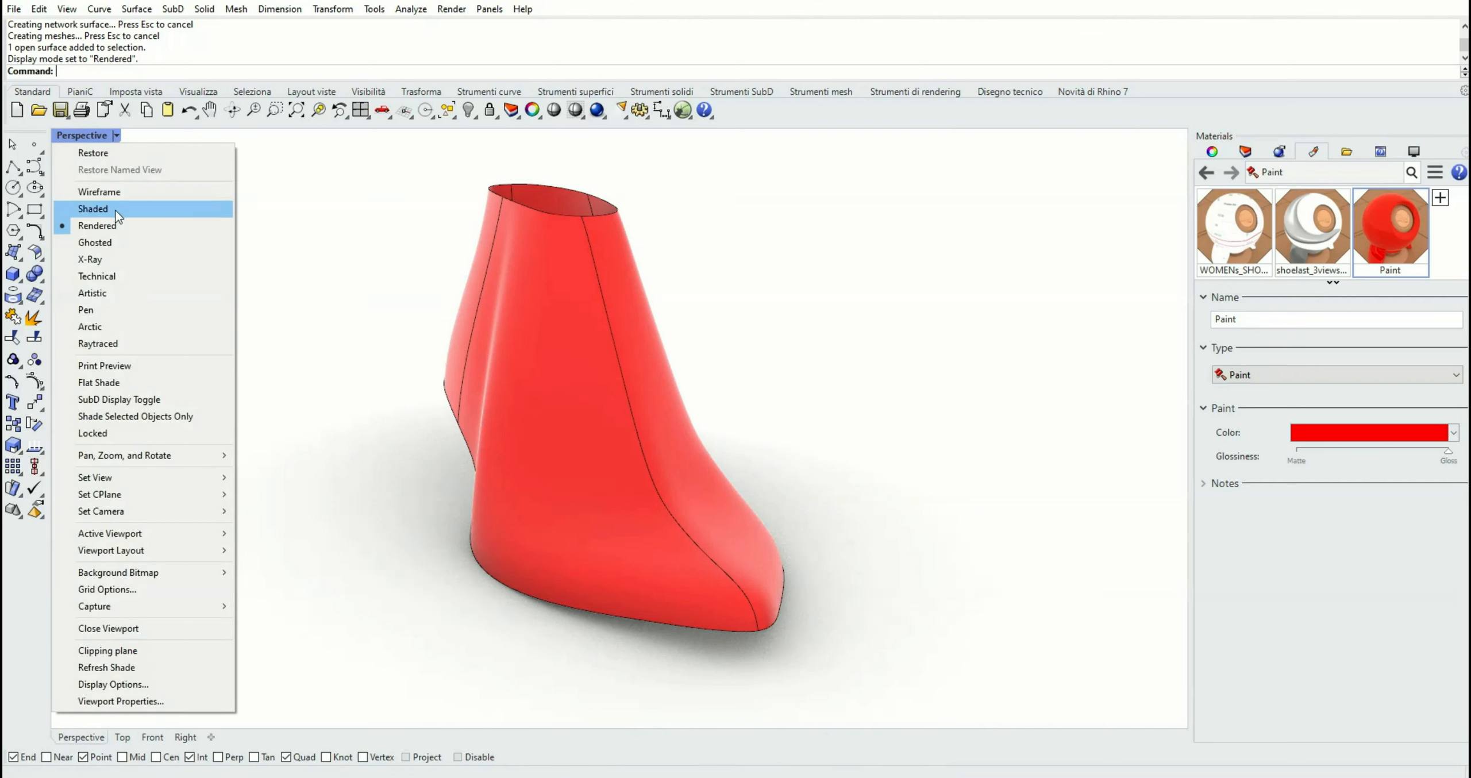
key("Escape")
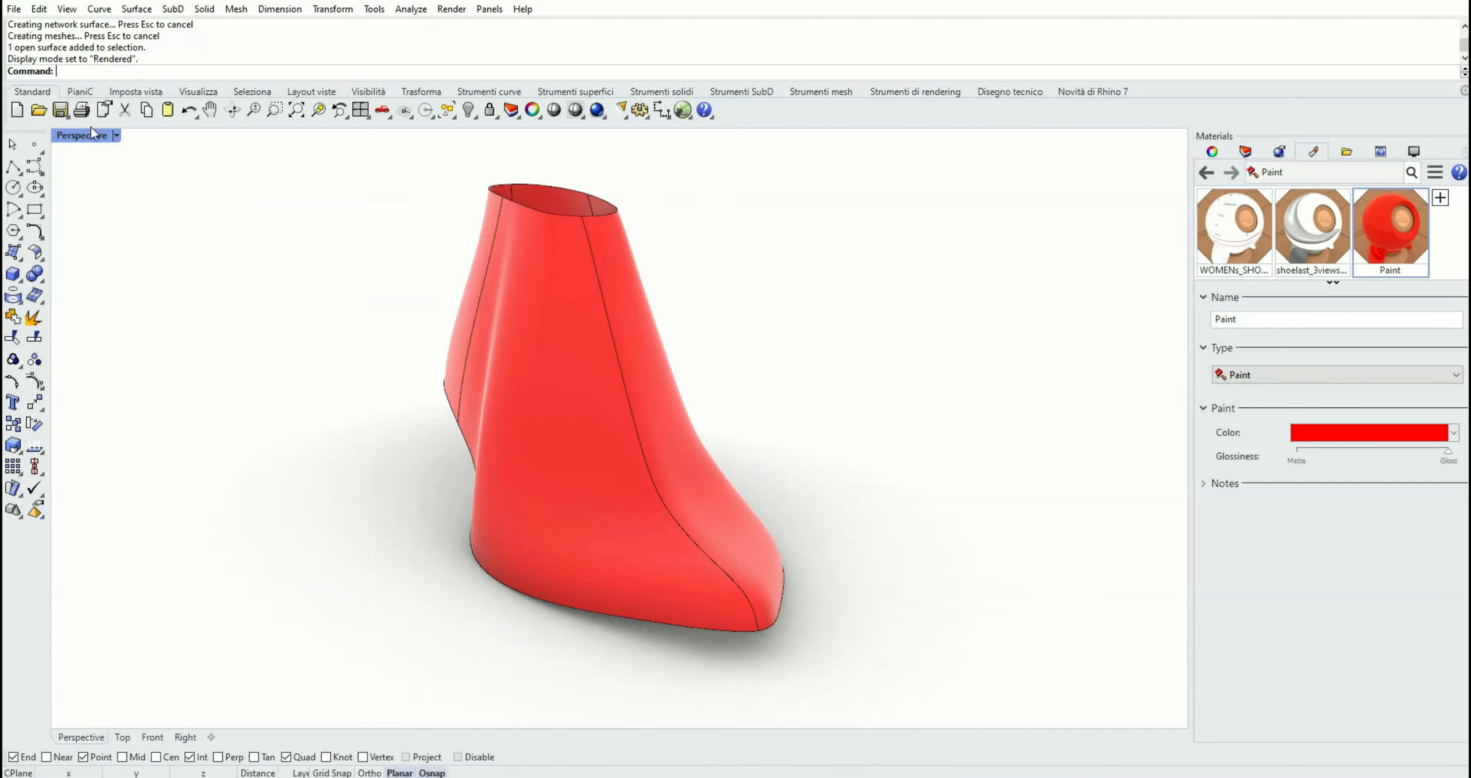
left_click(1210, 151)
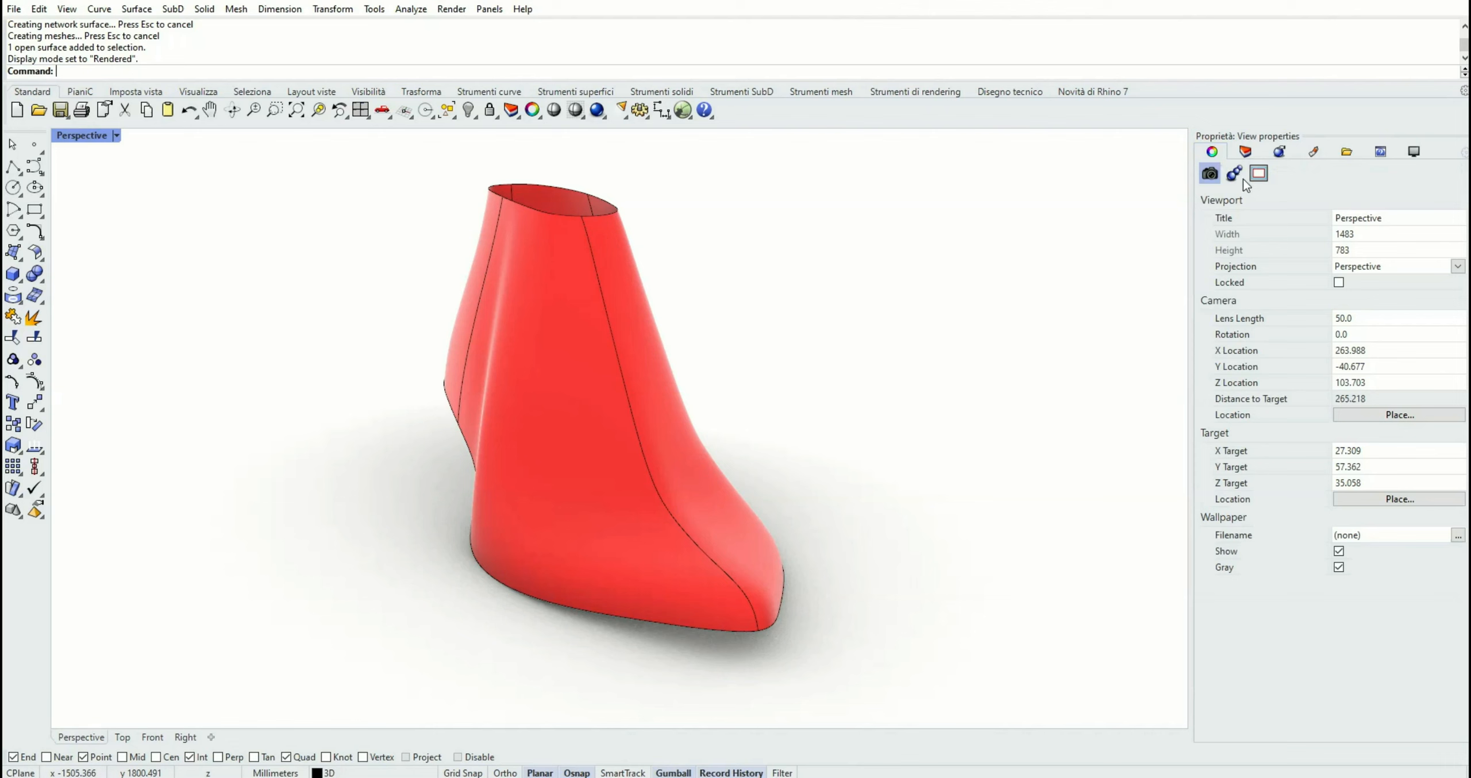
left_click(1245, 152)
left_click(1275, 240)
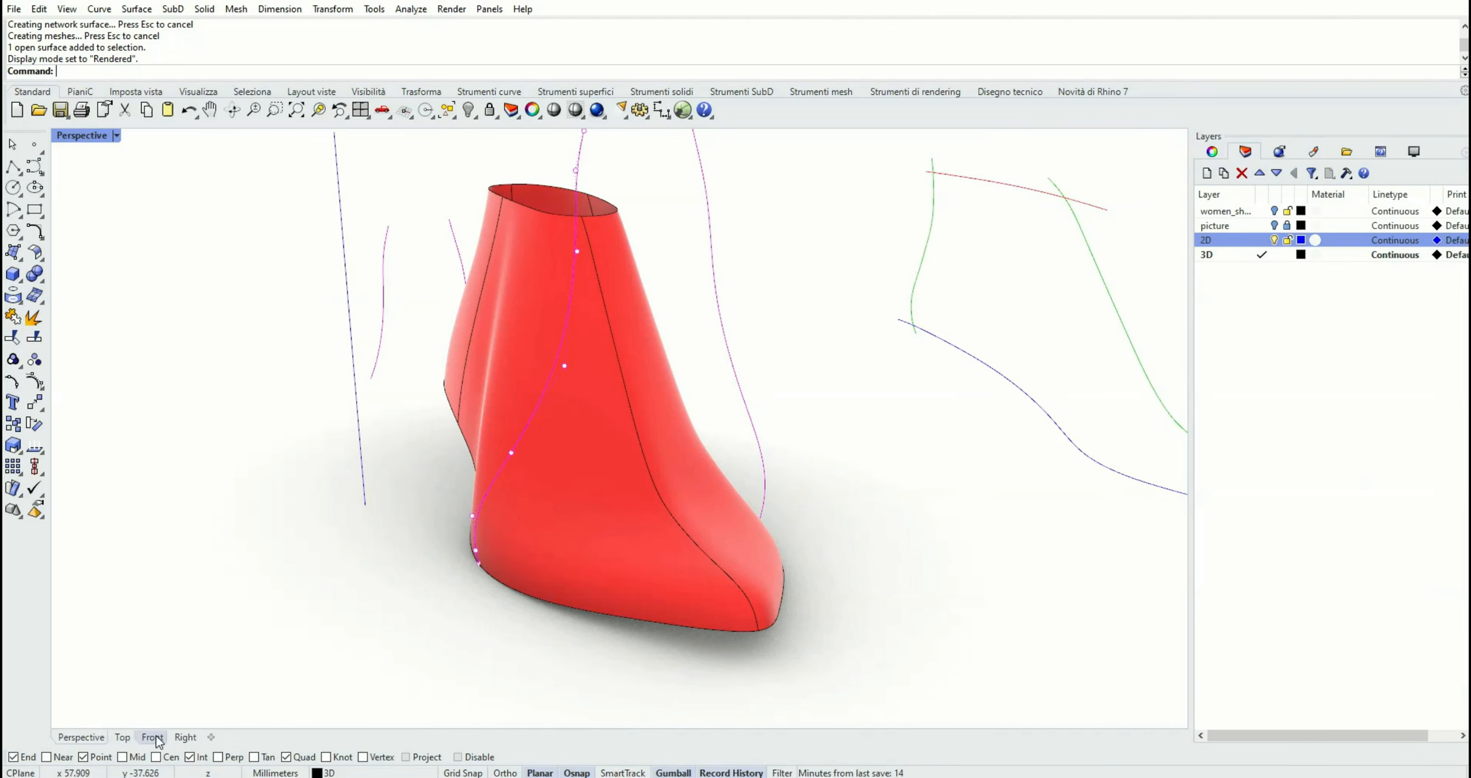
left_click(193, 738)
scroll(550, 381, "up", 1)
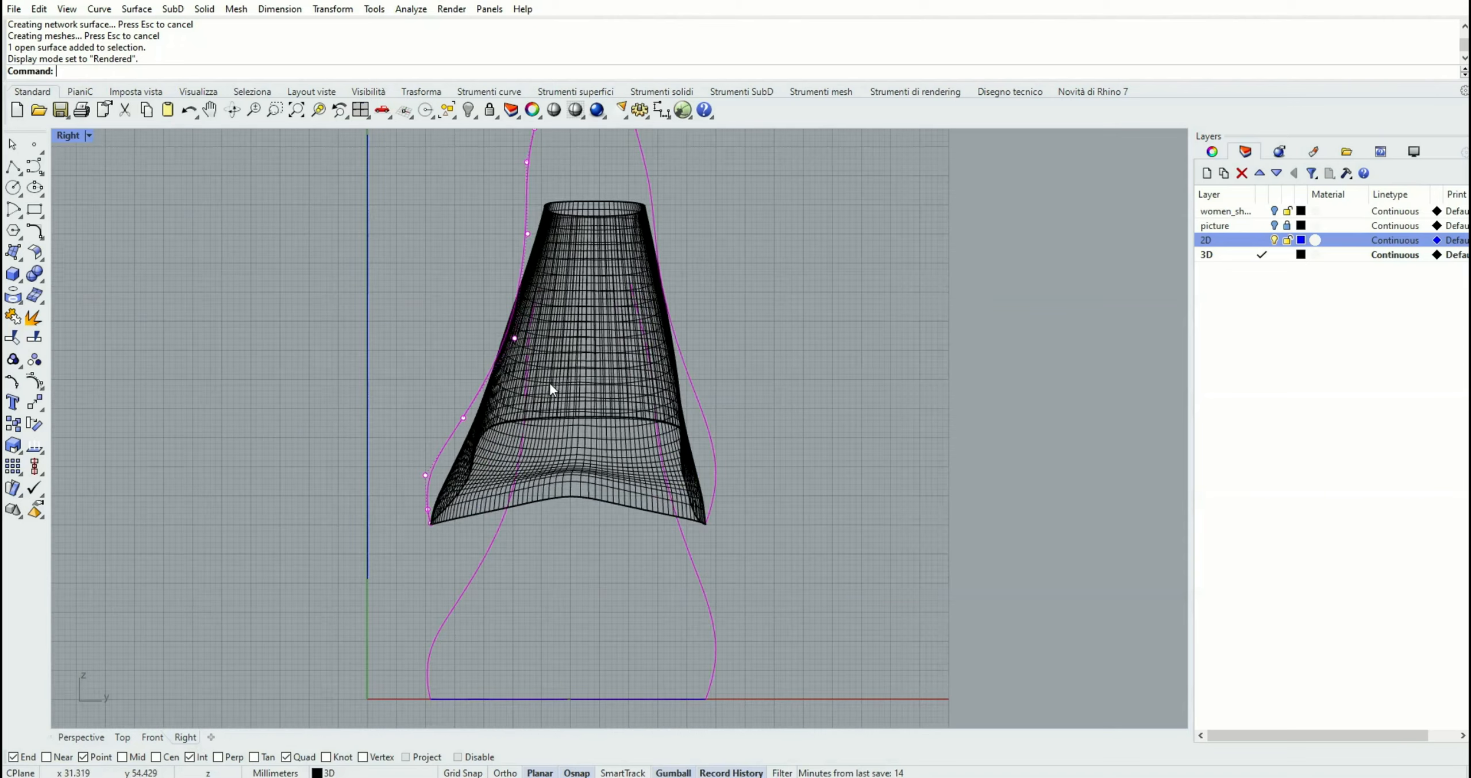
scroll(569, 379, "up", 1)
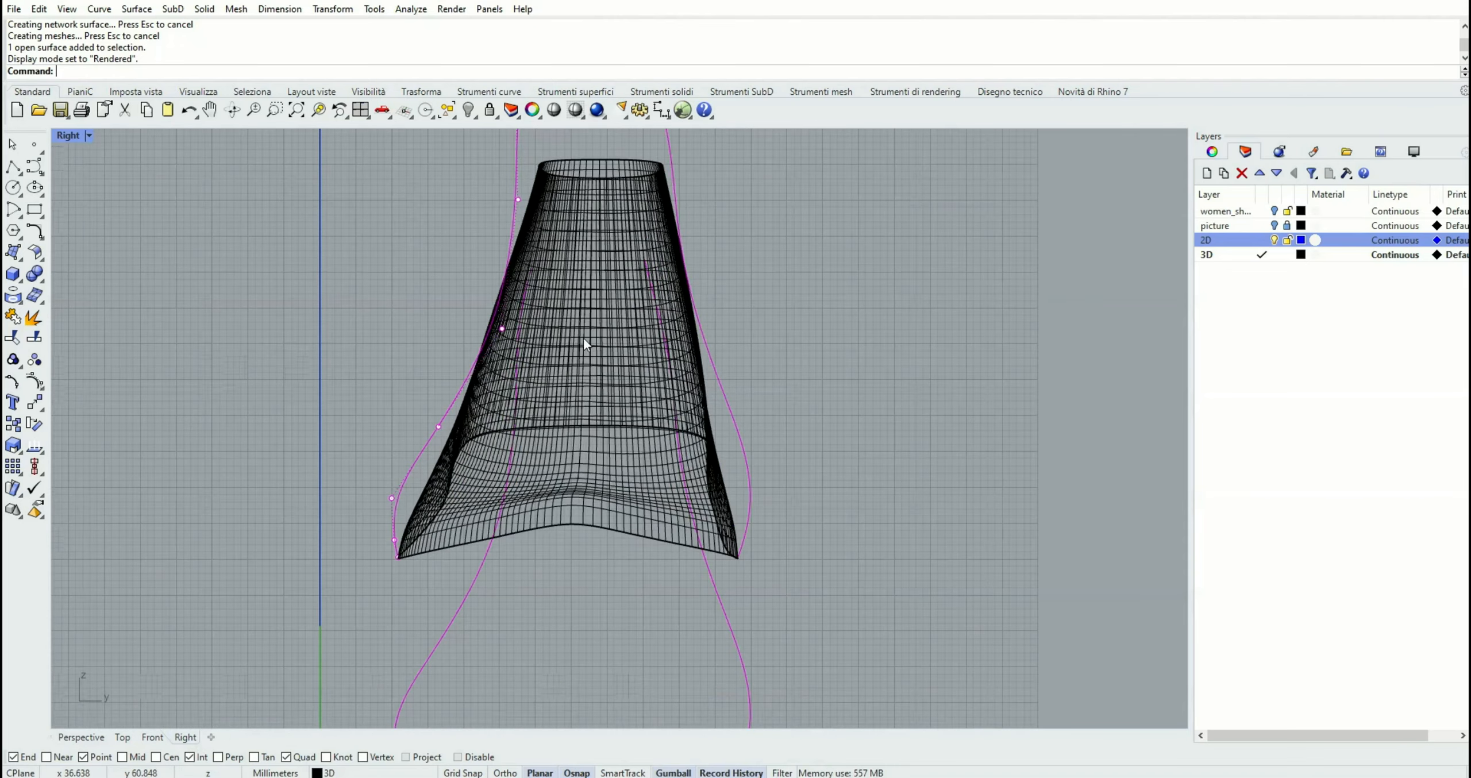
right_click_drag(585, 345, 580, 395)
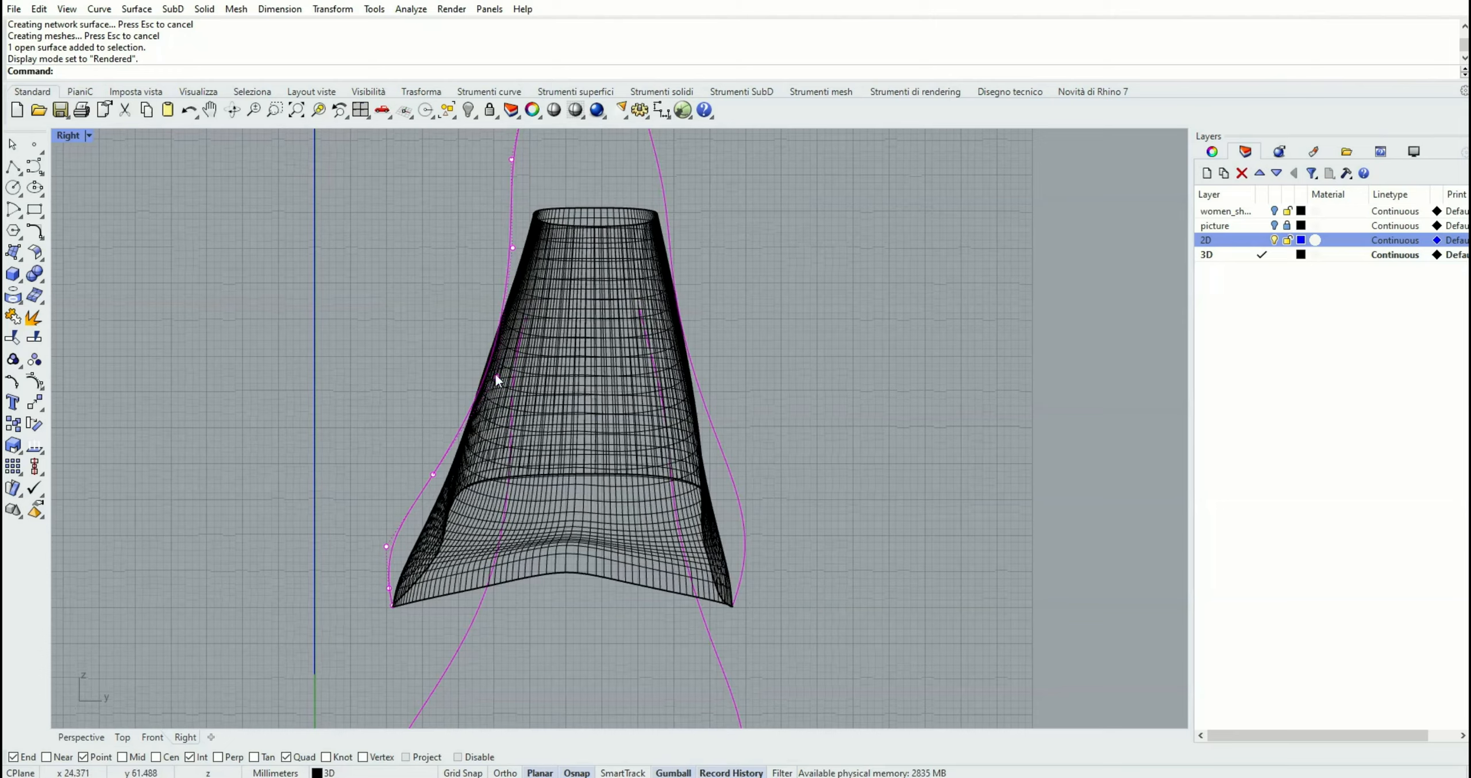
mouse_move(505, 373)
right_mouse_down()
mouse_move(537, 385)
mouse_move(502, 372)
right_mouse_up()
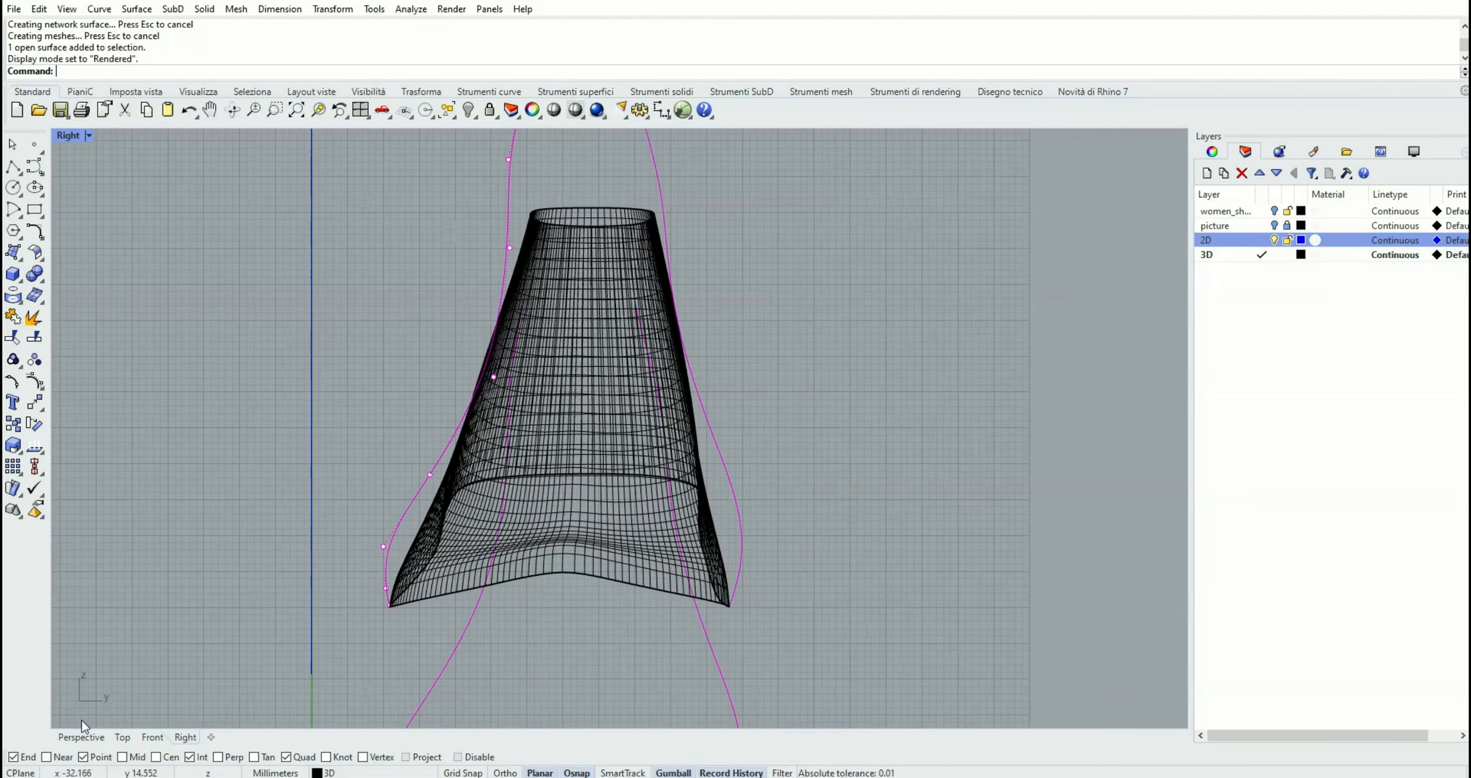
- Compare the last with the 2D profiles in the Perspective and Front views, and hide the 2D layer
left_click(81, 738)
right_click_drag(344, 518, 492, 403)
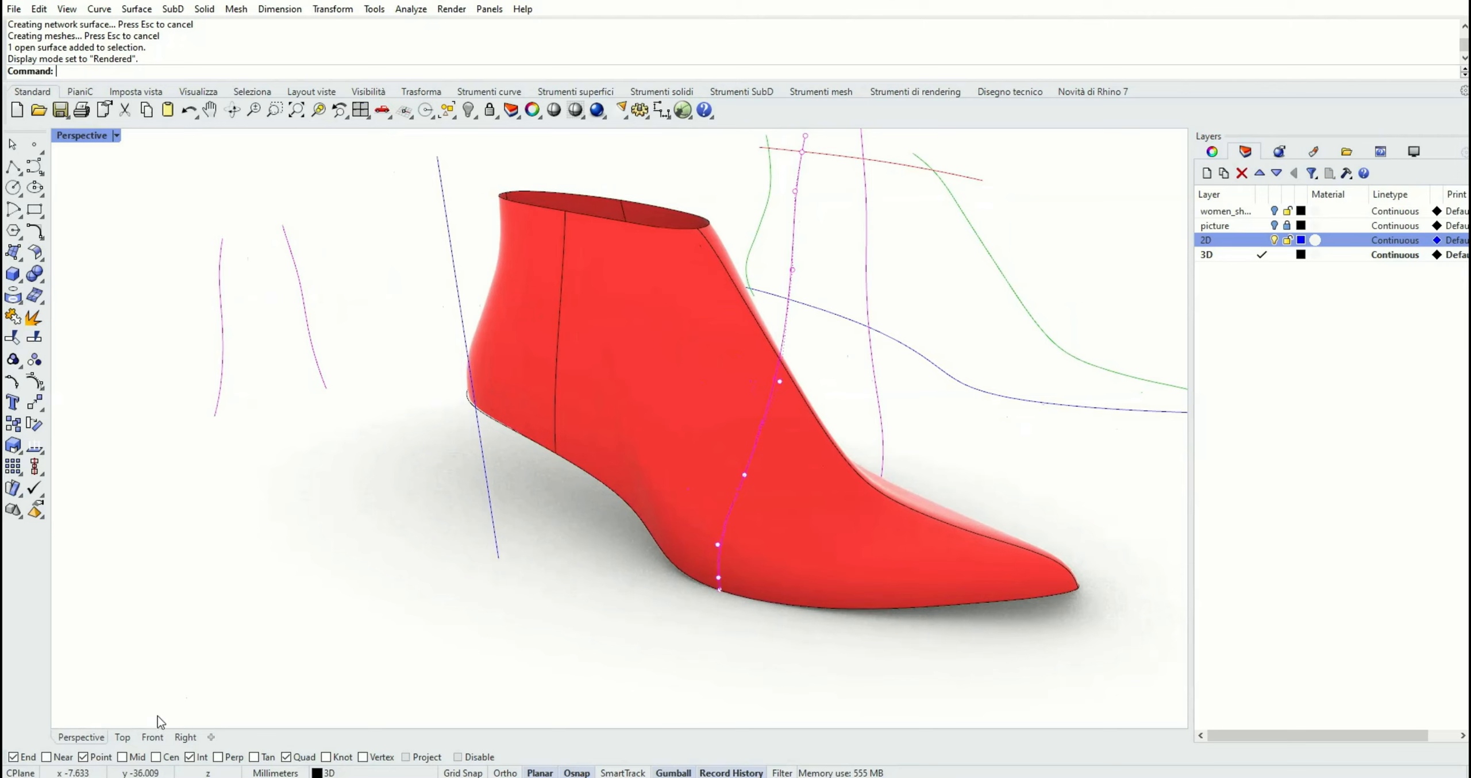
left_click(153, 738)
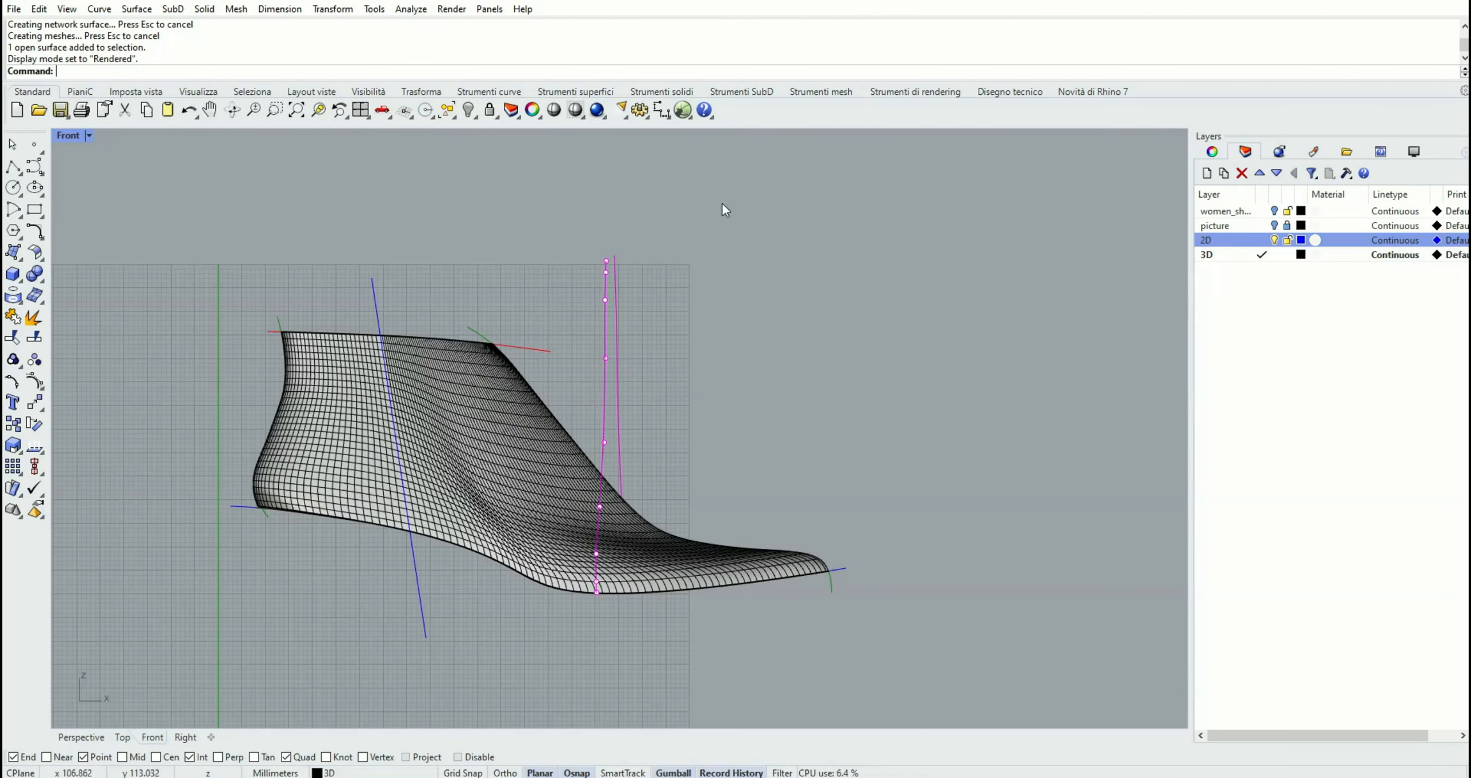
left_click(1275, 239)
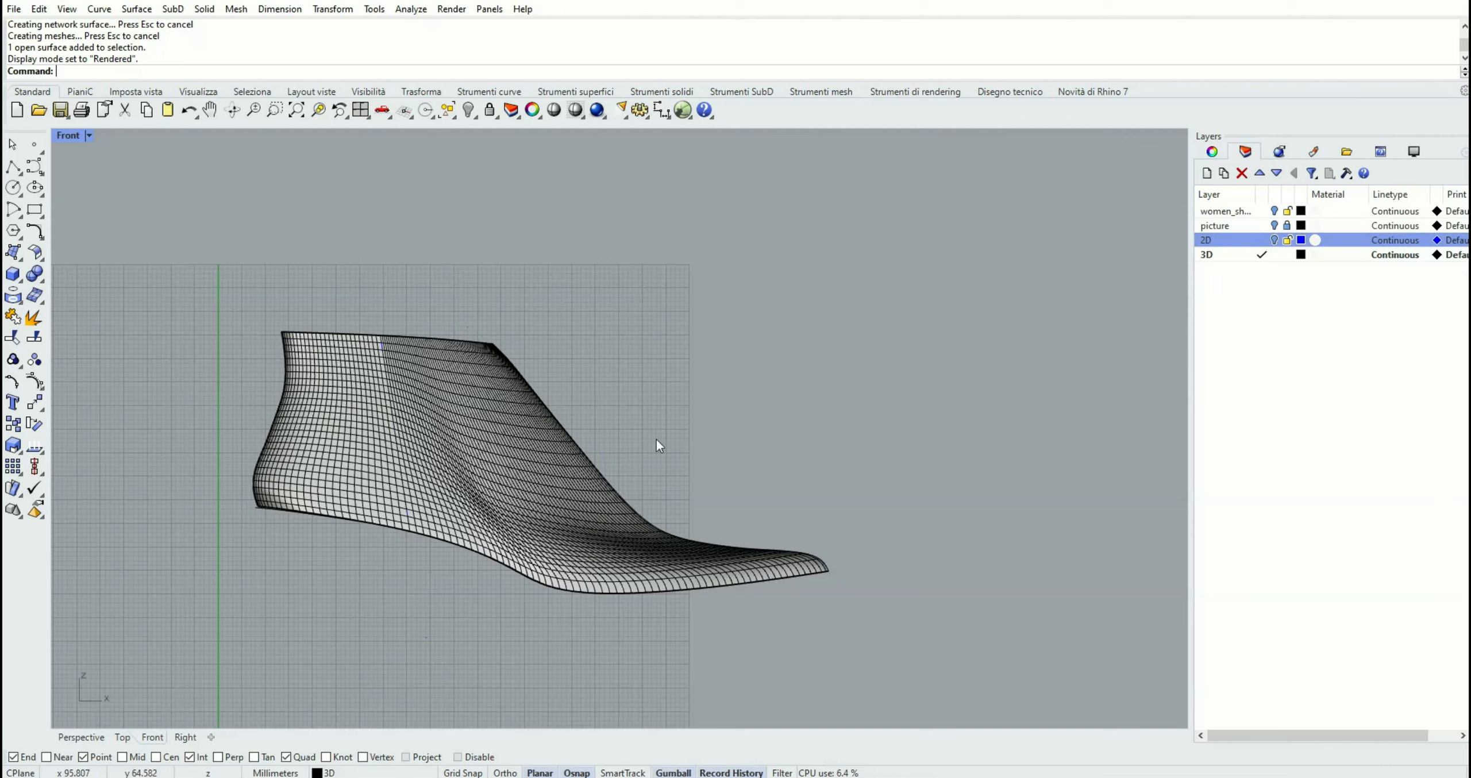
- Extract a U-direction isocurve around the upper part of the last surface in the Front view, about a third of the way down
scroll(460, 508, "up", 2)
scroll(460, 509, "up", 1)
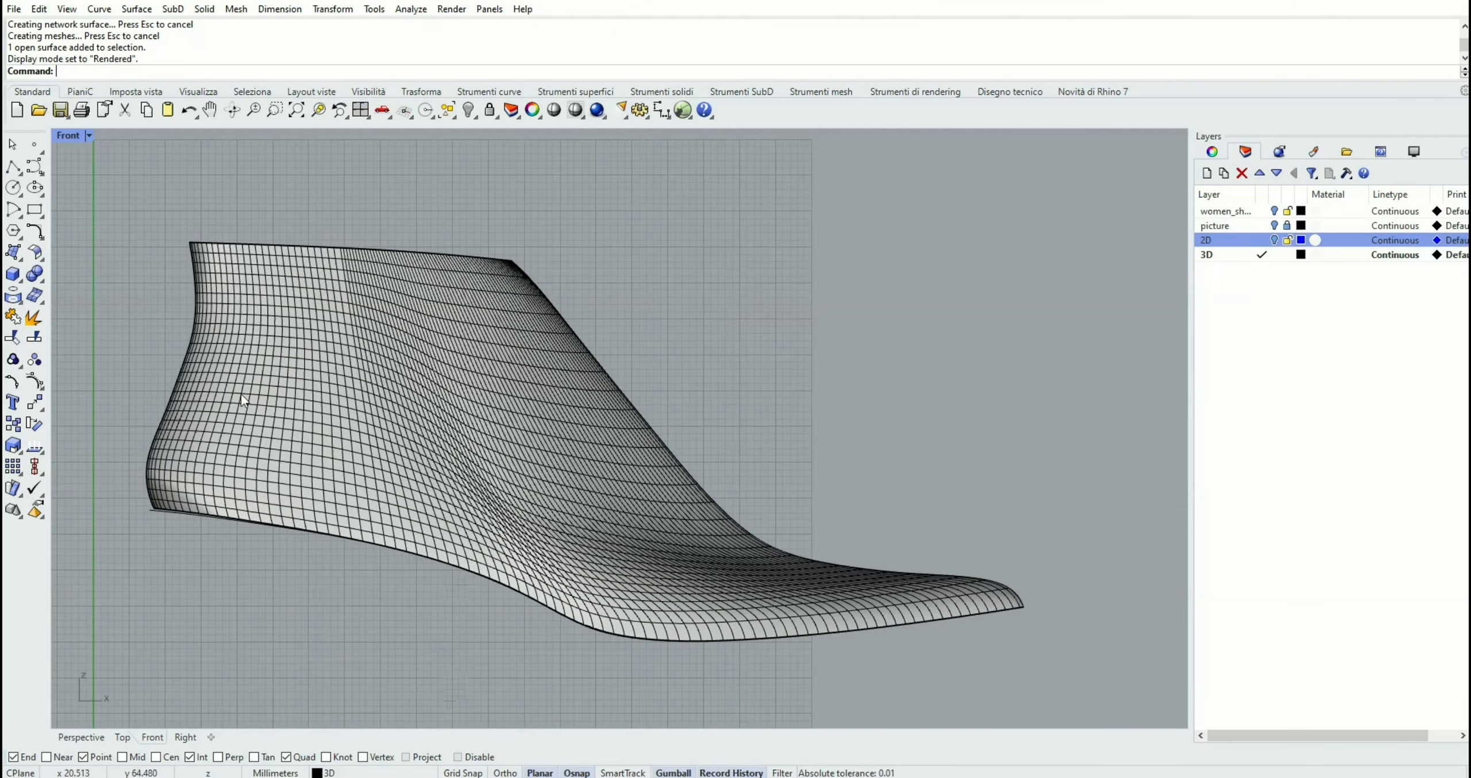
left_click(21, 305)
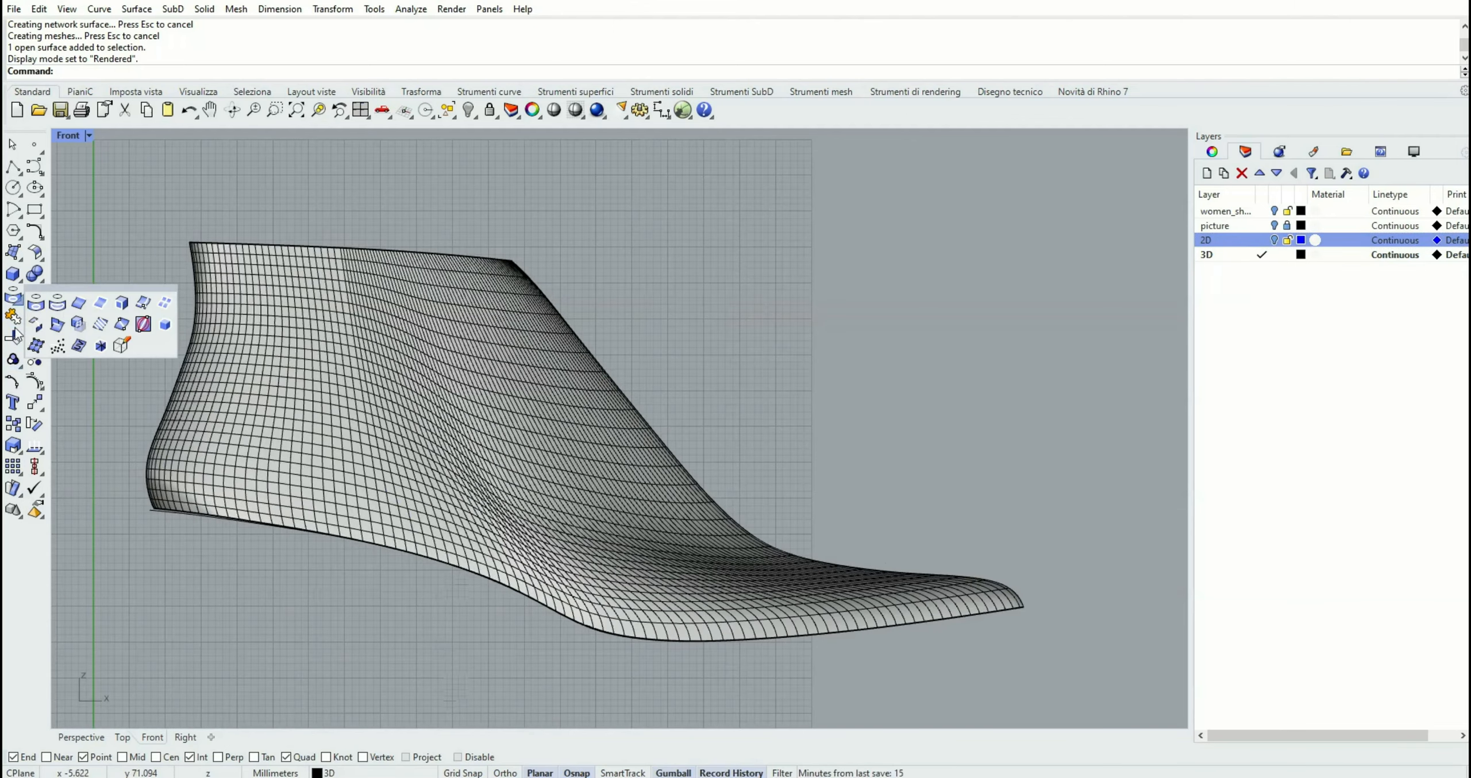
left_click(143, 303)
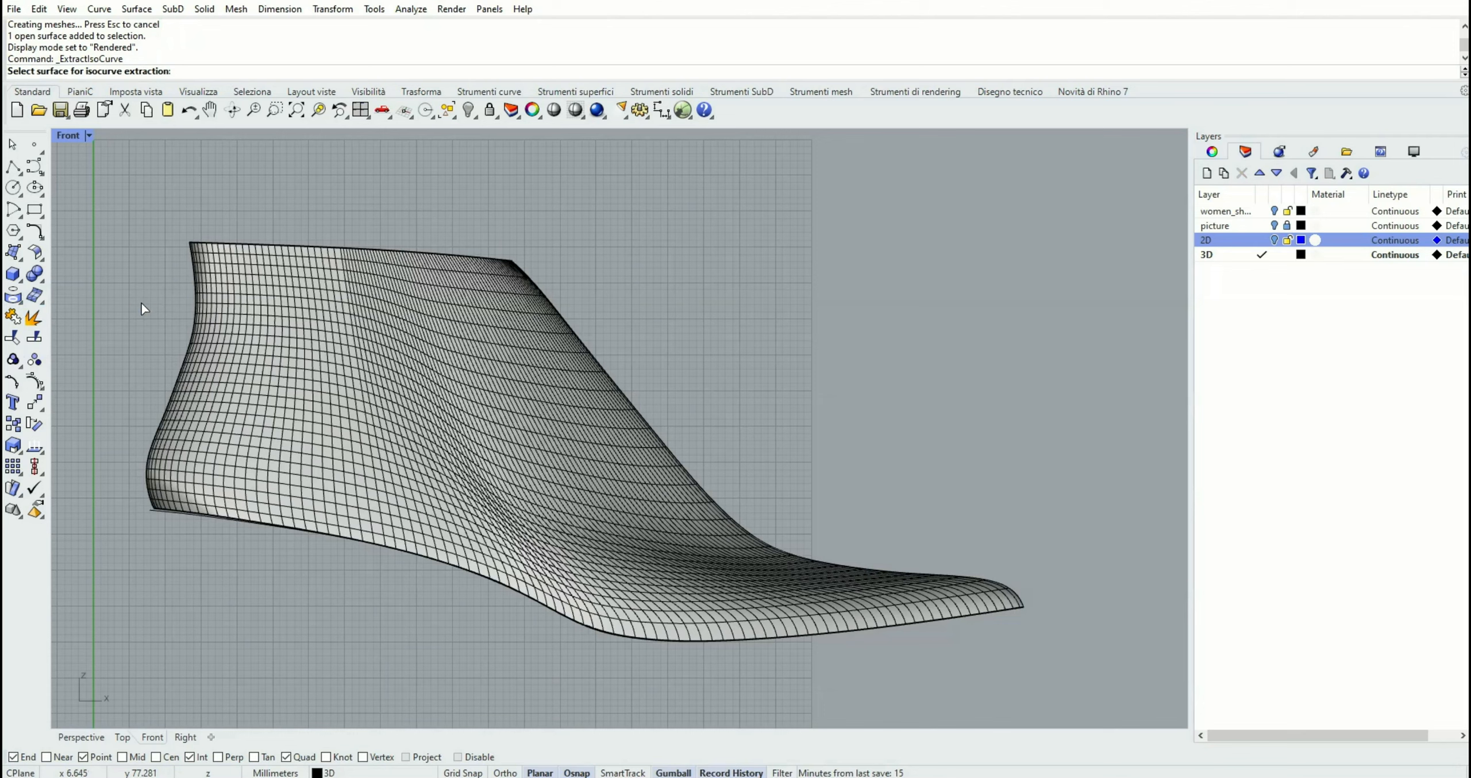
left_click(267, 360)
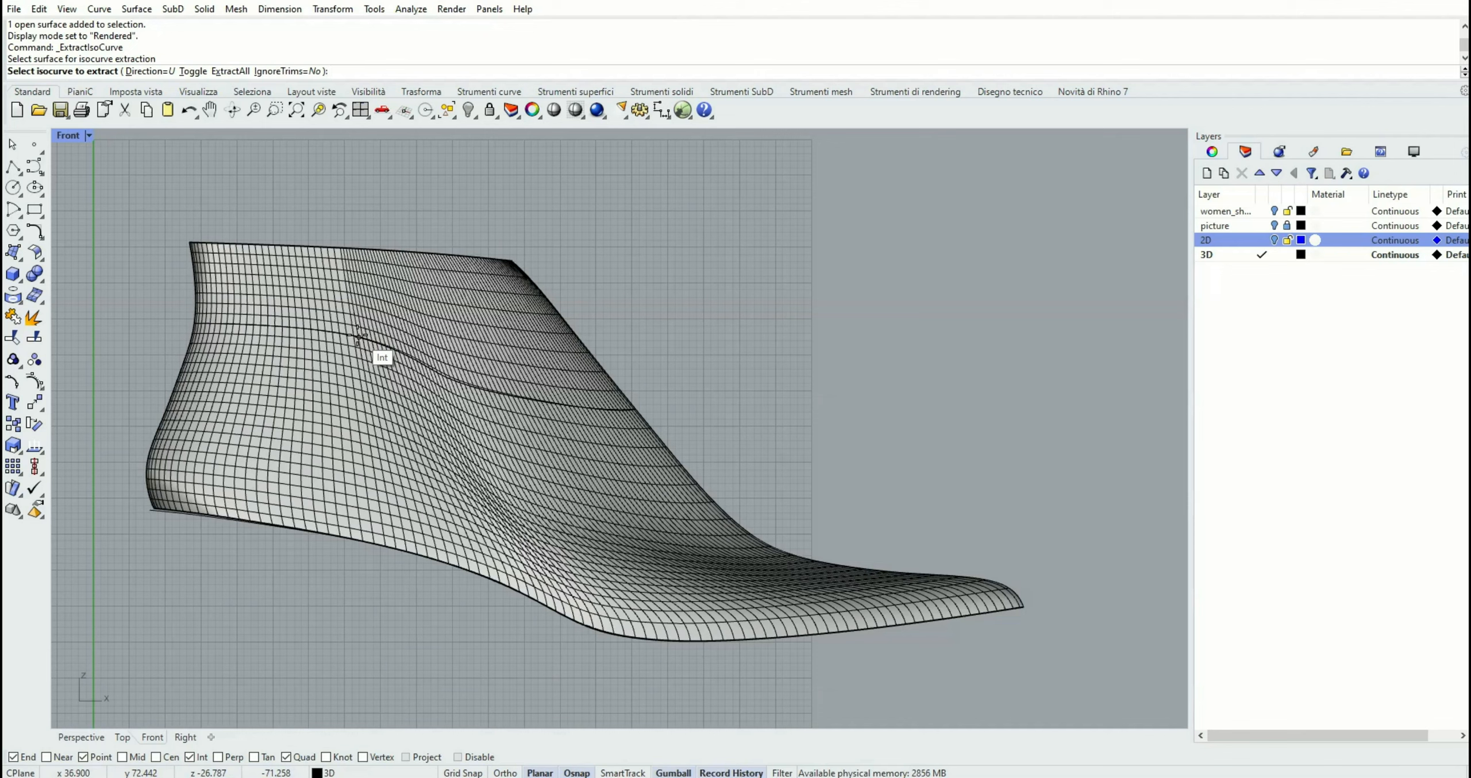
left_click(366, 343)
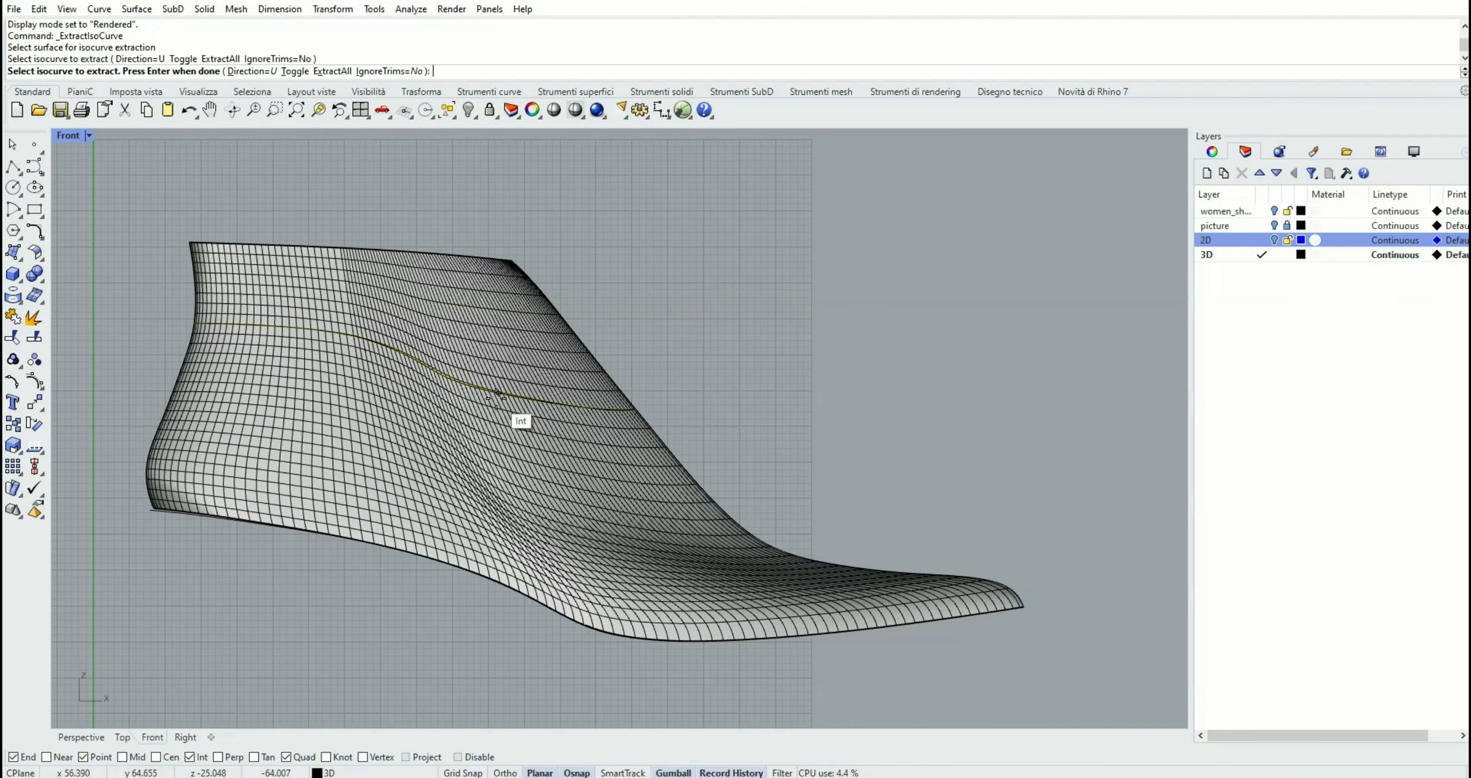
key("Return")
- Delete the red last surface in the Perspective view, keeping the framework curves and the extracted isocurve, and accept the history break
right_click_drag(706, 402, 808, 348)
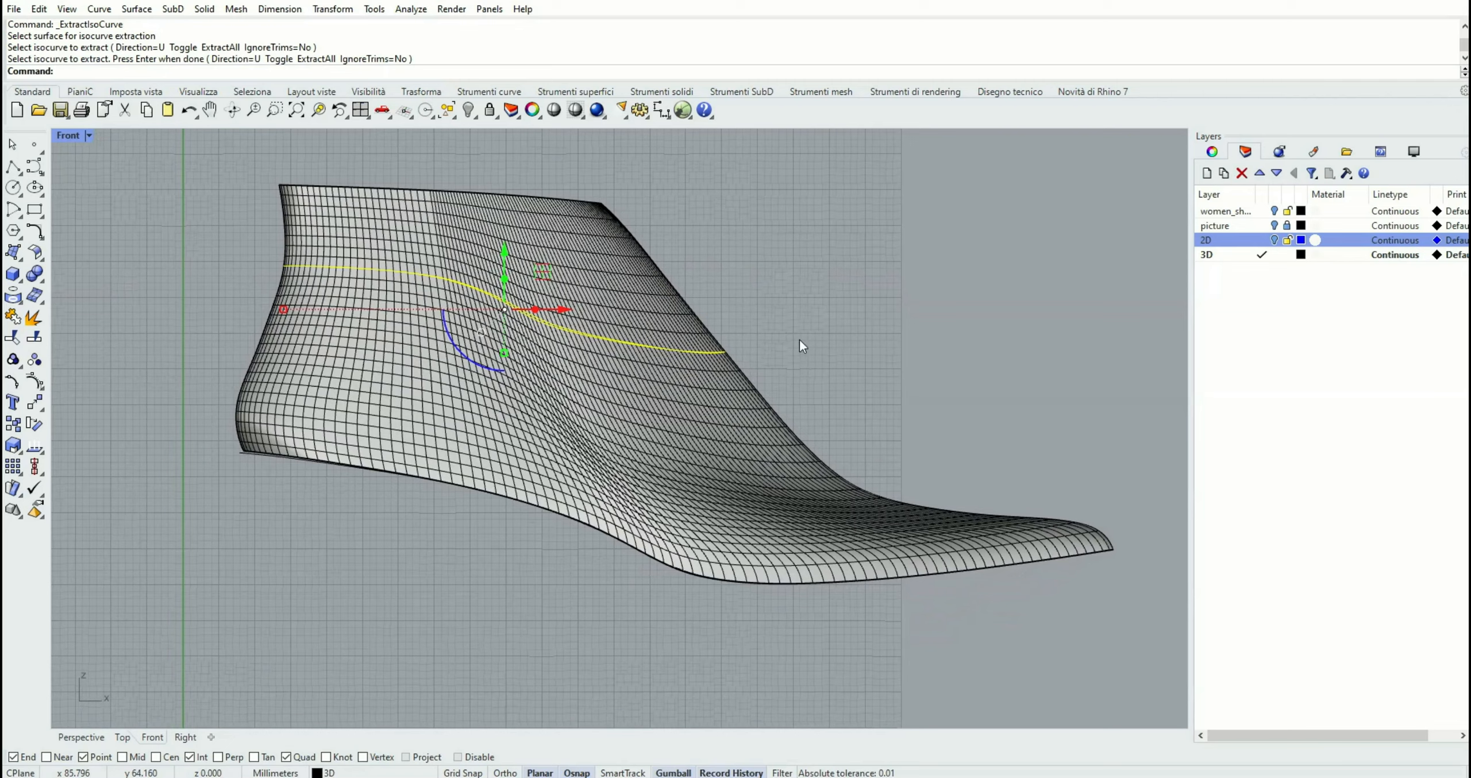
left_click(81, 737)
mouse_move(395, 584)
right_mouse_down()
mouse_move(460, 566)
mouse_move(391, 568)
right_mouse_up()
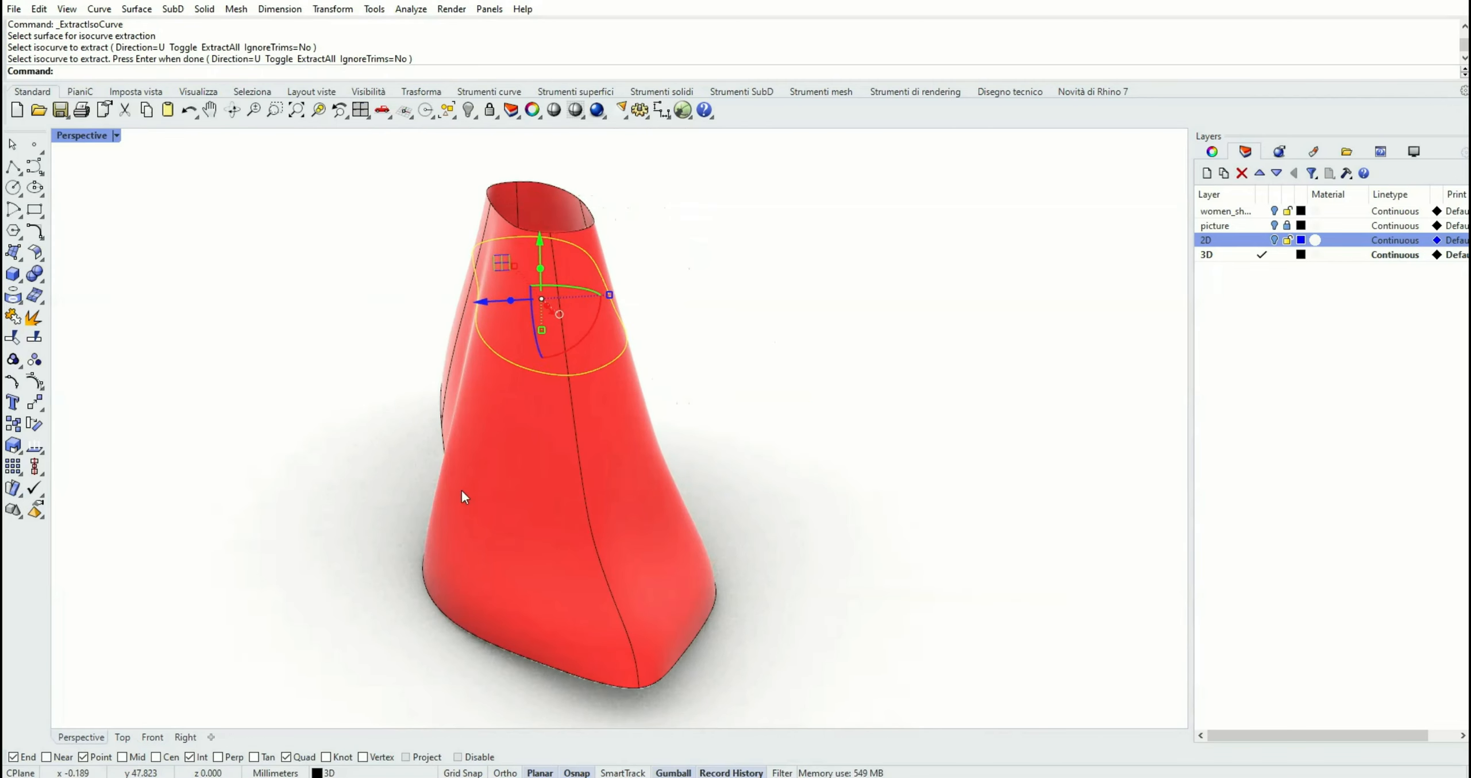
left_click(514, 458)
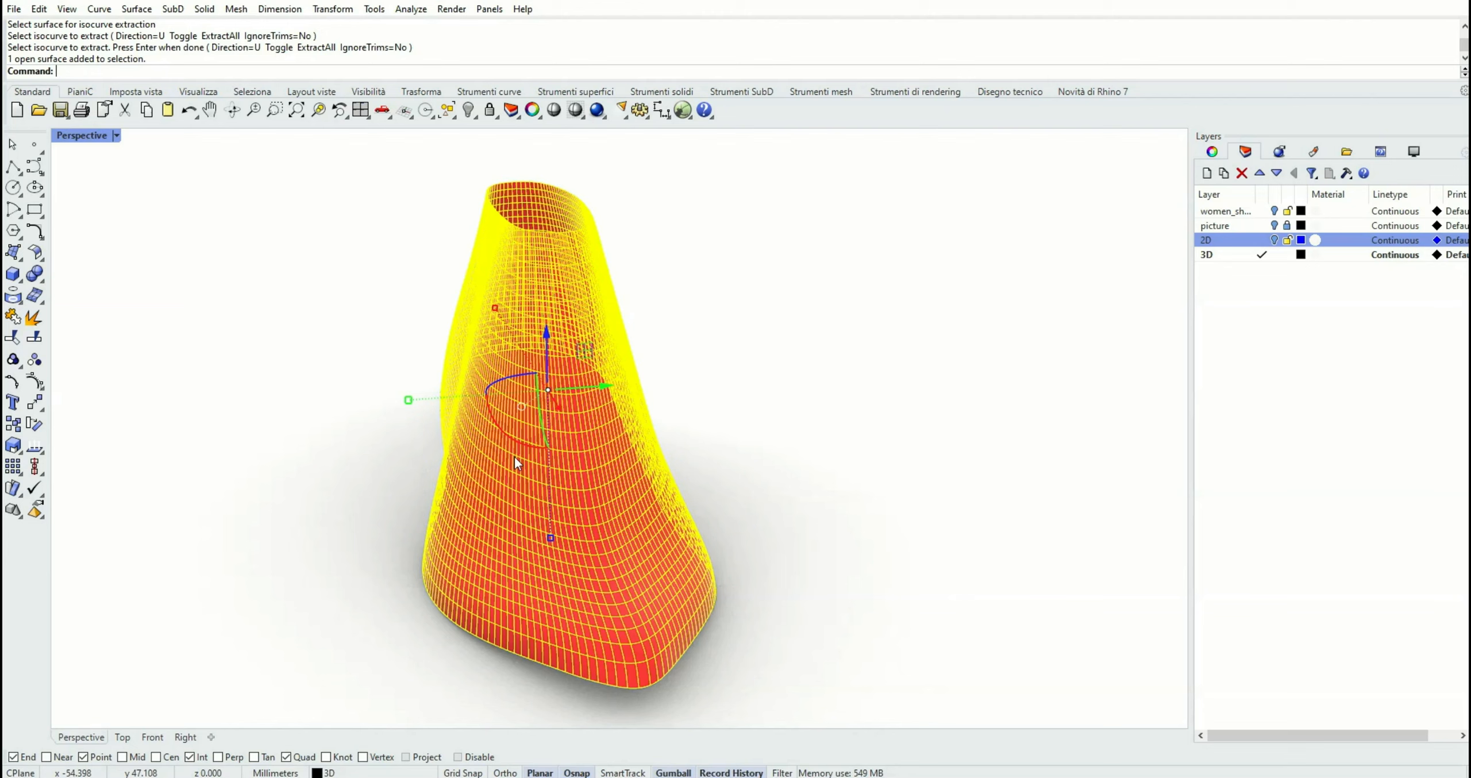
key("Delete")
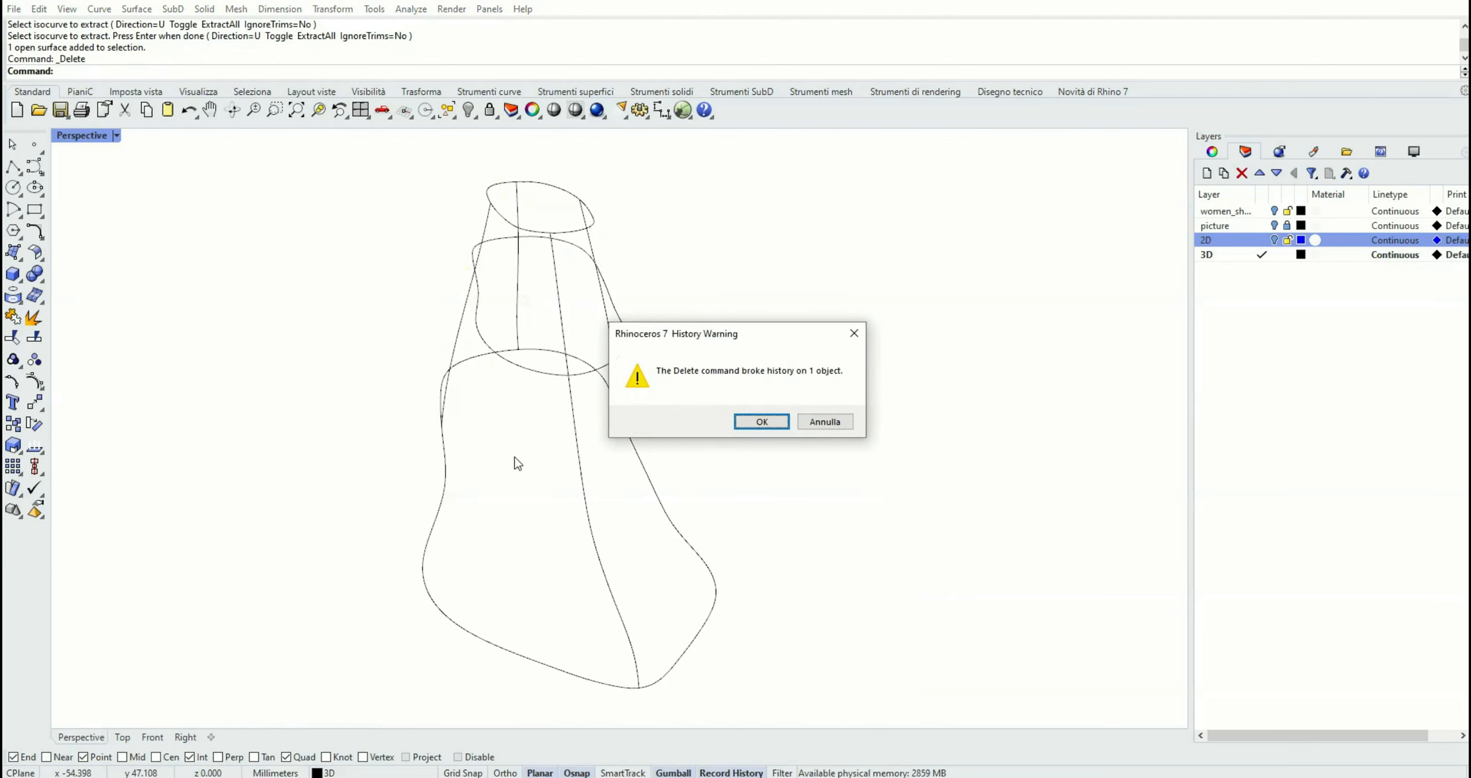
left_click(762, 421)
- Set the Perspective viewport's display mode to Shaded and view the curve framework from the side
right_click_drag(482, 450, 427, 414)
left_click(116, 135)
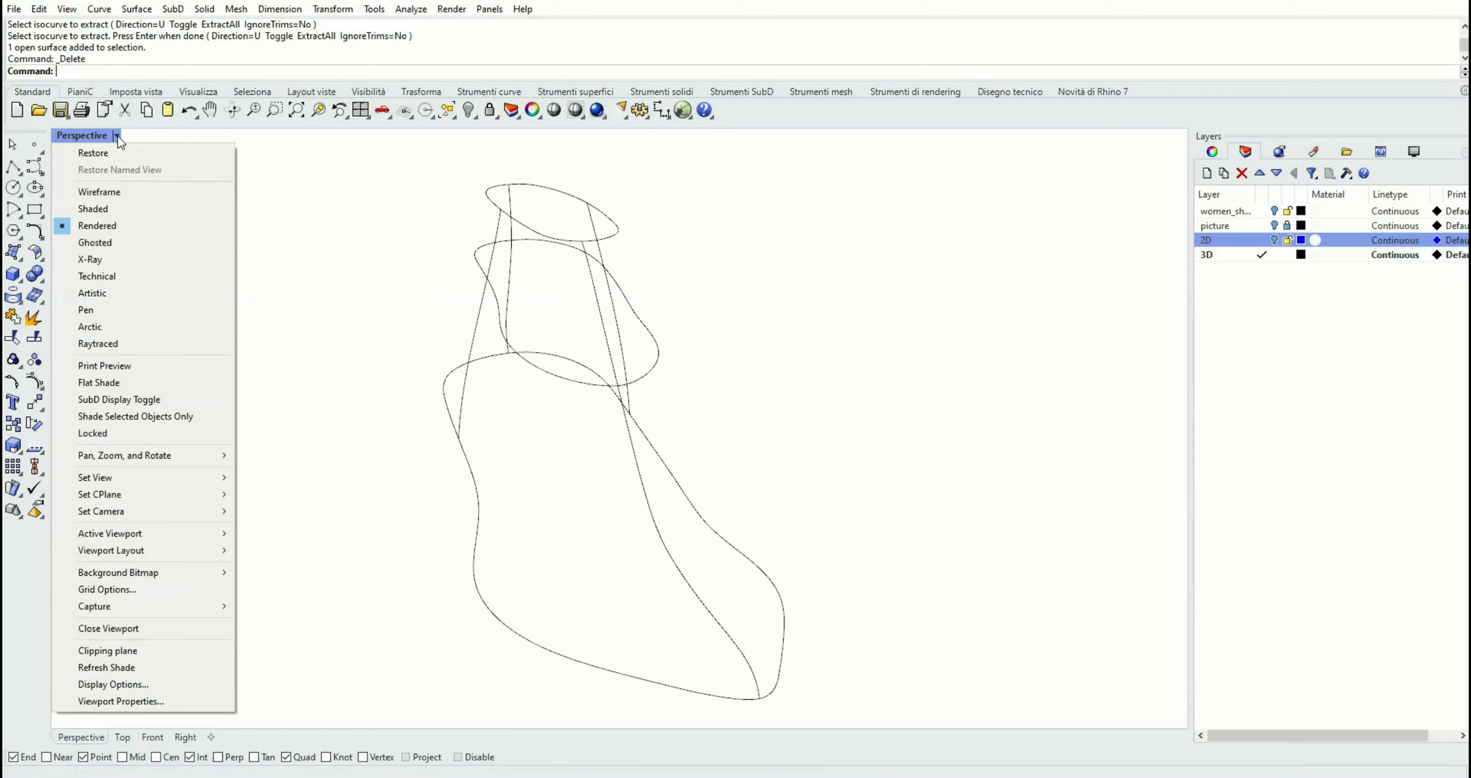
left_click(127, 212)
right_click_drag(505, 408, 420, 391)
- Start a Rebuild of the closed bottom curve of the last and set its point count to 20
left_click(381, 483)
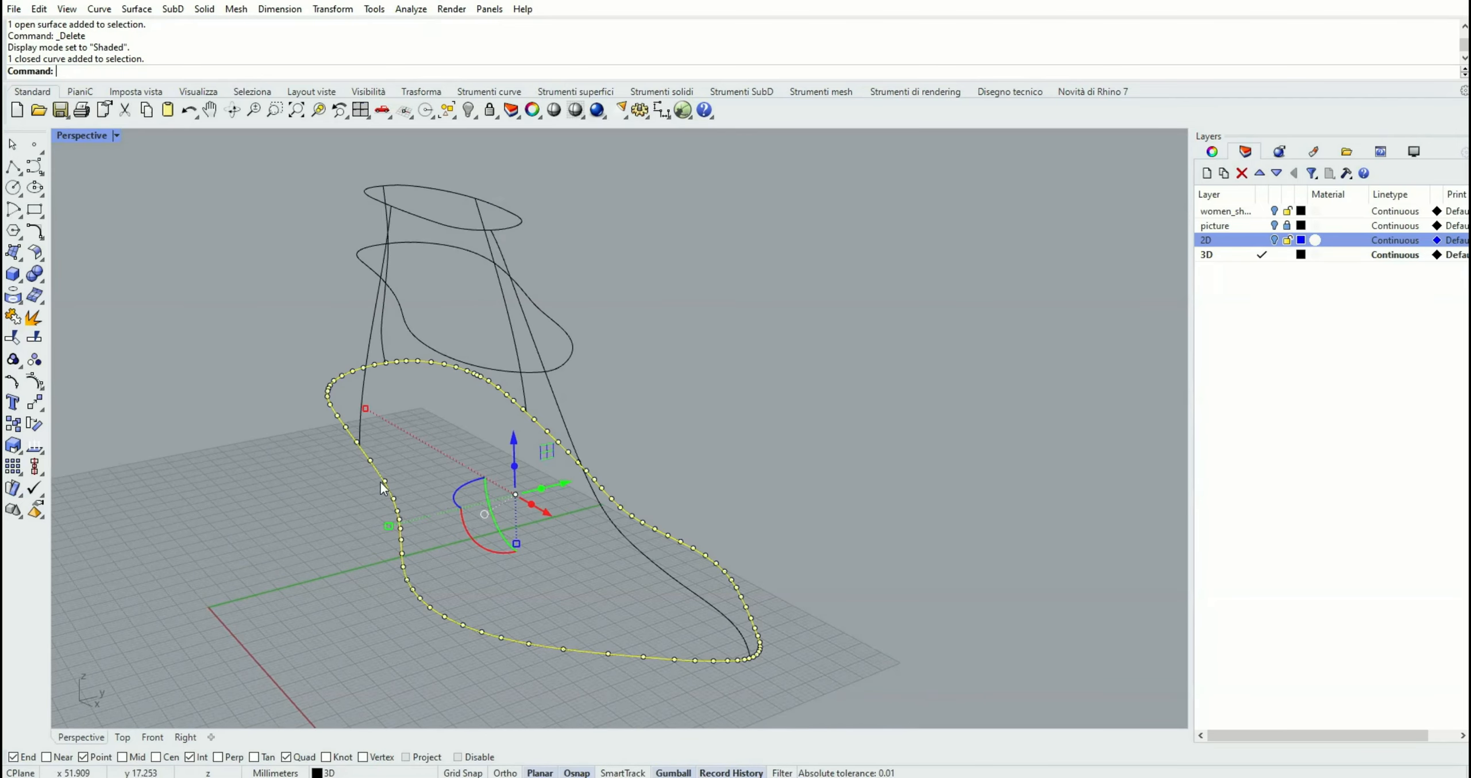
left_click(39, 9)
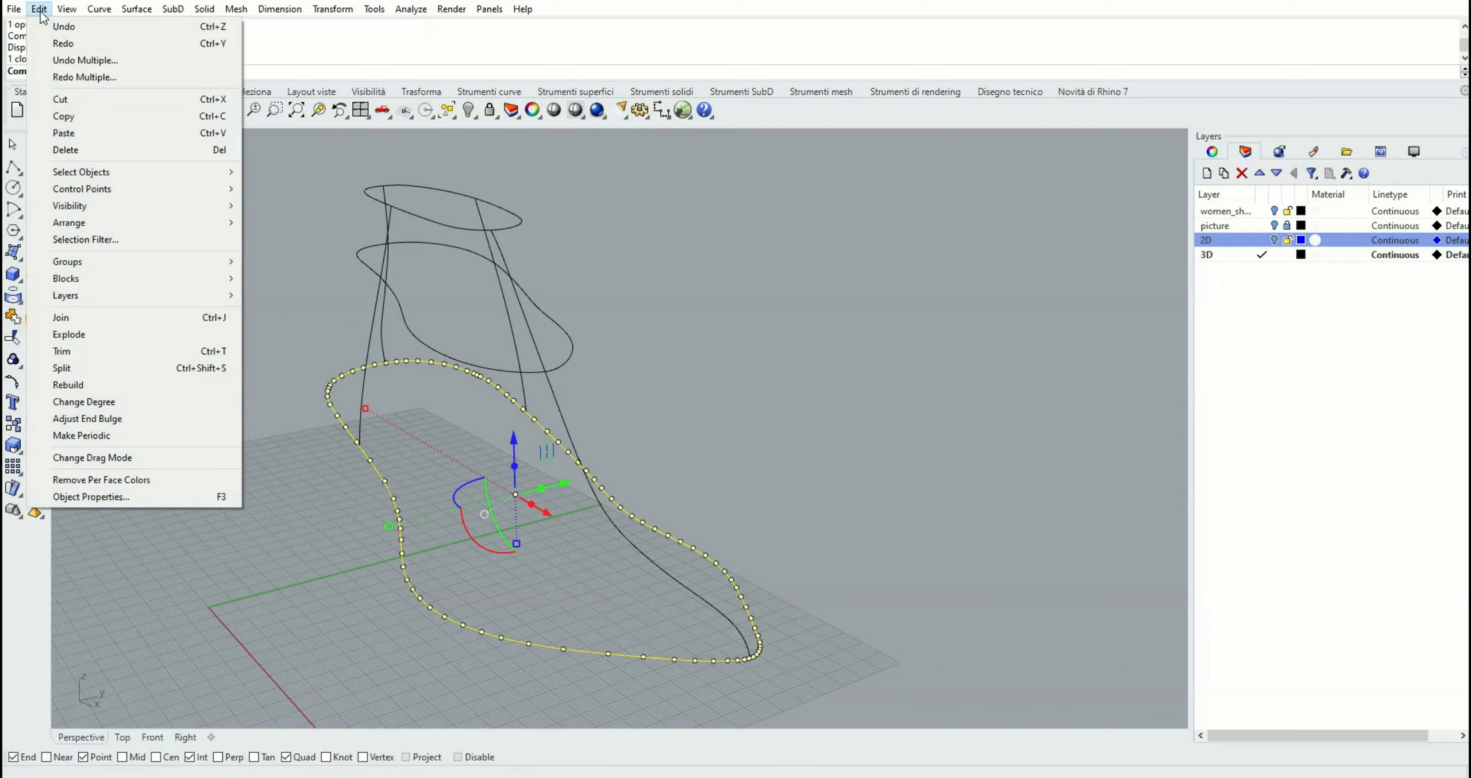
left_click(99, 385)
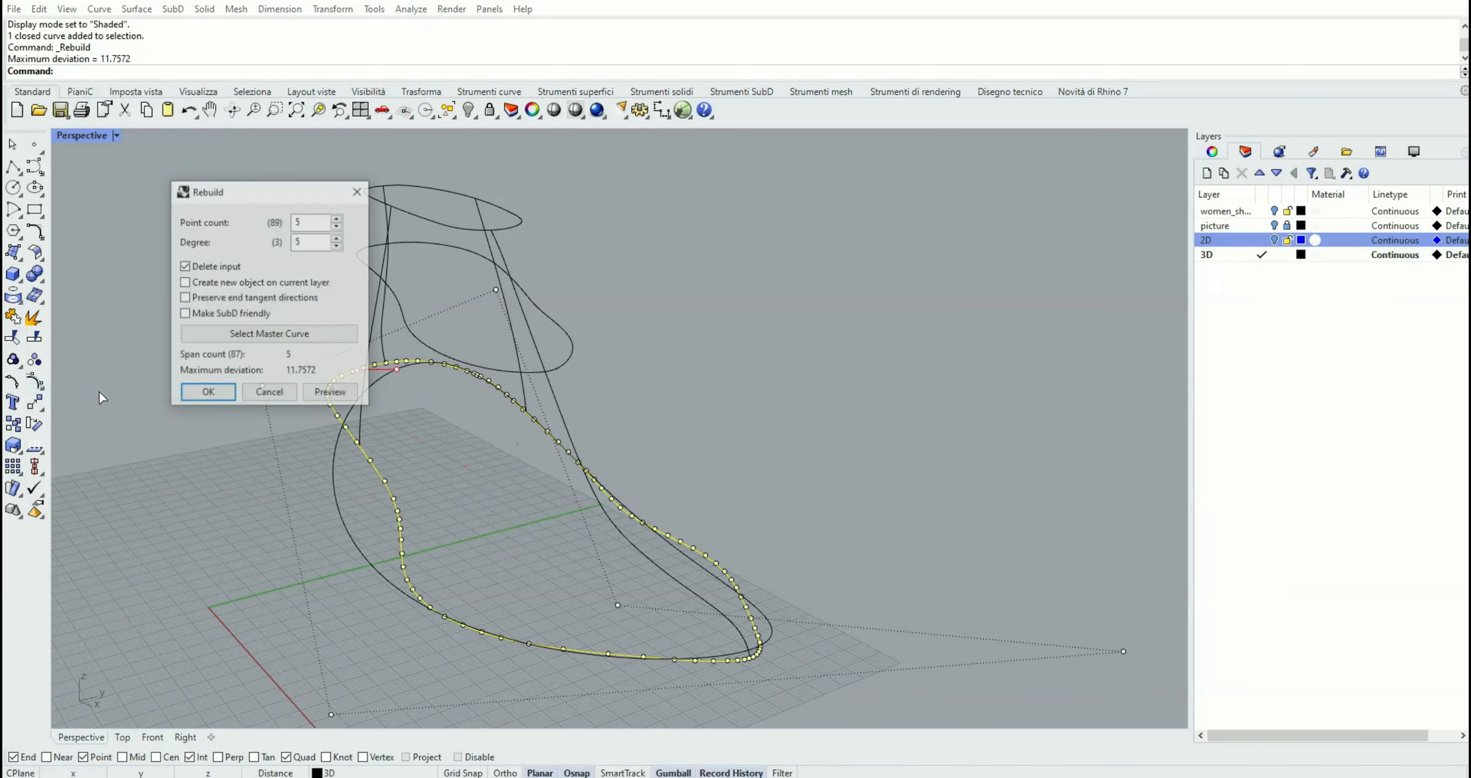
left_click_drag(268, 195, 847, 215)
type("20")
key("Tab")
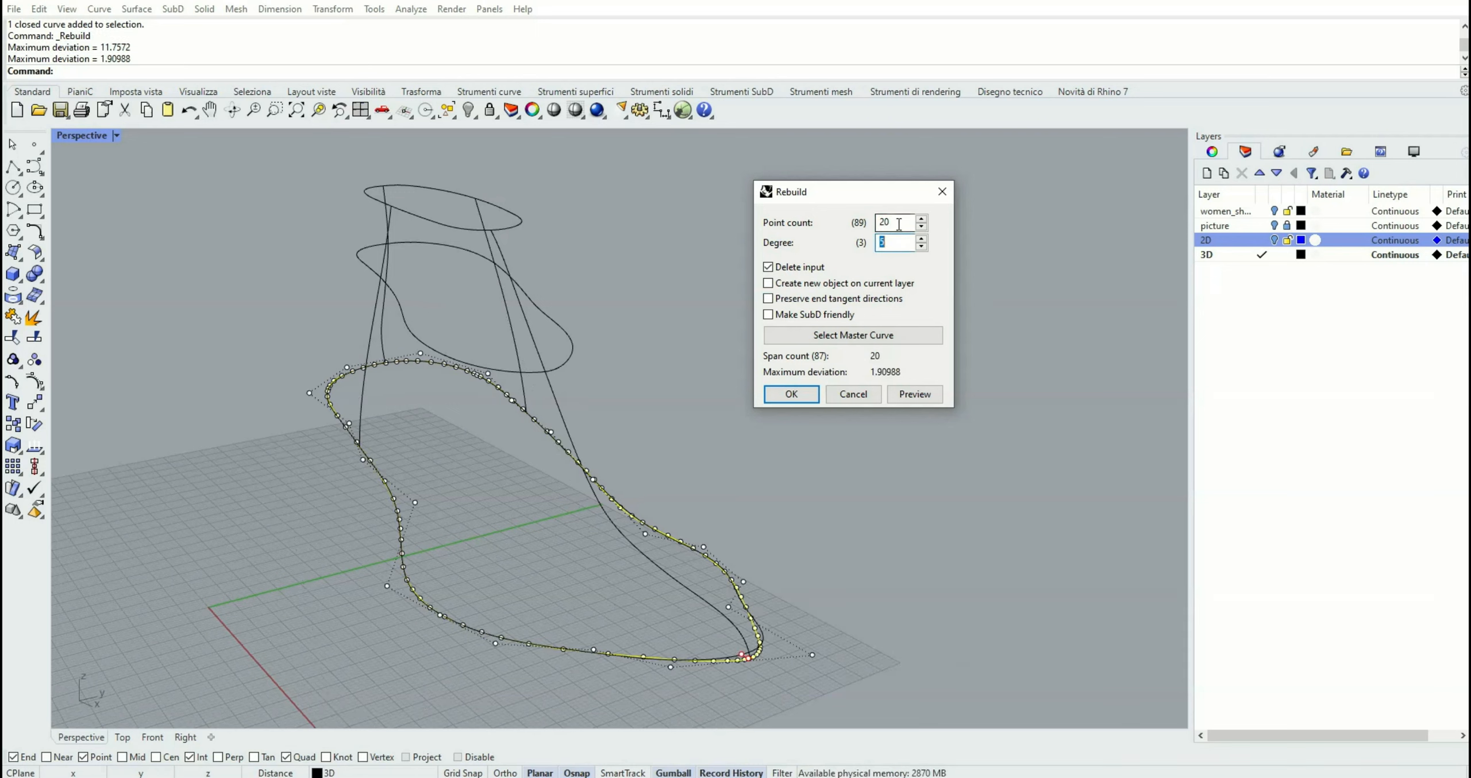
- Compare rebuild point counts of 30, 40, 41, 23 and 24 for the bottom curve at degree 5
left_click_drag(902, 224, 847, 217)
type("30")
key("Tab")
double_click(893, 223)
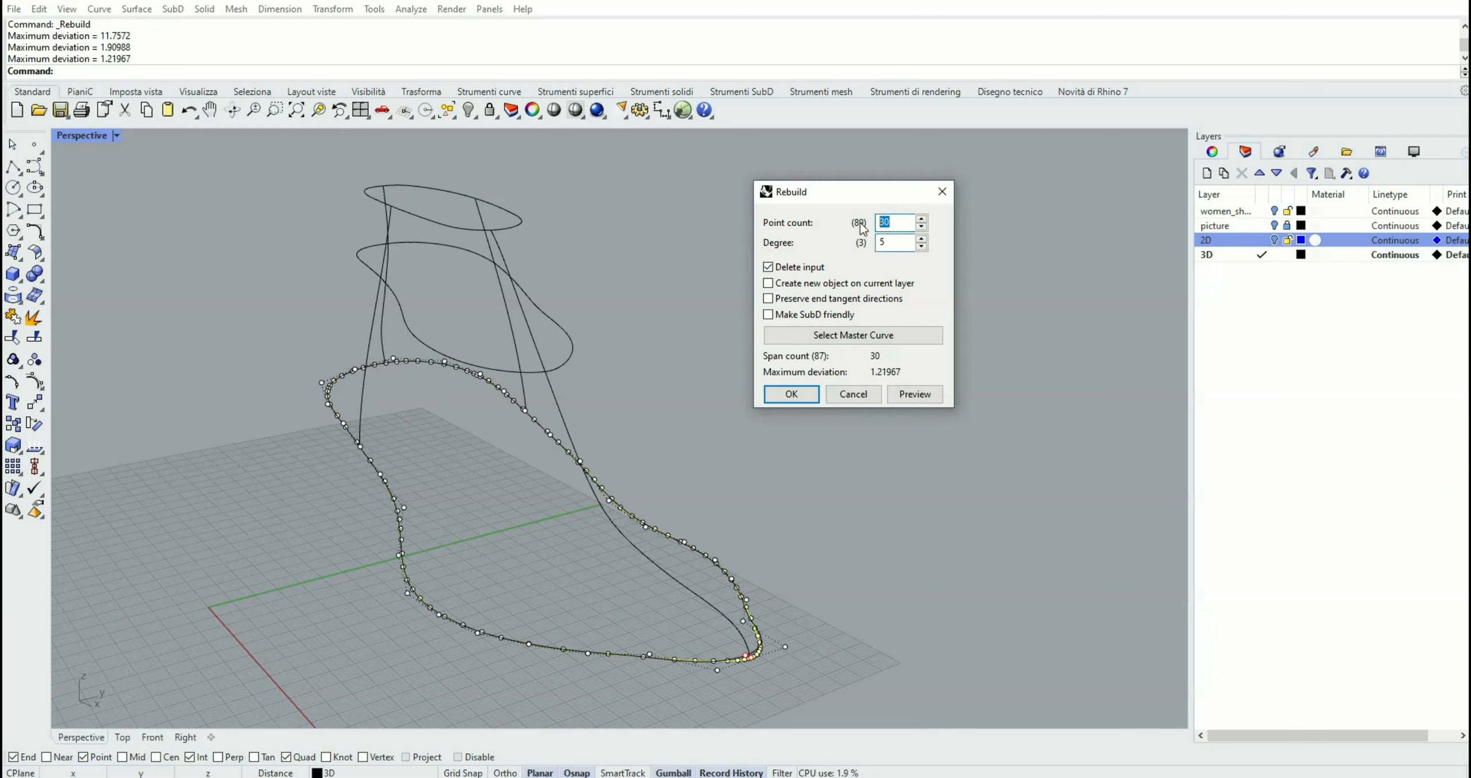
type("40")
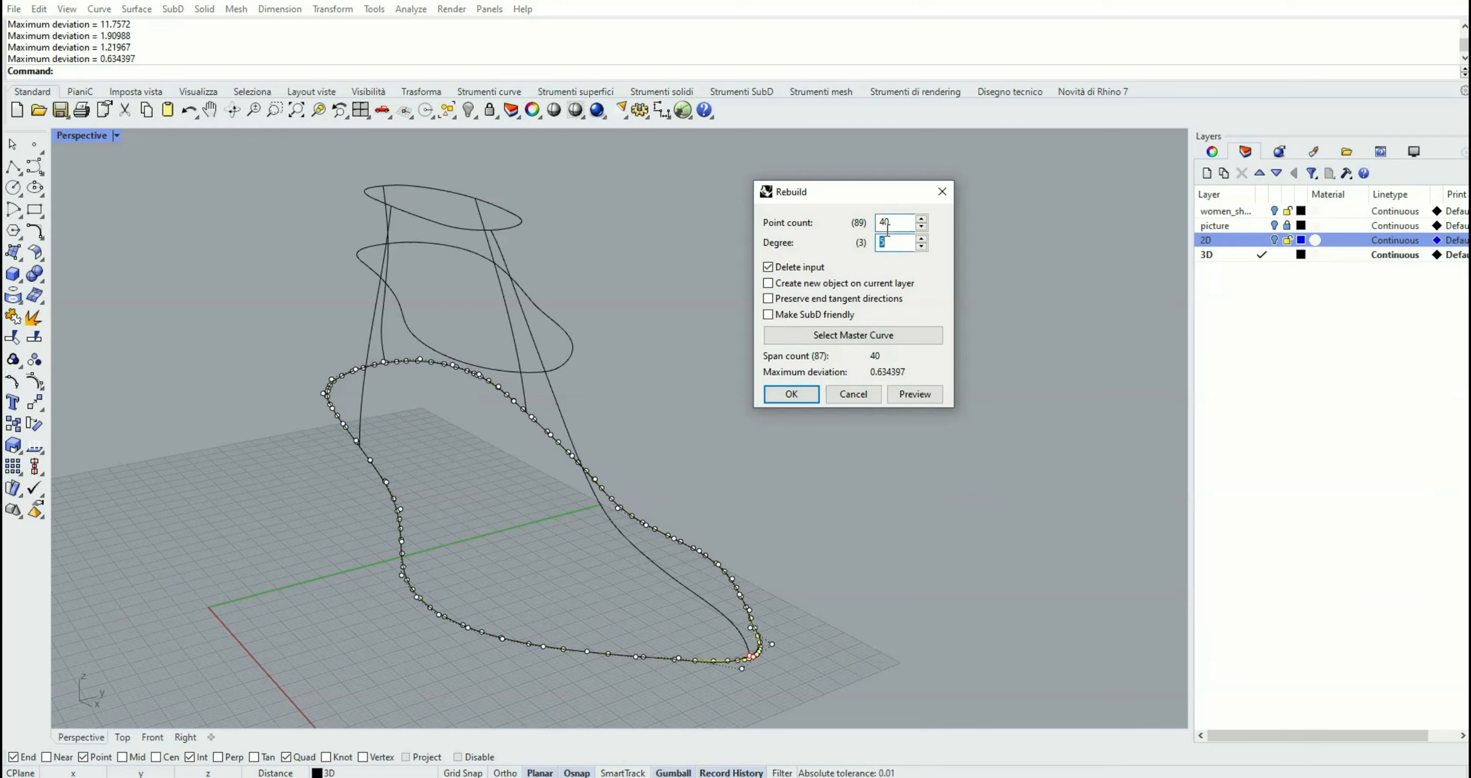
left_click(922, 219)
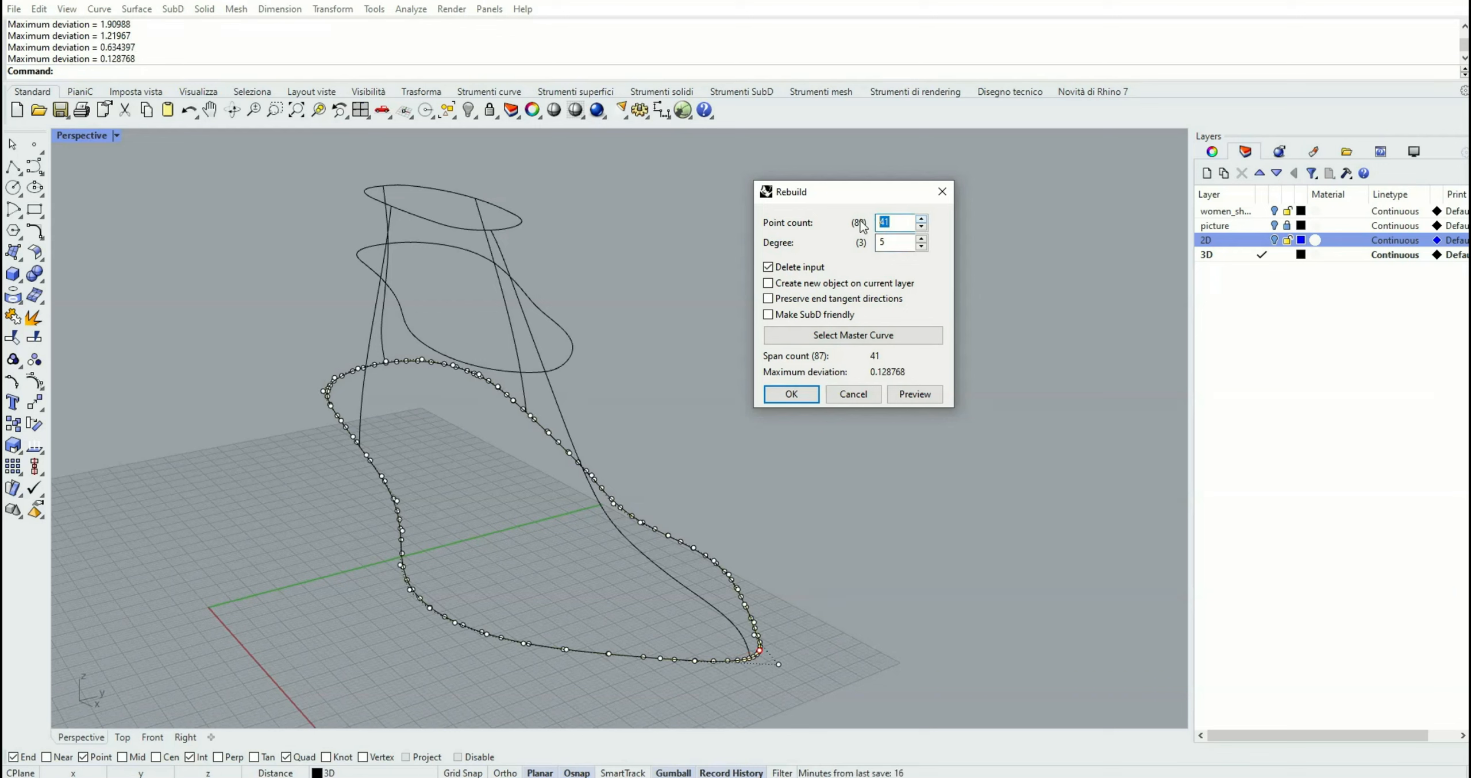
type("23")
left_click(904, 237)
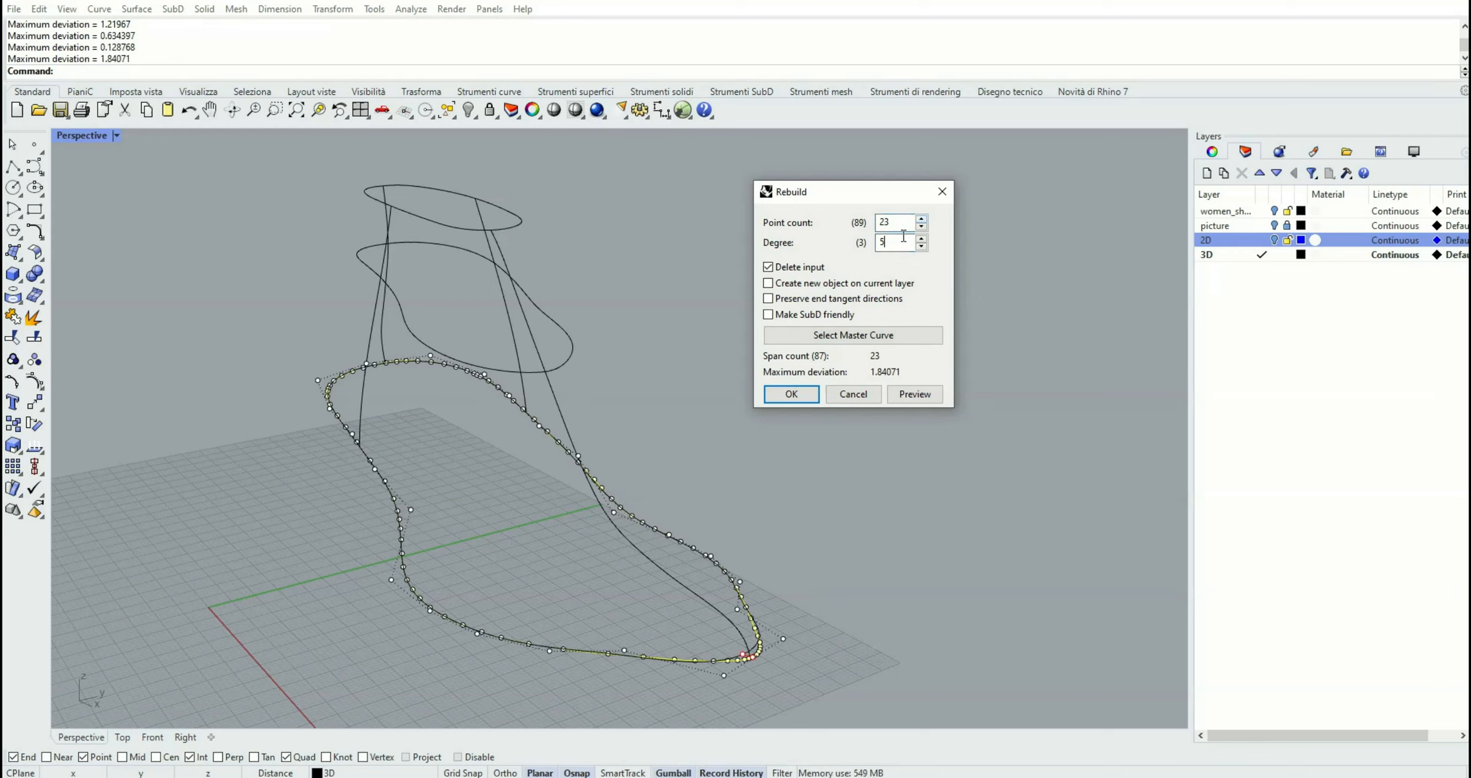
left_click_drag(905, 221, 858, 228)
left_click(922, 217)
left_click(921, 218)
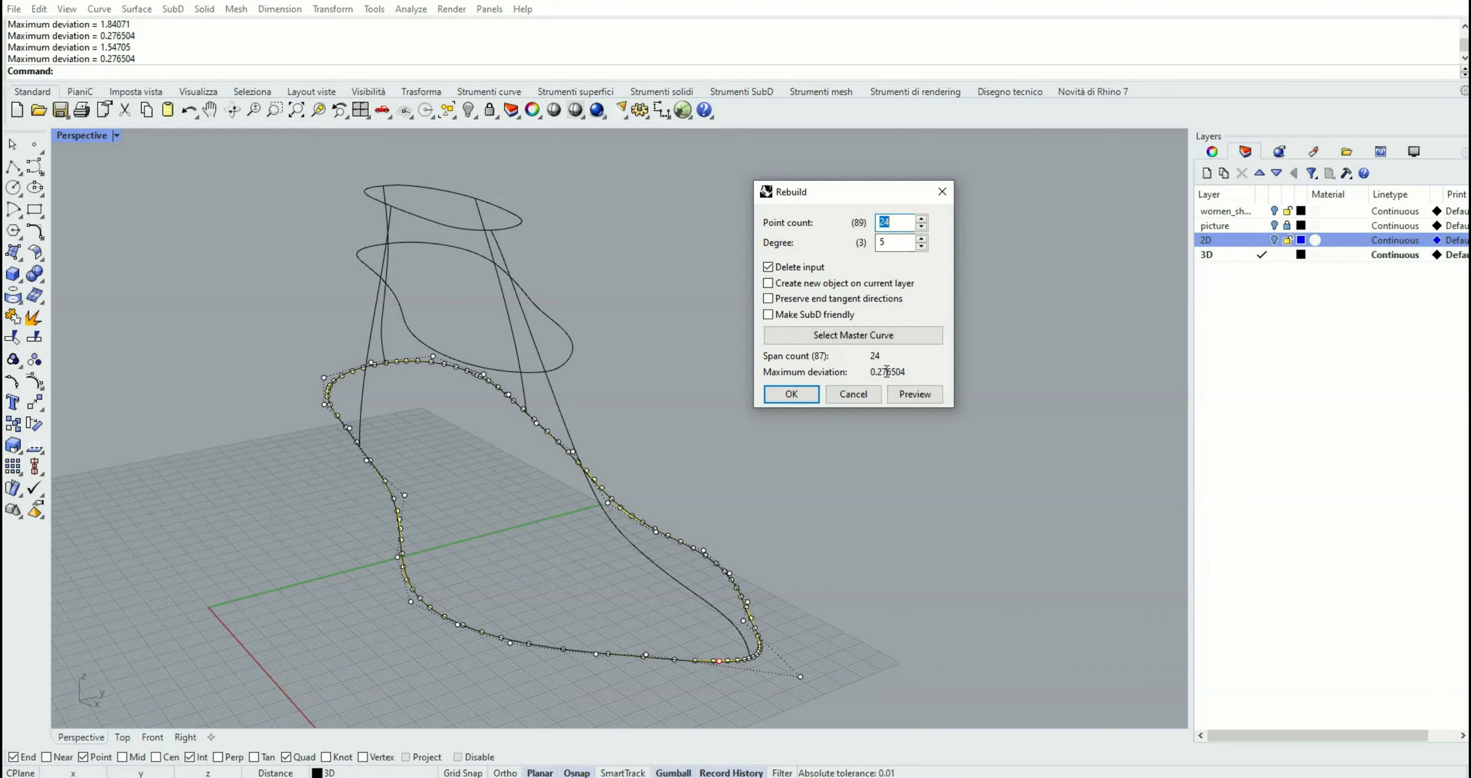
- Try point counts from 12 upward for the bottom curve and apply the rebuild with 24 points and degree 5
type("12")
left_click(901, 245)
left_click(921, 219)
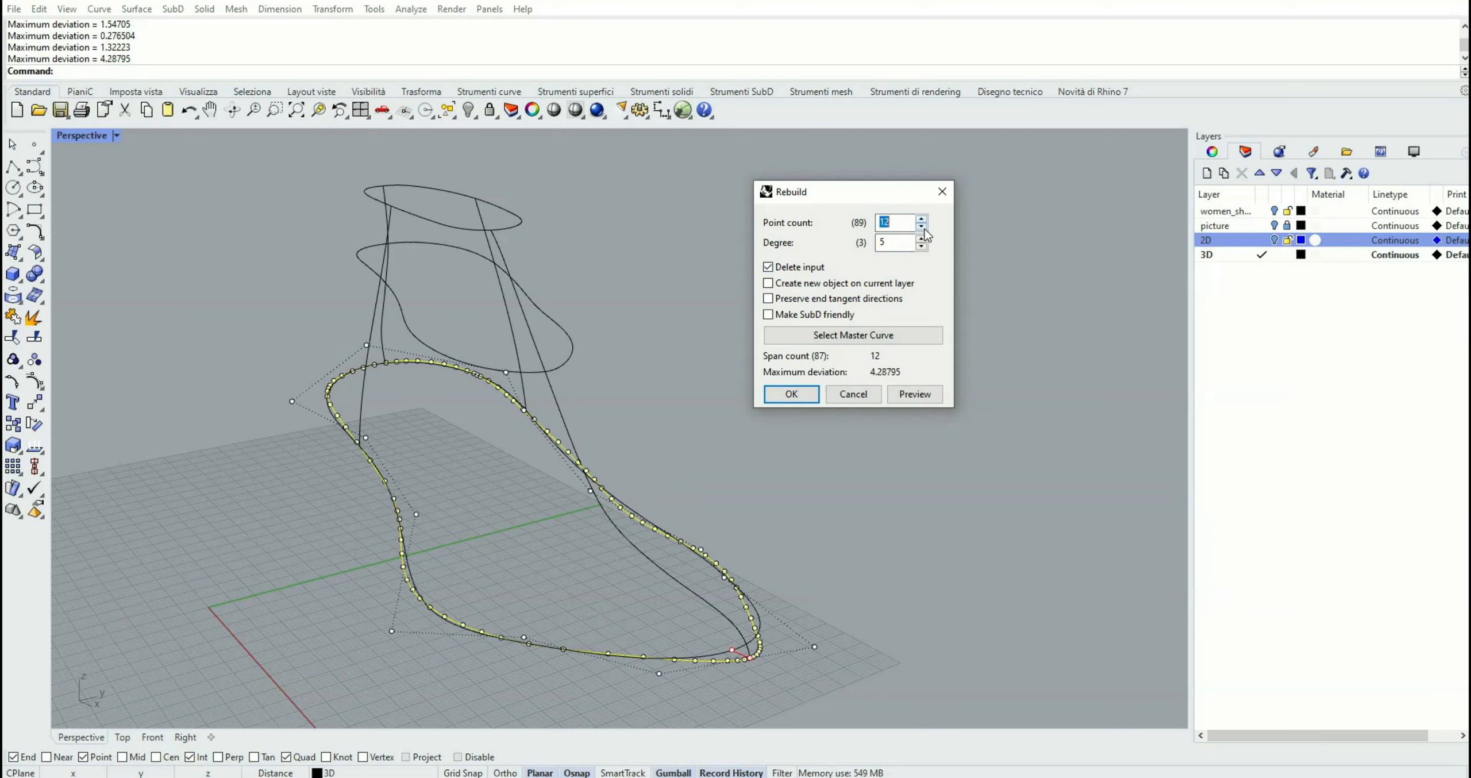
left_click(922, 227)
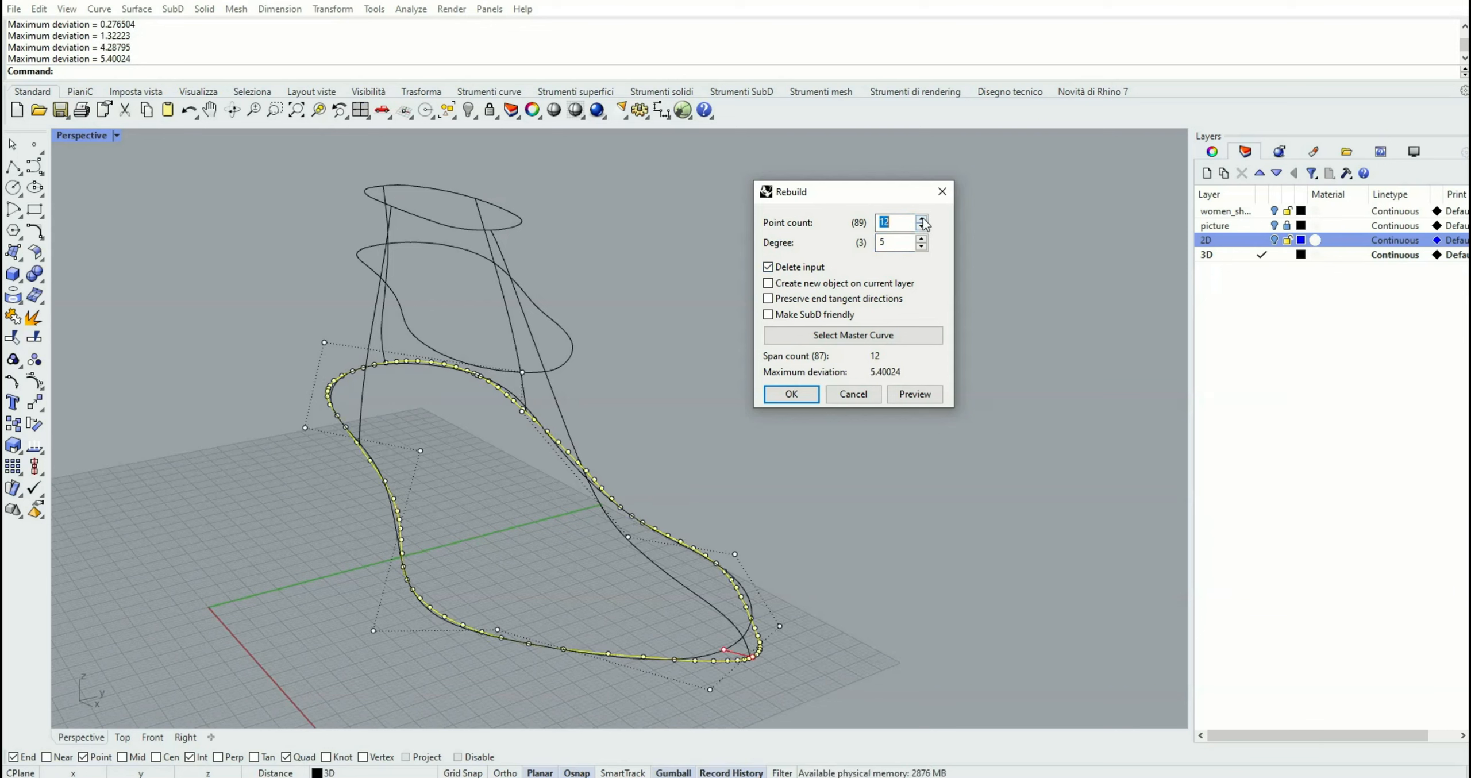
left_click(922, 219)
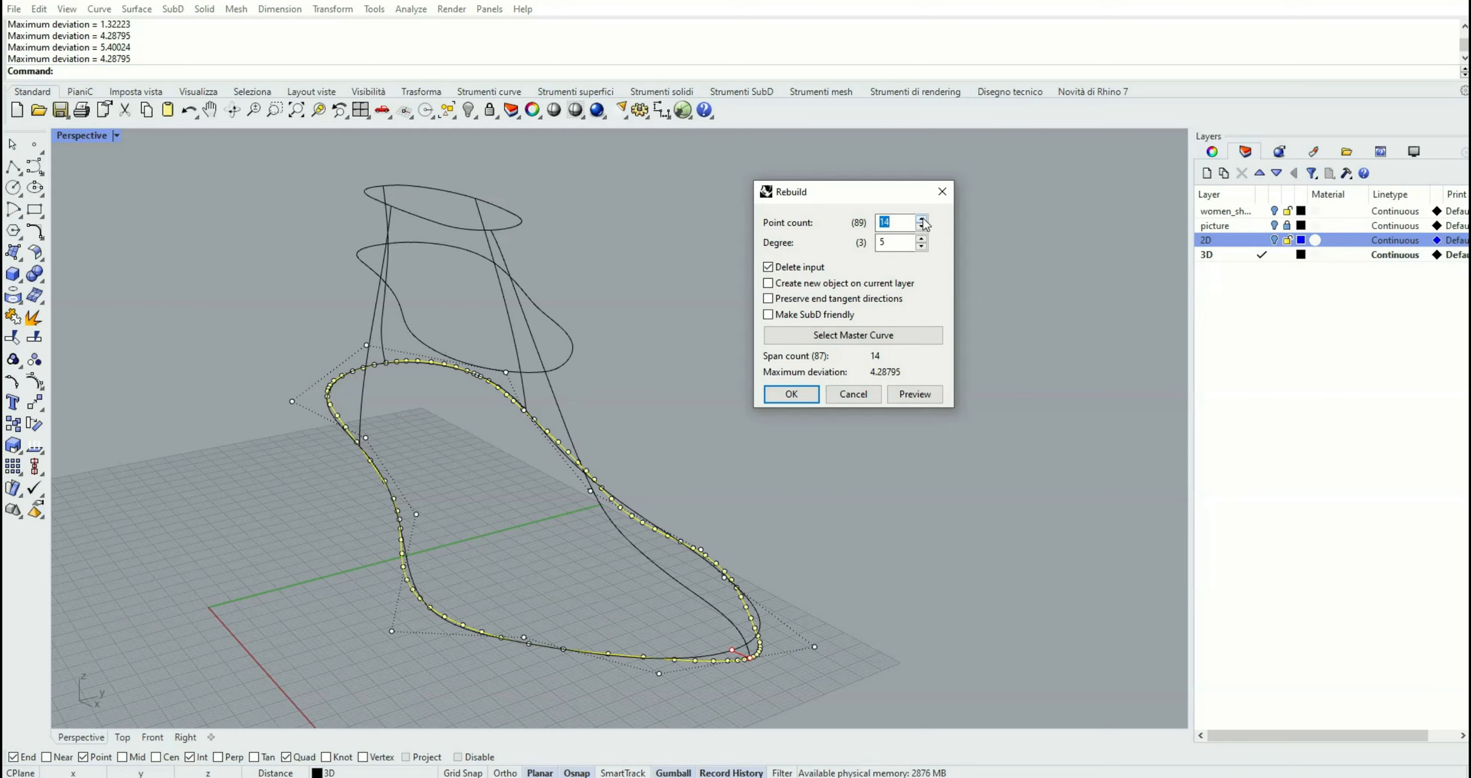
left_click(922, 220)
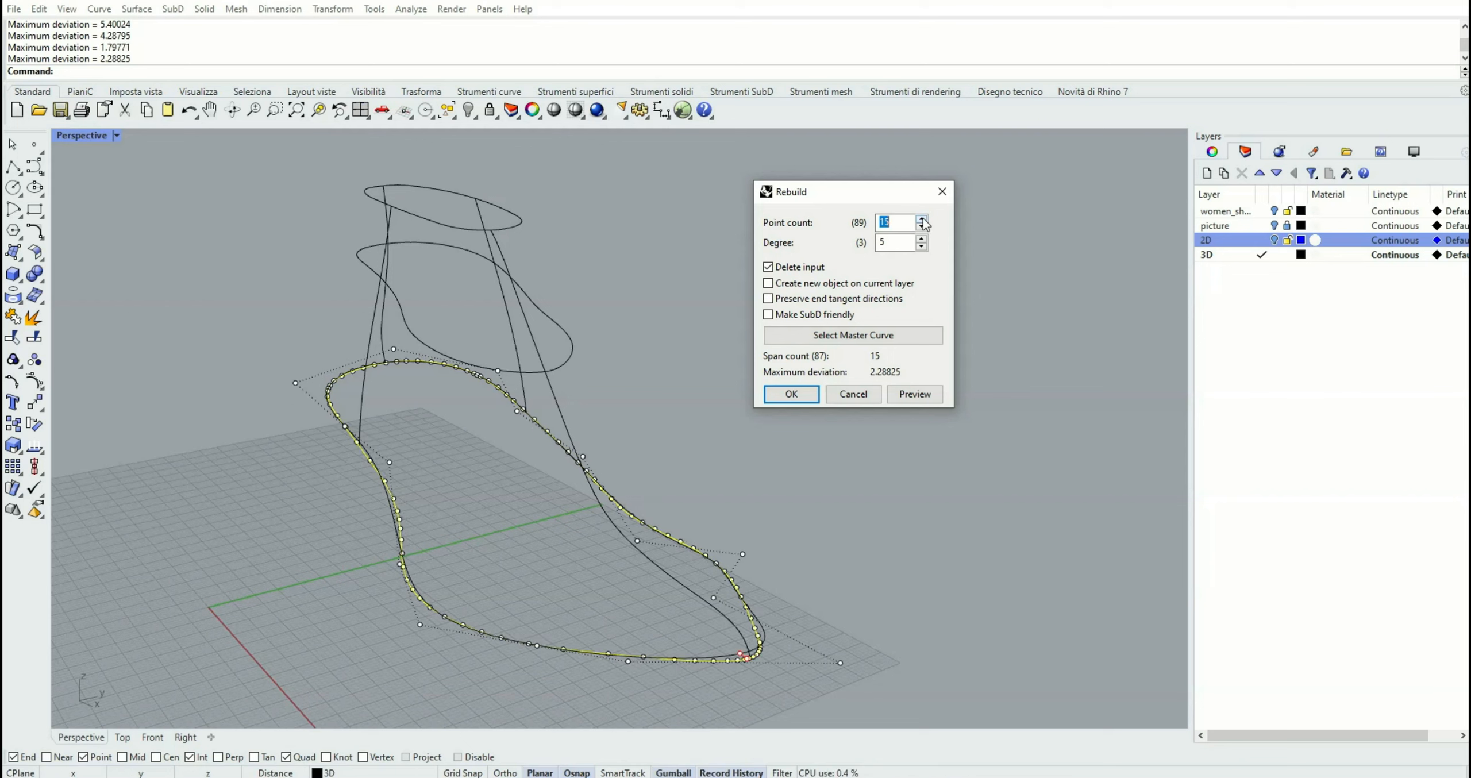
left_click(922, 220)
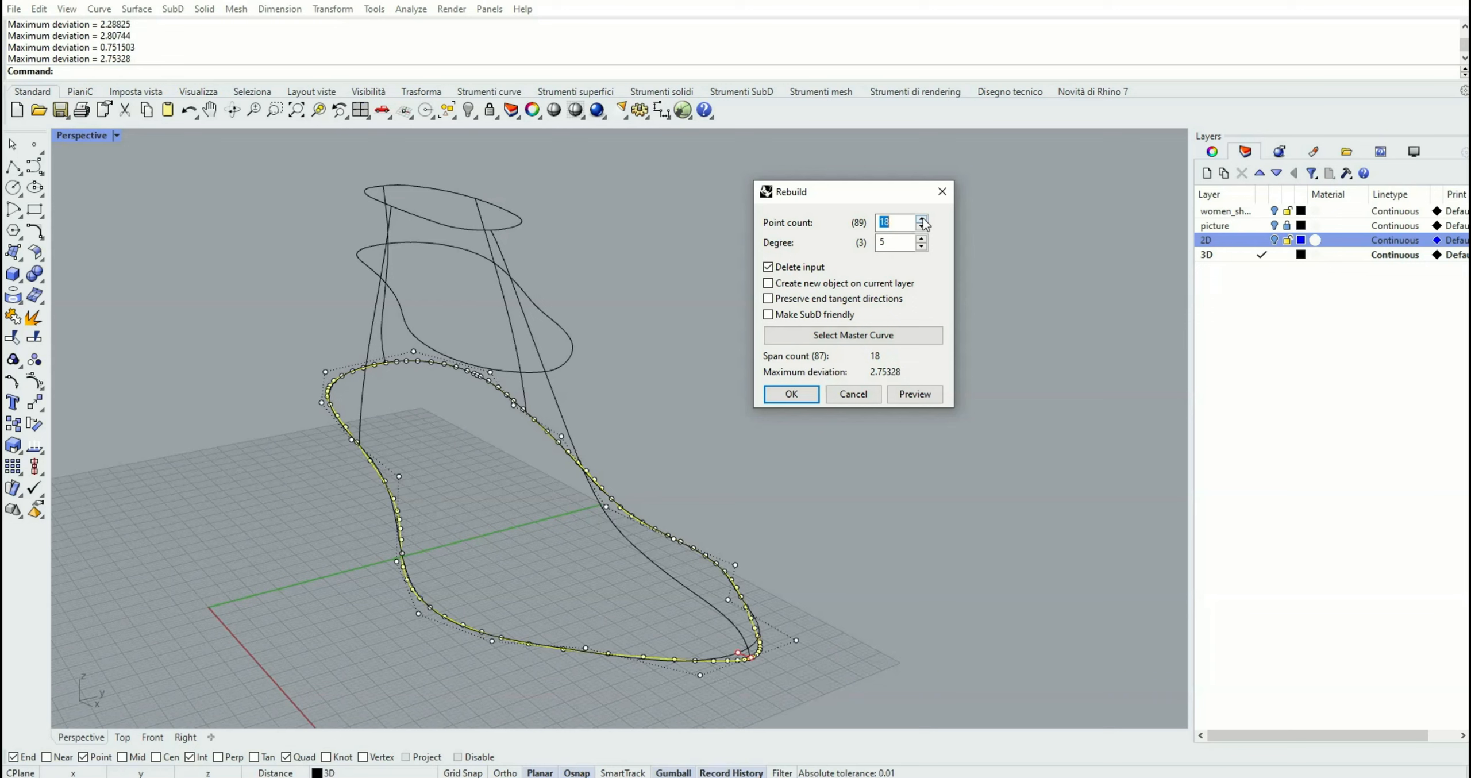
left_click(922, 220)
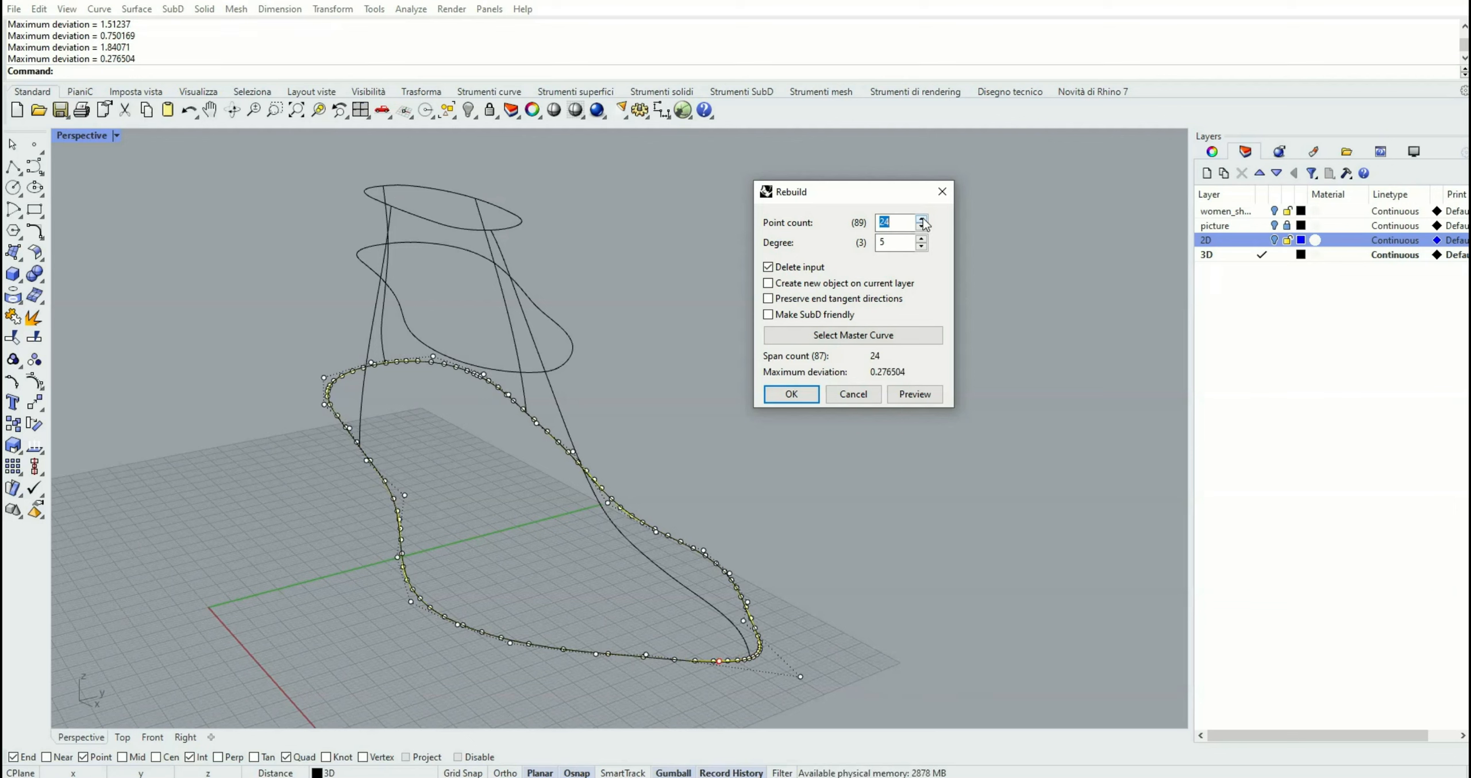
left_click(792, 394)
key("Escape")
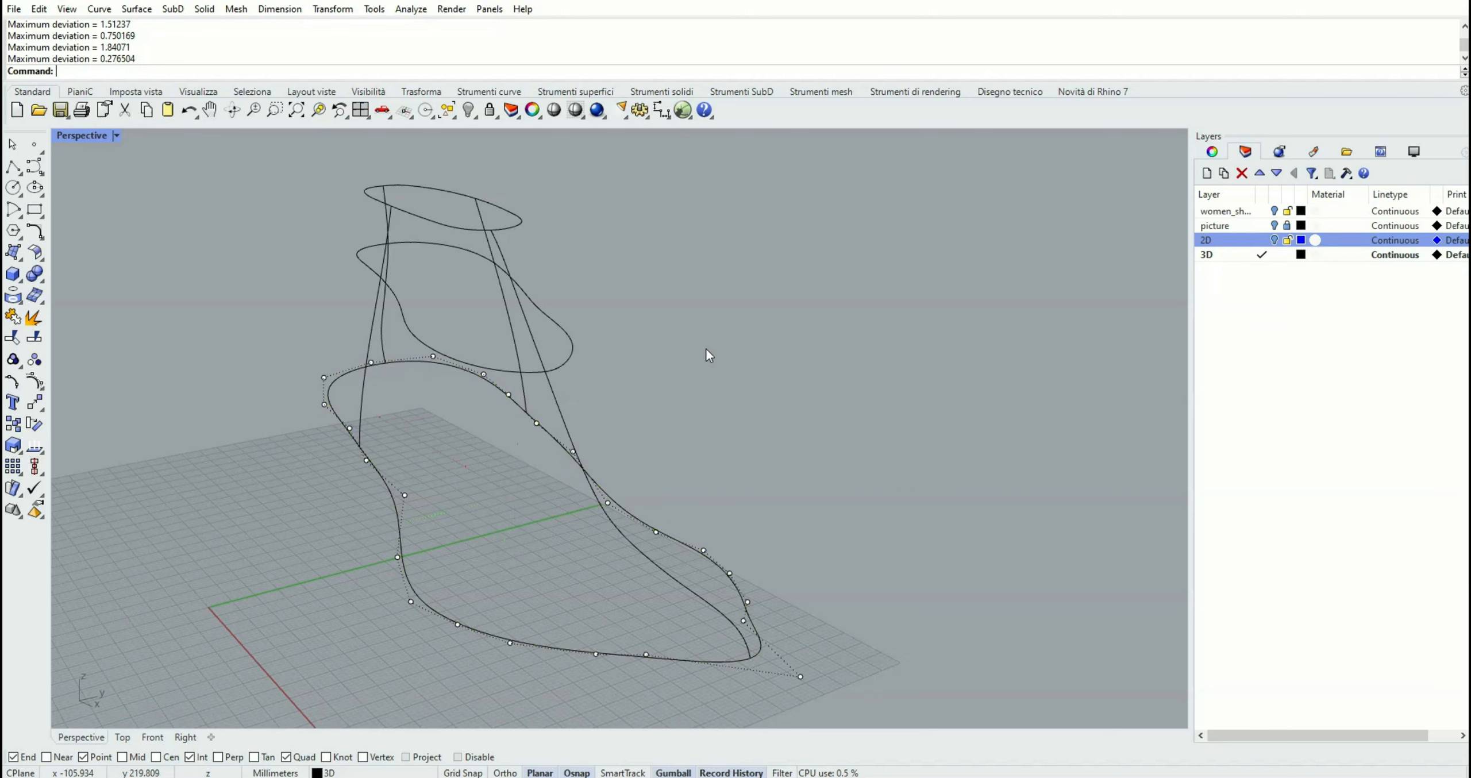
- Rebuild the closed top curve of the last with 14 points and degree 5, trying lower counts from 9 first
right_click_drag(702, 349, 725, 352)
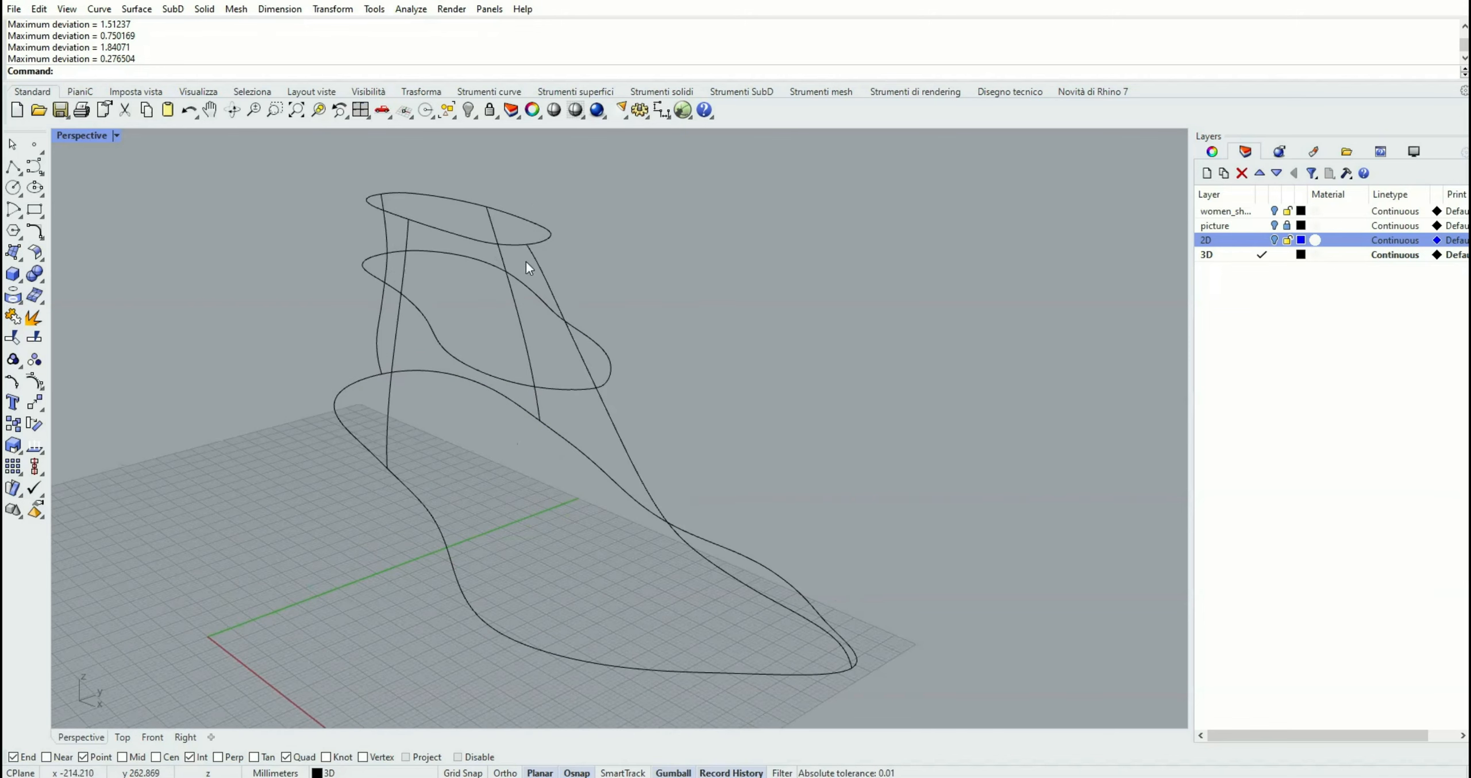
left_click(442, 228)
key("Return")
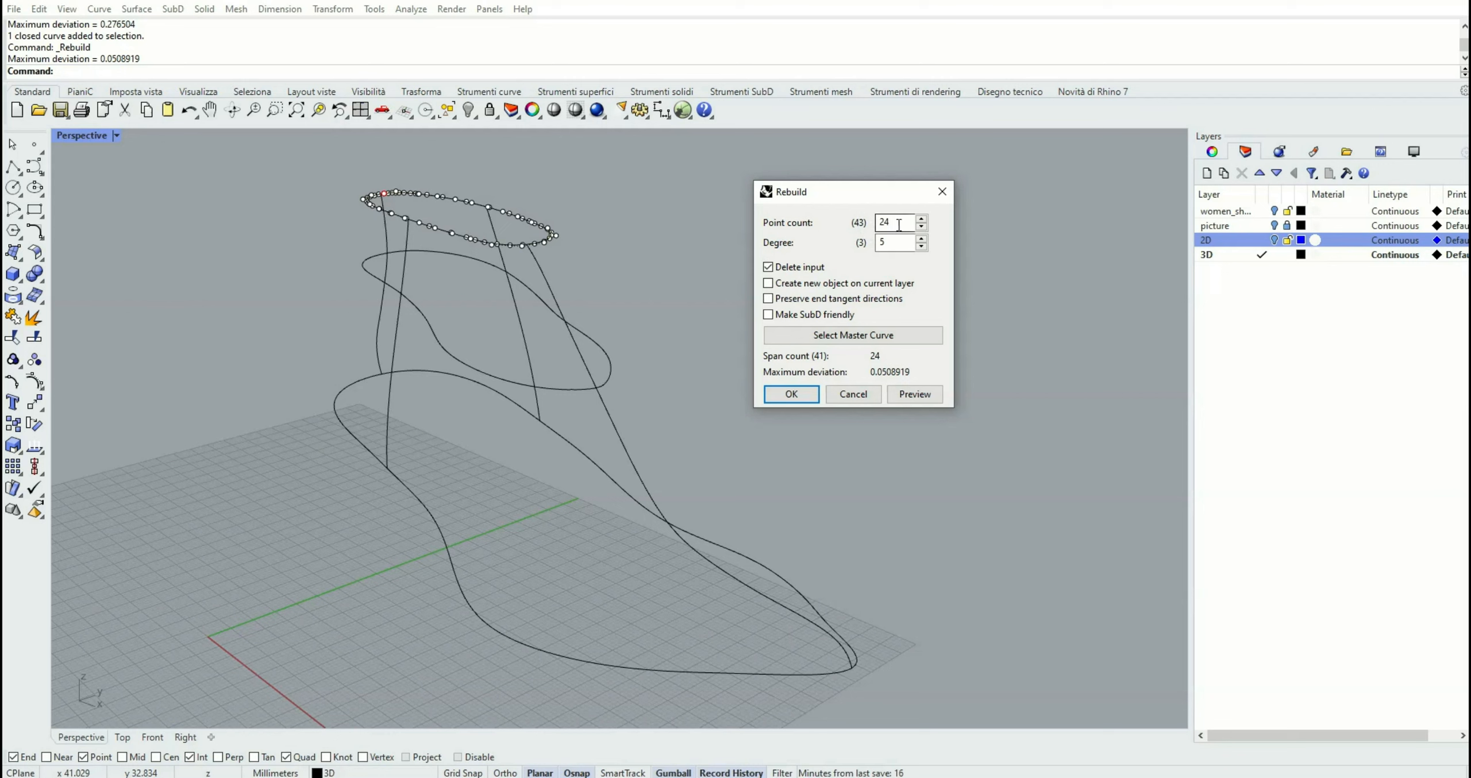
left_click_drag(900, 223, 849, 225)
type("9")
key("Tab")
left_click(921, 227)
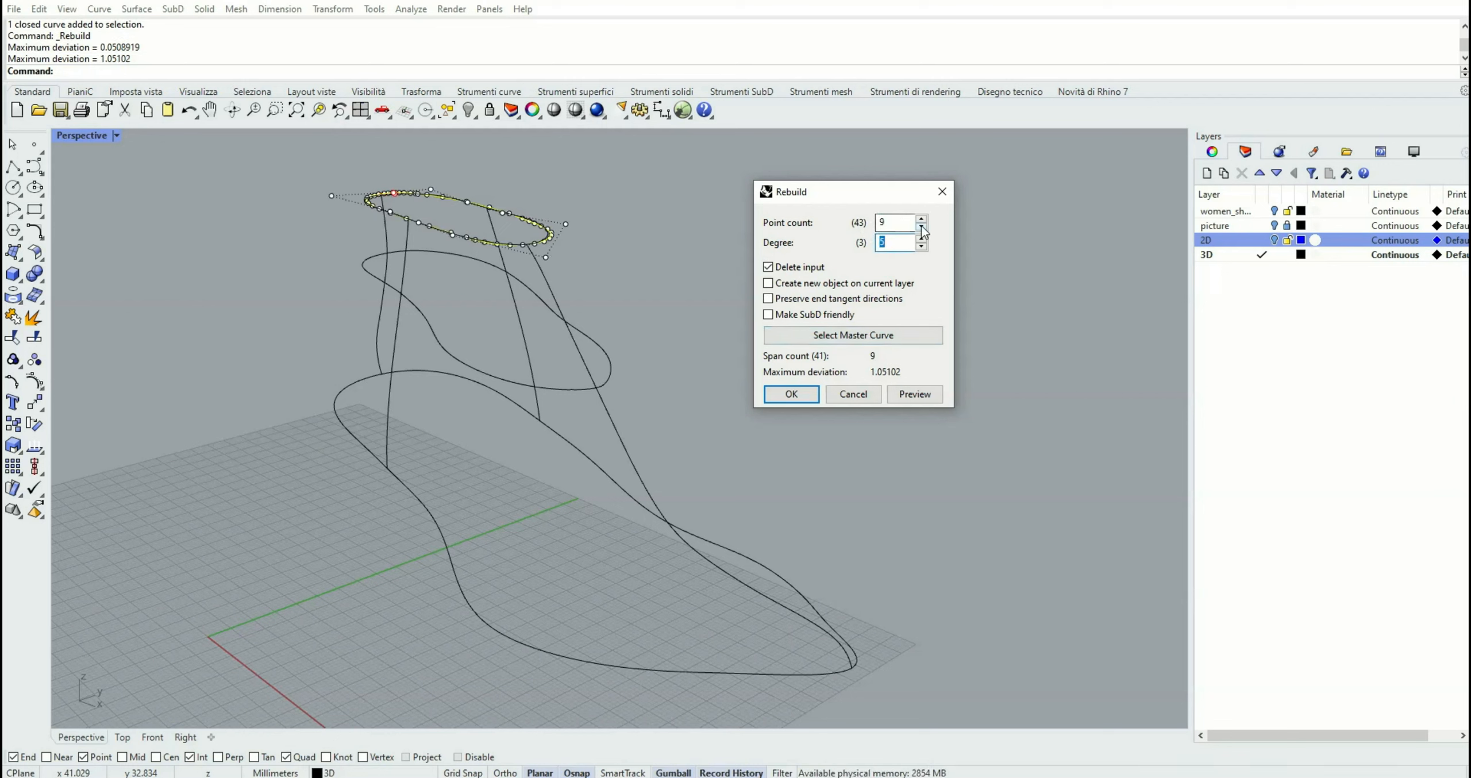
left_click(922, 220)
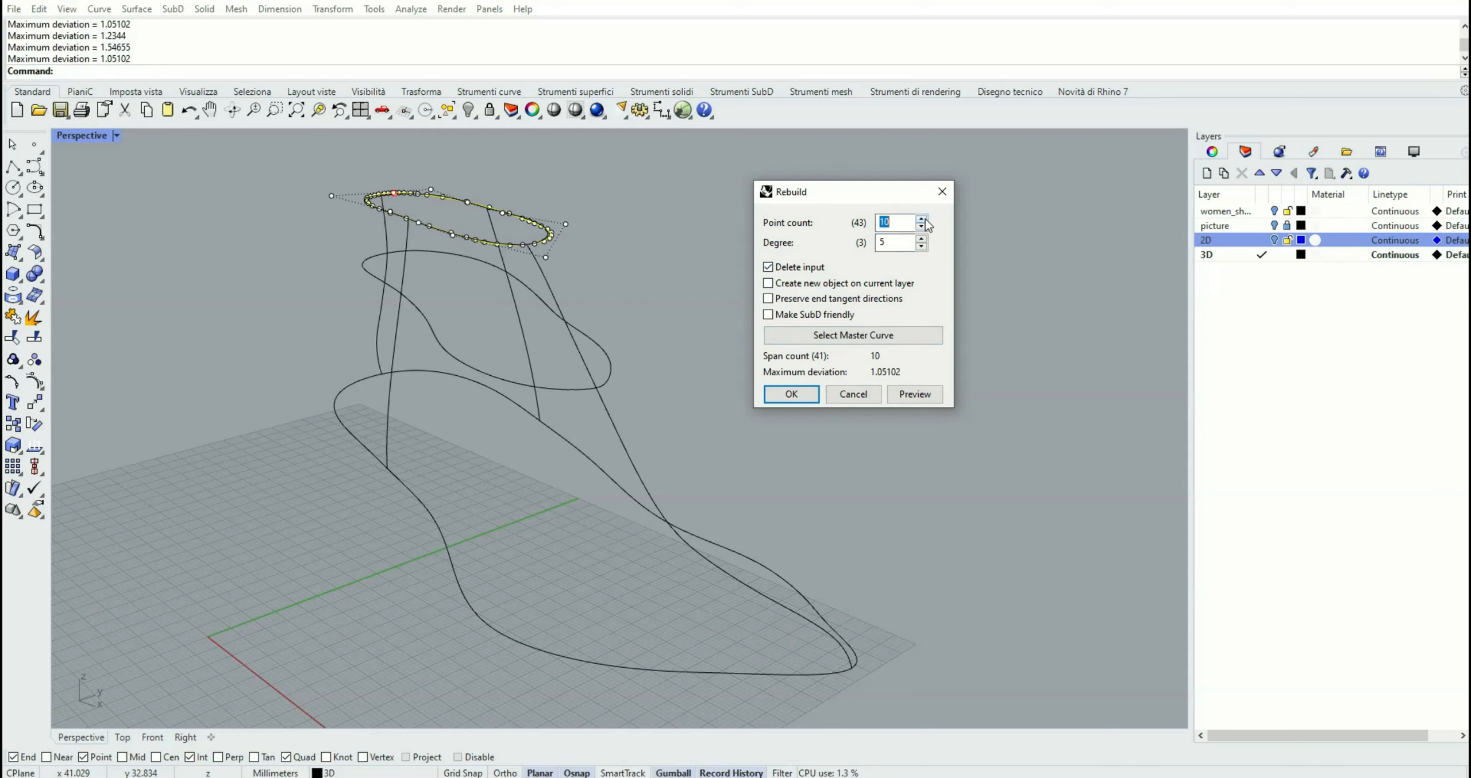
left_click(922, 220)
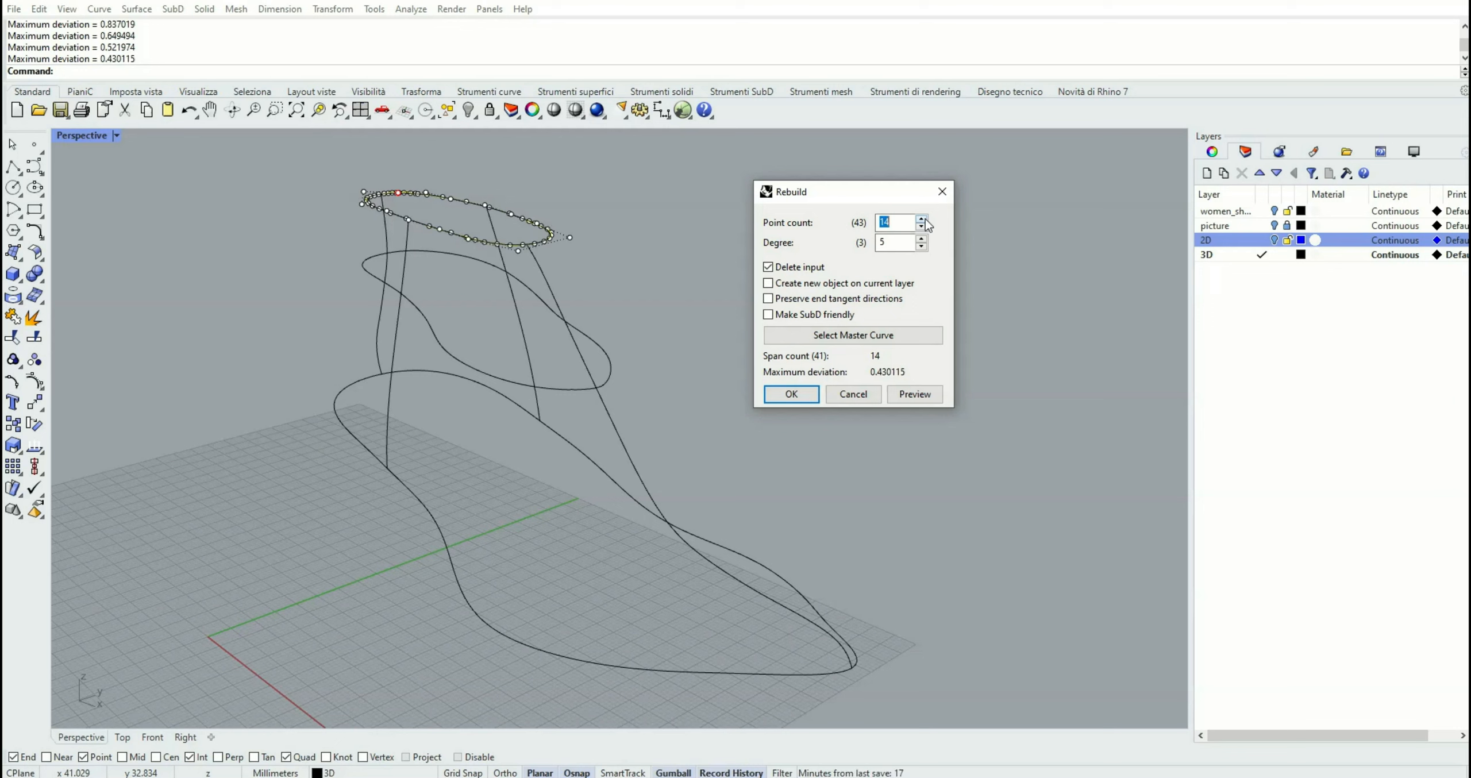
left_click(804, 395)
- Rebuild the closed middle isocurve with 22 points and degree 5, and clear the selection
right_click_drag(545, 266, 599, 274)
left_click(481, 380)
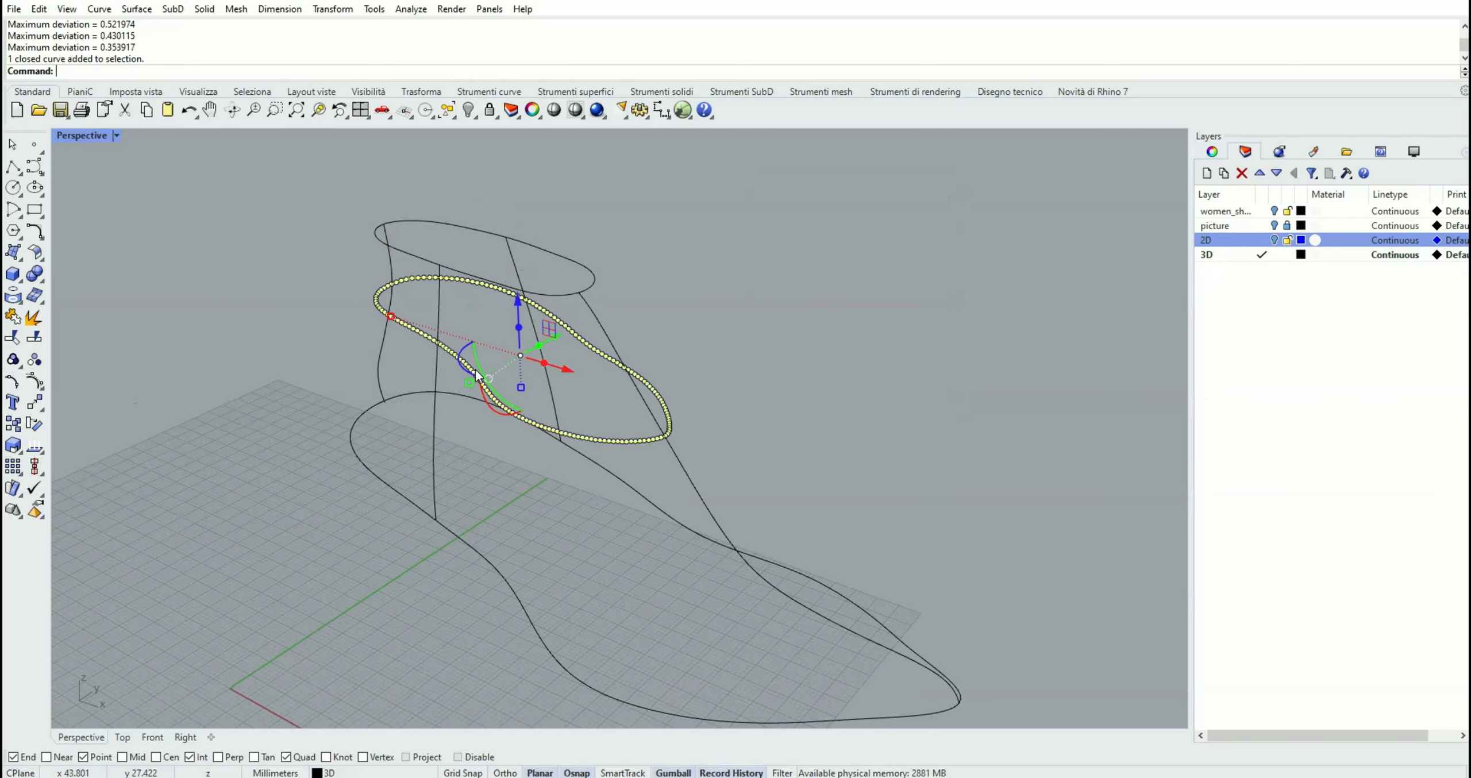
right_click(755, 281)
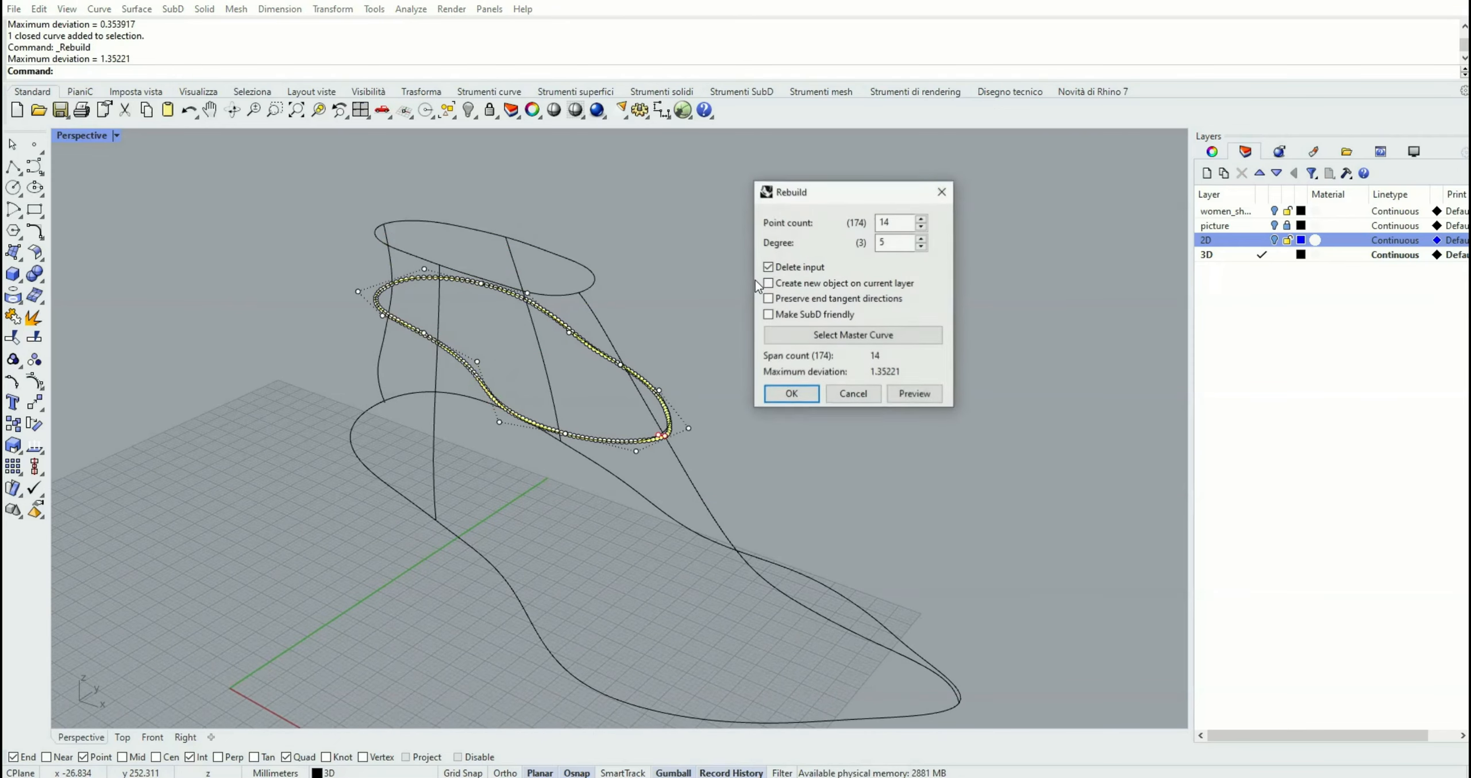
double_click(888, 222)
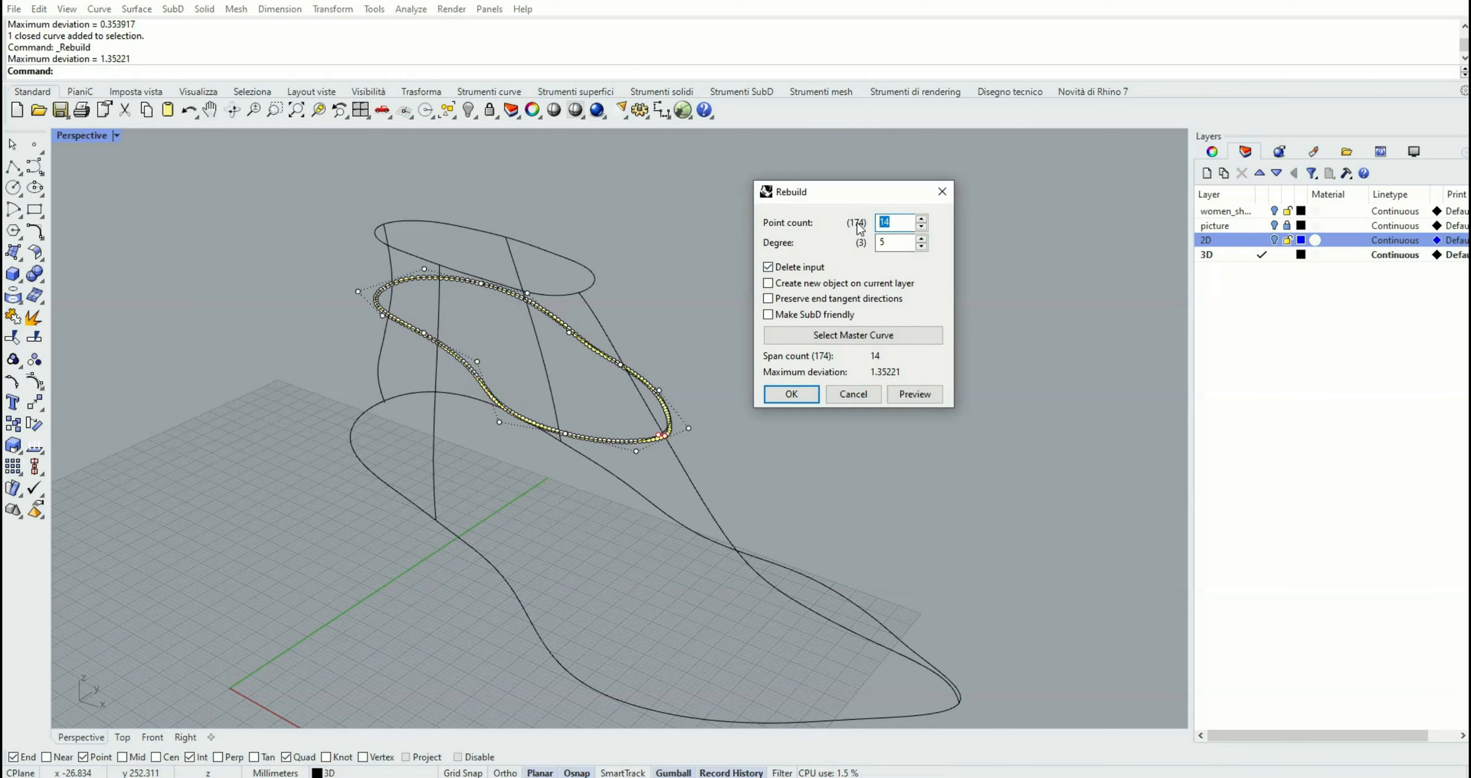
type("20")
key("Tab")
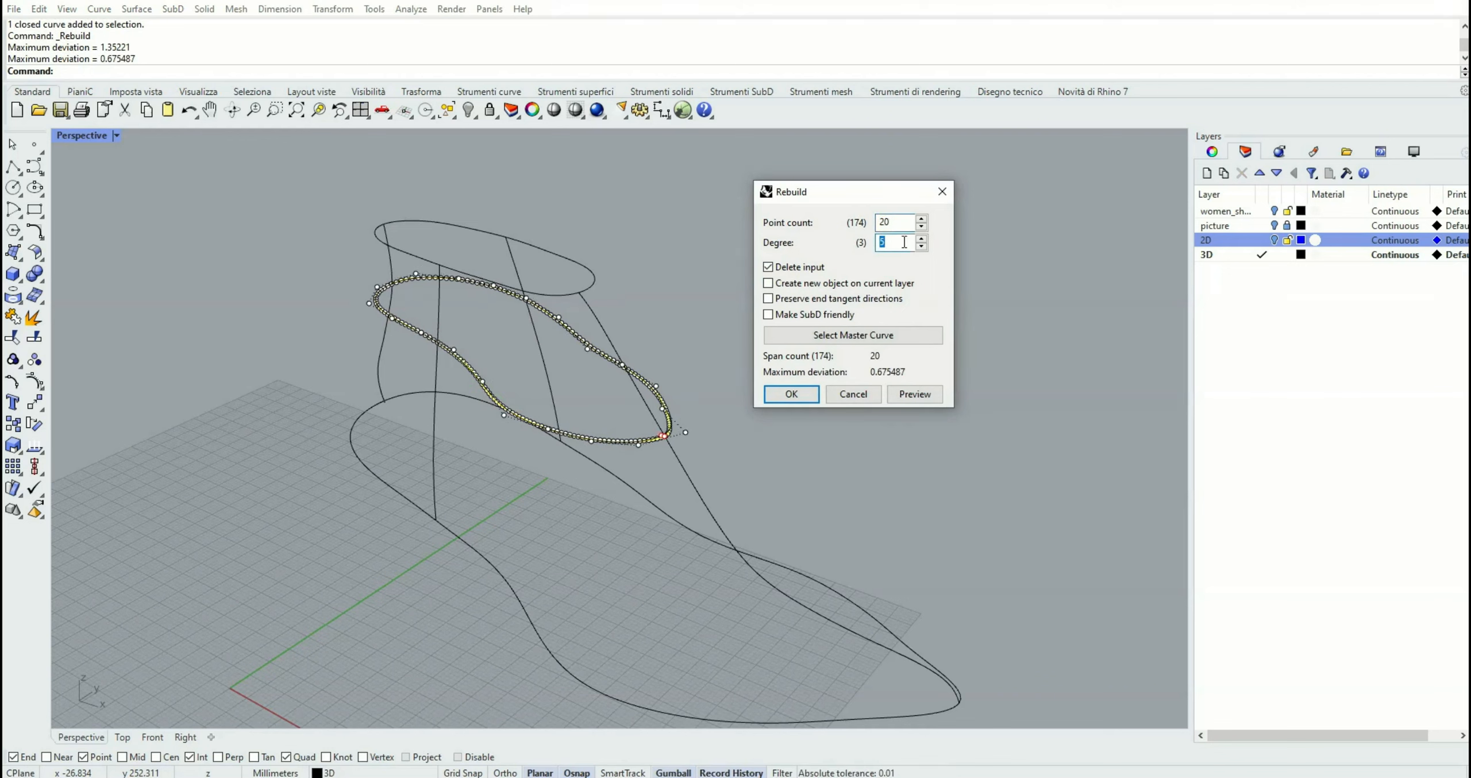
left_click(922, 219)
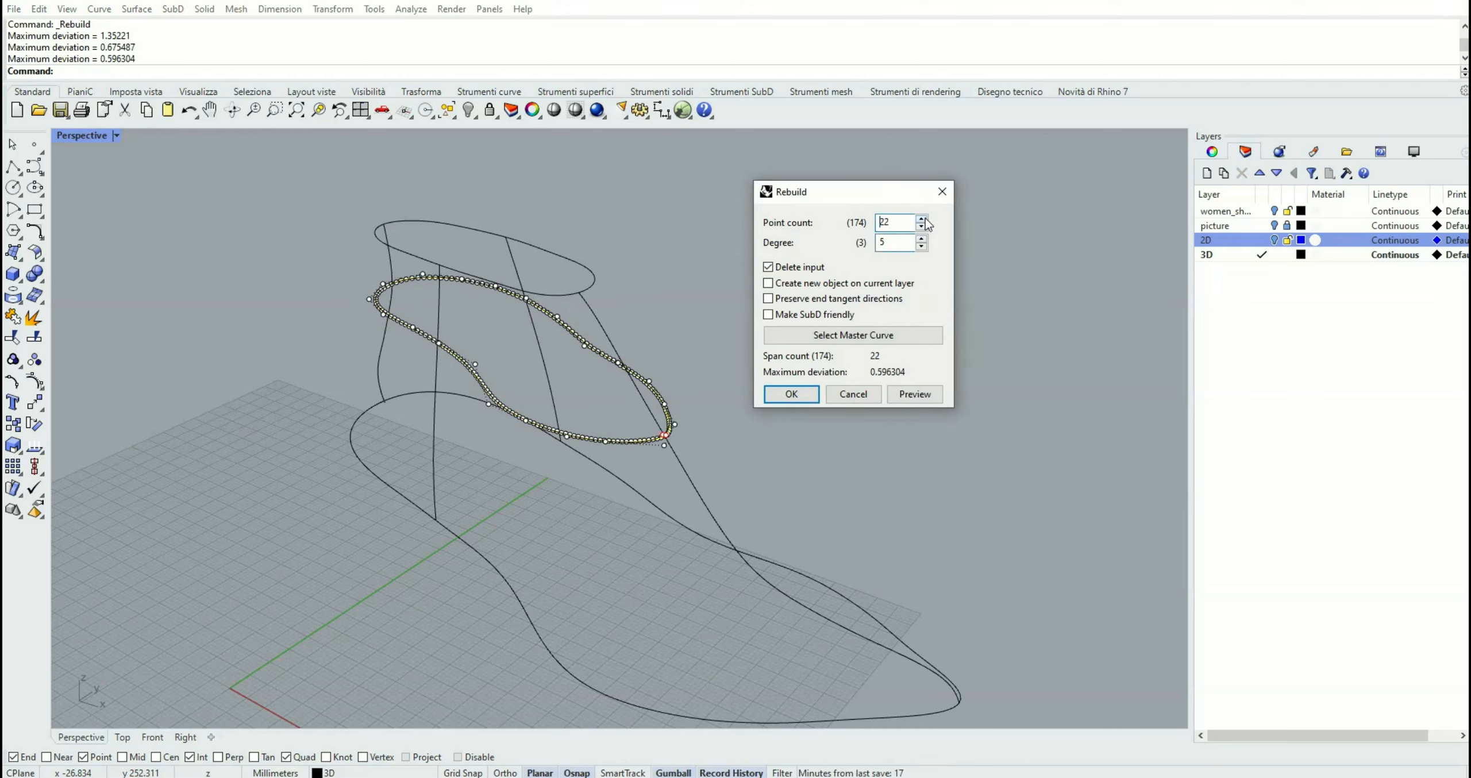
left_click(792, 394)
key("Escape")
- Rebuild the front instep curve of the last with 10 points and degree 5, trying lower point counts from 4 upward first
mouse_move(816, 362)
right_mouse_down()
mouse_move(795, 345)
mouse_move(824, 345)
right_mouse_up()
left_click(726, 452)
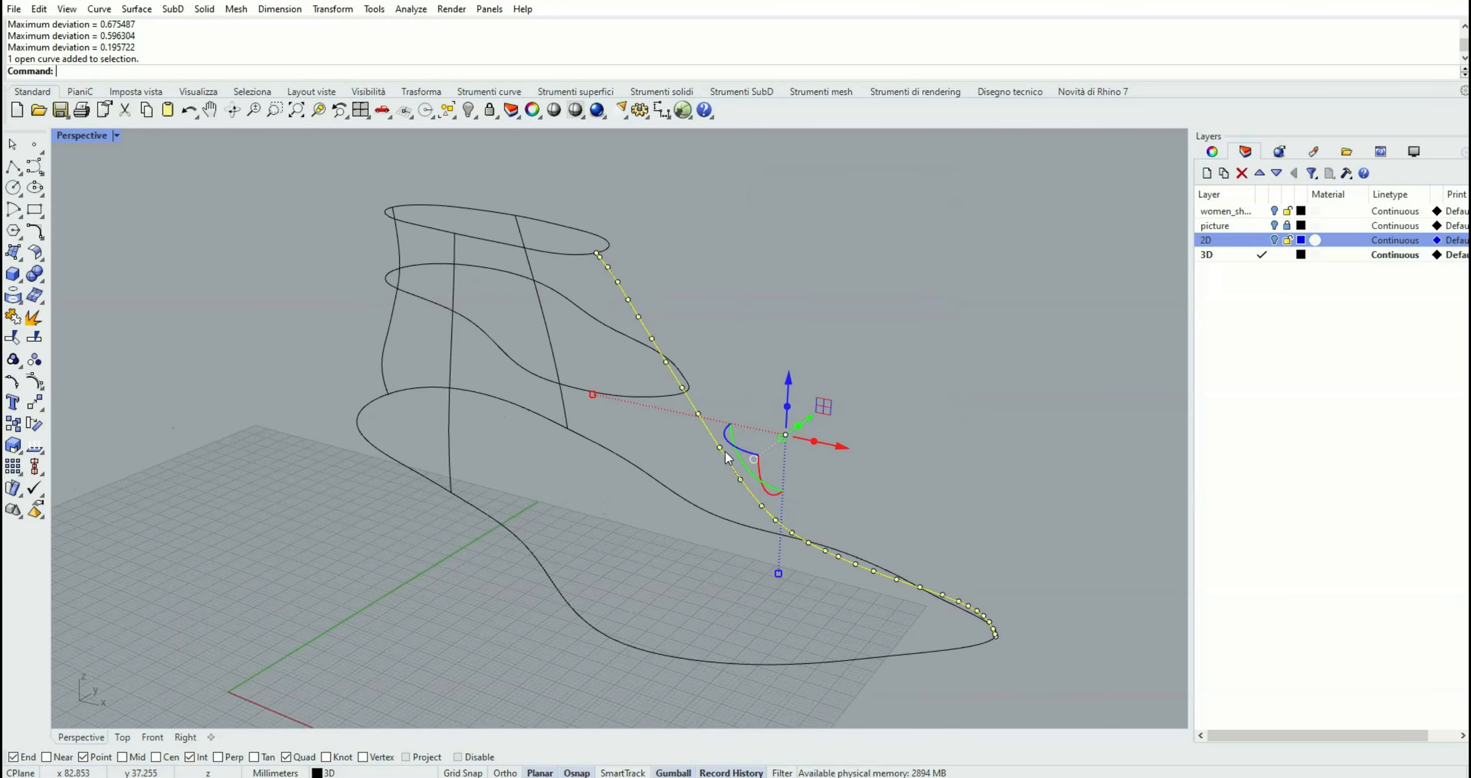
right_click(840, 306)
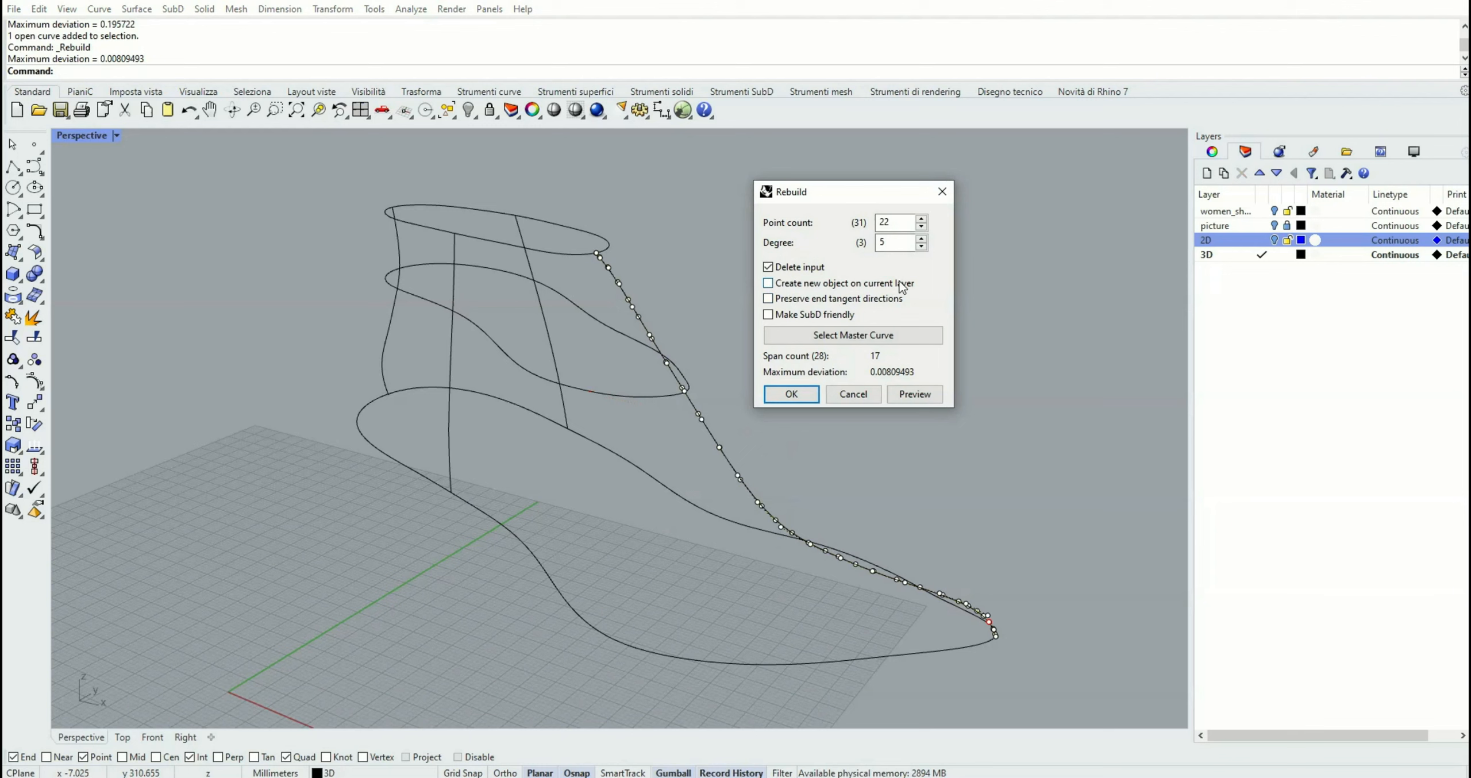
double_click(885, 222)
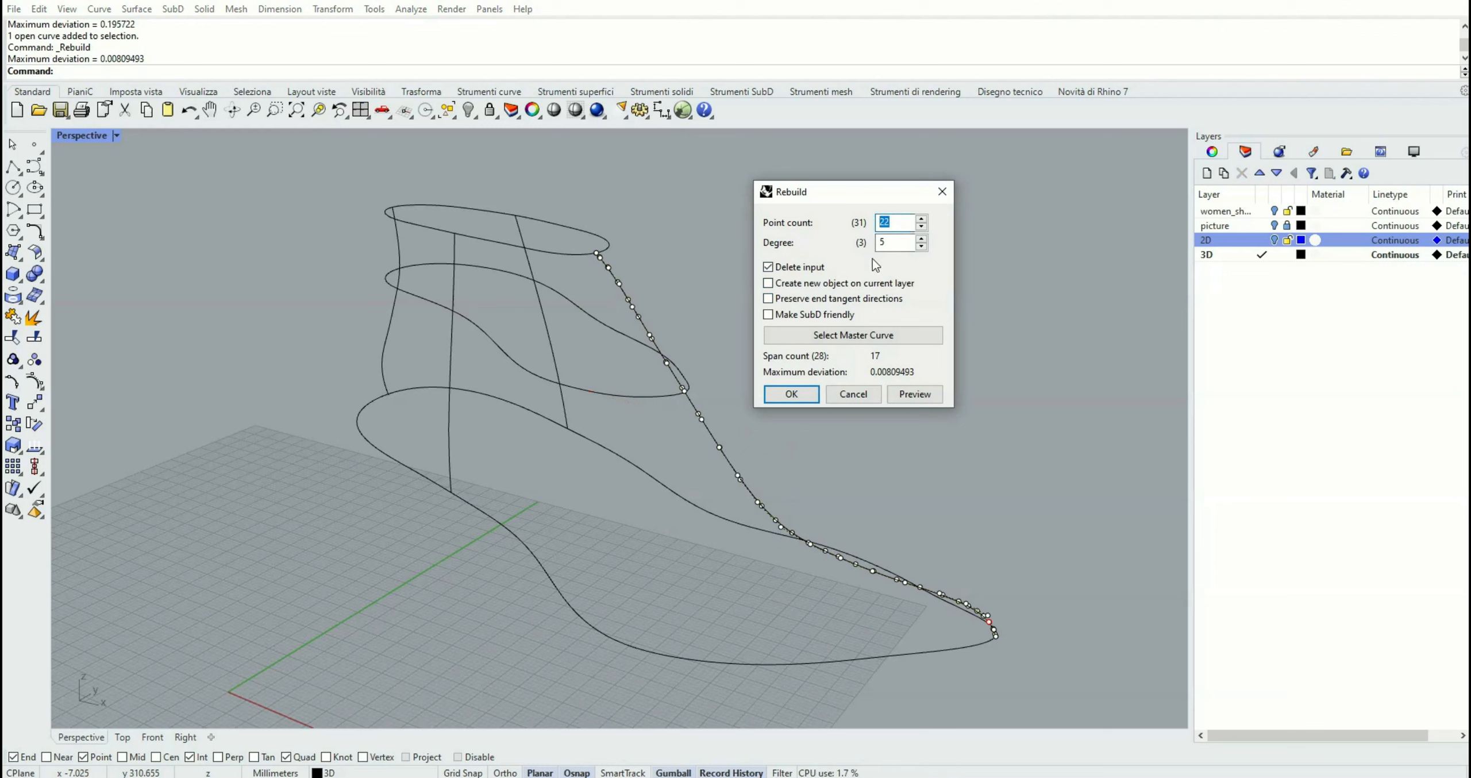
type("4")
key("Tab")
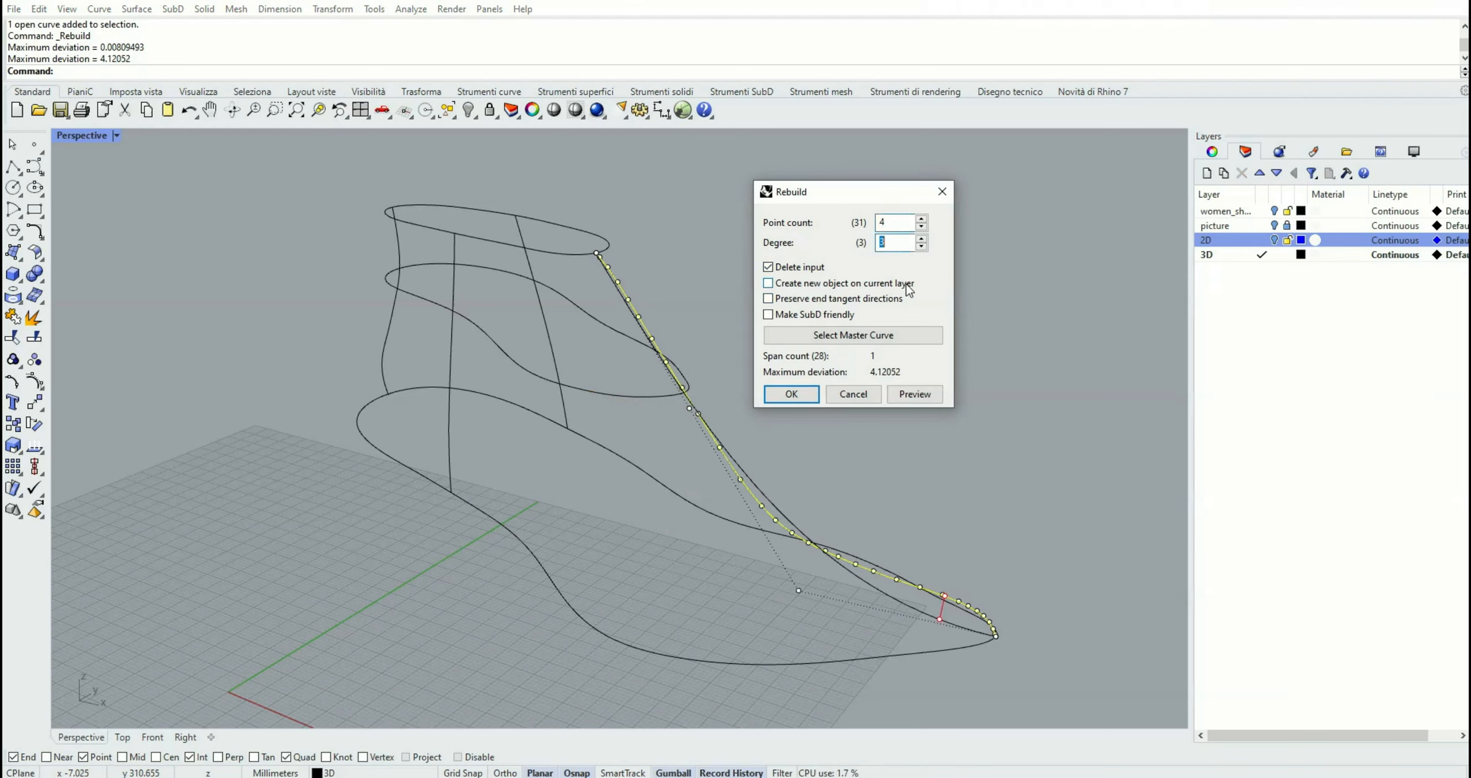
type("4")
key("shift+Tab")
left_click(922, 219)
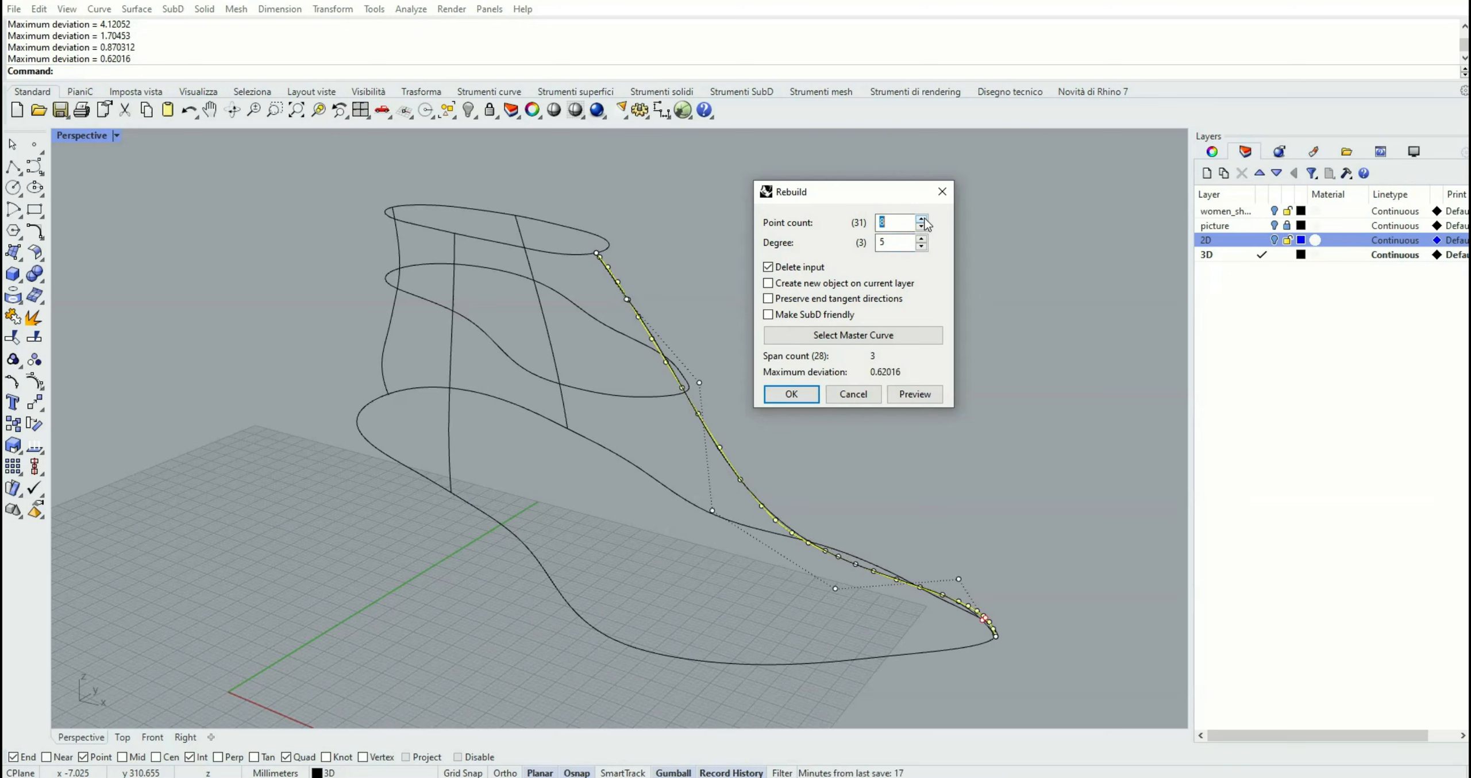
left_click(922, 219)
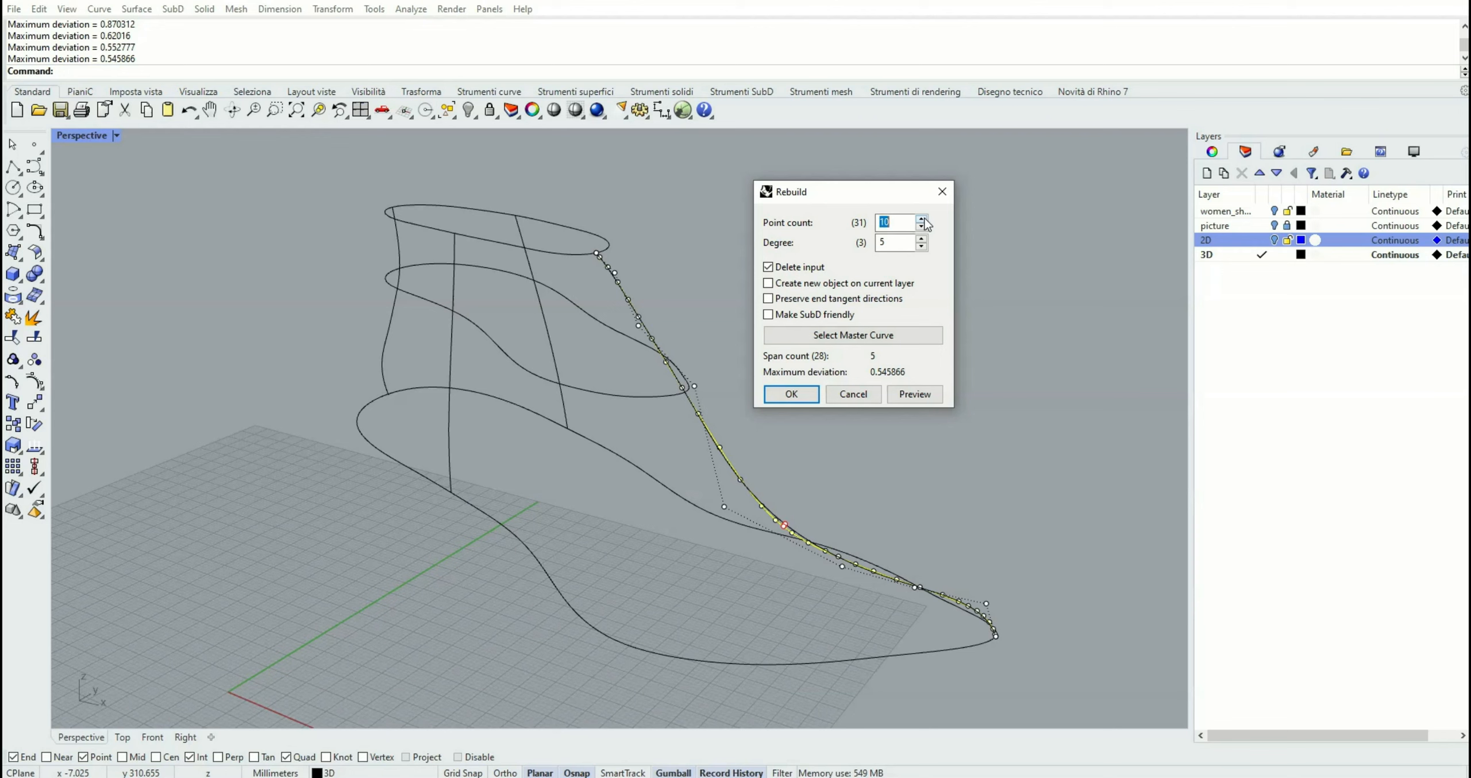
left_click(792, 394)
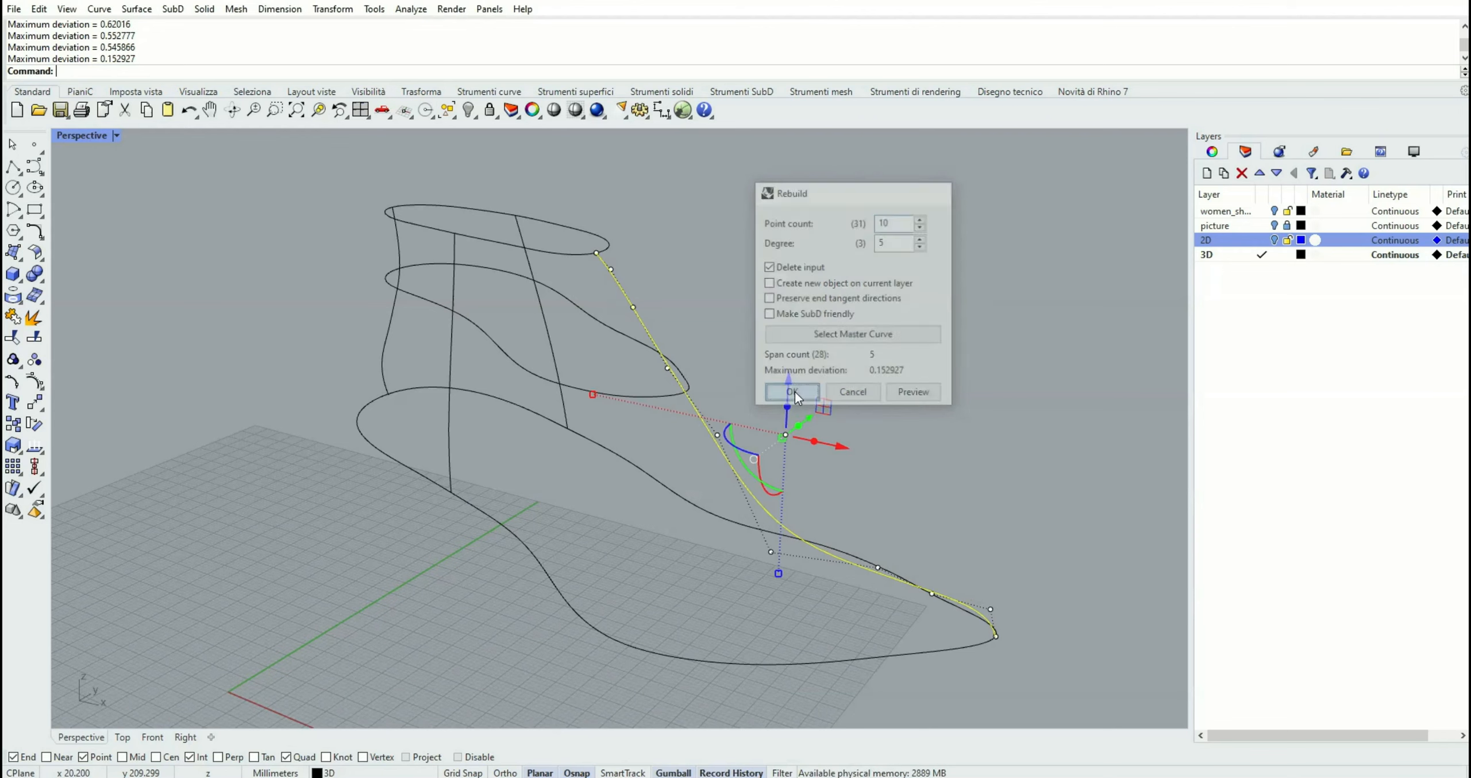
- Rebuild the back heel curve with 5 points and degree 4, comparing point counts from 10 down to 3 first
left_click(390, 326)
right_click(736, 193)
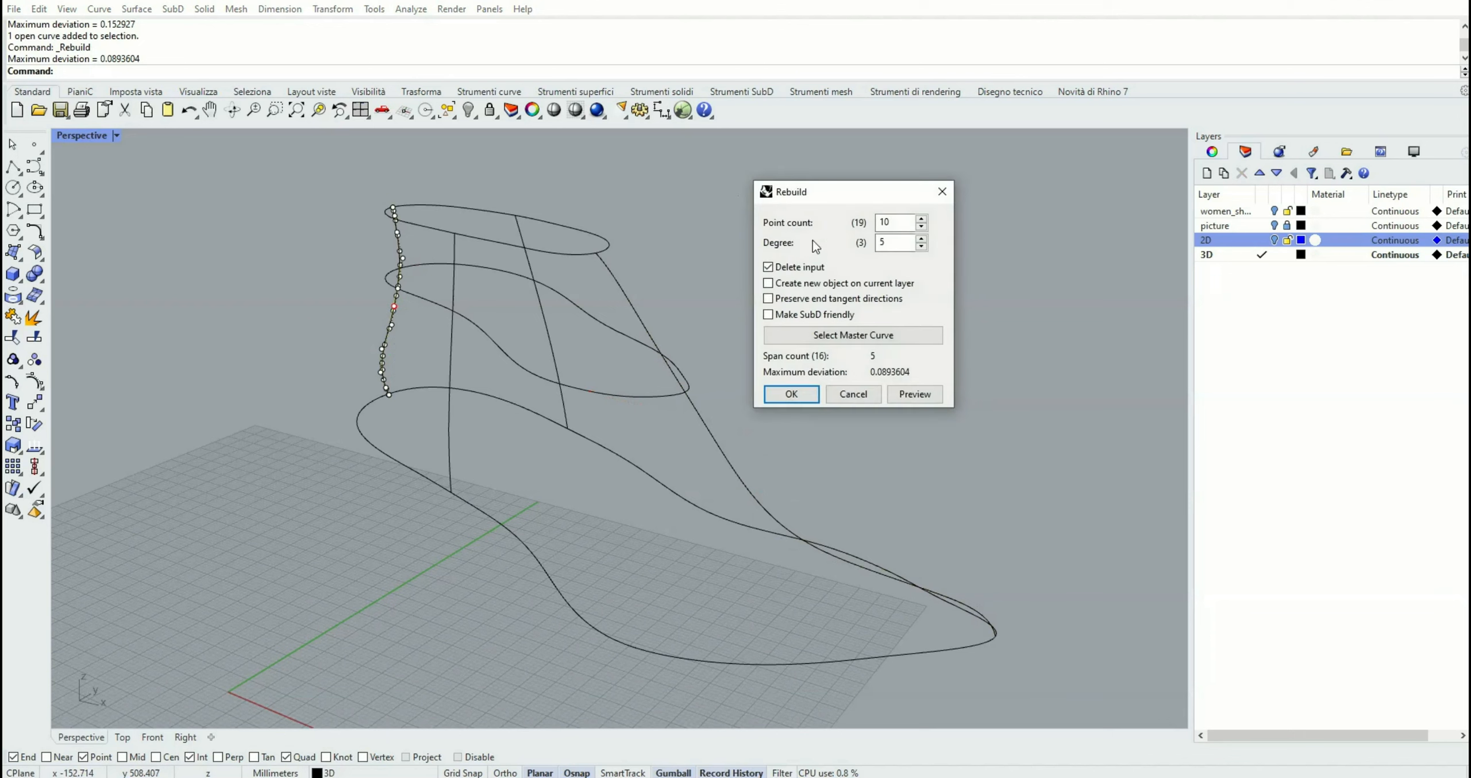
left_click(922, 229)
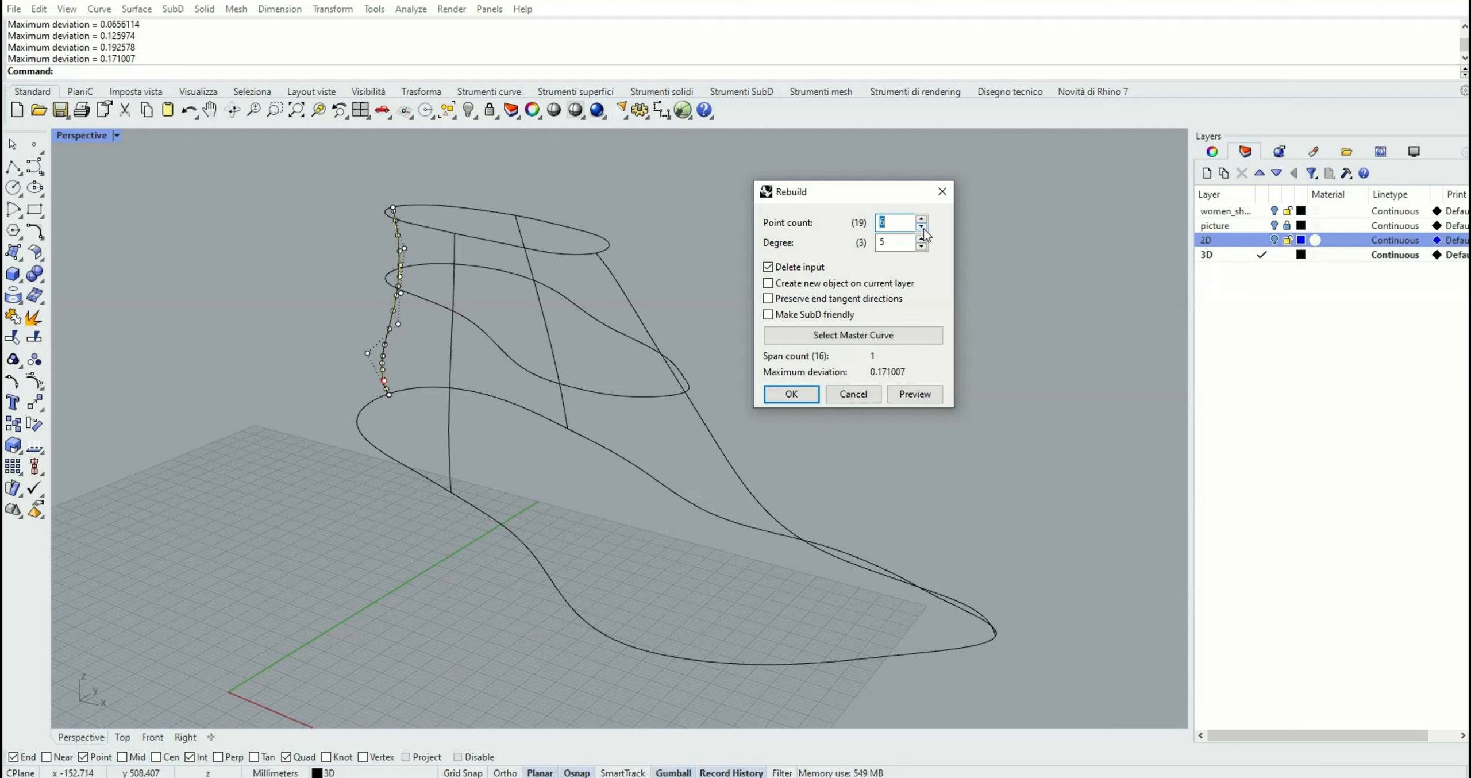
left_click(921, 228)
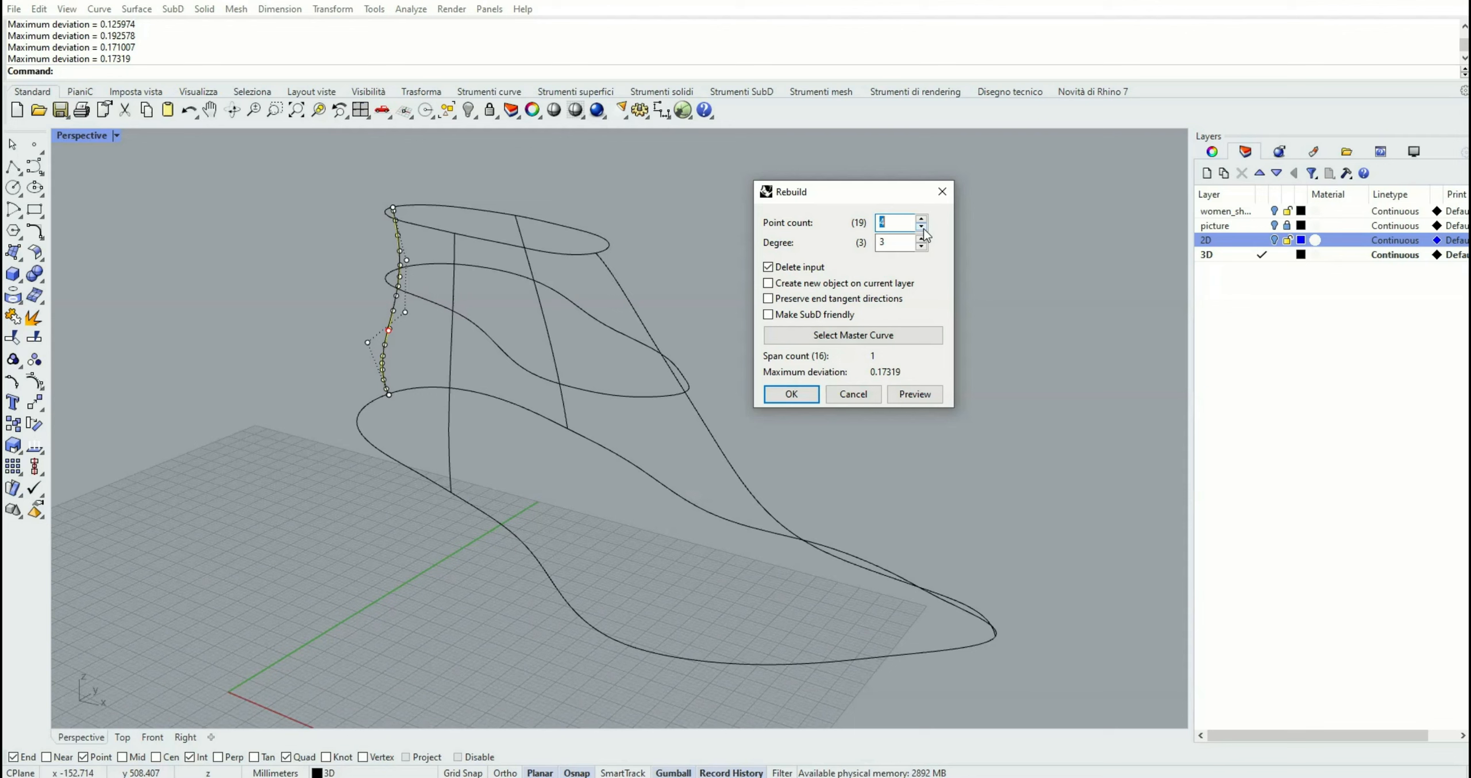
left_click(922, 227)
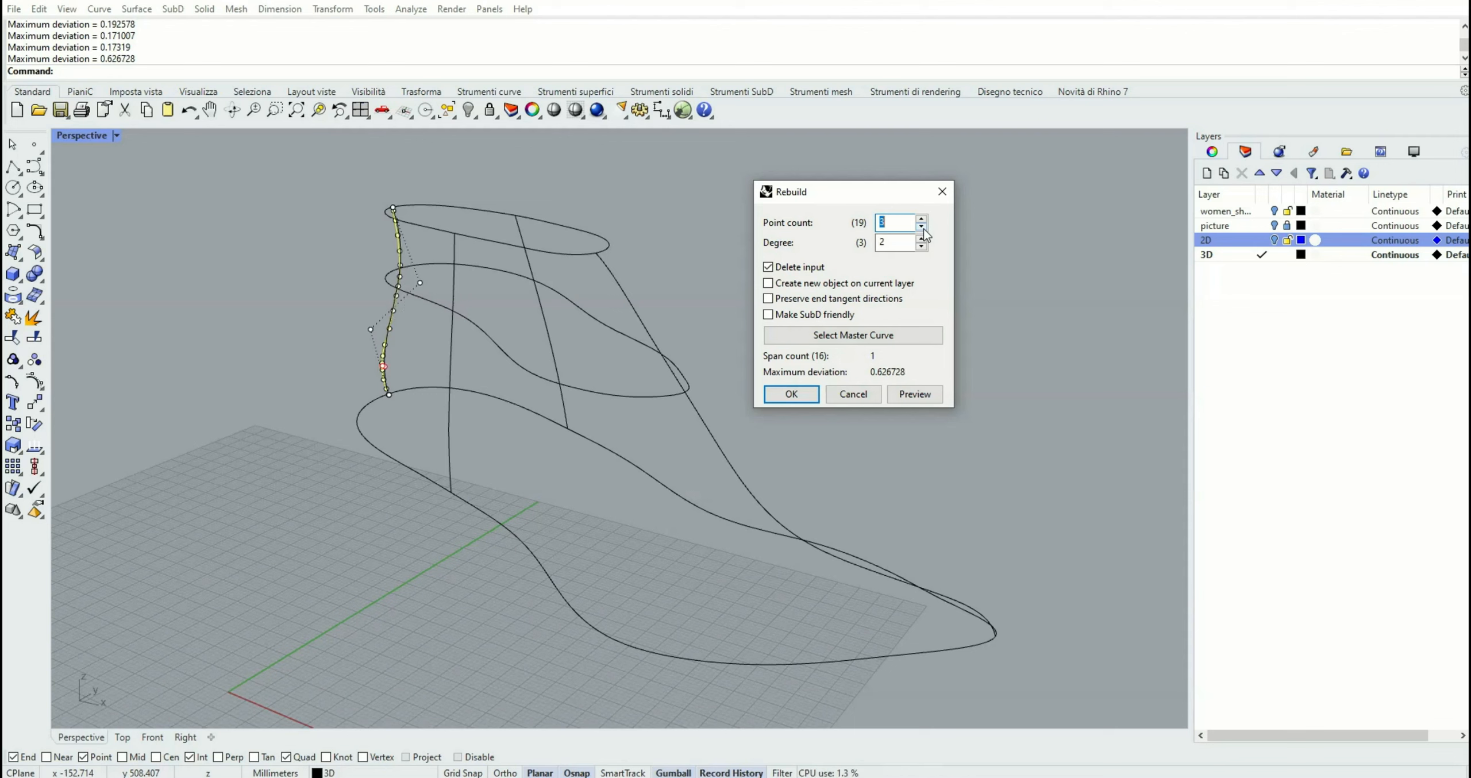
left_click(922, 219)
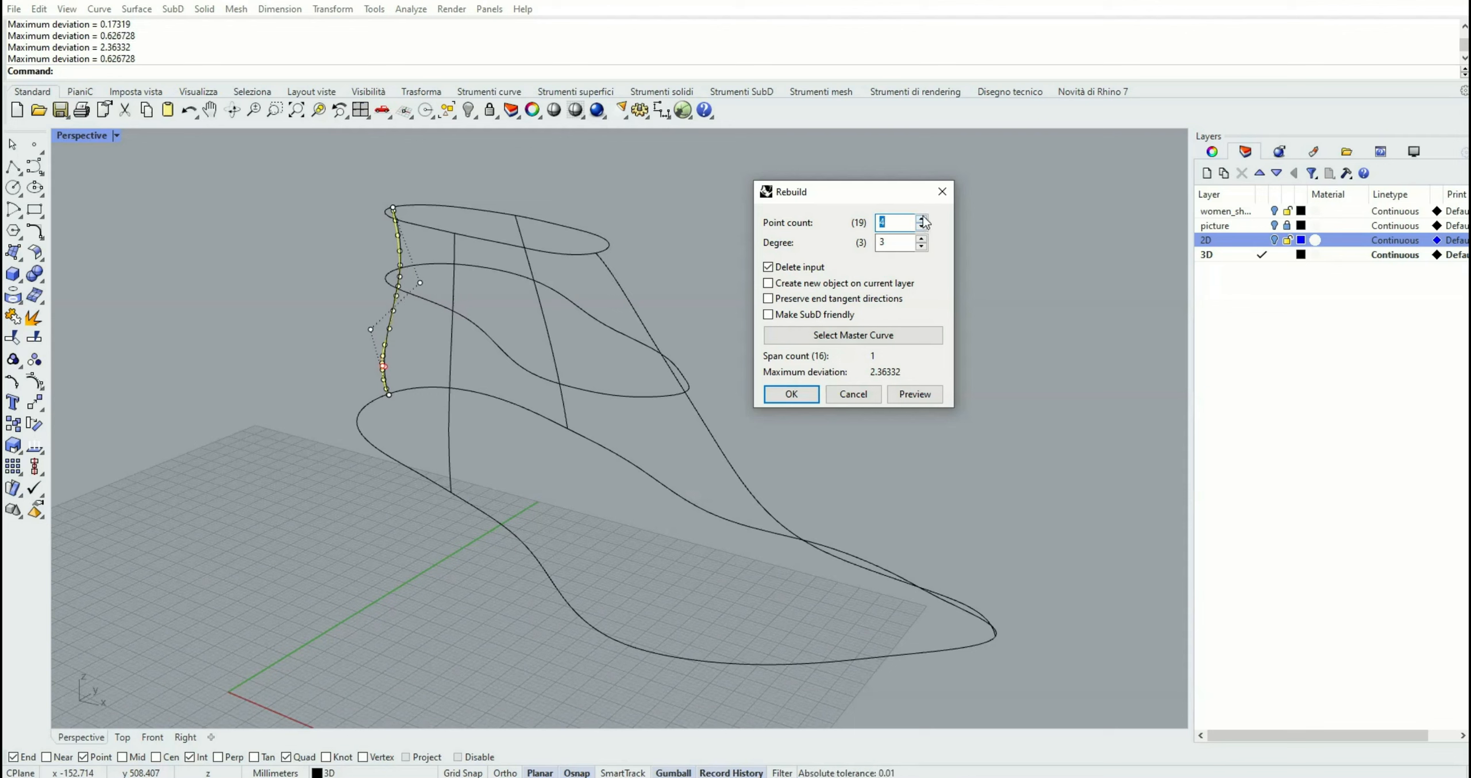
left_click(922, 220)
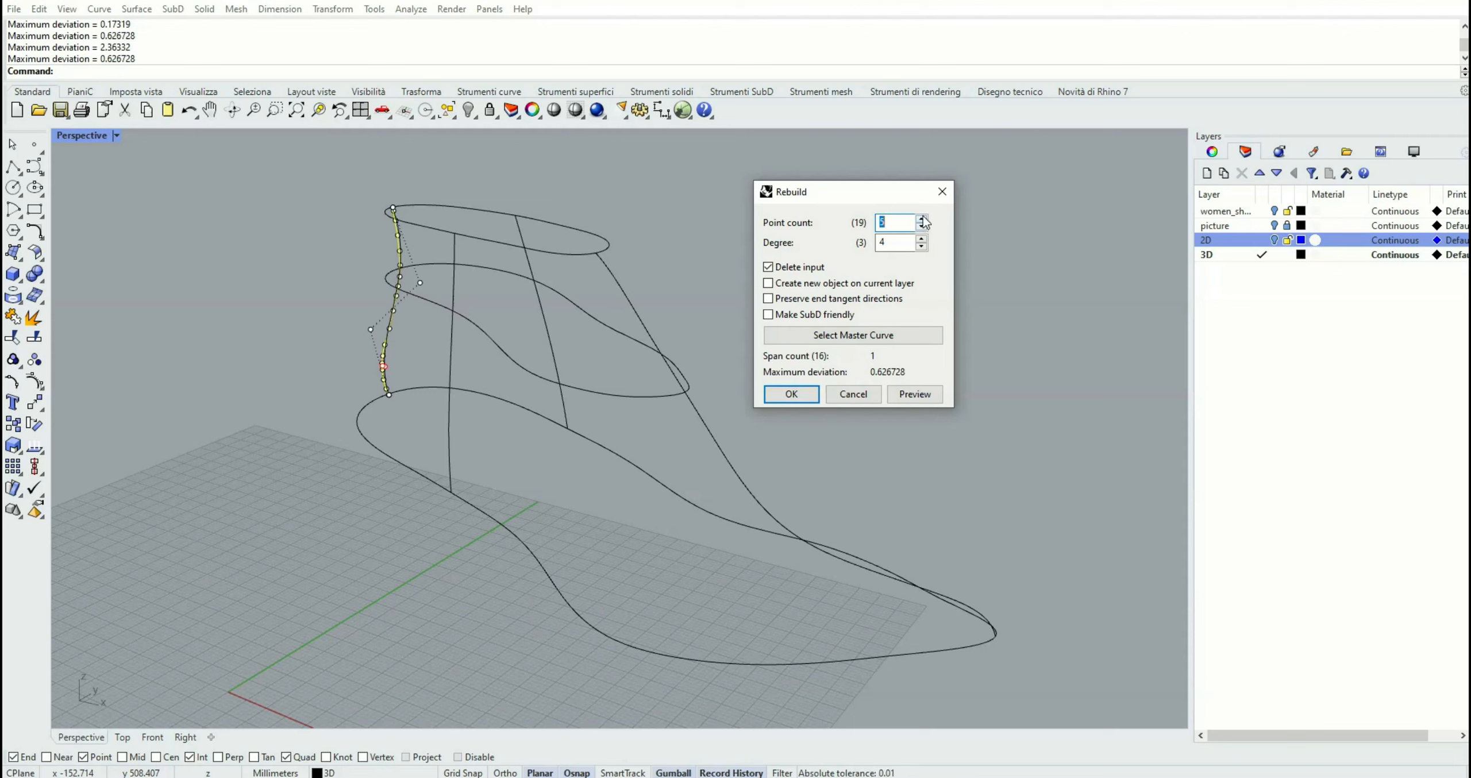
left_click(798, 394)
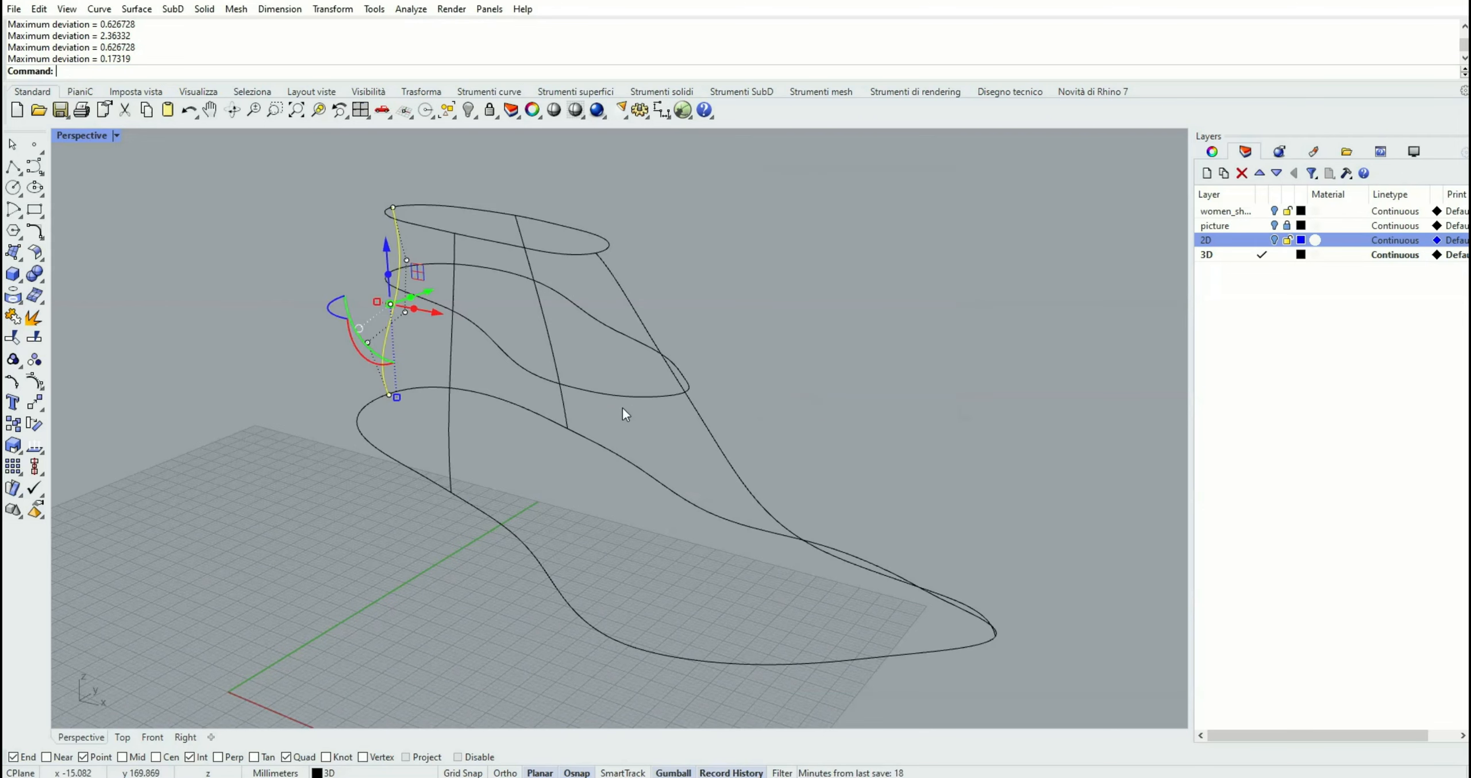
- Check the control points of the two vertical side curves one after the other, and clear the selection
right_click_drag(655, 408, 602, 409)
left_click(583, 409)
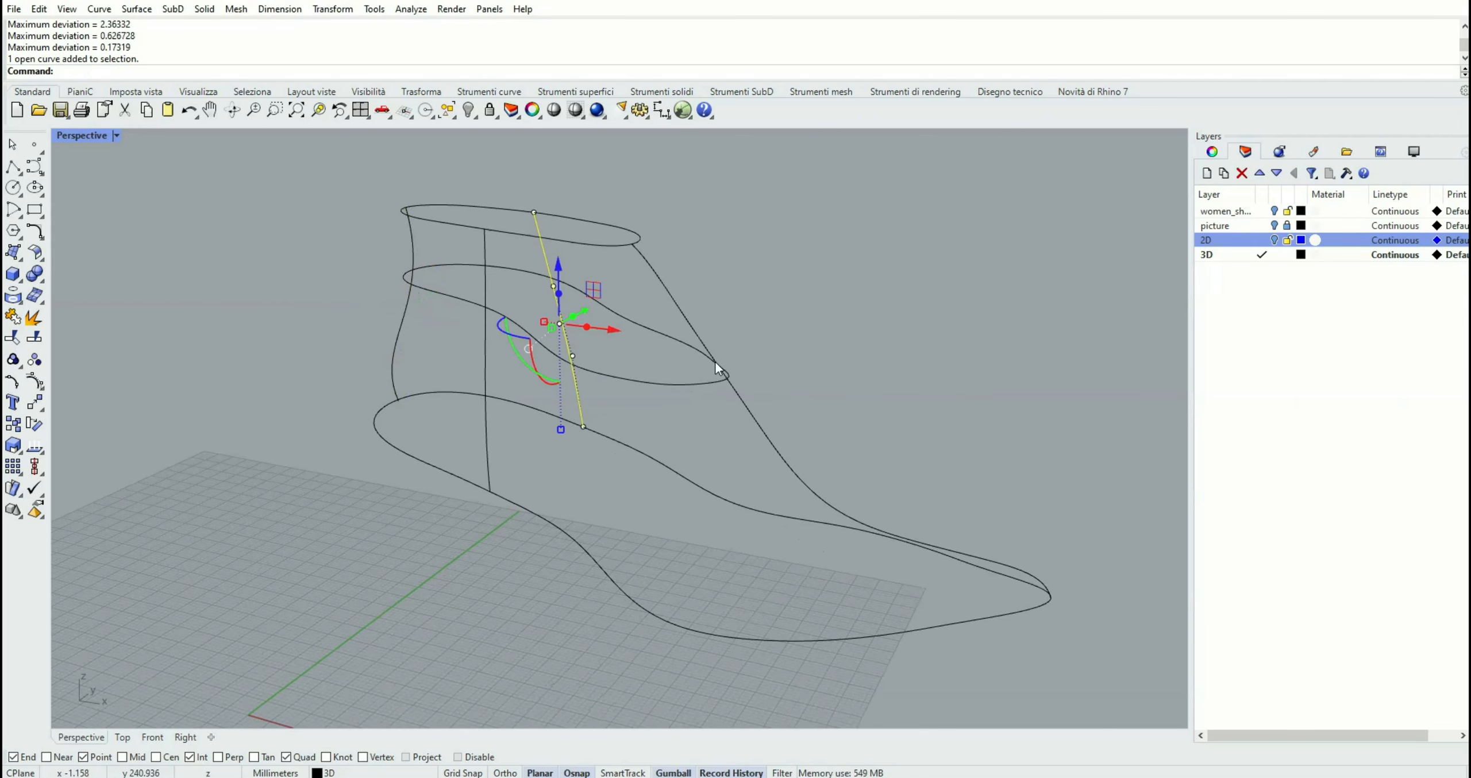
left_click(485, 381)
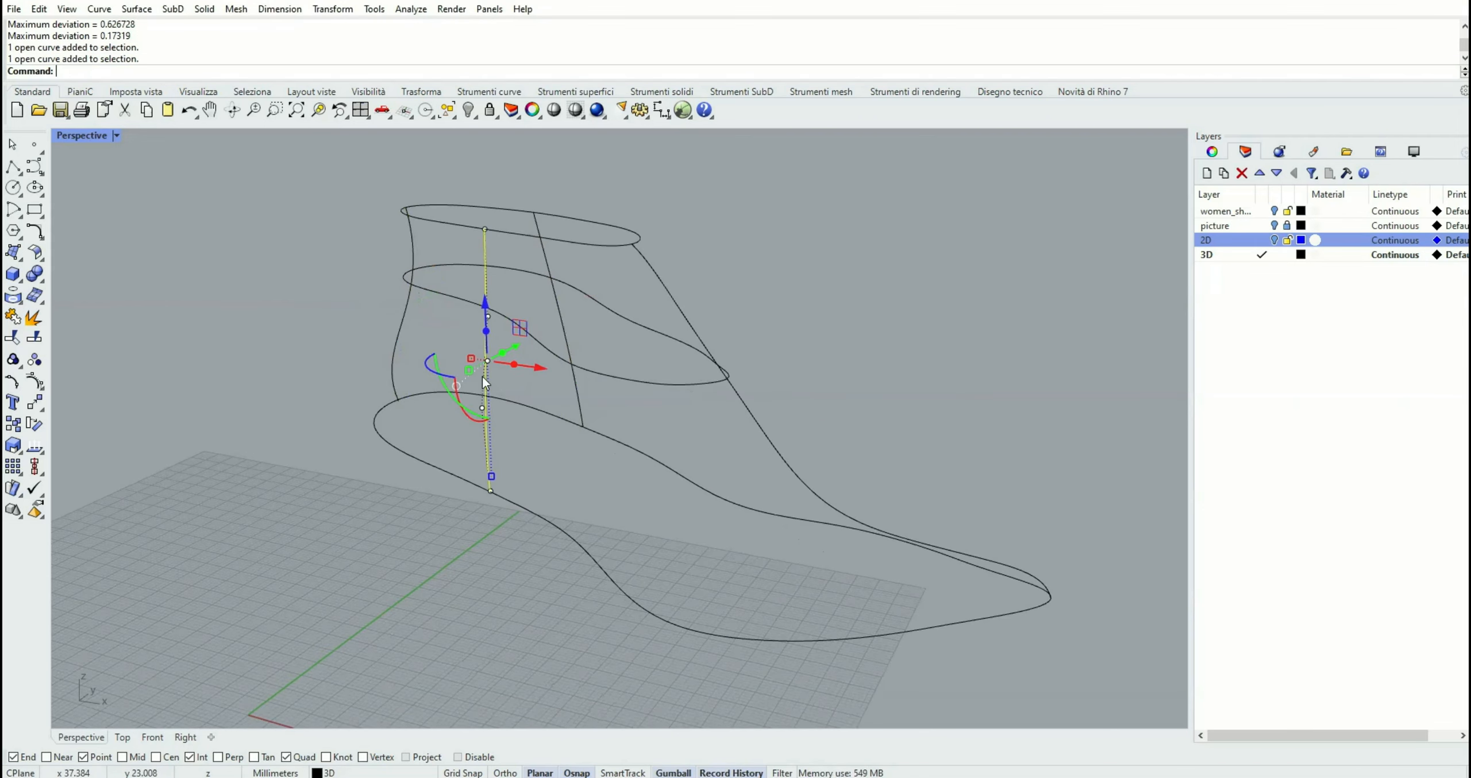
left_click(842, 322)
- Create a network surface from all the framework curves, with tolerances 0.001 for edge and 0.01 for interior curves and Position matching on edges A and C
scroll(846, 336, "down", 5)
right_click_drag(845, 338, 723, 347)
scroll(696, 368, "up", 2)
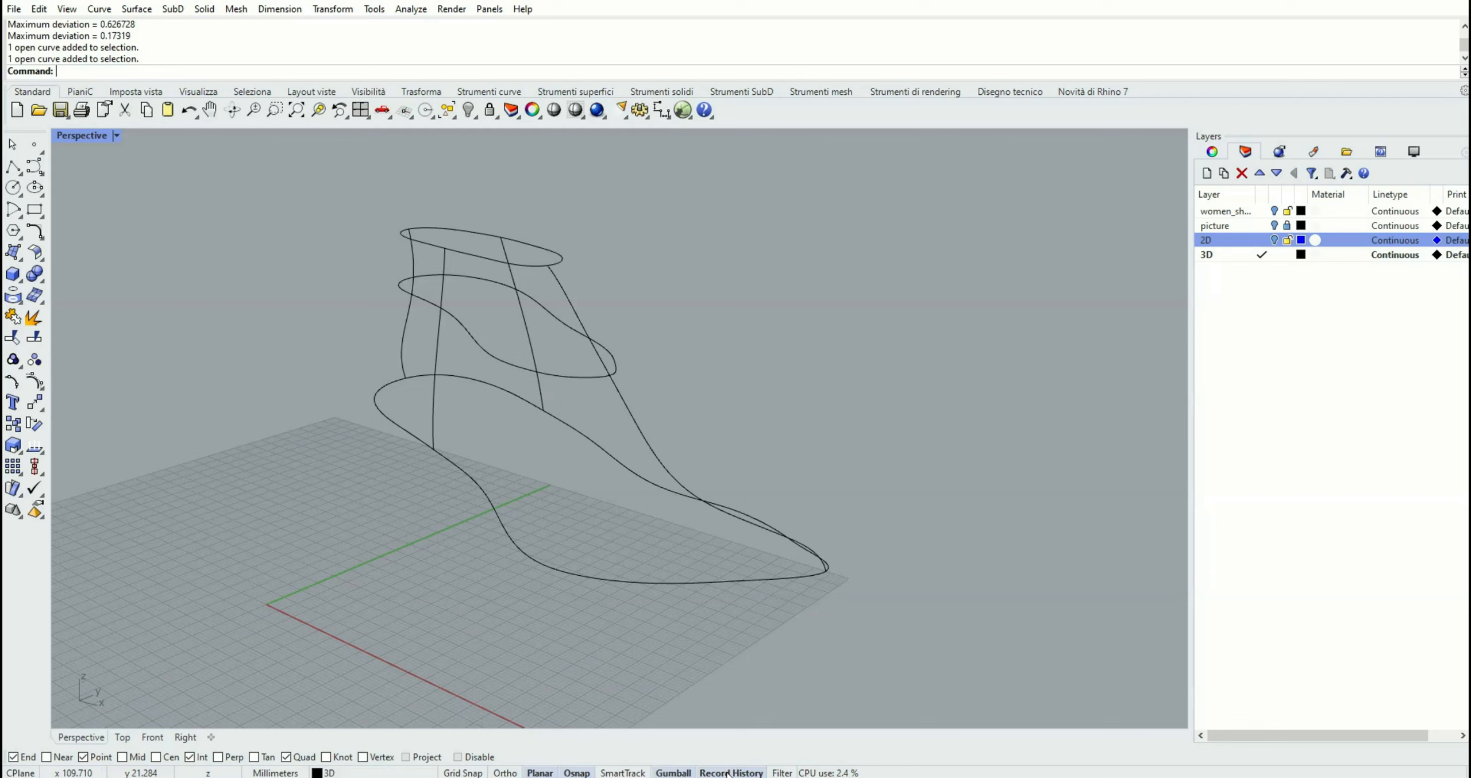
left_click_drag(329, 164, 874, 641)
left_click(22, 262)
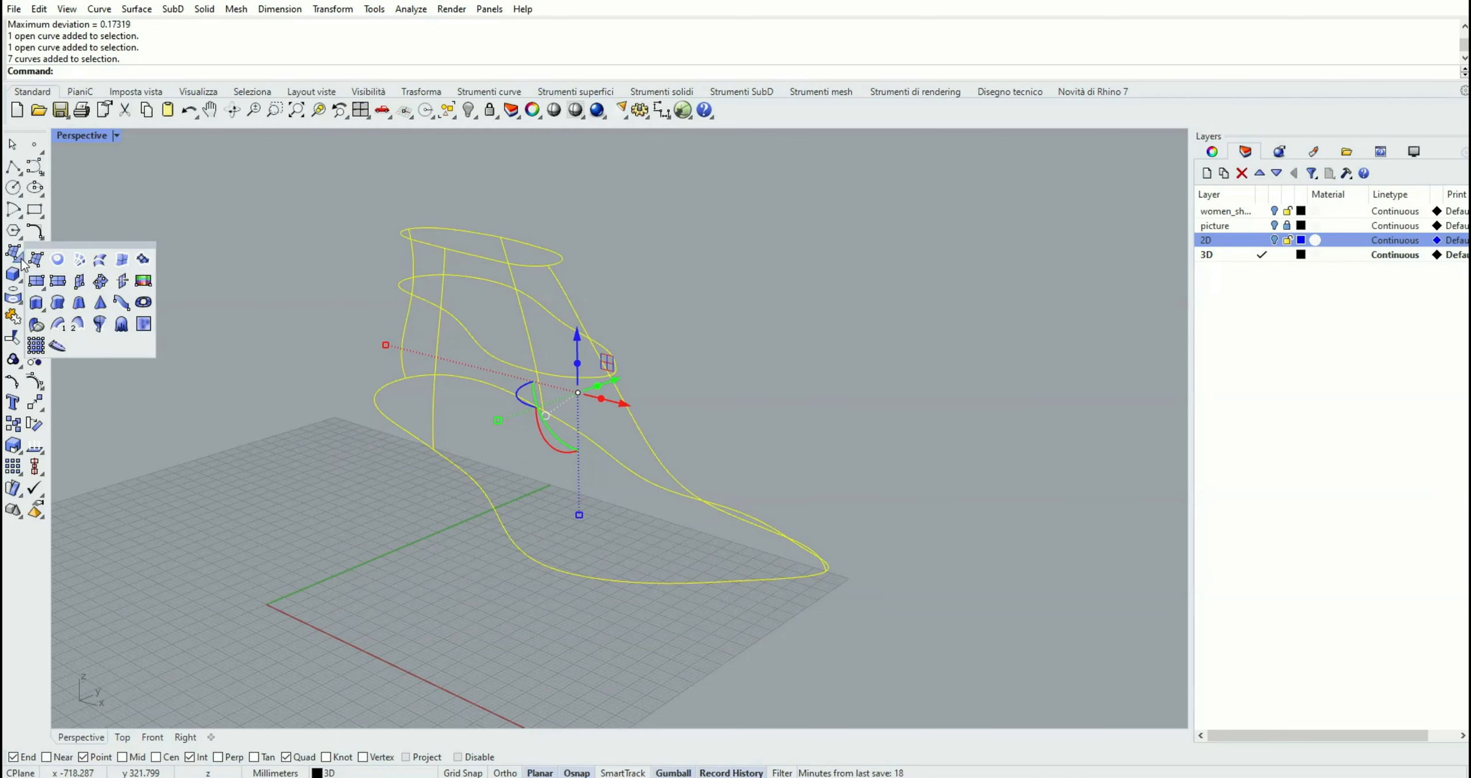
left_click(81, 279)
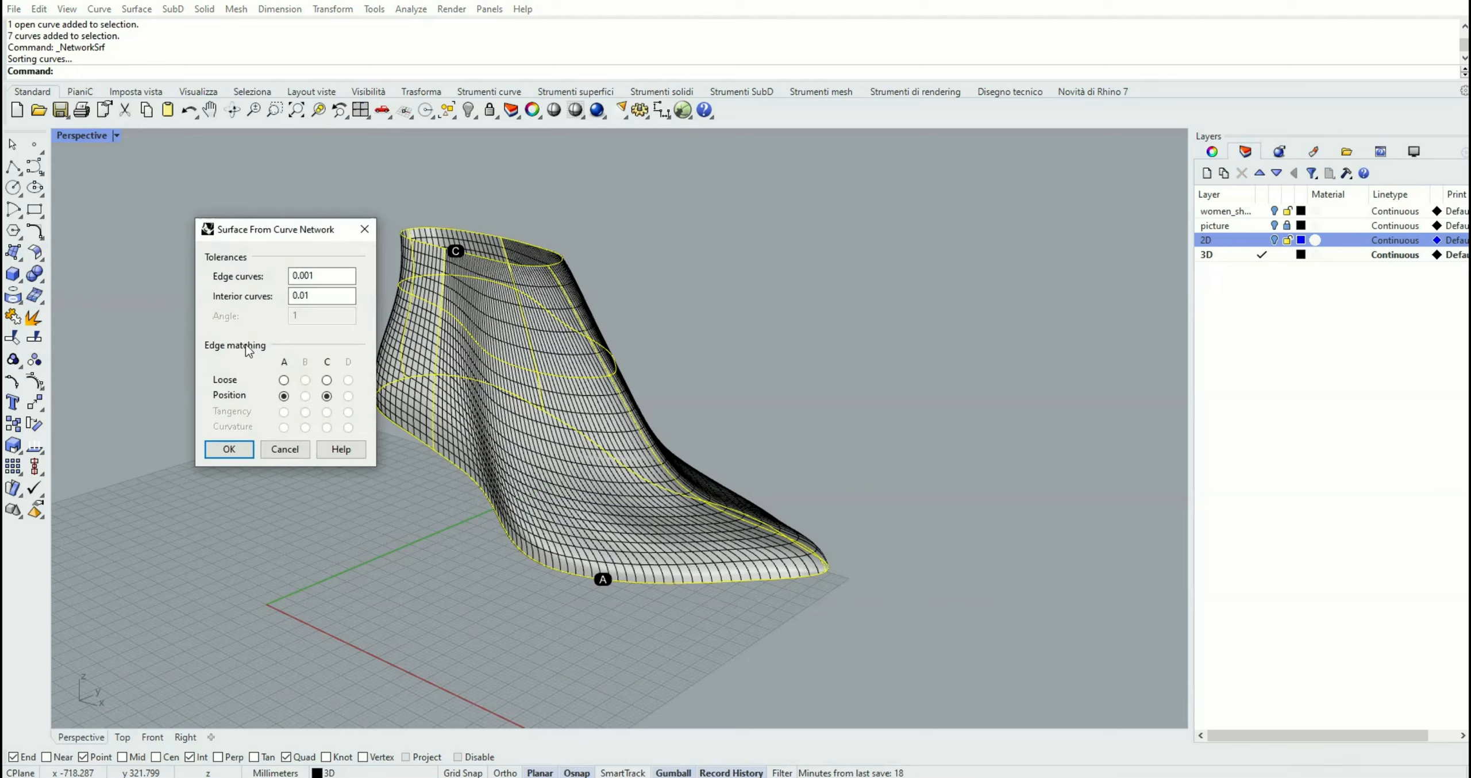
left_click(229, 450)
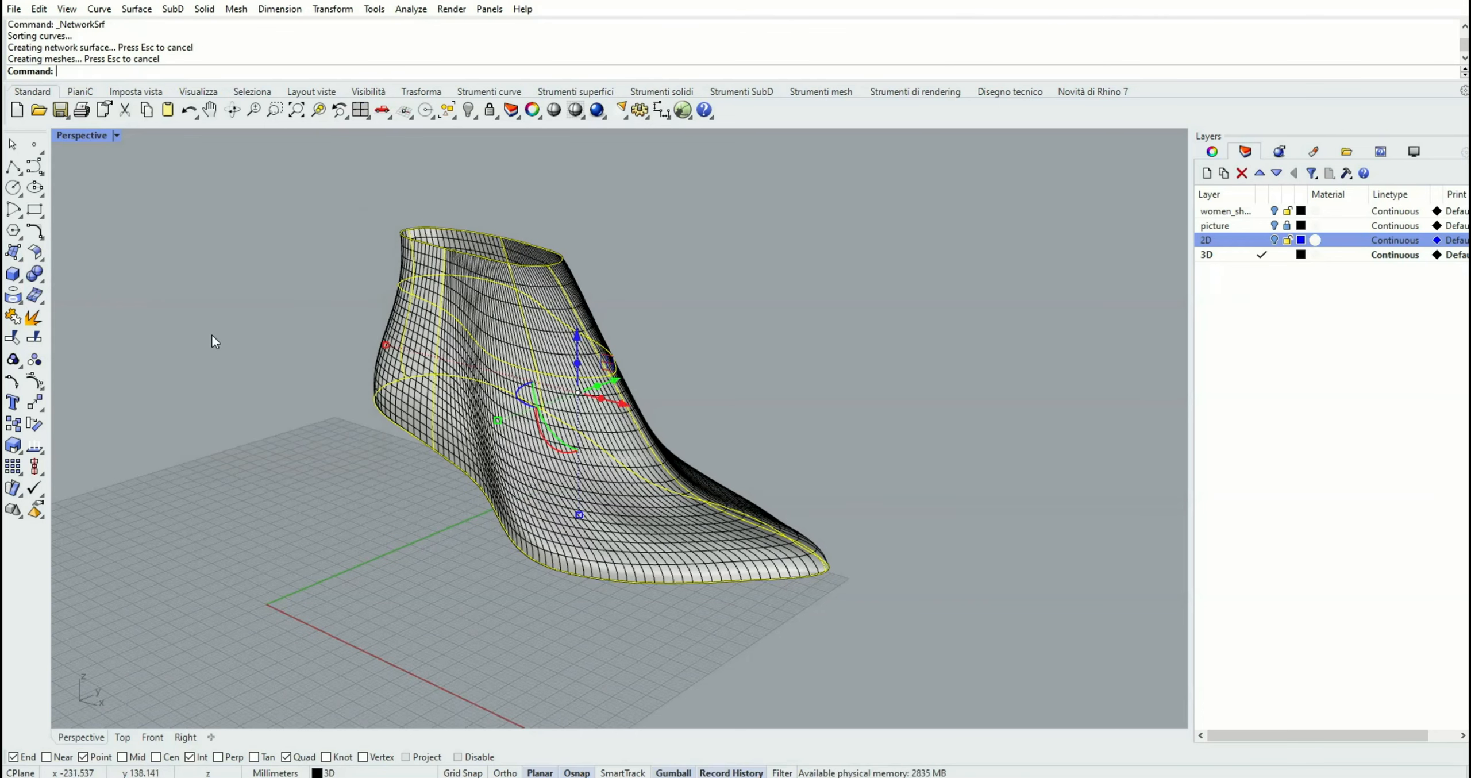
right_click_drag(236, 337, 179, 324)
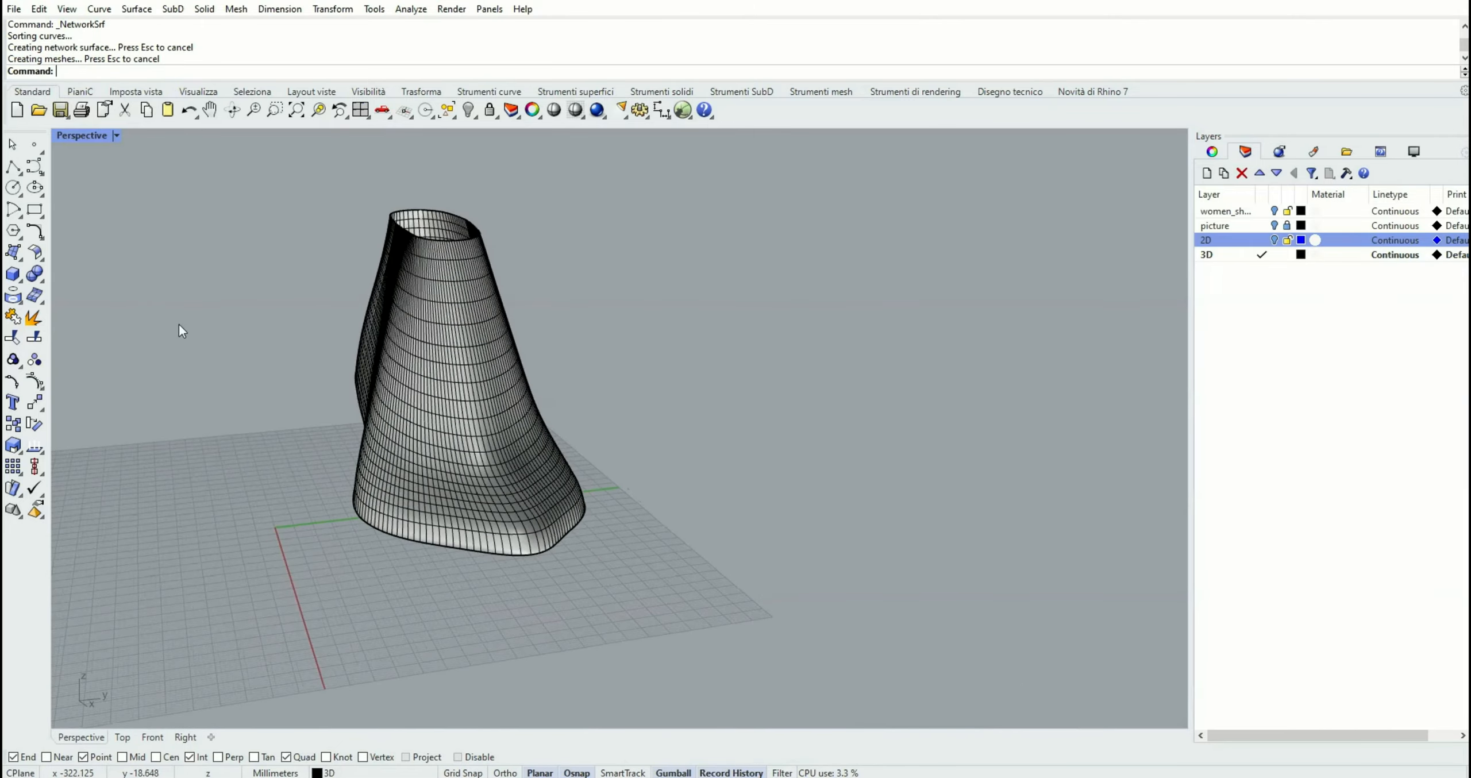
right_click_drag(637, 272, 1048, 183)
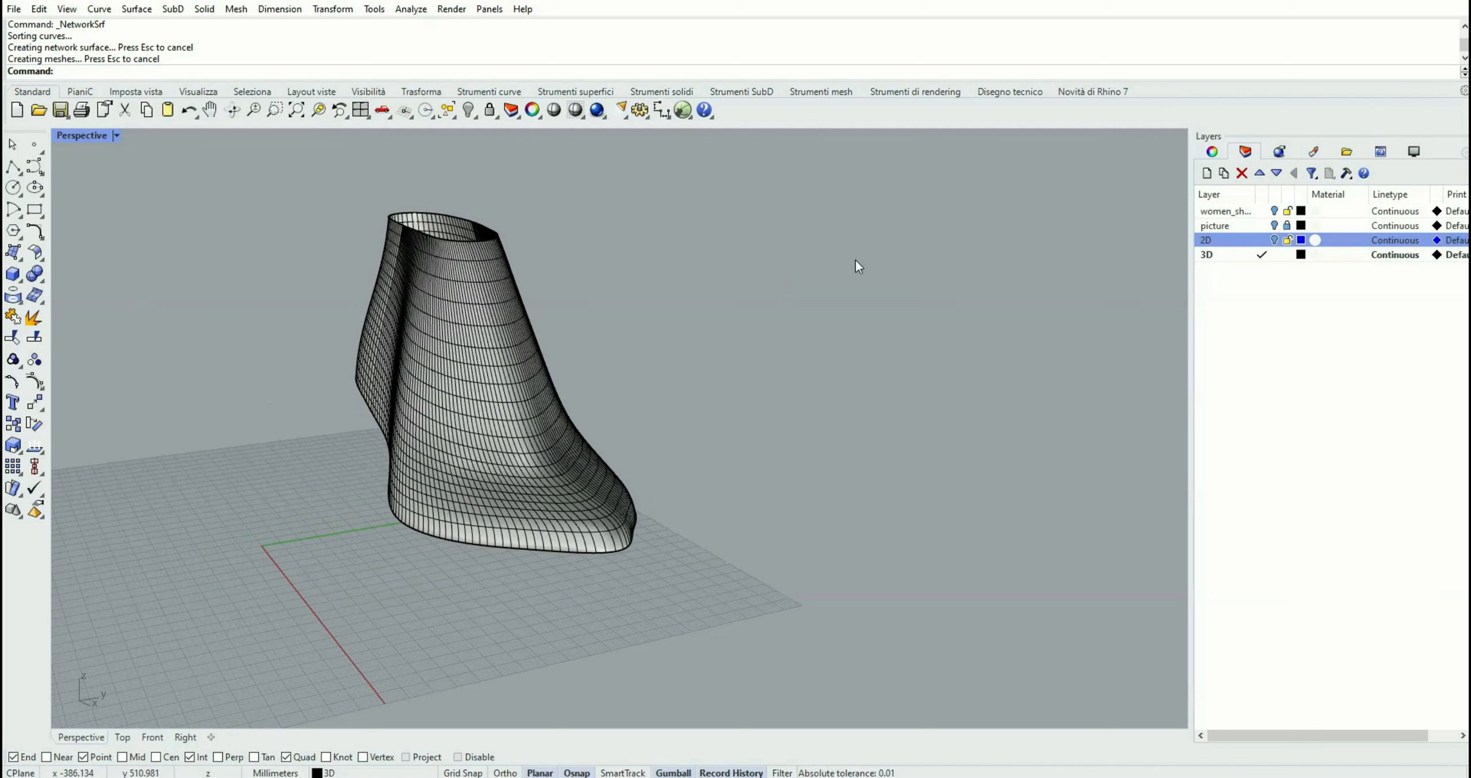